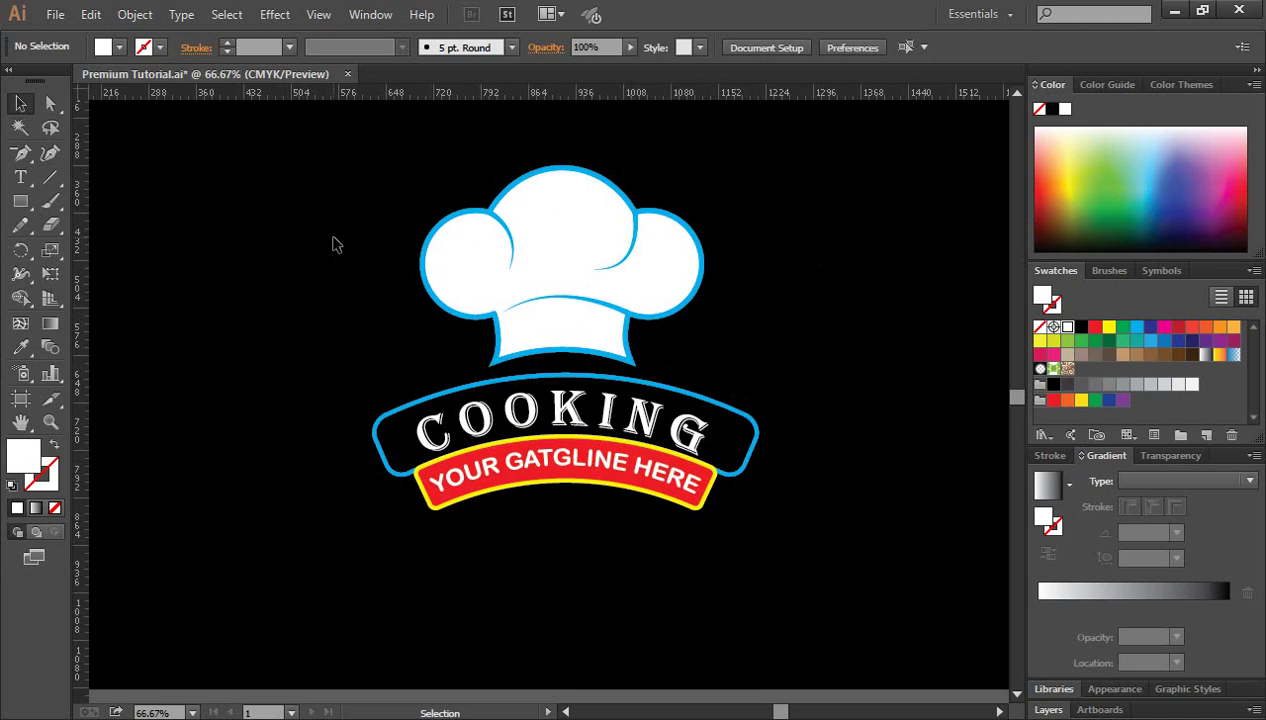
Delete the entire finished cooking logo from the black artboard
{"action": "left_click_drag", "start_coordinate": [358, 168], "coordinate": [840, 529]}
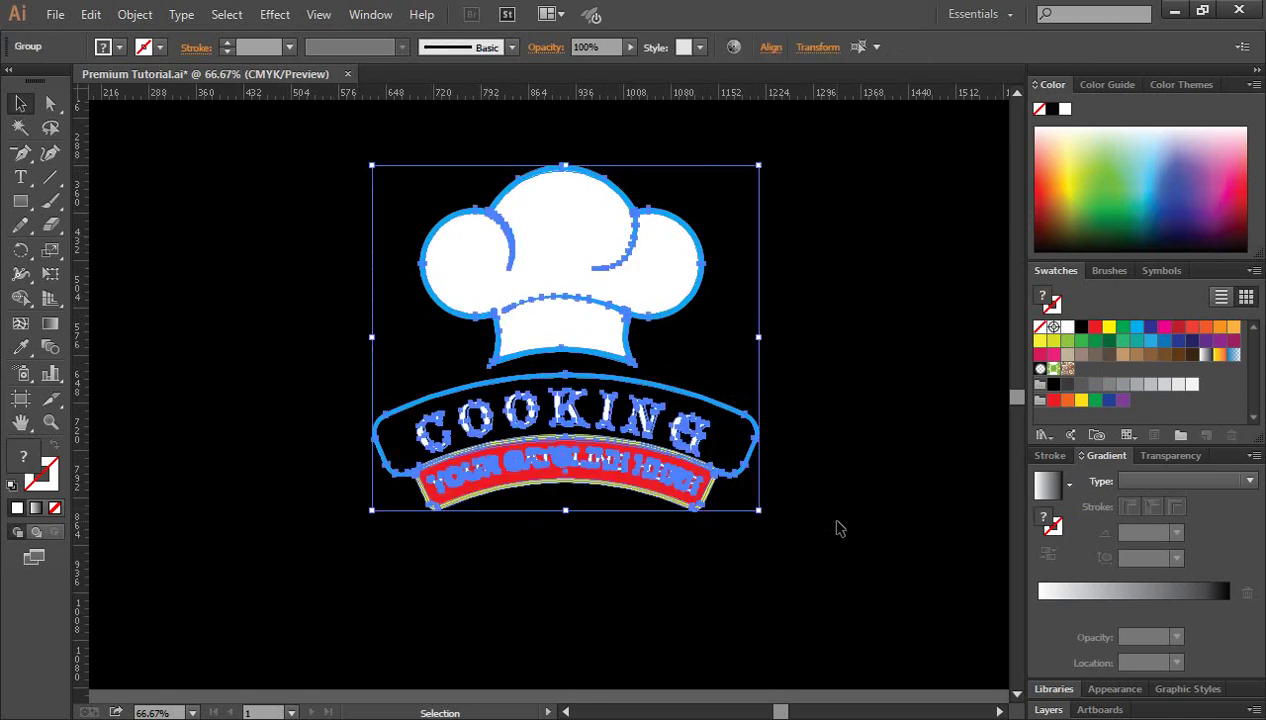
{"action": "key", "text": "Delete"}
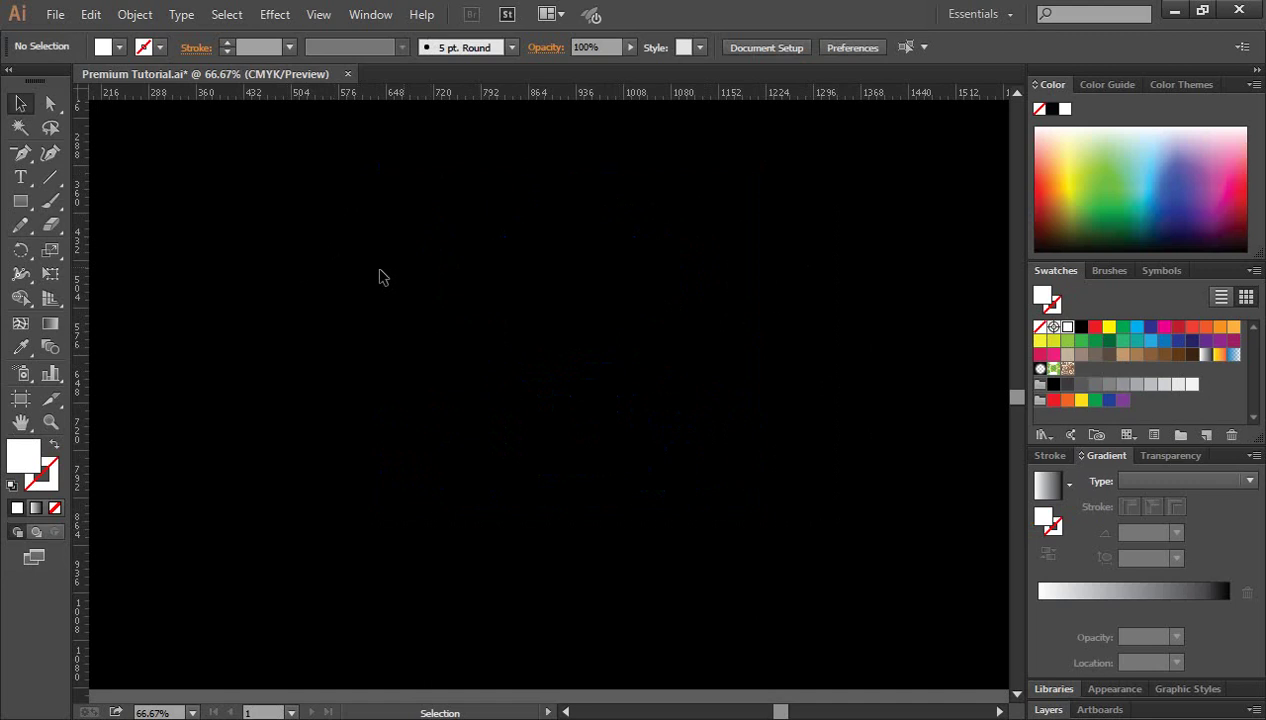
Draw a tall white ellipse in the middle of the artboard and raise its bottom anchor point to flatten the underside
{"action": "left_click_drag", "start_coordinate": [20, 207], "coordinate": [109, 247]}
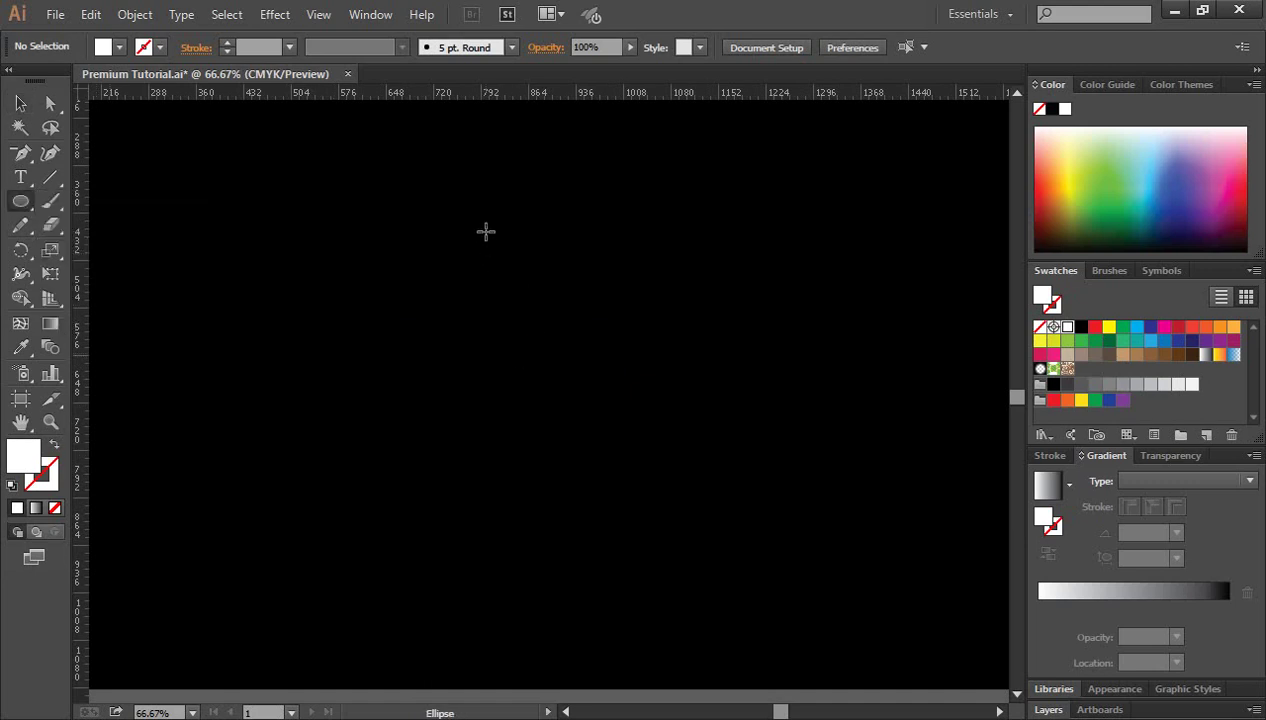
{"action": "left_click_drag", "start_coordinate": [497, 245], "coordinate": [670, 452]}
{"action": "left_click", "coordinate": [20, 103]}
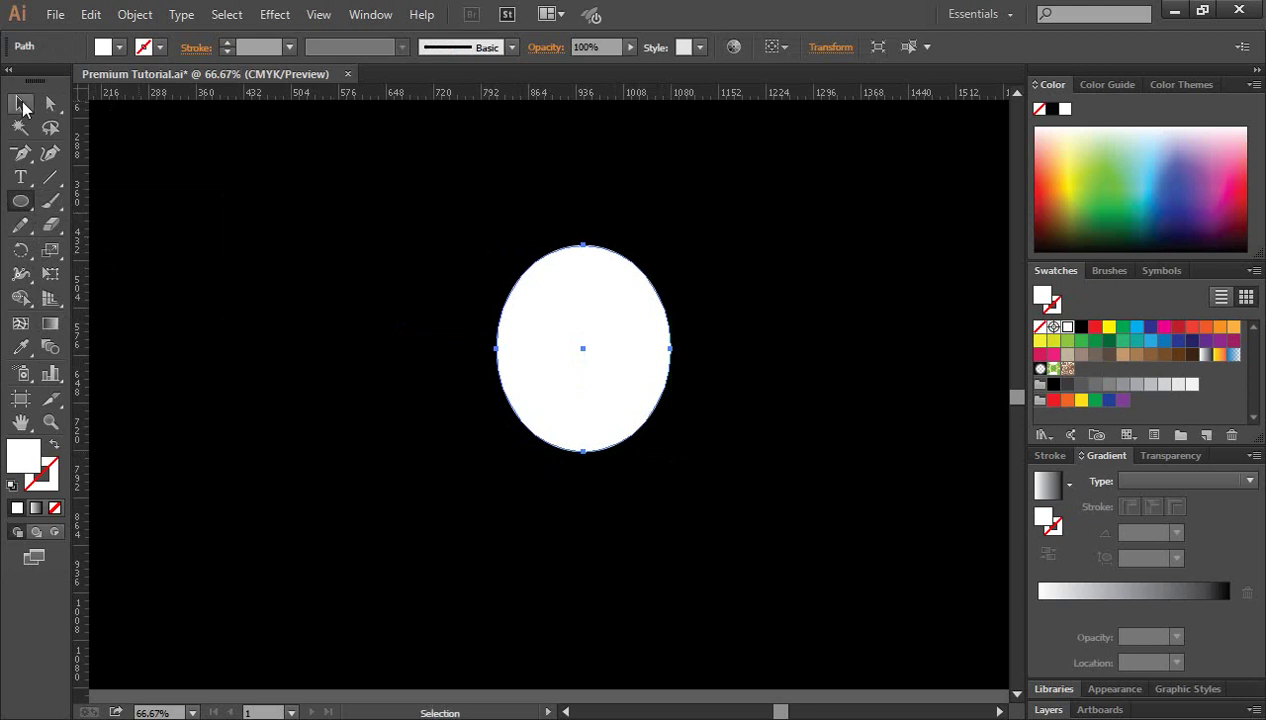
{"action": "left_click", "coordinate": [318, 305]}
{"action": "left_click", "coordinate": [590, 370]}
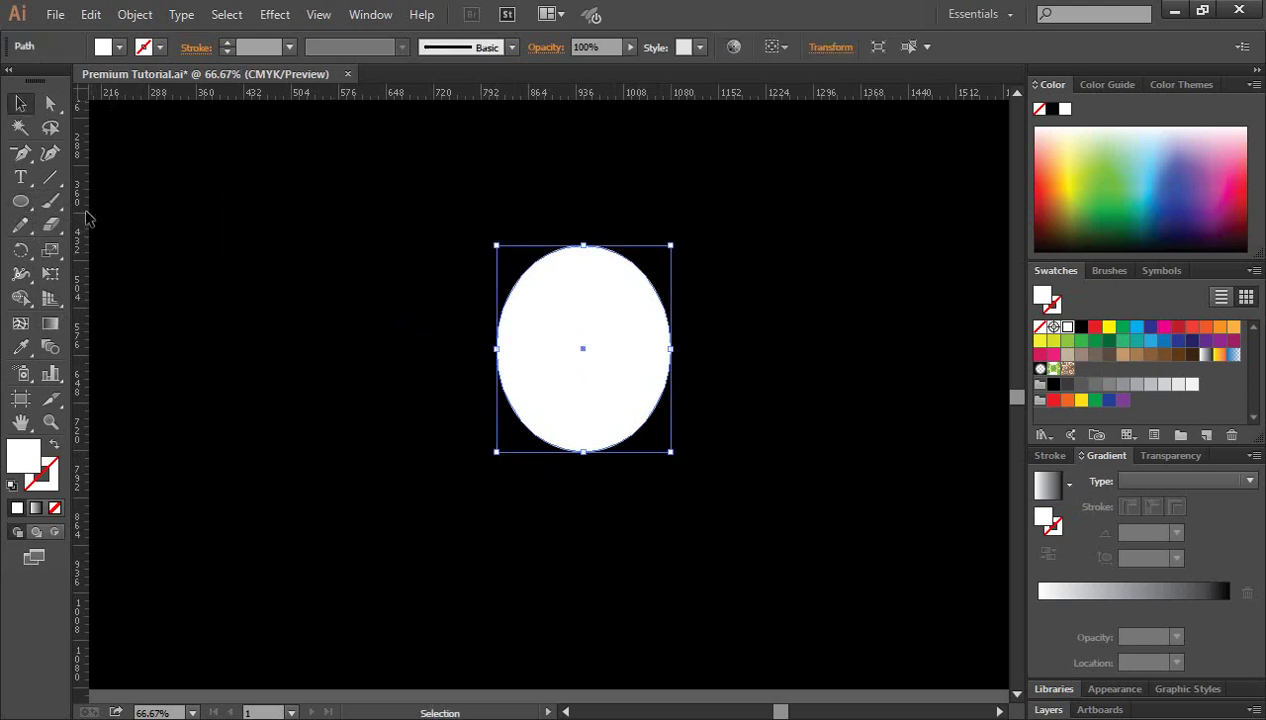
{"action": "left_click", "coordinate": [53, 105]}
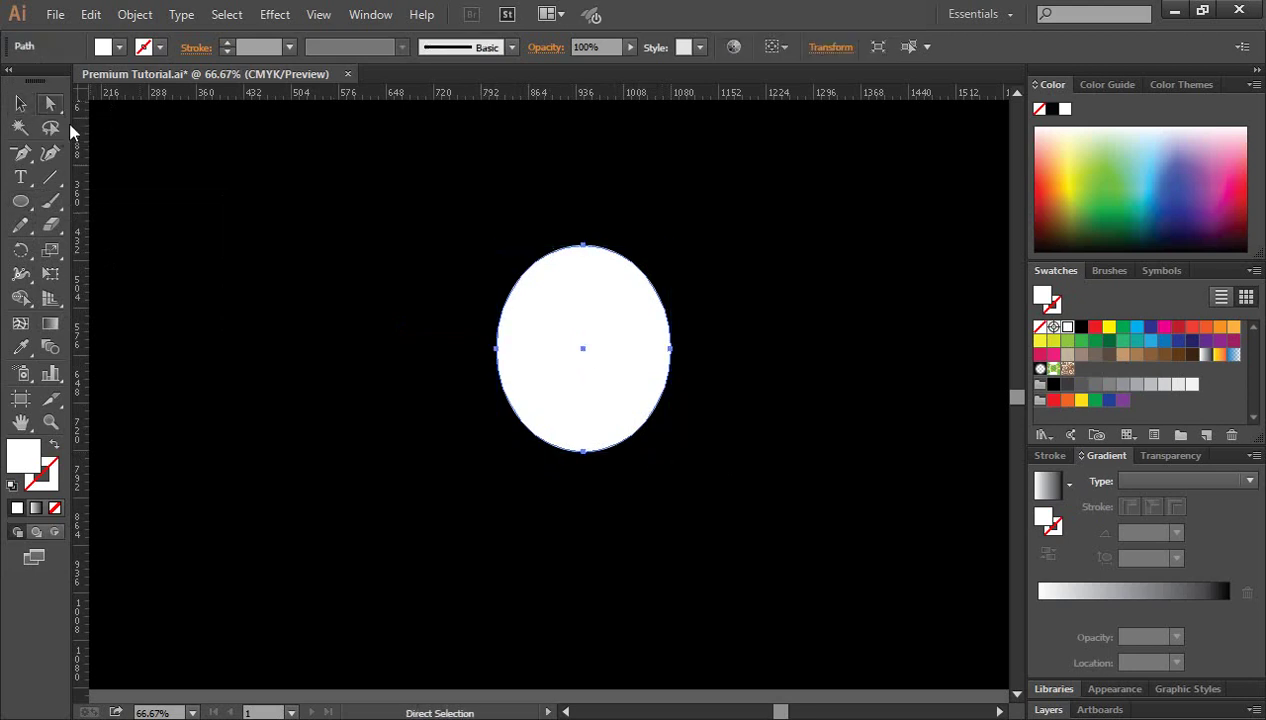
{"action": "left_click_drag", "start_coordinate": [583, 455], "coordinate": [583, 403]}
{"action": "left_click", "coordinate": [599, 511]}
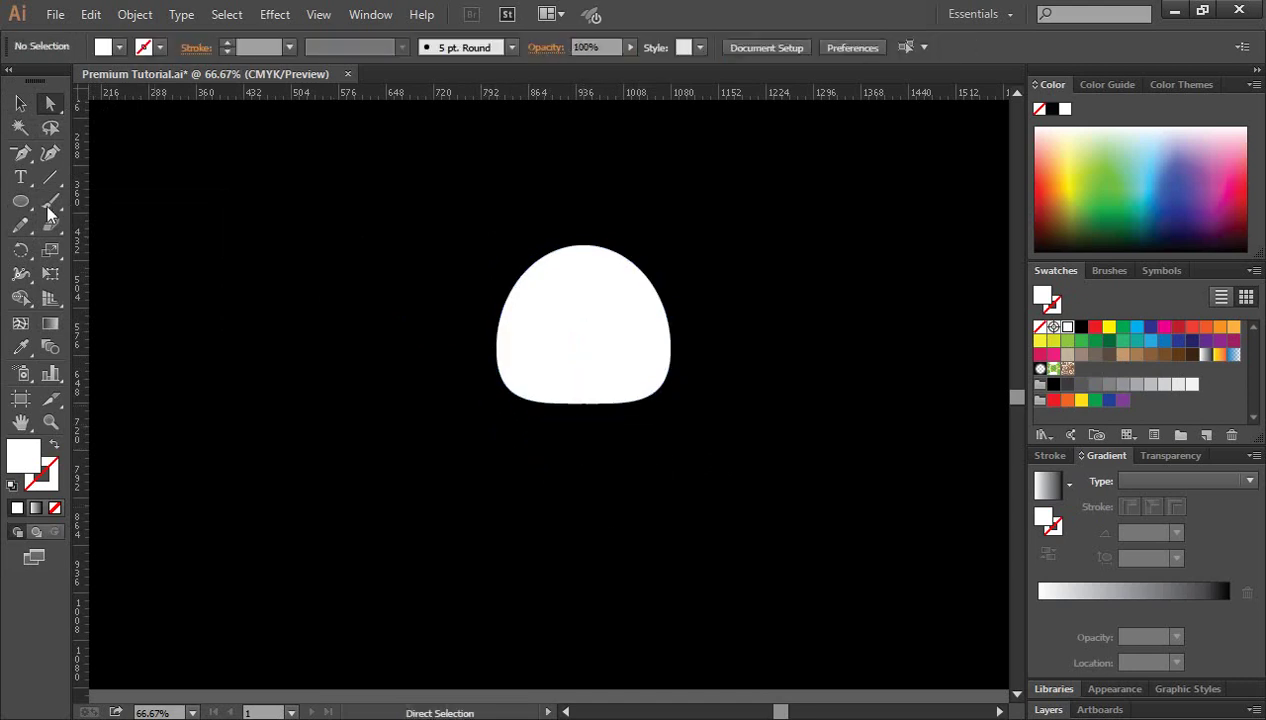
Draw a smaller white circle centred on the left anchor point of the flattened dome
{"action": "left_click", "coordinate": [22, 201]}
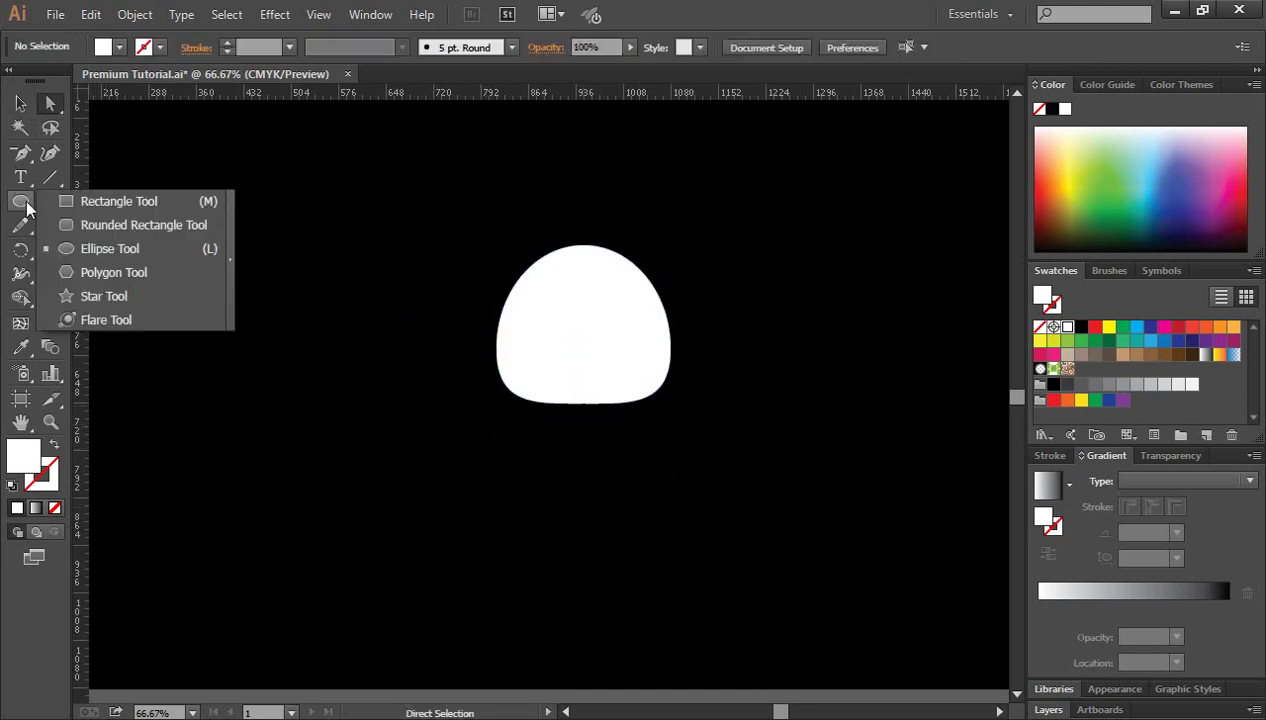
{"action": "left_click", "coordinate": [105, 249]}
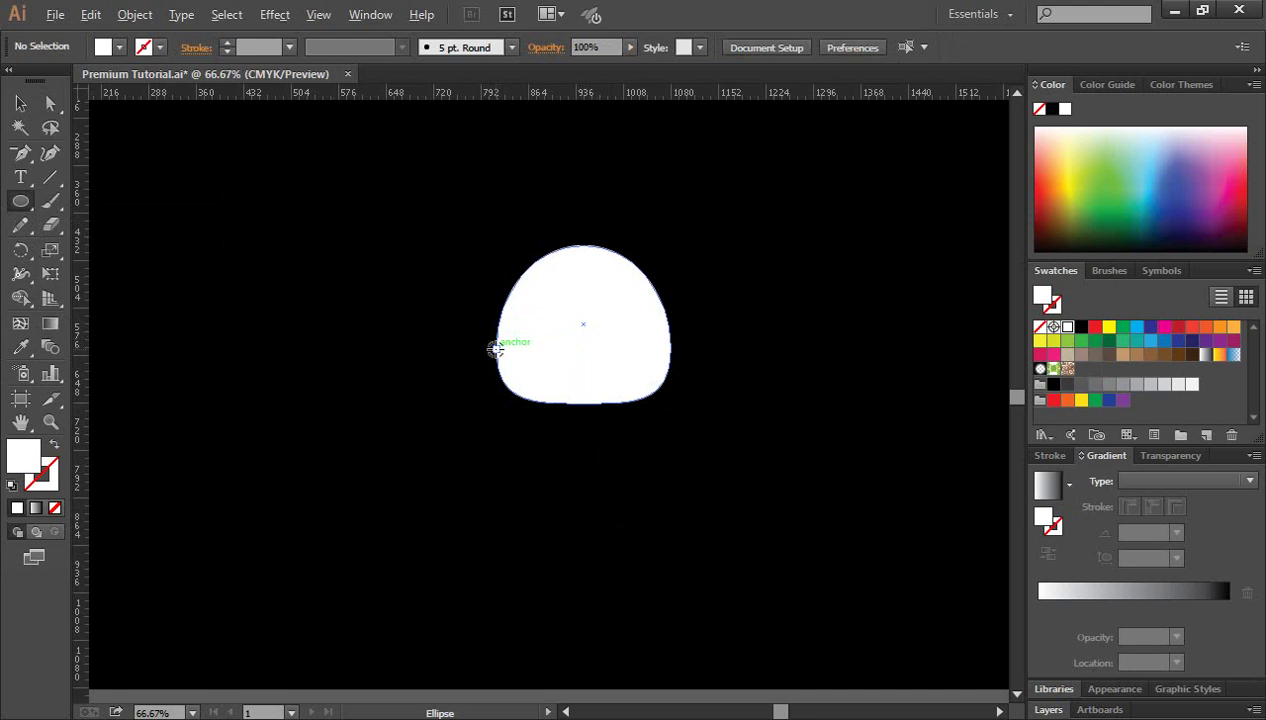
{"action": "left_click_drag", "start_coordinate": [496, 348], "coordinate": [541, 408]}
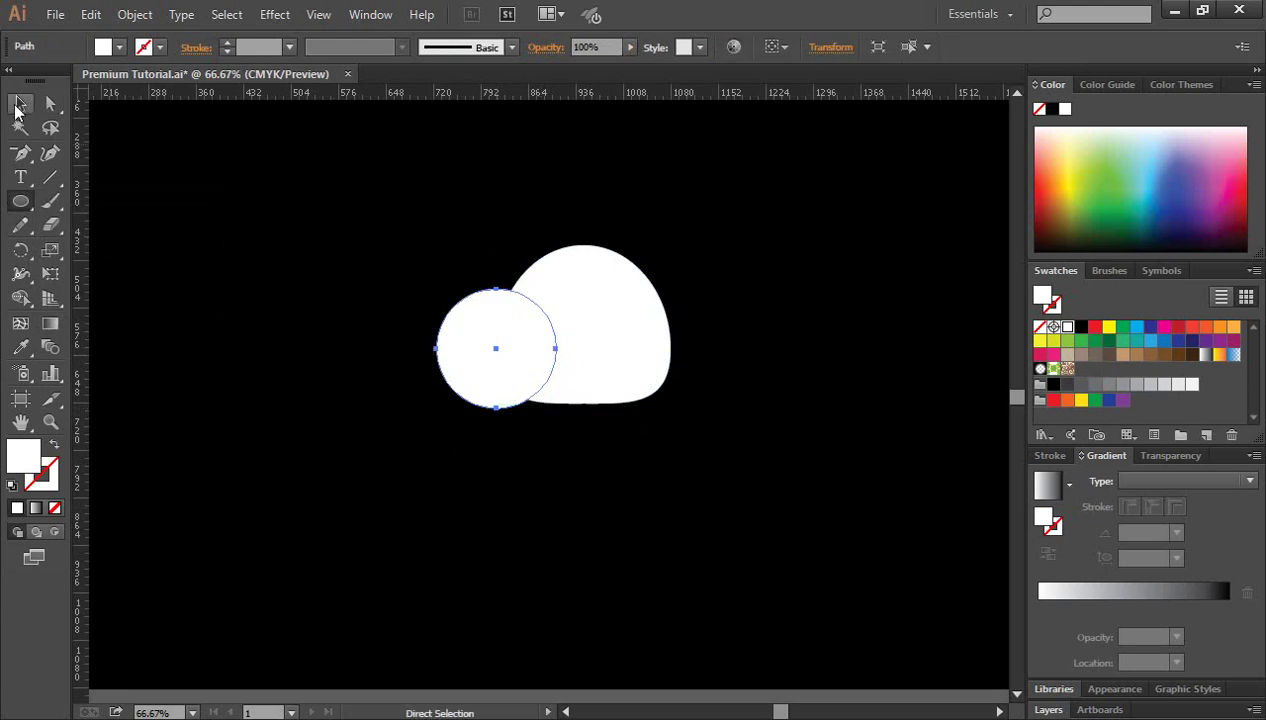
{"action": "left_click", "coordinate": [20, 103]}
{"action": "left_click", "coordinate": [565, 479]}
Duplicate the small circle horizontally onto the right side of the dome
{"action": "left_click", "coordinate": [460, 372]}
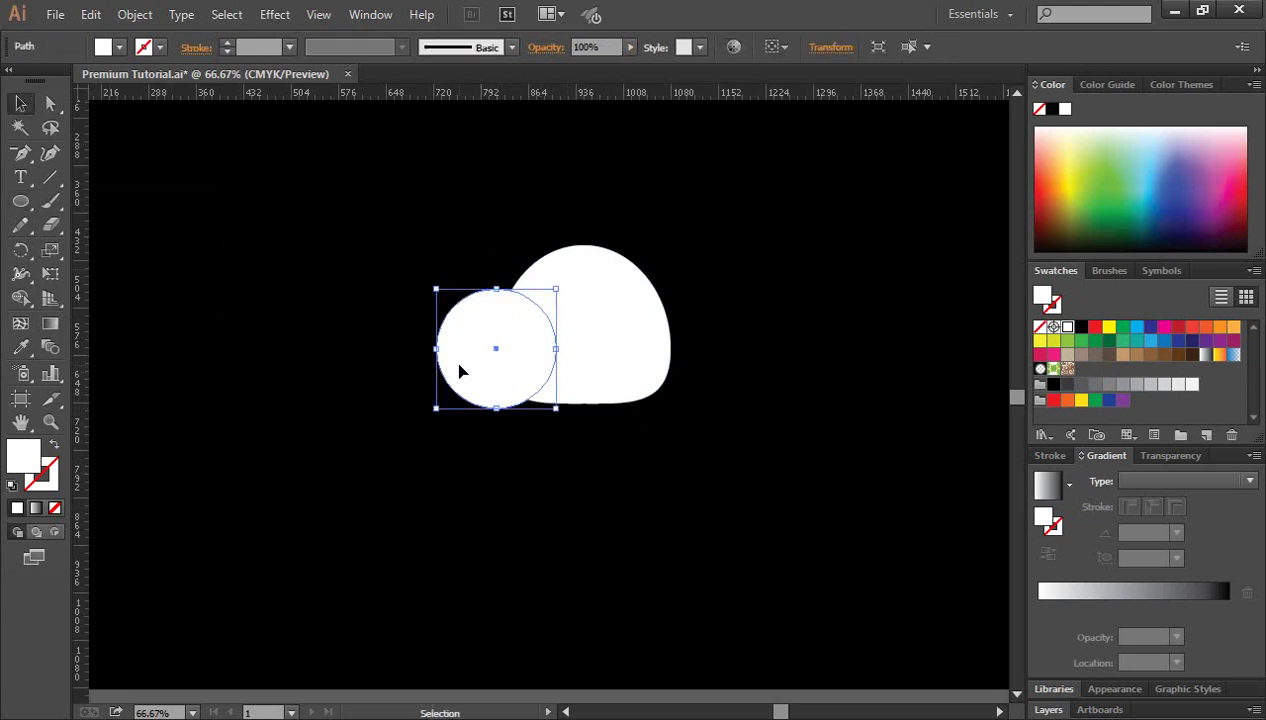
{"action": "left_click_drag", "start_coordinate": [469, 379], "coordinate": [645, 383]}
{"action": "left_click", "coordinate": [787, 432]}
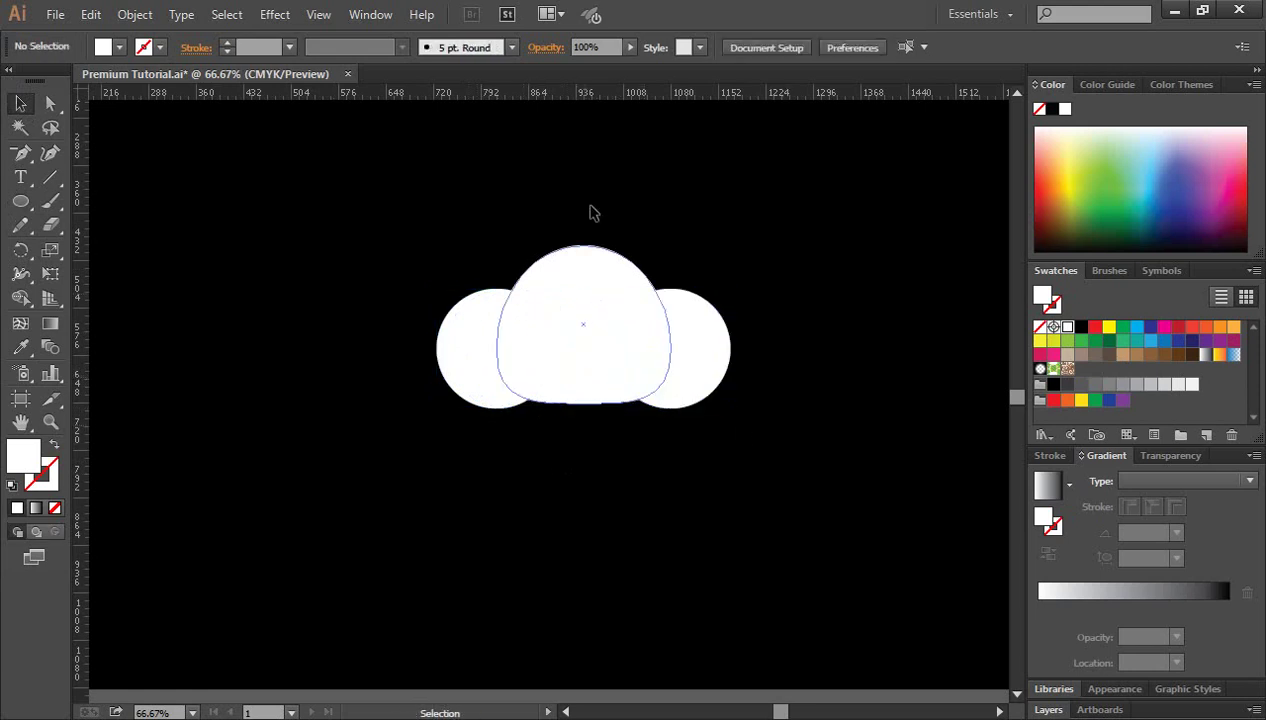
Nudge the central dome slightly upward between the two side circles
{"action": "left_click", "coordinate": [575, 279]}
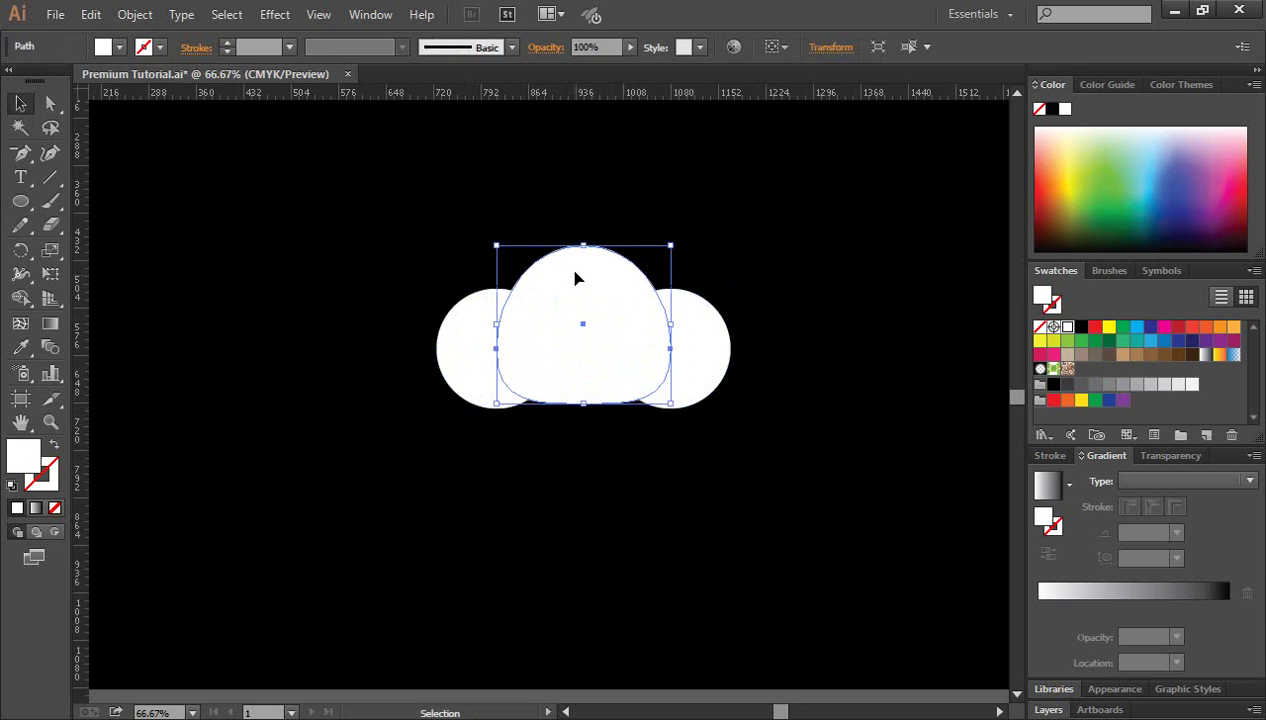
{"action": "key", "text": "Up"}
{"action": "key", "text": "Up"}
{"action": "key", "text": "Up"}
{"action": "key", "text": "Up"}
{"action": "key", "text": "Up"}
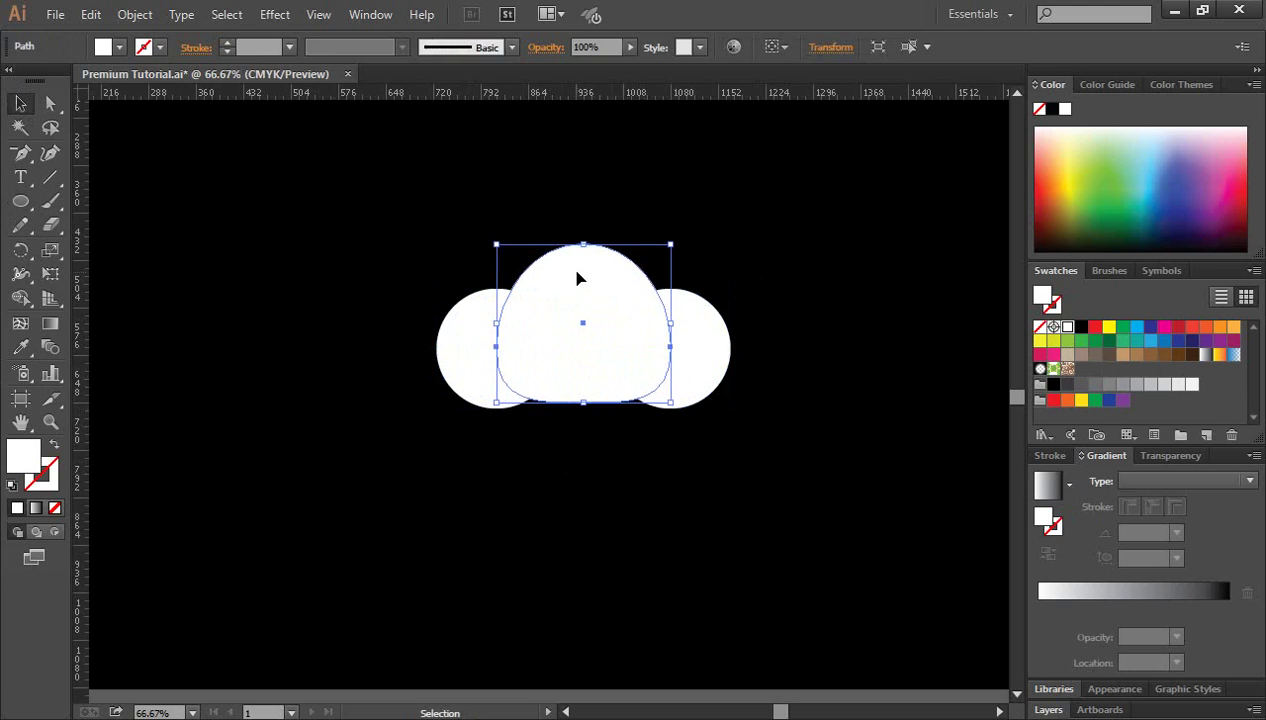
{"action": "left_click", "coordinate": [702, 204]}
Merge the dome and both side circles into one cloud shape with the Shape Builder
{"action": "left_click_drag", "start_coordinate": [363, 208], "coordinate": [815, 440]}
{"action": "left_click", "coordinate": [20, 297]}
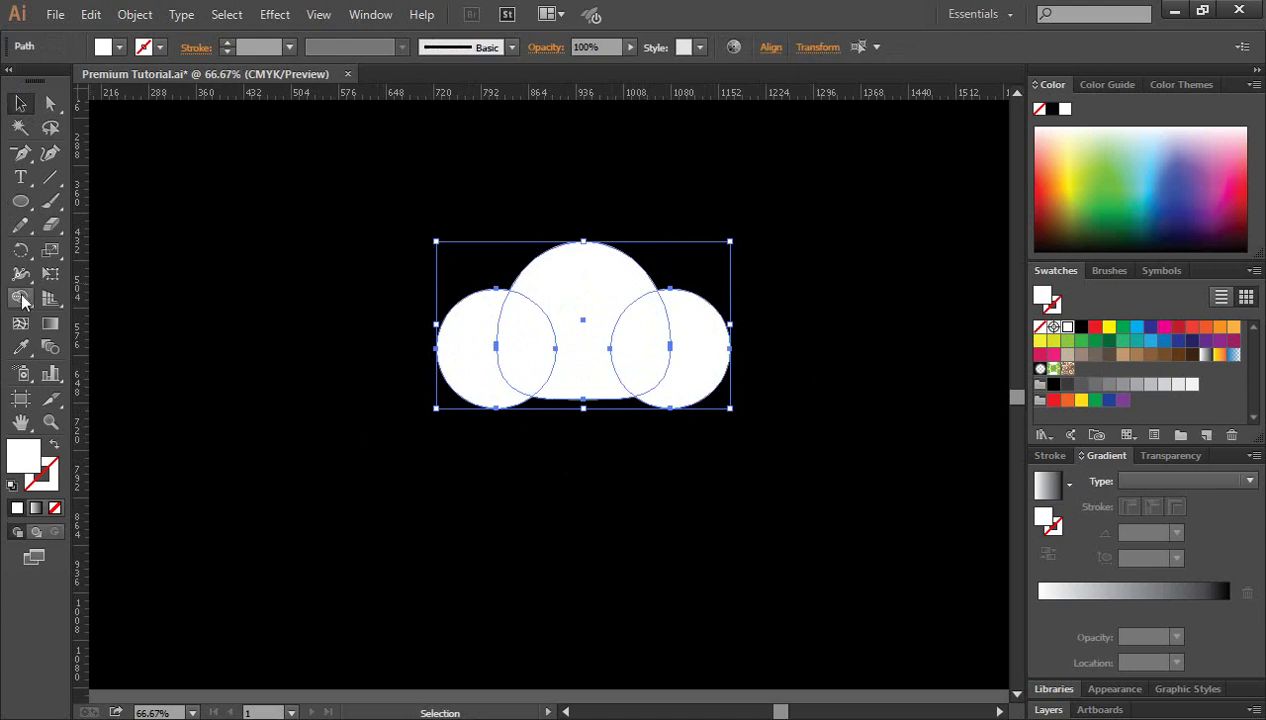
{"action": "mouse_move", "coordinate": [474, 393]}
{"action": "left_mouse_down"}
{"action": "mouse_move", "coordinate": [593, 333]}
{"action": "mouse_move", "coordinate": [681, 359]}
{"action": "left_mouse_up"}
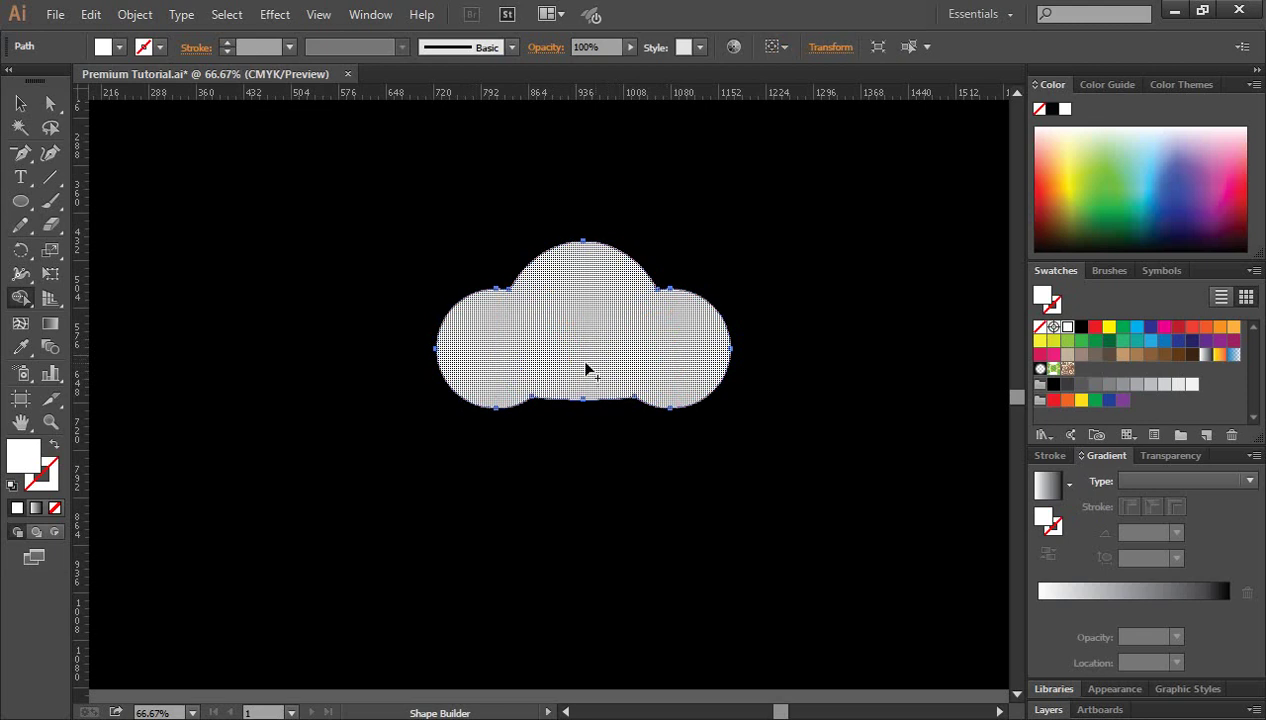
{"action": "left_click", "coordinate": [20, 103]}
{"action": "left_click", "coordinate": [551, 446]}
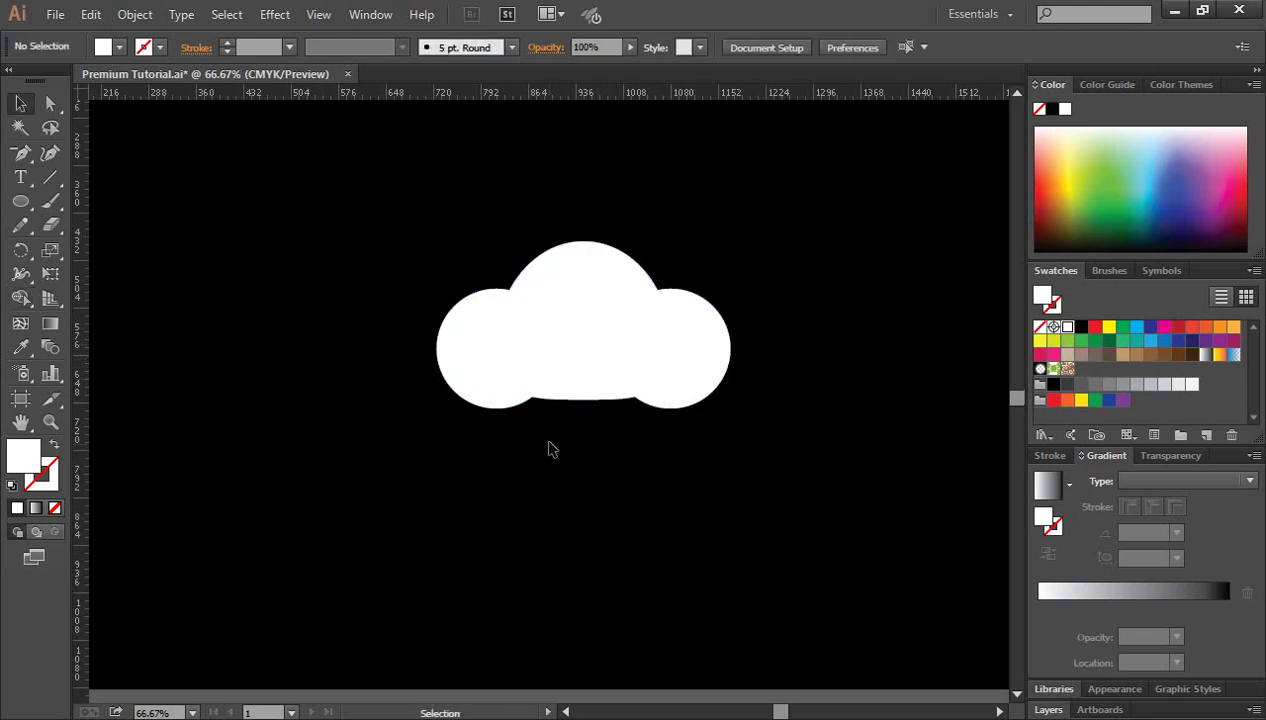
Draw a white rectangle for the hat band below the cloud shape, spanning the gap between its two lower corner anchors
{"action": "left_click", "coordinate": [578, 349], "text": "ctrl+space"}
{"action": "left_click", "coordinate": [492, 343]}
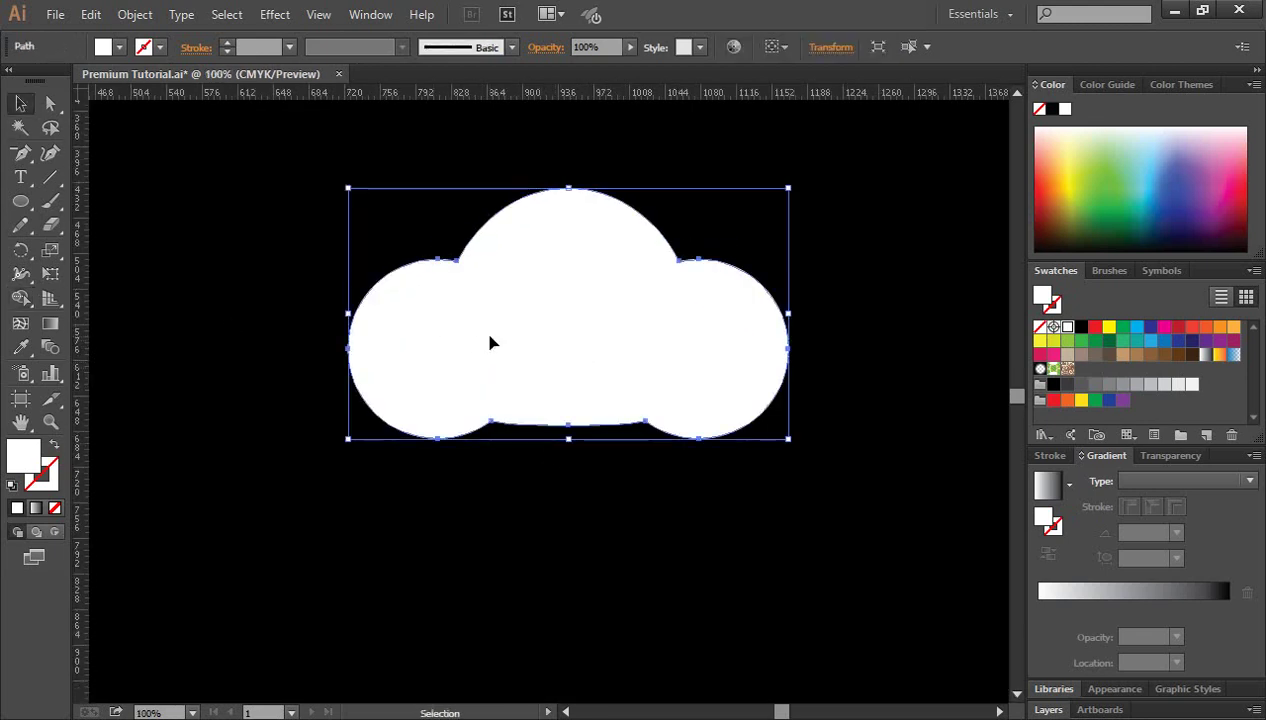
{"action": "left_click", "coordinate": [147, 213]}
{"action": "left_click_drag", "start_coordinate": [20, 203], "coordinate": [98, 200]}
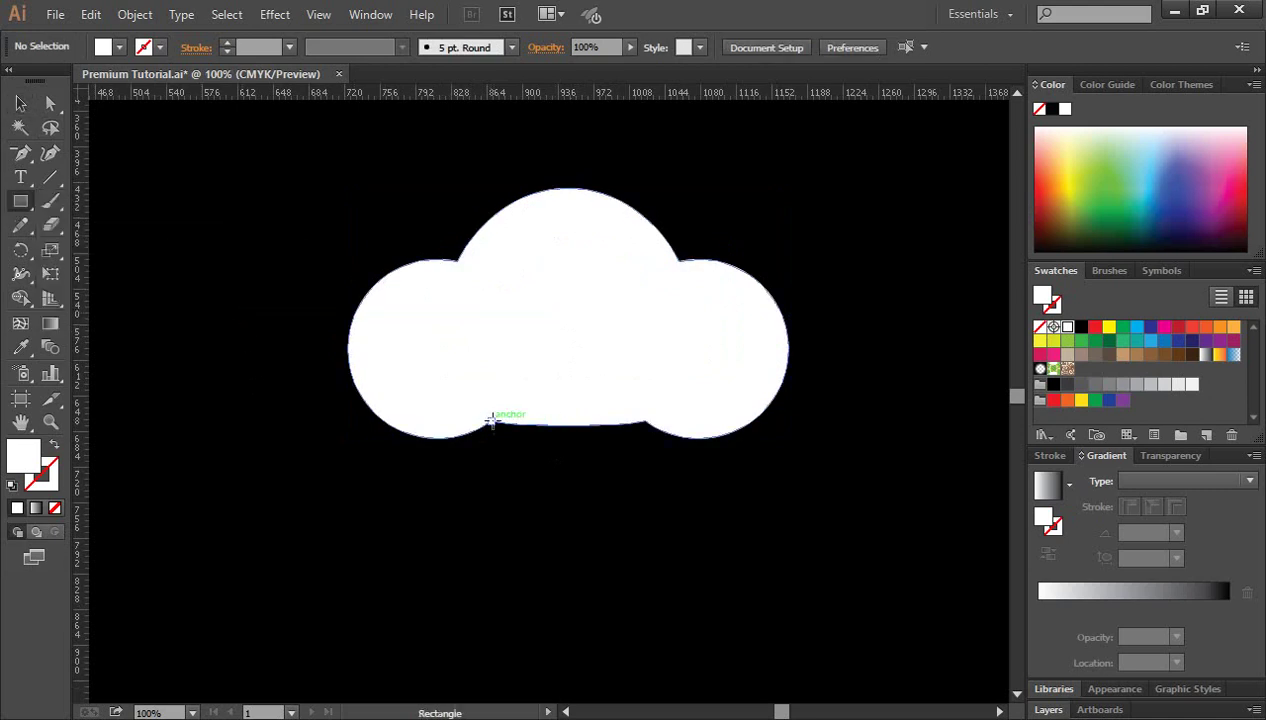
{"action": "left_click_drag", "start_coordinate": [490, 420], "coordinate": [646, 503]}
{"action": "left_click", "coordinate": [20, 103]}
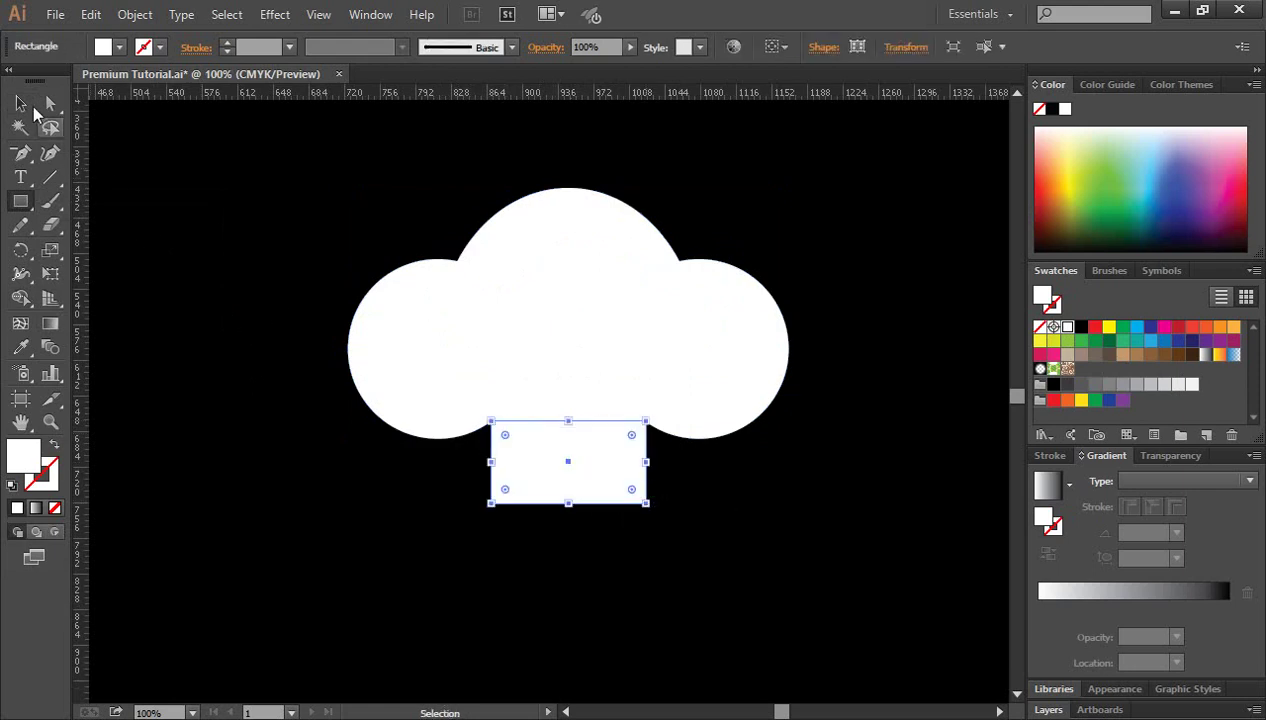
{"action": "left_click", "coordinate": [722, 516]}
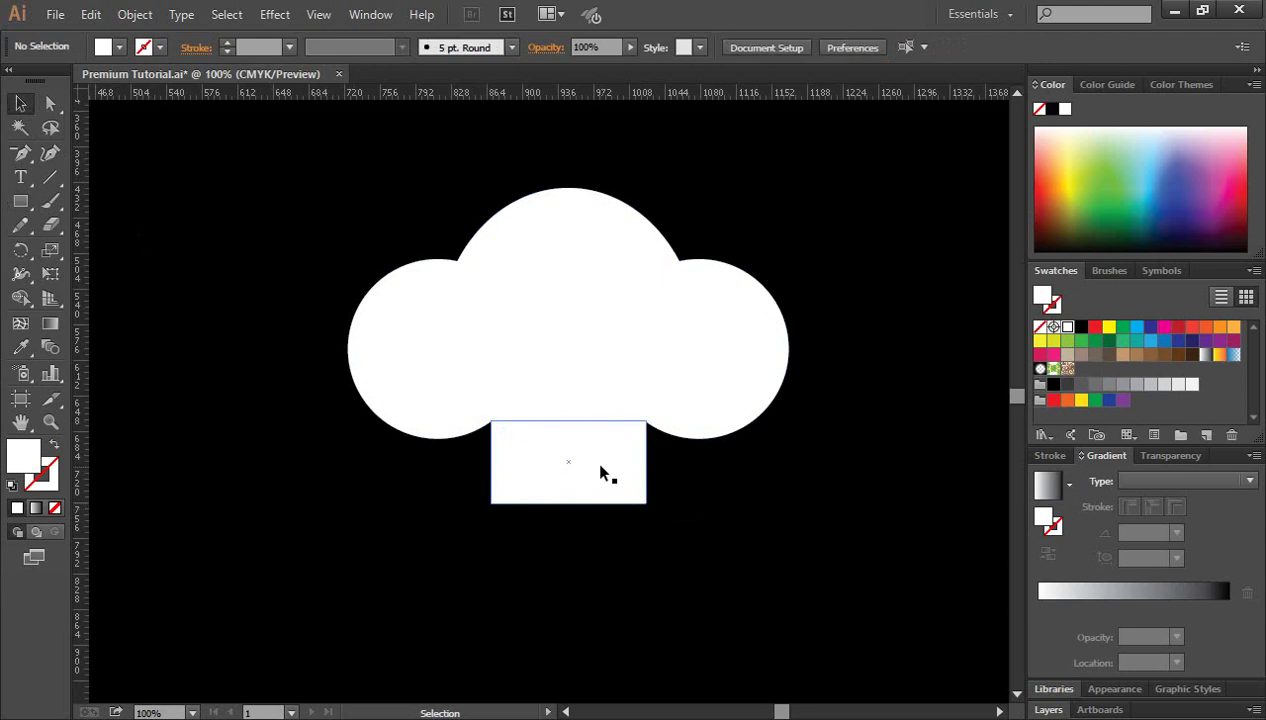
Widen the hat band rectangle slightly and equally on both sides
{"action": "left_click", "coordinate": [603, 468]}
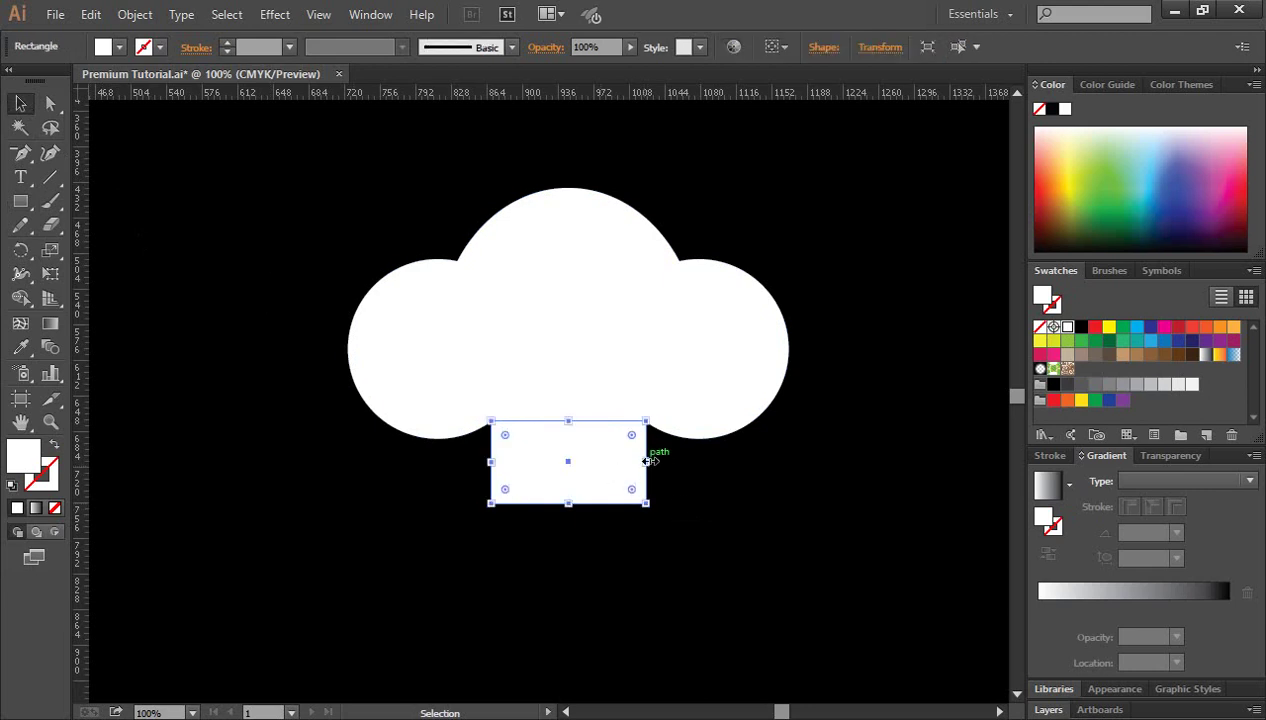
{"action": "left_click_drag", "start_coordinate": [647, 461], "coordinate": [656, 461]}
{"action": "left_click", "coordinate": [725, 518]}
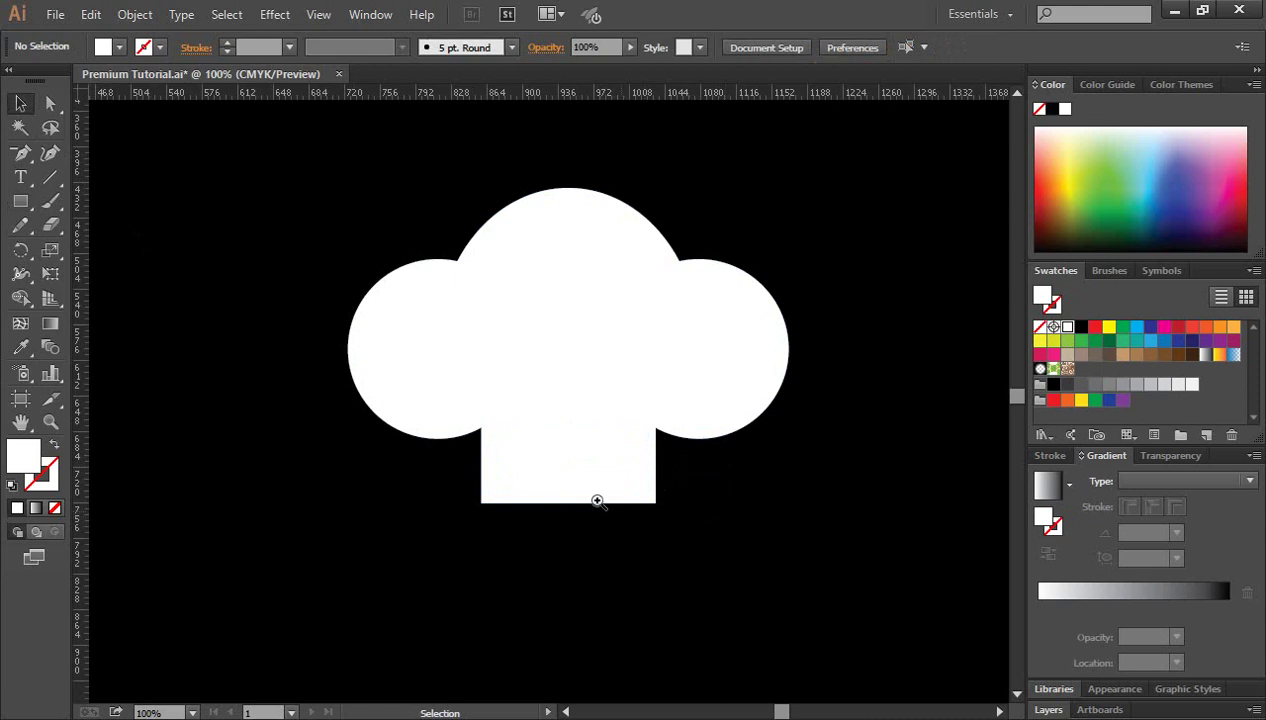
Bend the bottom edge of the hat band rectangle upward into an arch with the Anchor Point tool
{"action": "key", "text": "z"}
{"action": "left_click", "coordinate": [565, 472]}
{"action": "left_click", "coordinate": [560, 399]}
{"action": "key", "text": "v"}
{"action": "left_click", "coordinate": [548, 389]}
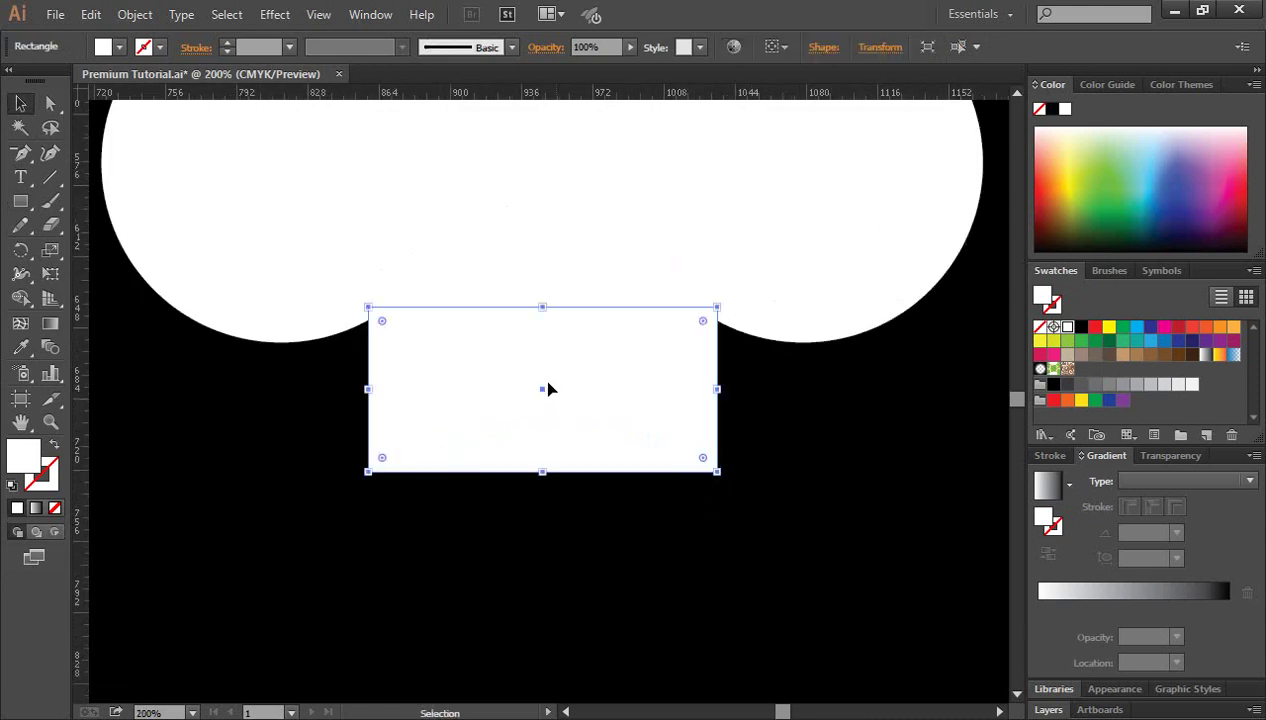
{"action": "left_click", "coordinate": [21, 155]}
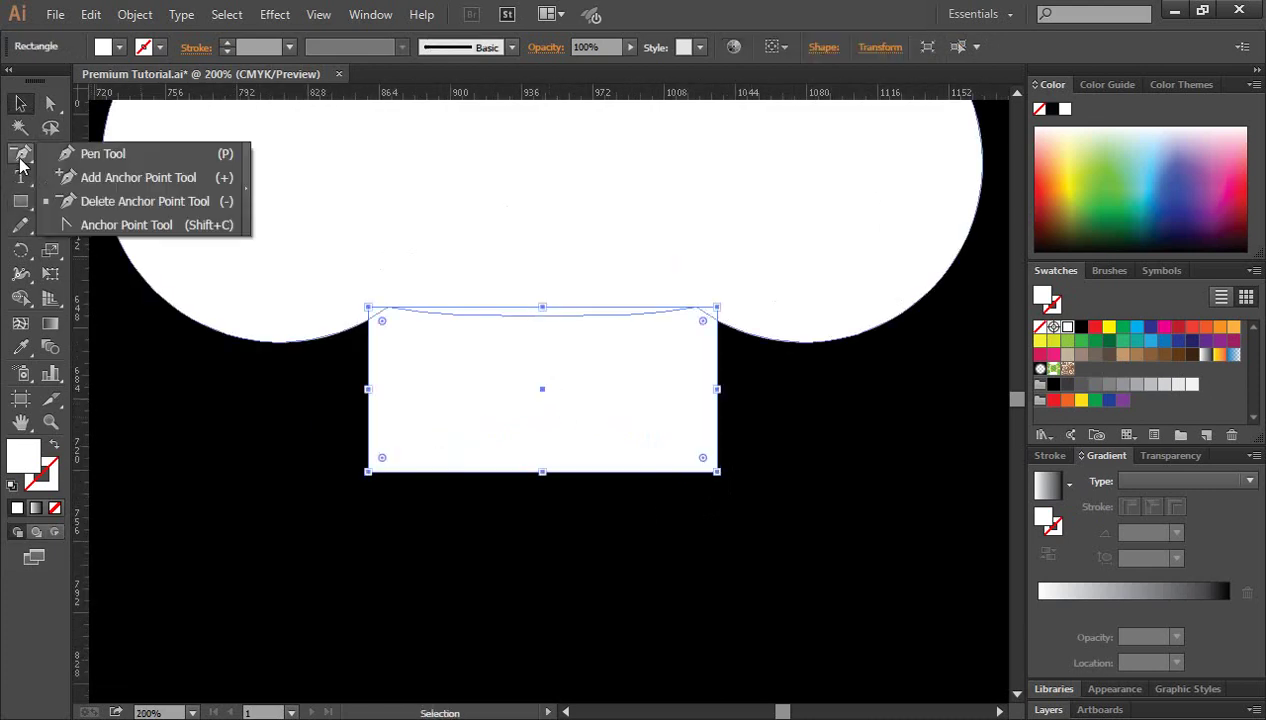
{"action": "left_click", "coordinate": [133, 225]}
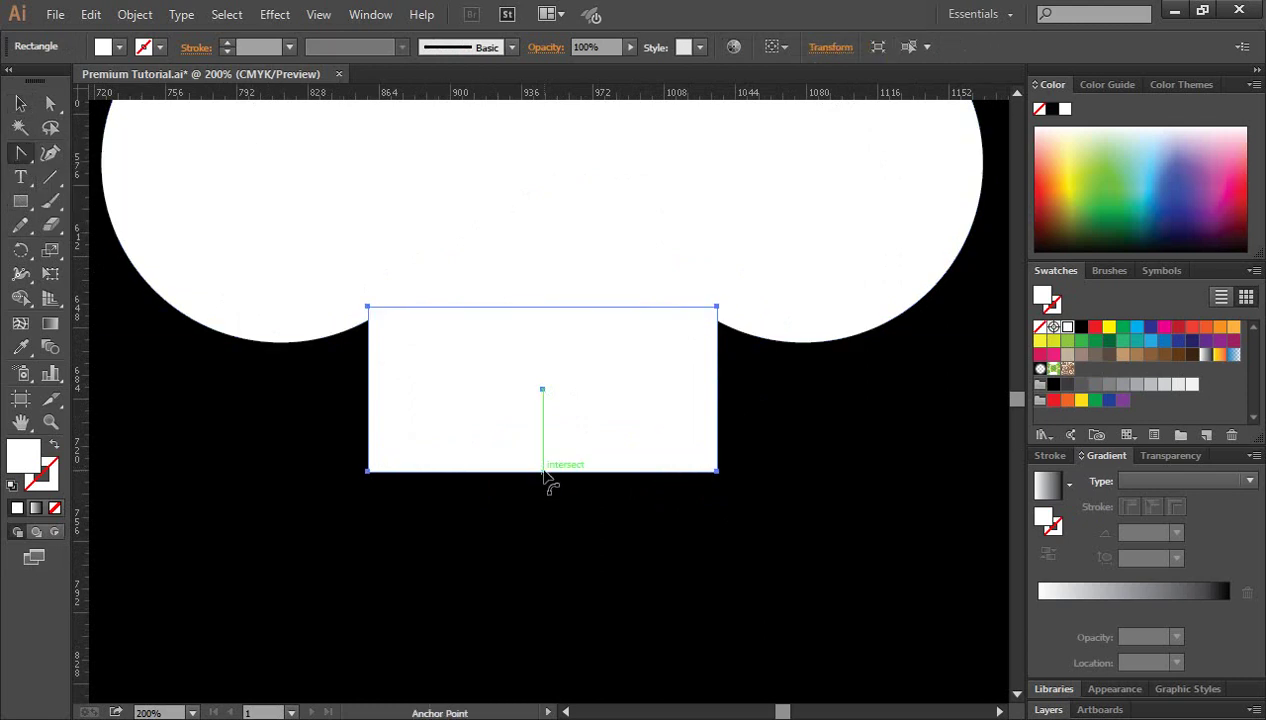
{"action": "left_click_drag", "start_coordinate": [544, 474], "coordinate": [542, 442]}
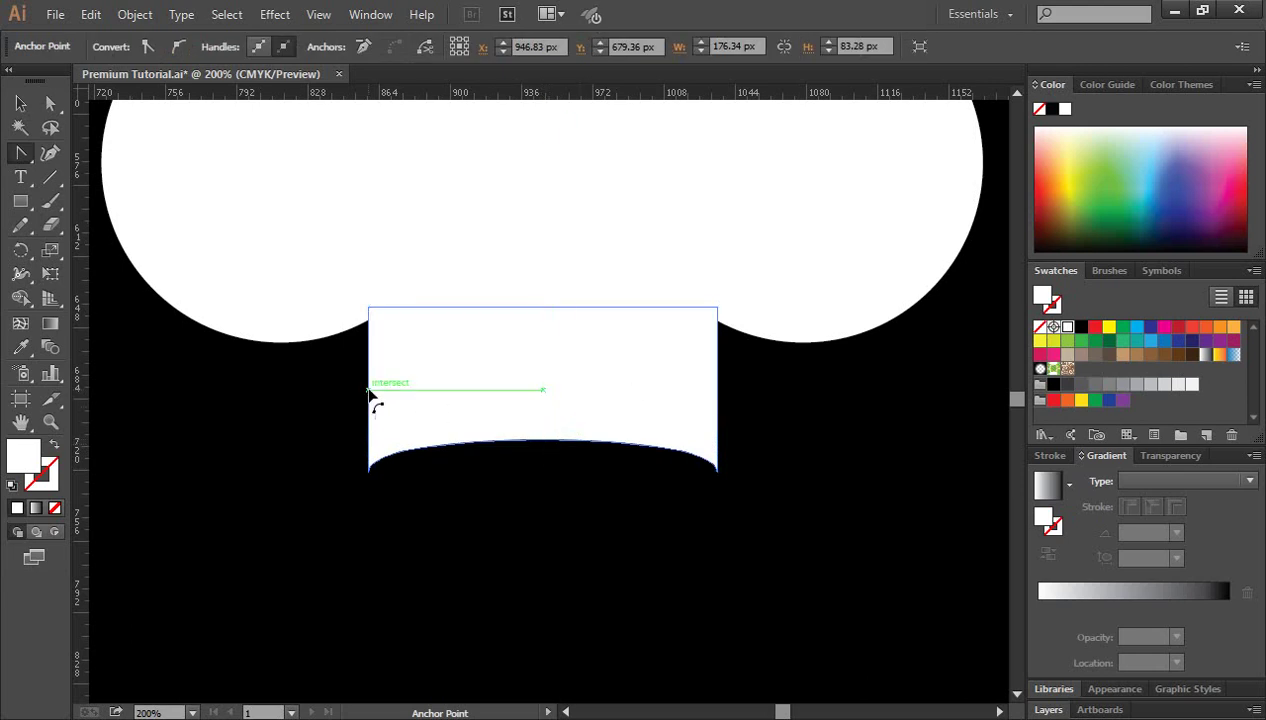
Curve the left and right edges of the hat band slightly inward
{"action": "left_click_drag", "start_coordinate": [371, 391], "coordinate": [379, 394]}
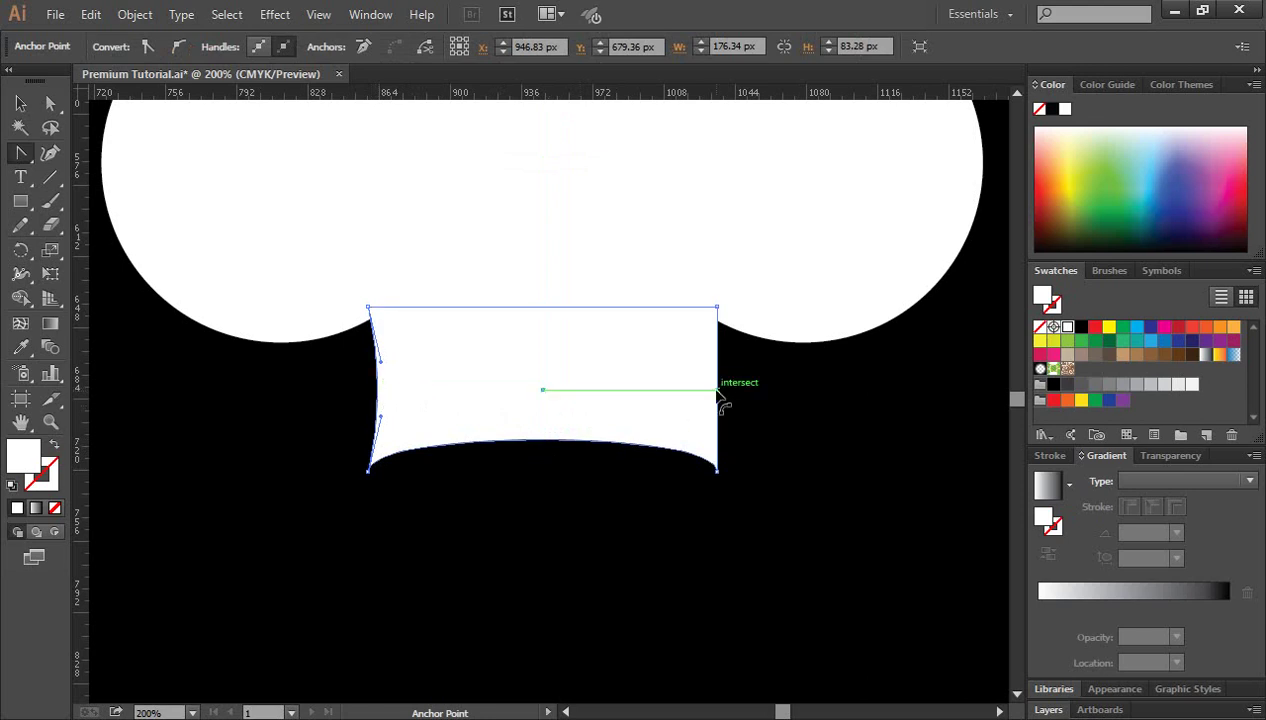
{"action": "left_click_drag", "start_coordinate": [717, 395], "coordinate": [706, 403]}
{"action": "left_click", "coordinate": [20, 103]}
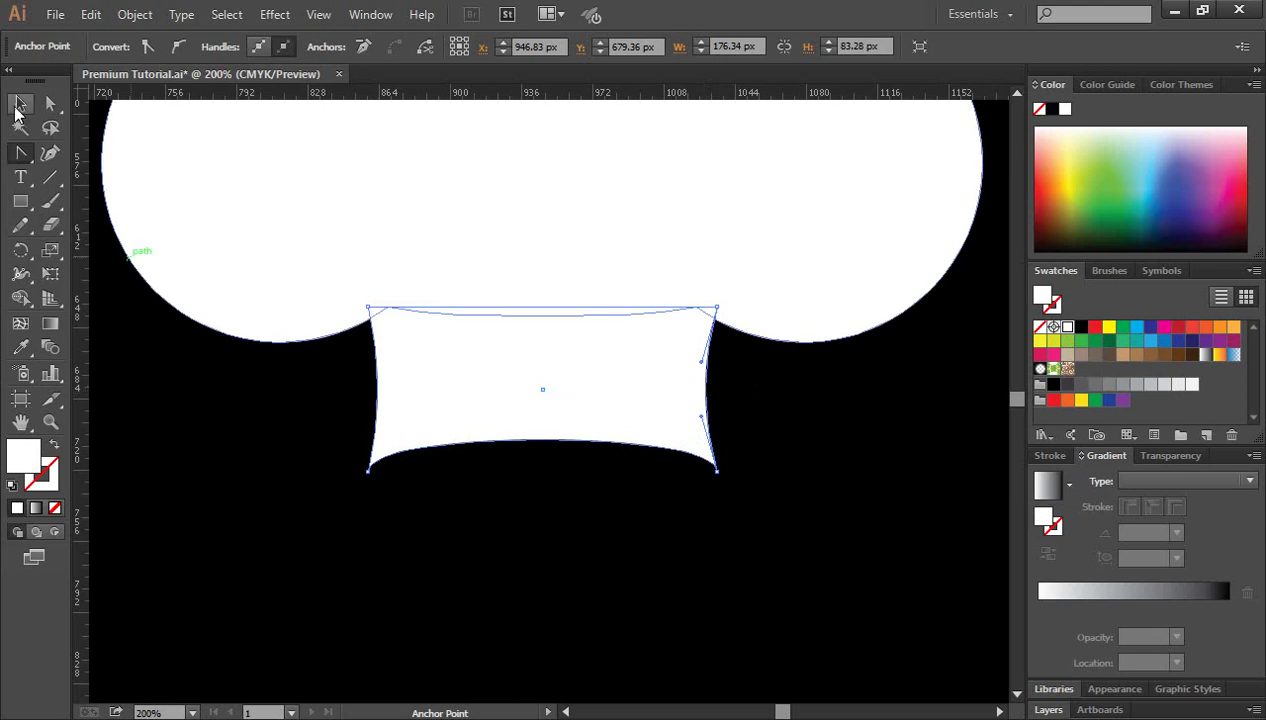
{"action": "left_click", "coordinate": [545, 538]}
{"action": "key", "text": "ctrl+minus"}
{"action": "key", "text": "ctrl+minus"}
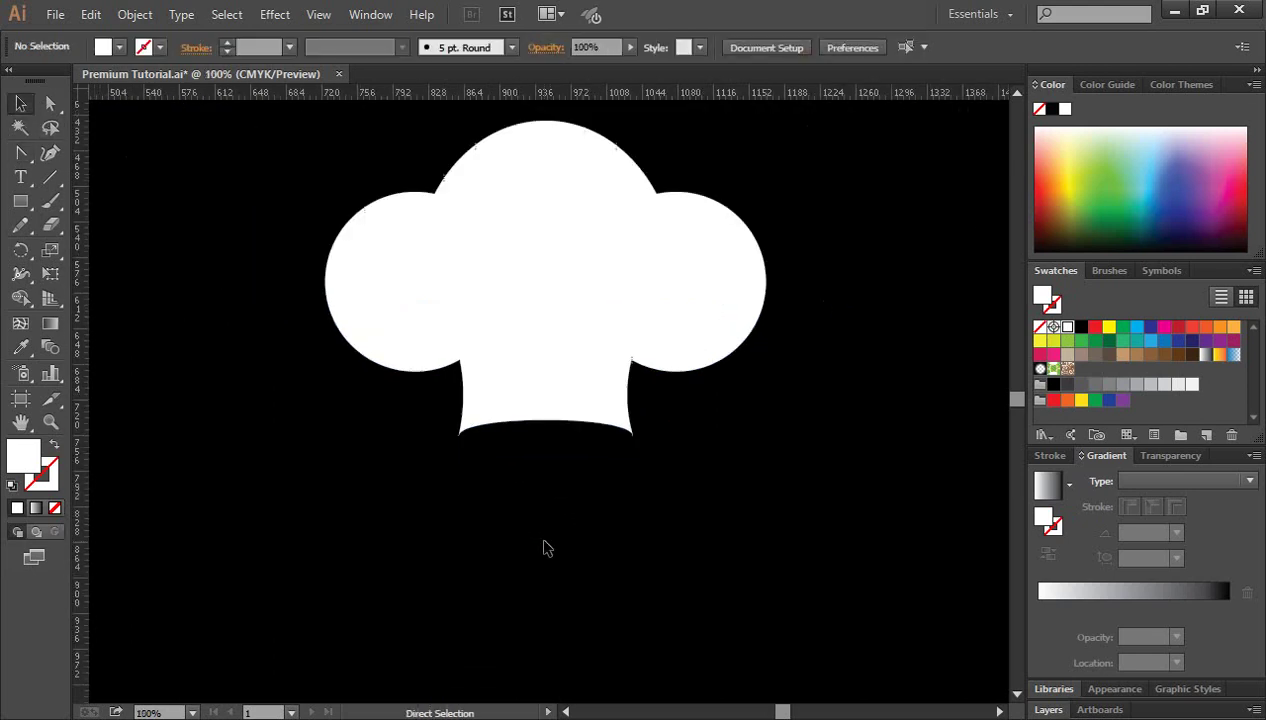
{"action": "scroll", "coordinate": [672, 517], "scroll_direction": "up", "scroll_amount": 1}
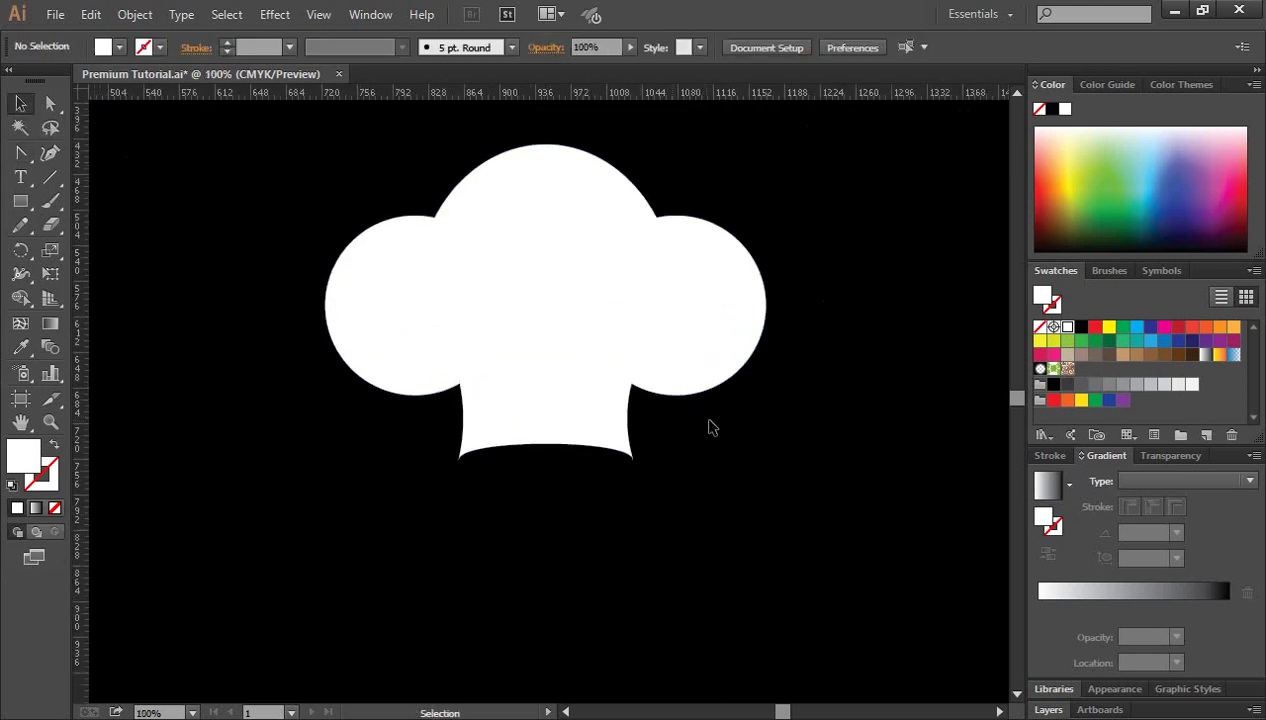
Enlarge the curved hat band slightly and proportionally from its centre
{"action": "left_click", "coordinate": [572, 425]}
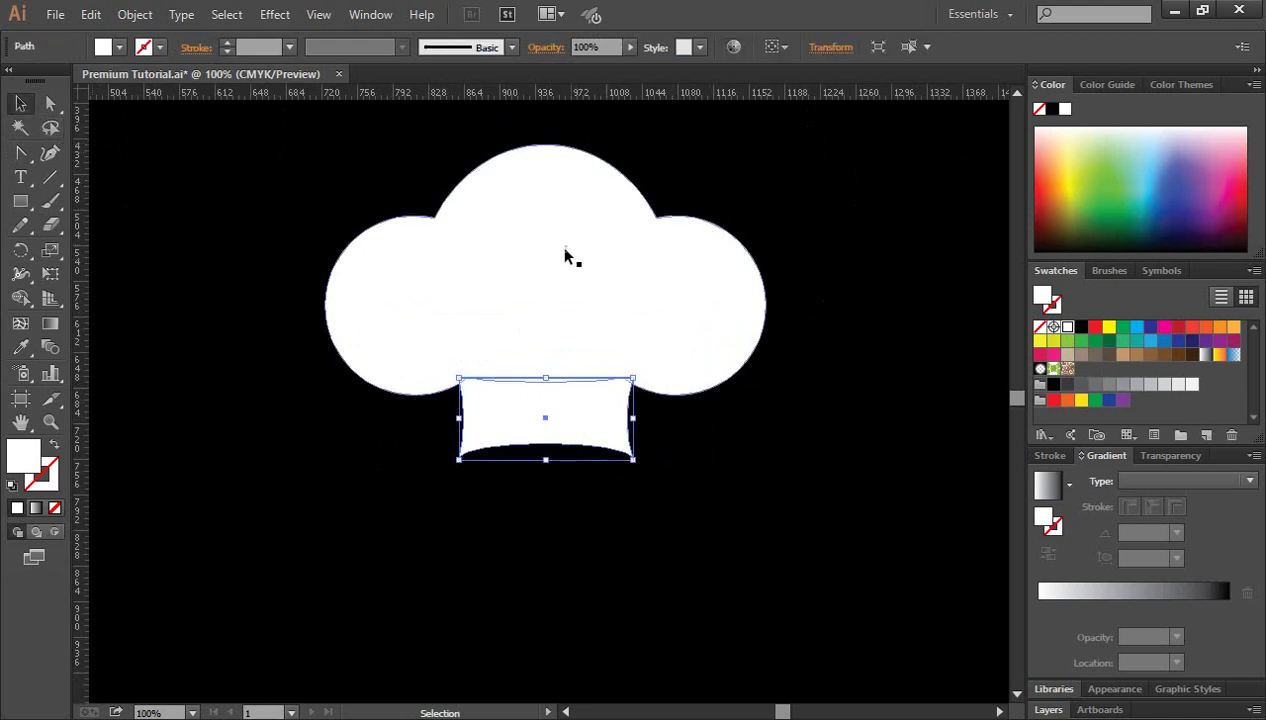
{"action": "left_click", "coordinate": [745, 518]}
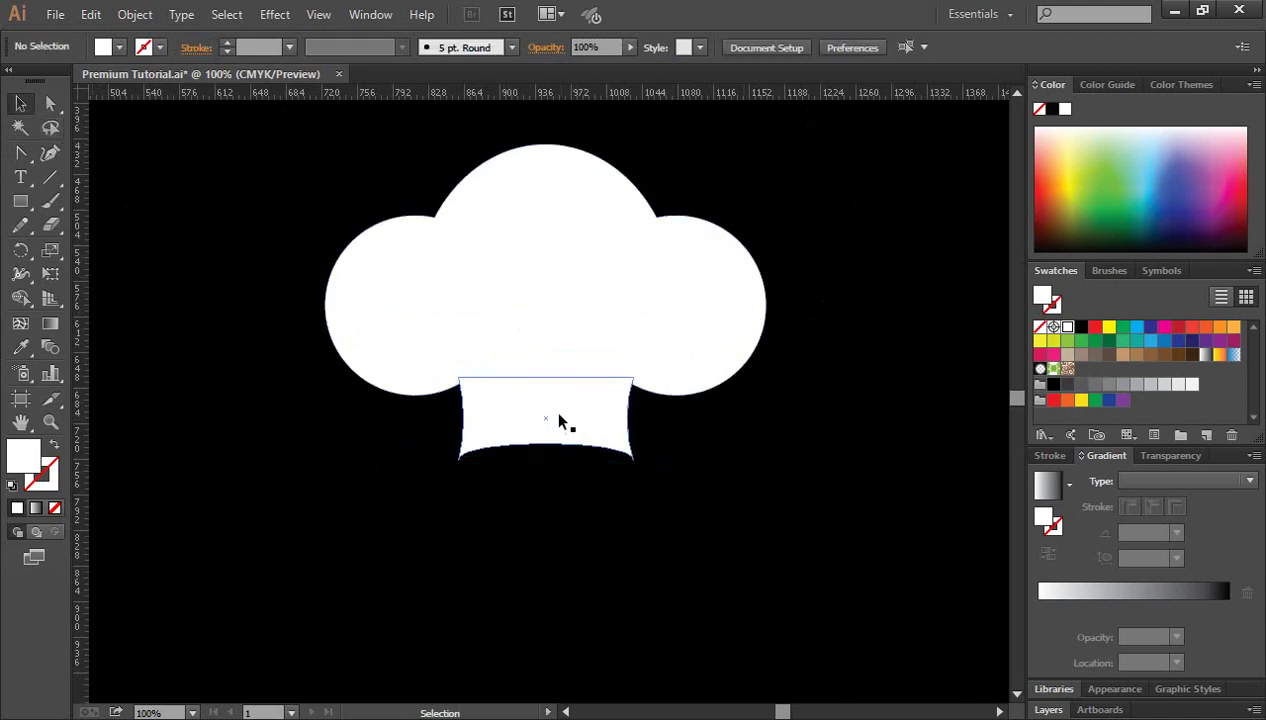
{"action": "left_click", "coordinate": [555, 415]}
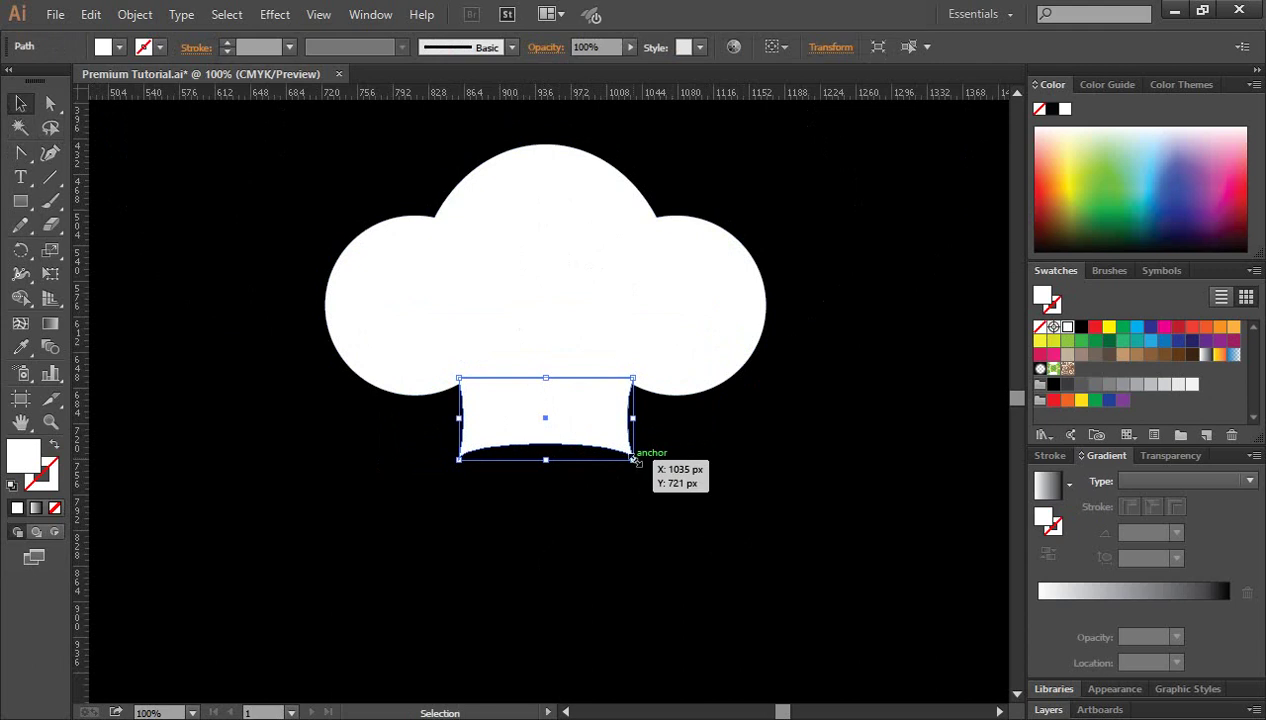
{"action": "left_click_drag", "start_coordinate": [633, 459], "coordinate": [645, 478]}
{"action": "left_click", "coordinate": [738, 517]}
{"action": "scroll", "coordinate": [740, 520], "scroll_direction": "up", "scroll_amount": 2}
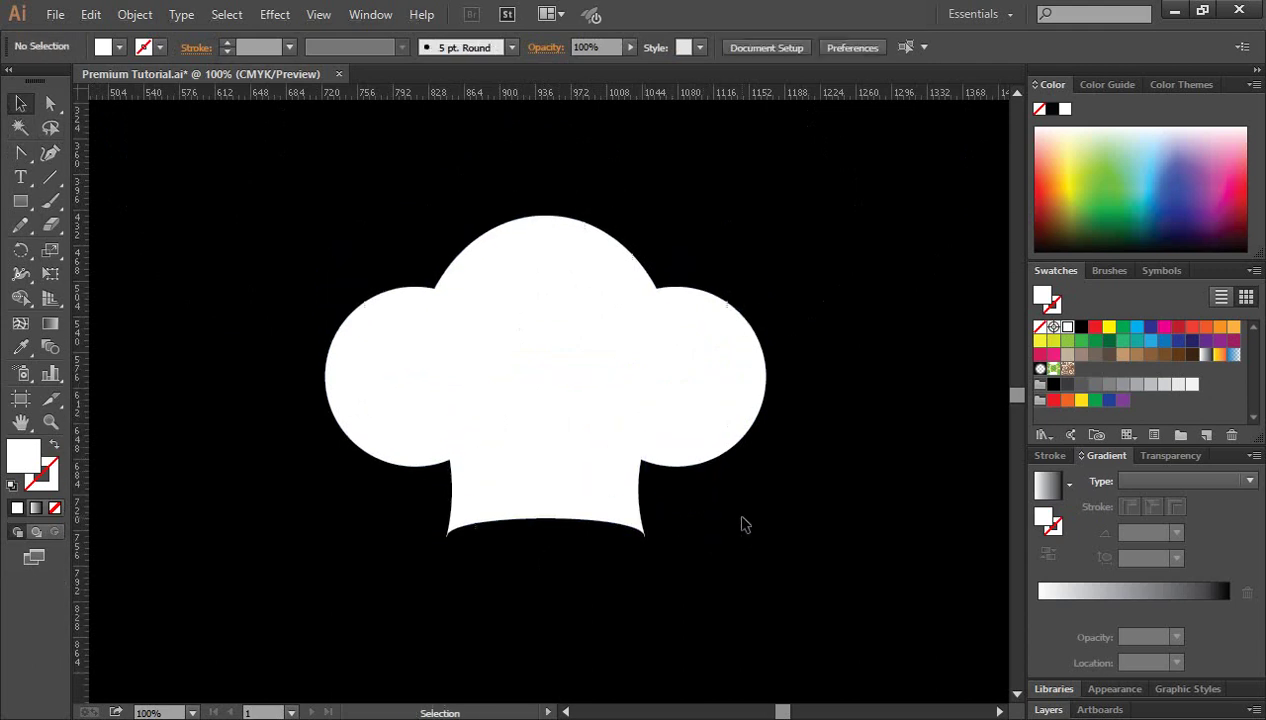
Scale the curved hat band up a little more from its centre, keeping its proportions
{"action": "left_click", "coordinate": [578, 495]}
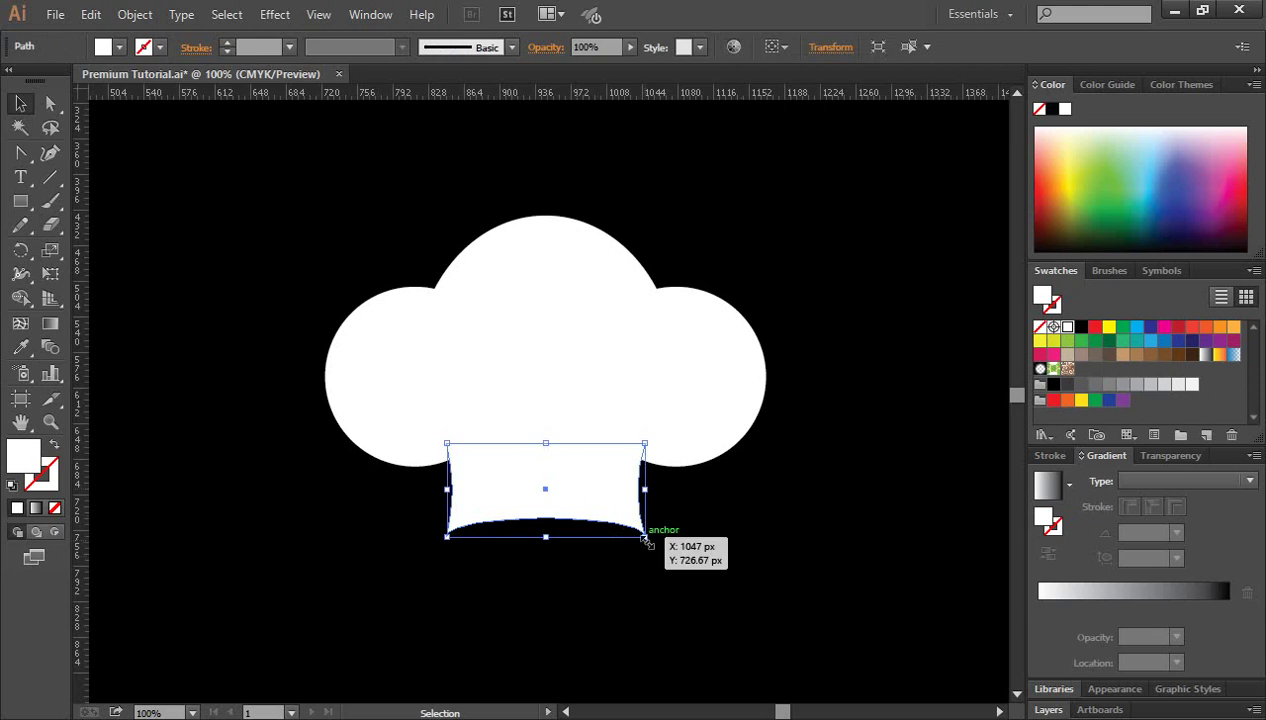
{"action": "left_click_drag", "start_coordinate": [647, 542], "coordinate": [657, 543]}
{"action": "left_click", "coordinate": [670, 530]}
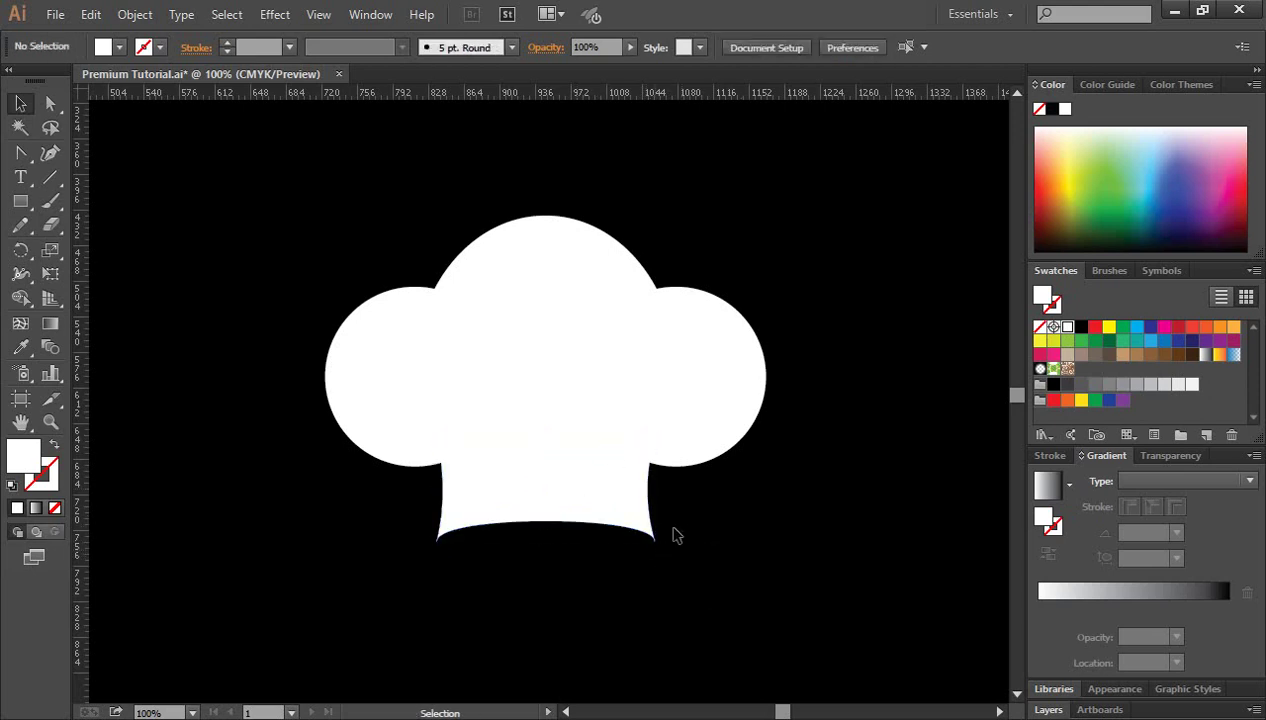
Merge the hat's rounded top and its band into one shape with the Shape Builder tool
{"action": "scroll", "coordinate": [795, 532], "scroll_direction": "down", "scroll_amount": 1}
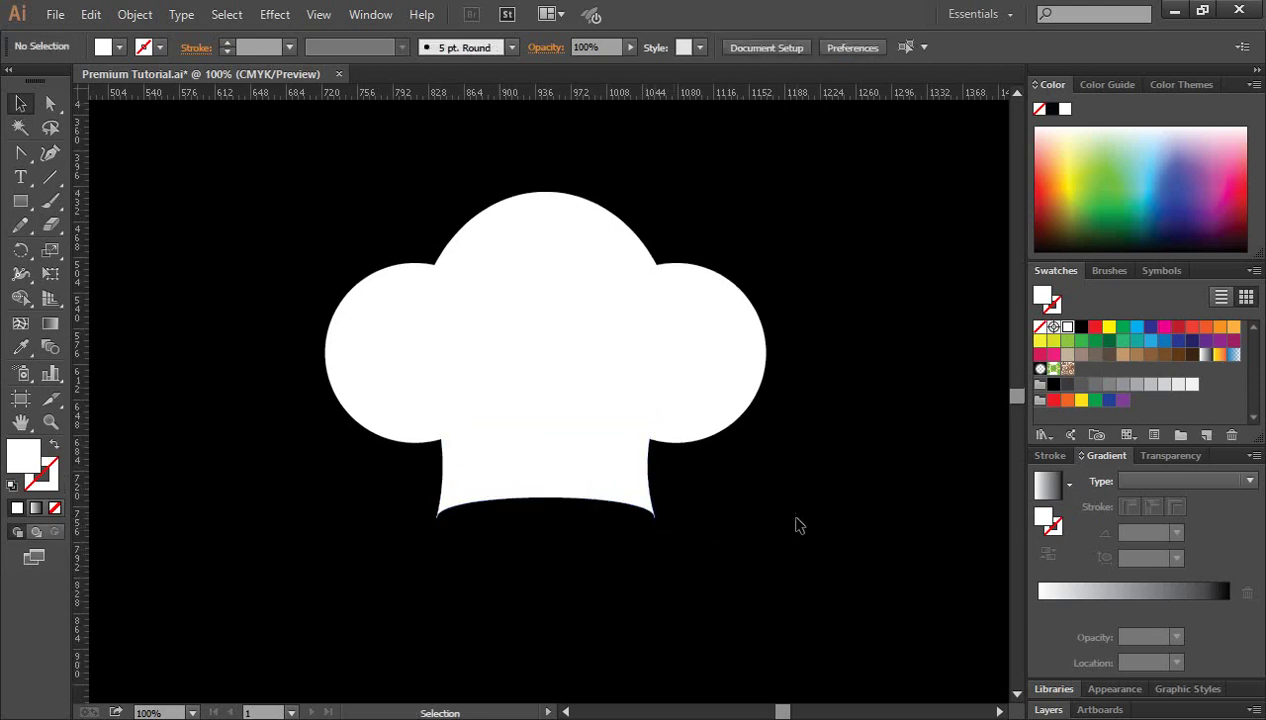
{"action": "key", "text": "ctrl+minus"}
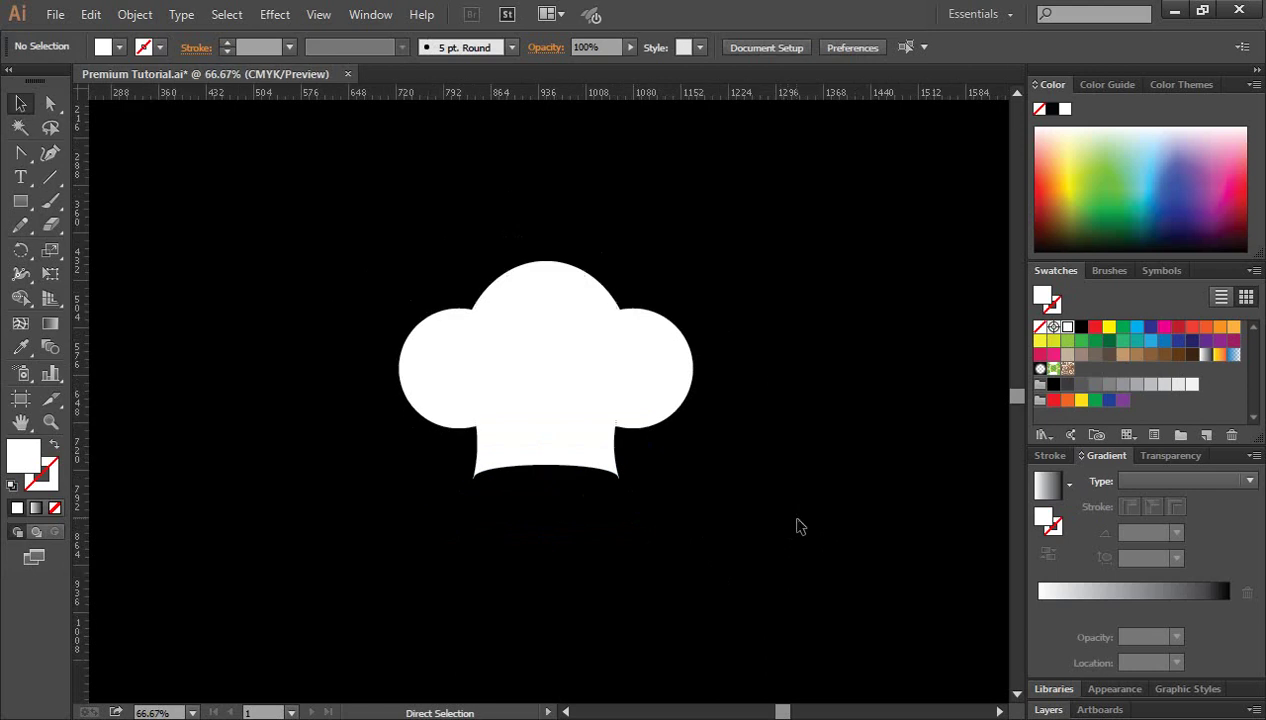
{"action": "left_click", "coordinate": [527, 461]}
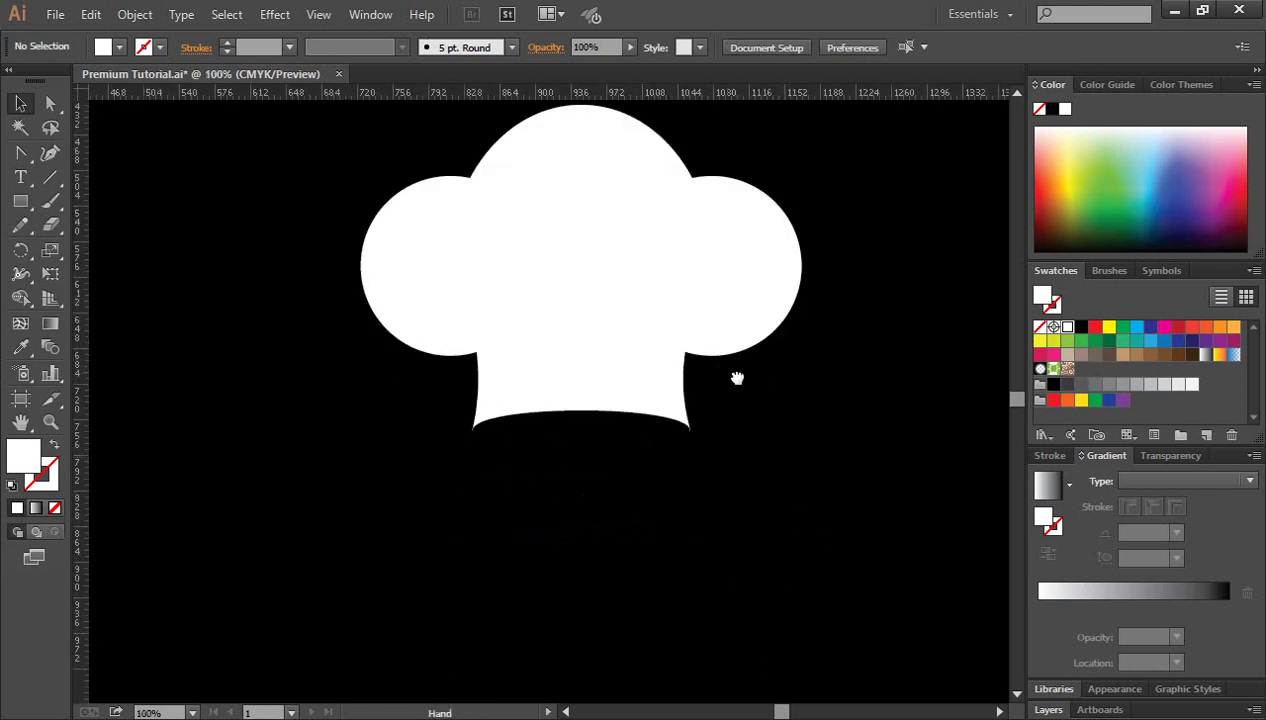
{"action": "scroll", "coordinate": [602, 446], "scroll_direction": "up", "scroll_amount": 2}
{"action": "left_click_drag", "start_coordinate": [339, 158], "coordinate": [806, 505]}
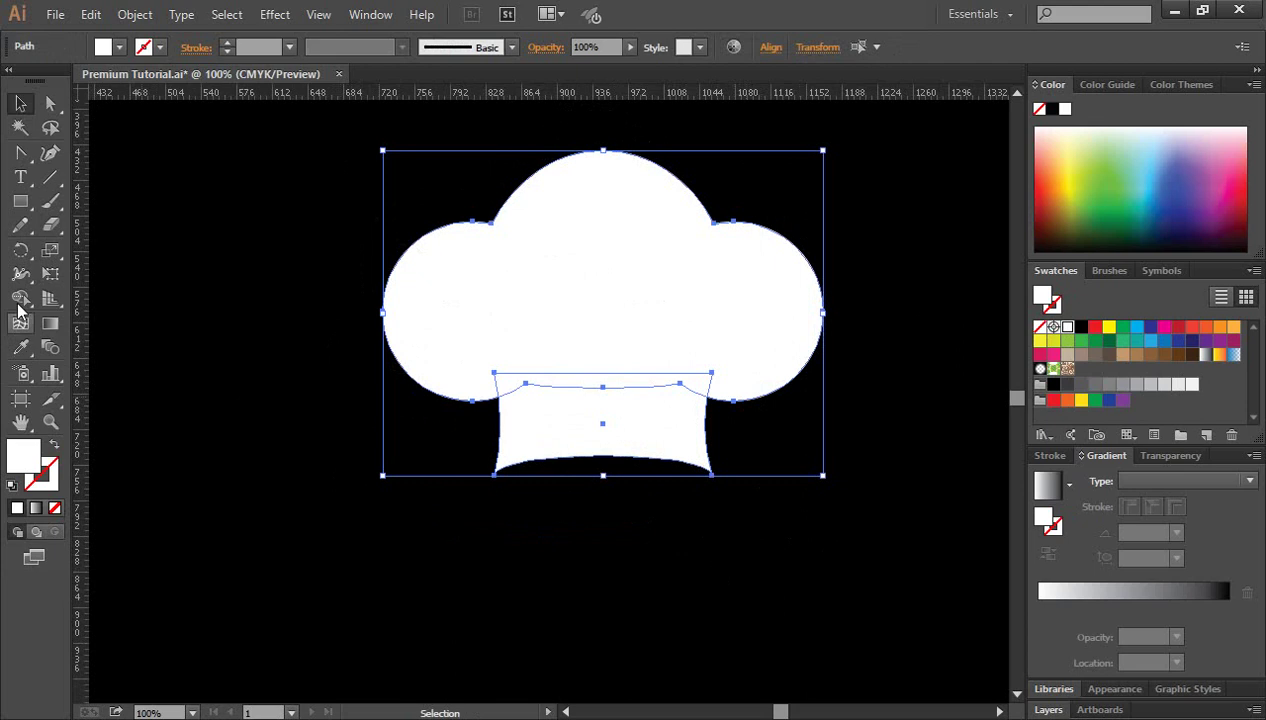
{"action": "left_click", "coordinate": [21, 299]}
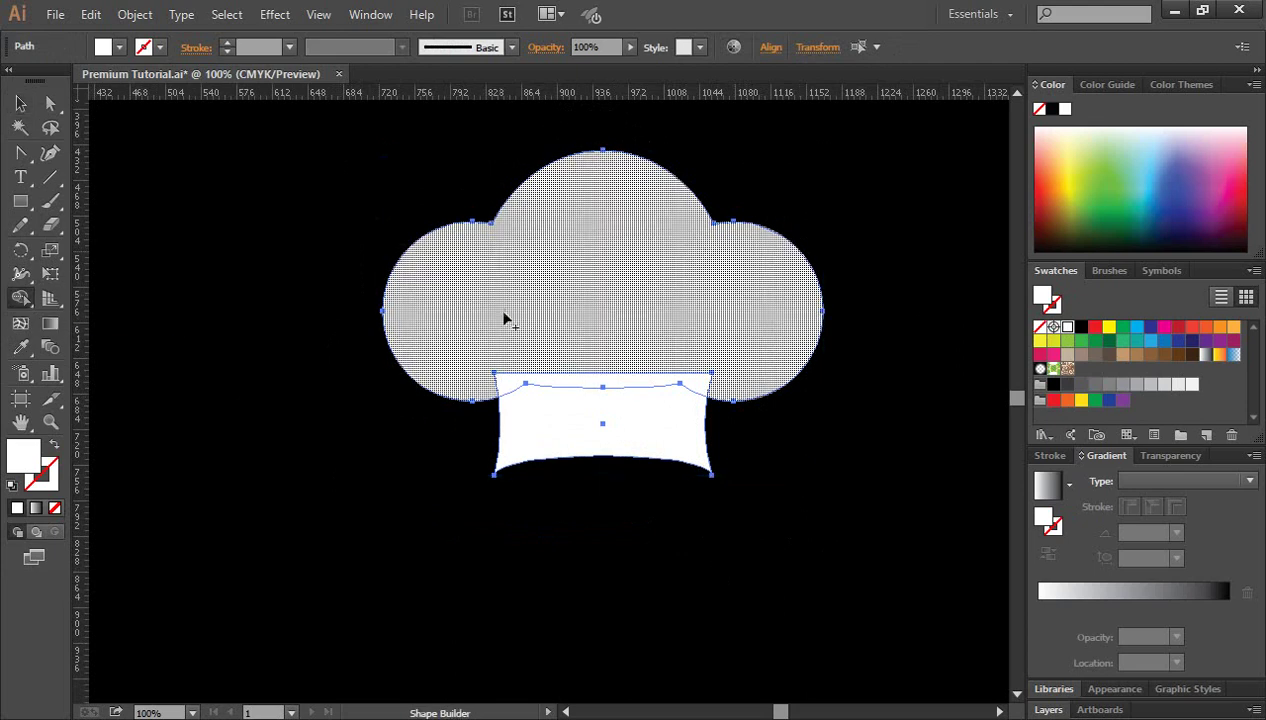
{"action": "left_click_drag", "start_coordinate": [480, 352], "coordinate": [540, 420]}
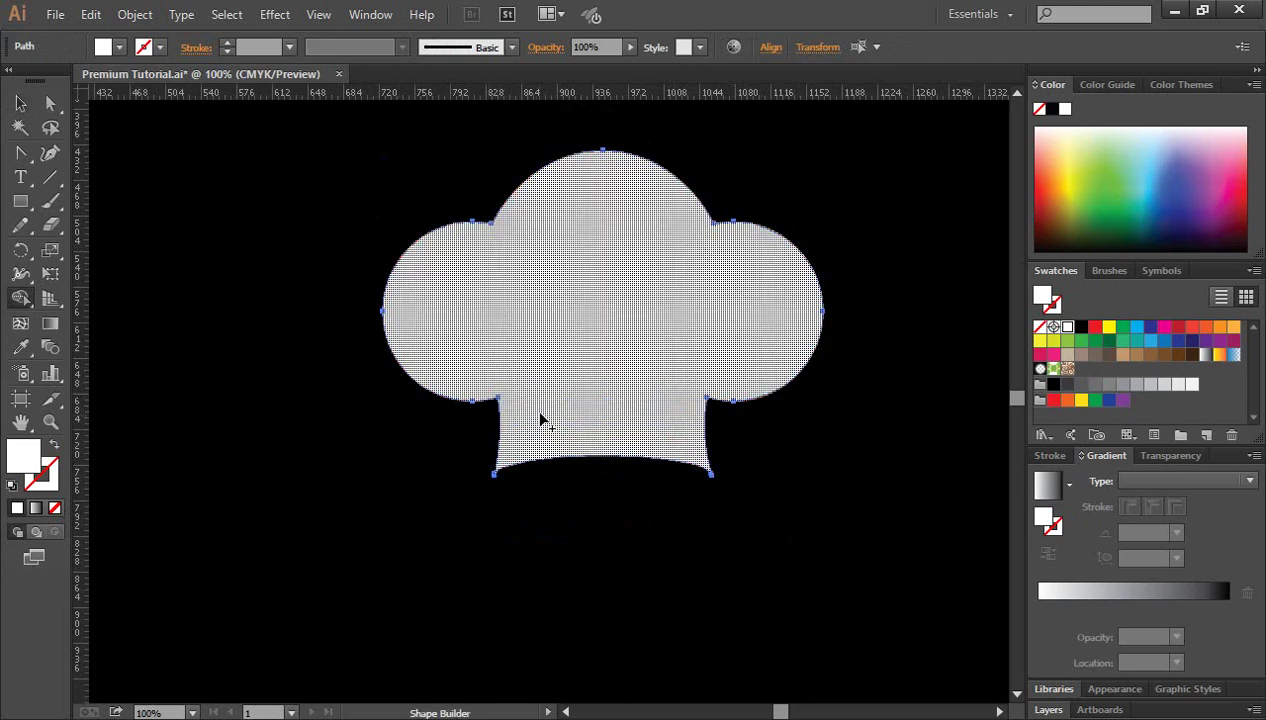
{"action": "left_click", "coordinate": [21, 103]}
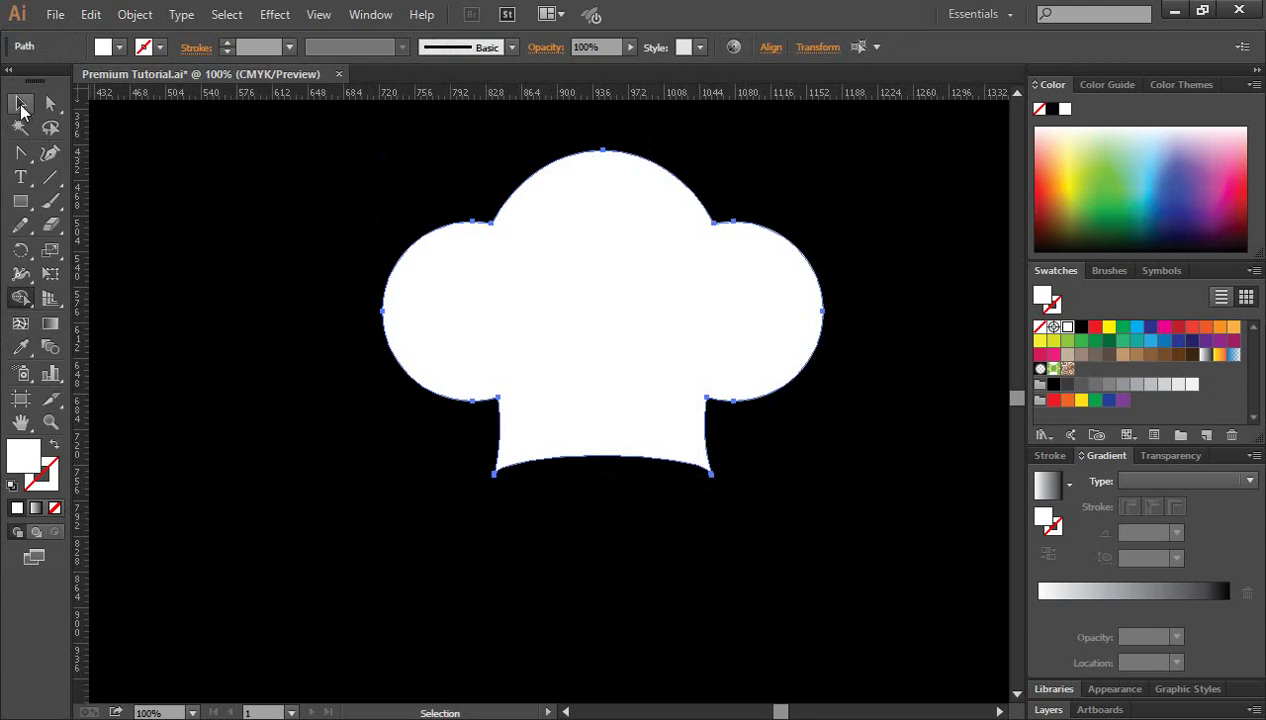
{"action": "left_click", "coordinate": [232, 333]}
Give the merged hat shape a light blue outline with a stroke weight of 6 pt
{"action": "left_click", "coordinate": [627, 305]}
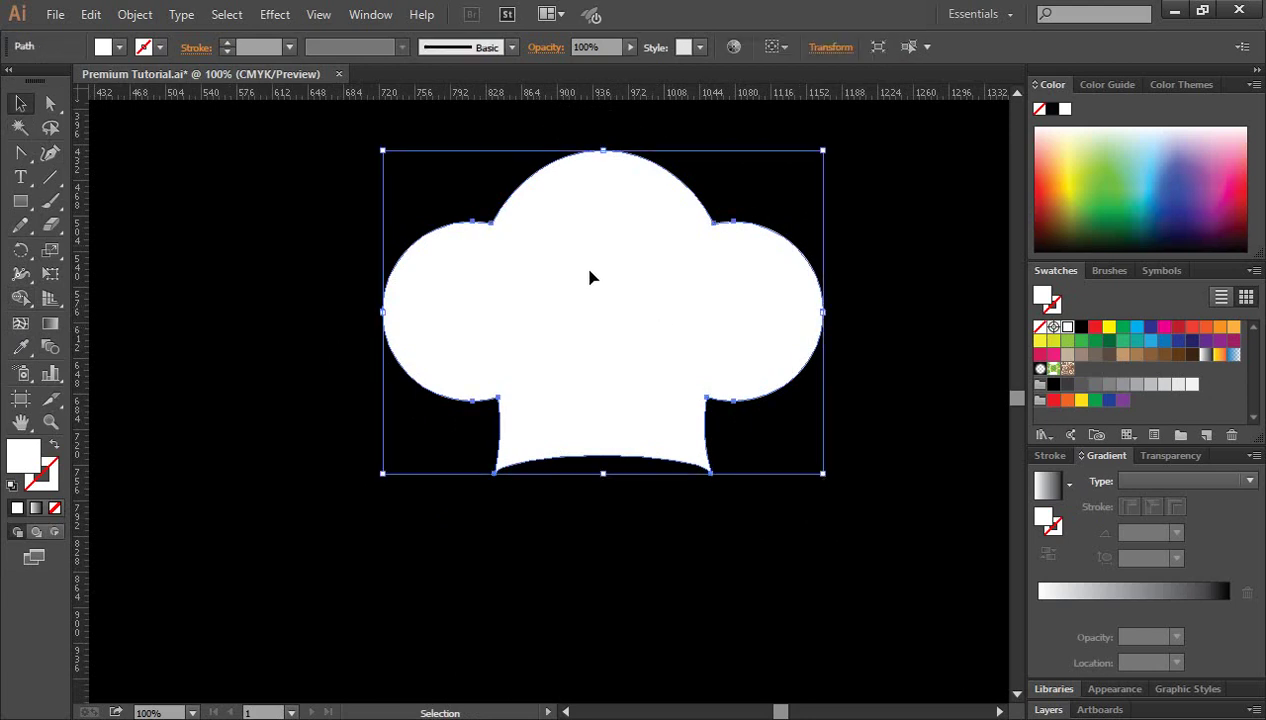
{"action": "left_click", "coordinate": [52, 474]}
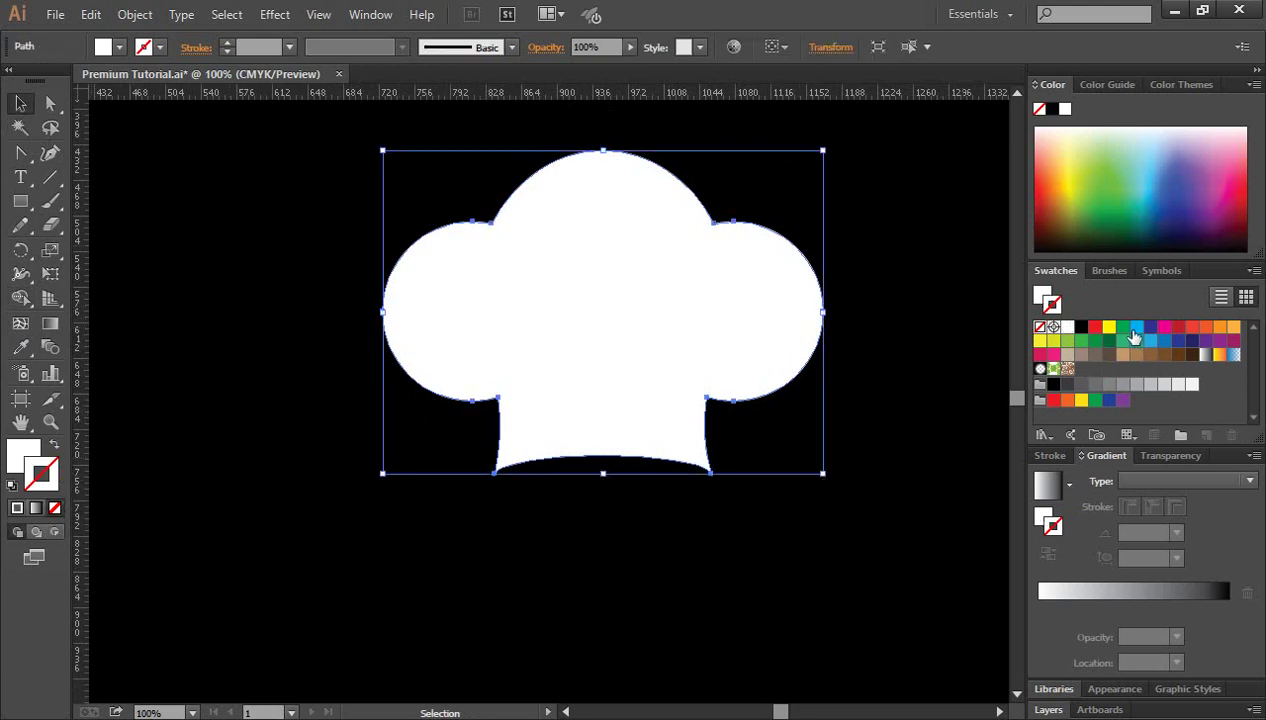
{"action": "left_click", "coordinate": [1136, 330]}
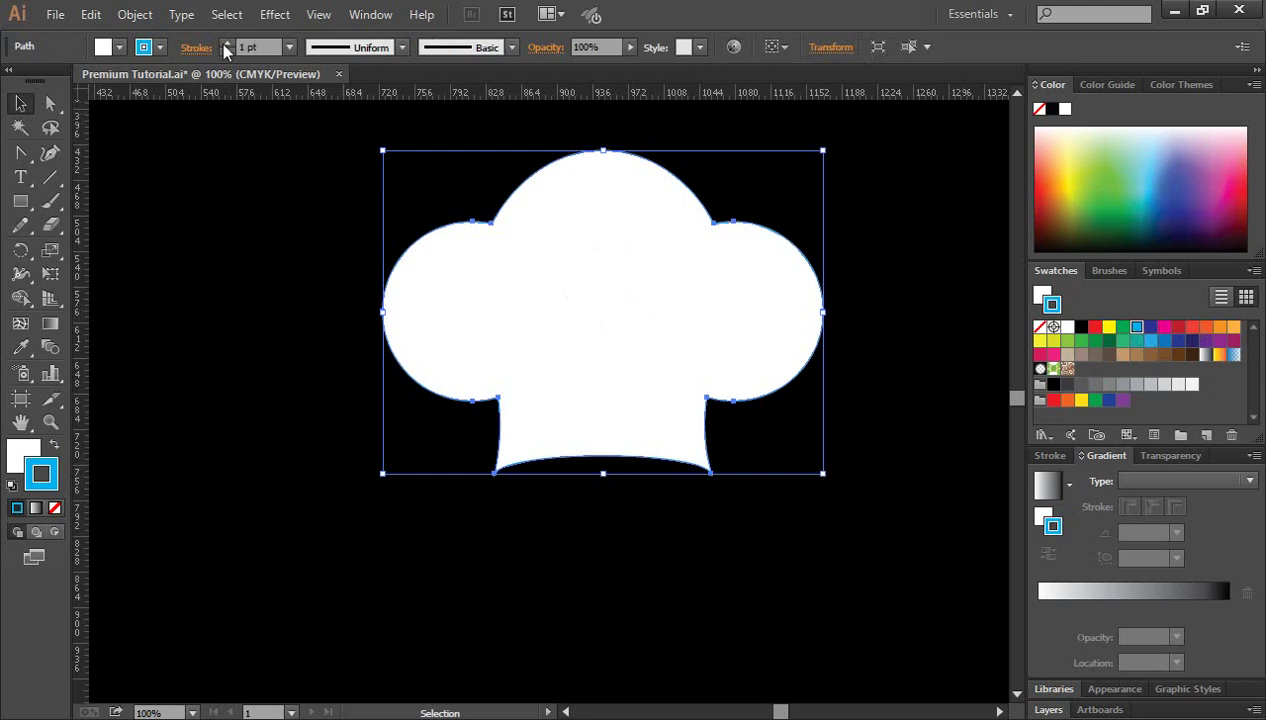
{"action": "left_click", "coordinate": [226, 47]}
{"action": "left_click", "coordinate": [226, 47]}
{"action": "left_click", "coordinate": [226, 47]}
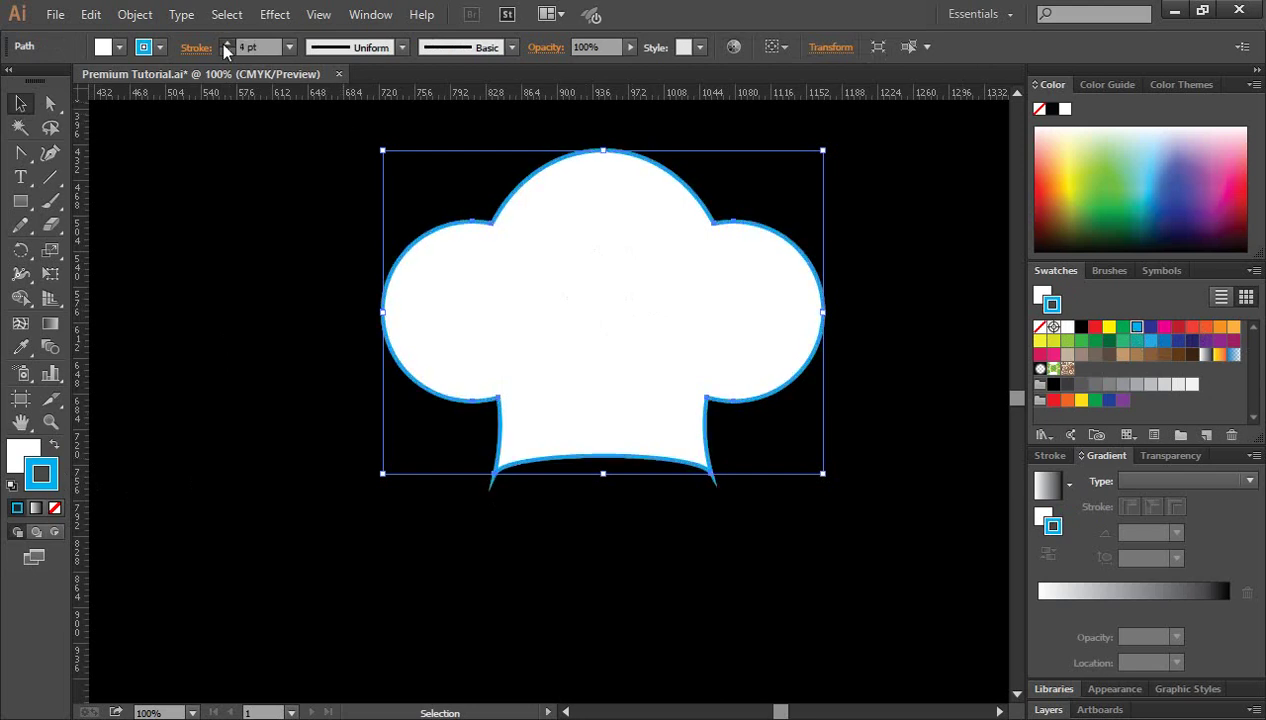
{"action": "left_click", "coordinate": [226, 47]}
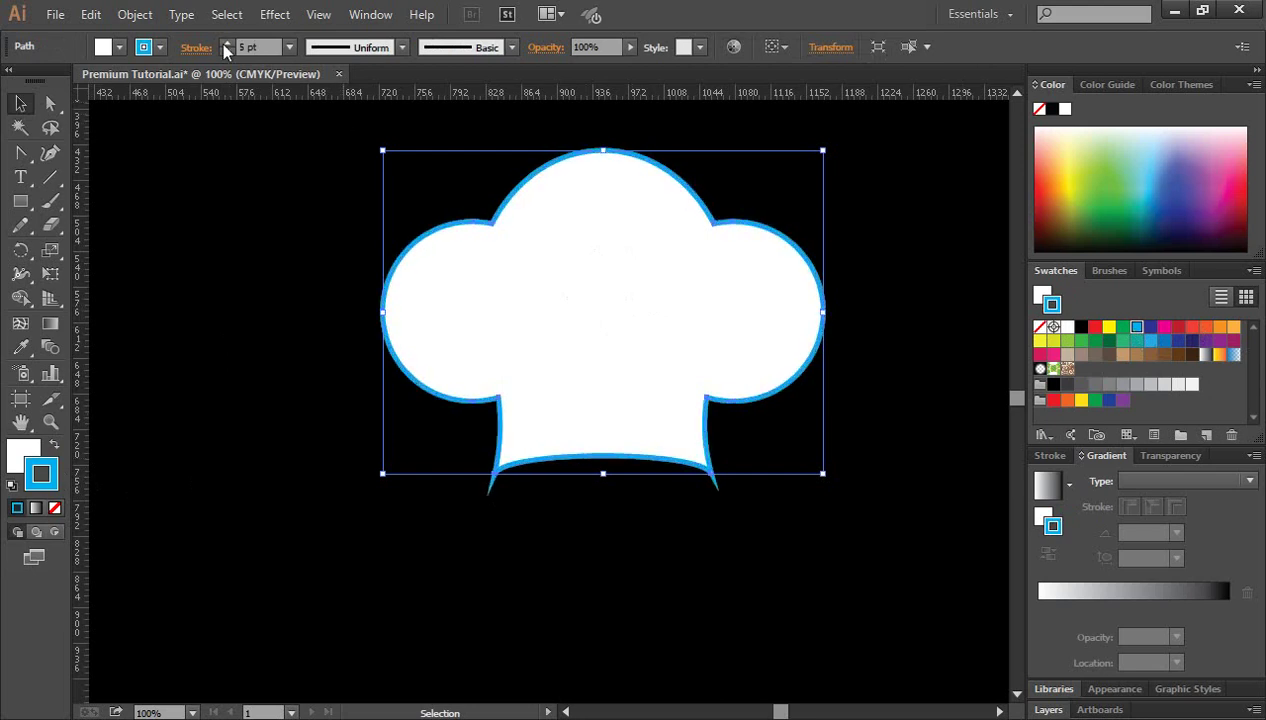
{"action": "left_click", "coordinate": [293, 397]}
Change the corner style of the hat's blue outline to Round Join
{"action": "left_click", "coordinate": [608, 282]}
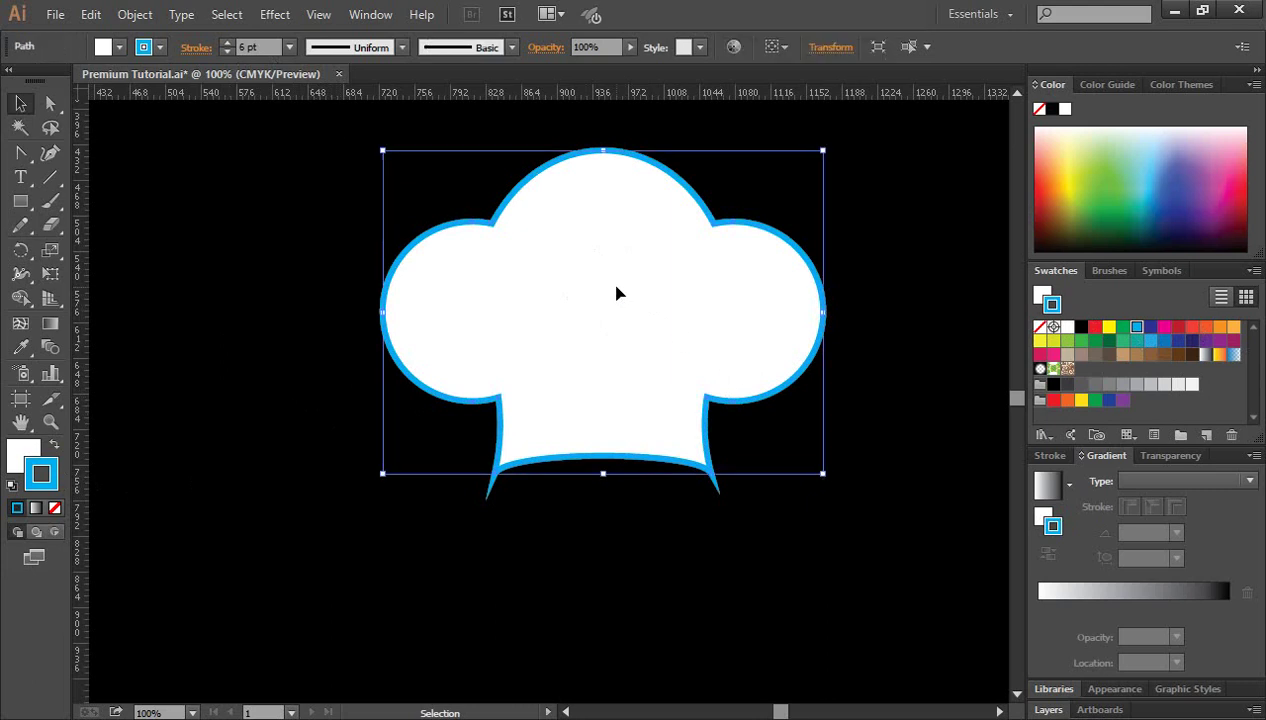
{"action": "left_click", "coordinate": [195, 49]}
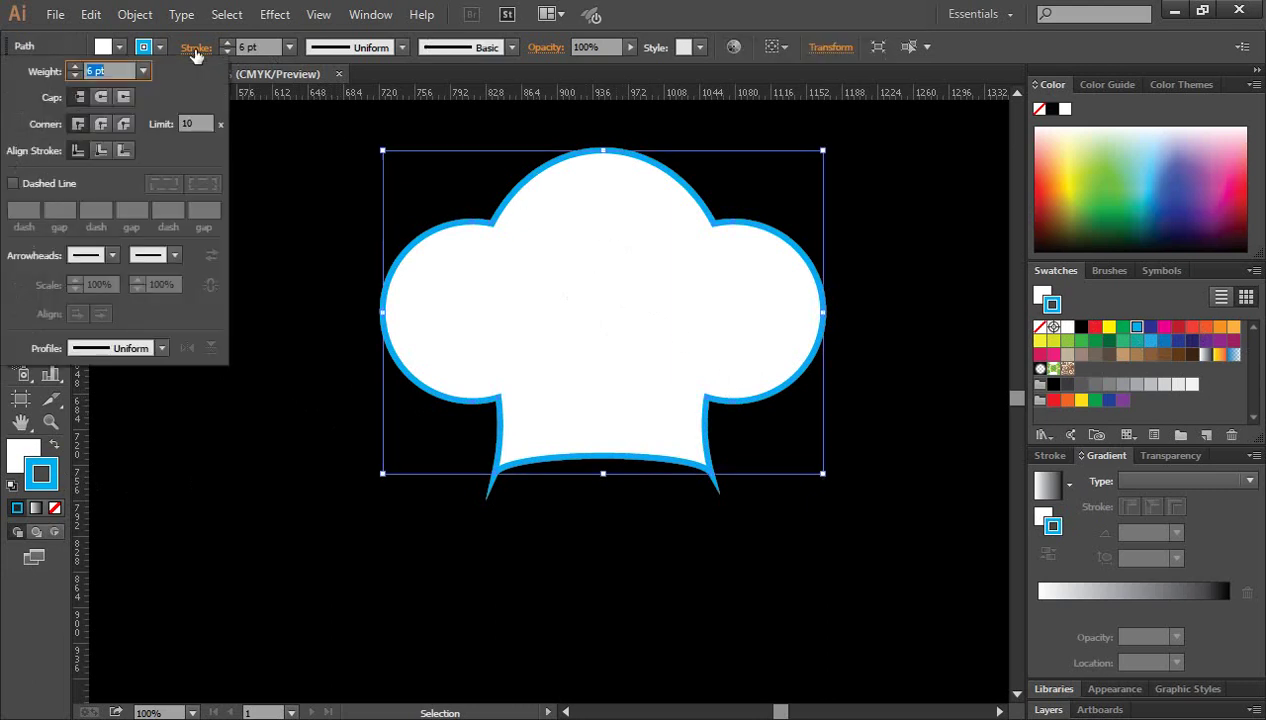
{"action": "left_click", "coordinate": [102, 126]}
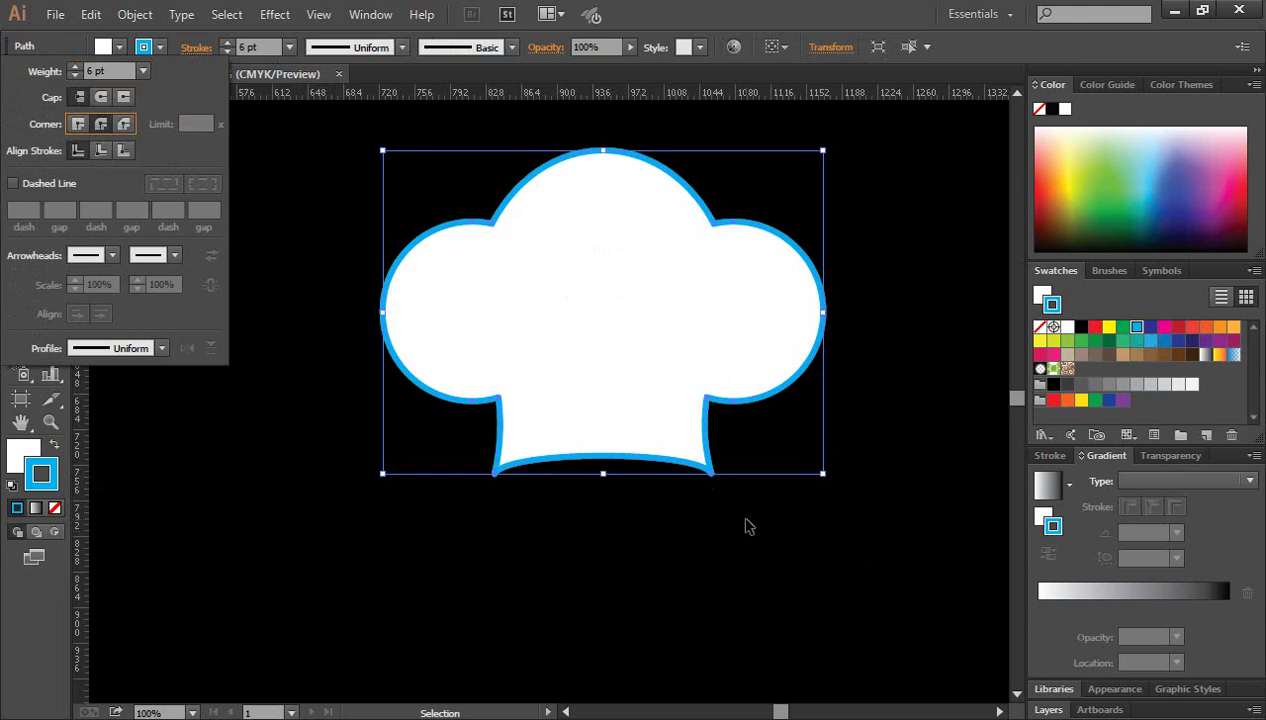
{"action": "left_click", "coordinate": [507, 500]}
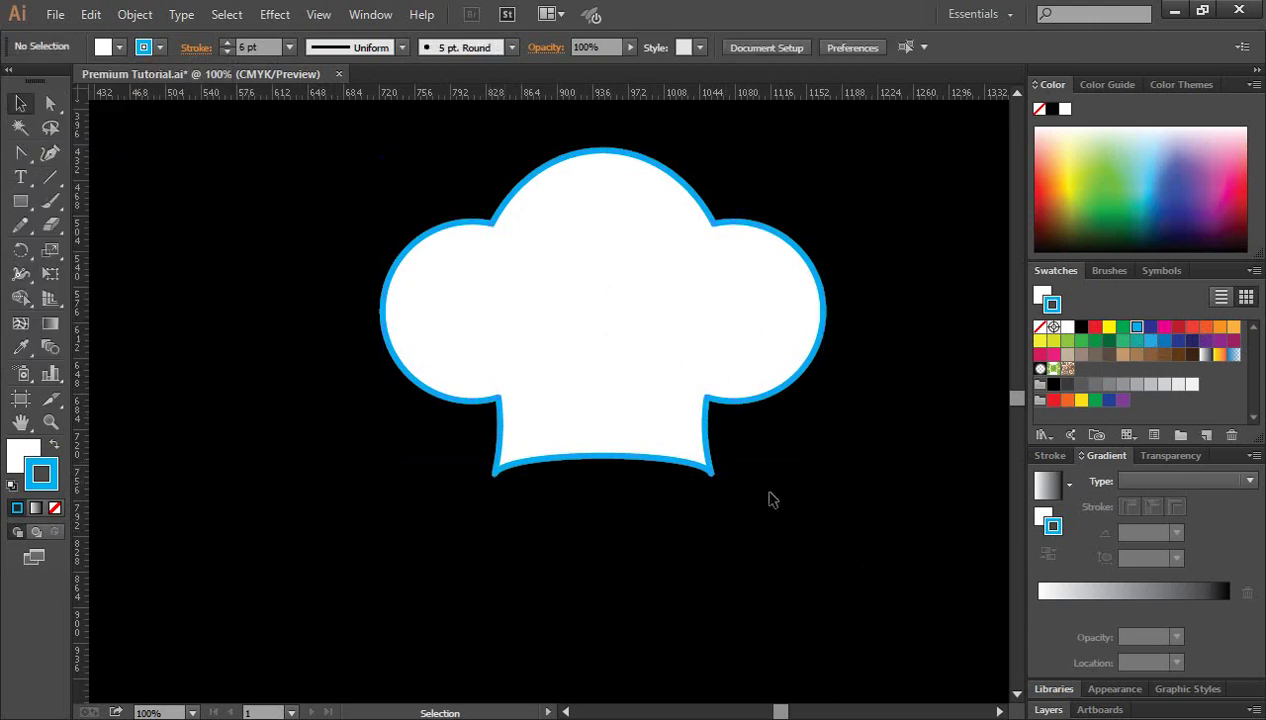
Draw a curved fold line with the Pen tool from the hat's upper left notch down into the hat, ending about 96 px away
{"action": "left_click", "coordinate": [556, 327], "text": "ctrl"}
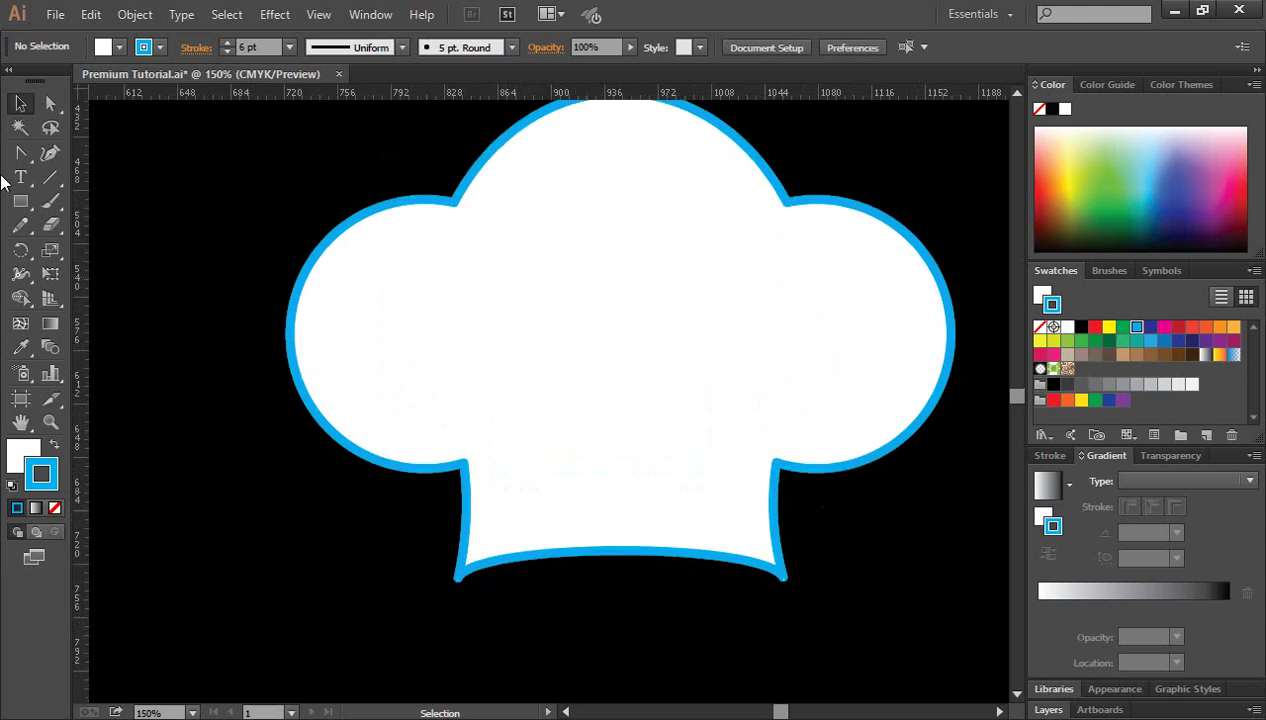
{"action": "left_click_drag", "start_coordinate": [12, 158], "coordinate": [95, 152]}
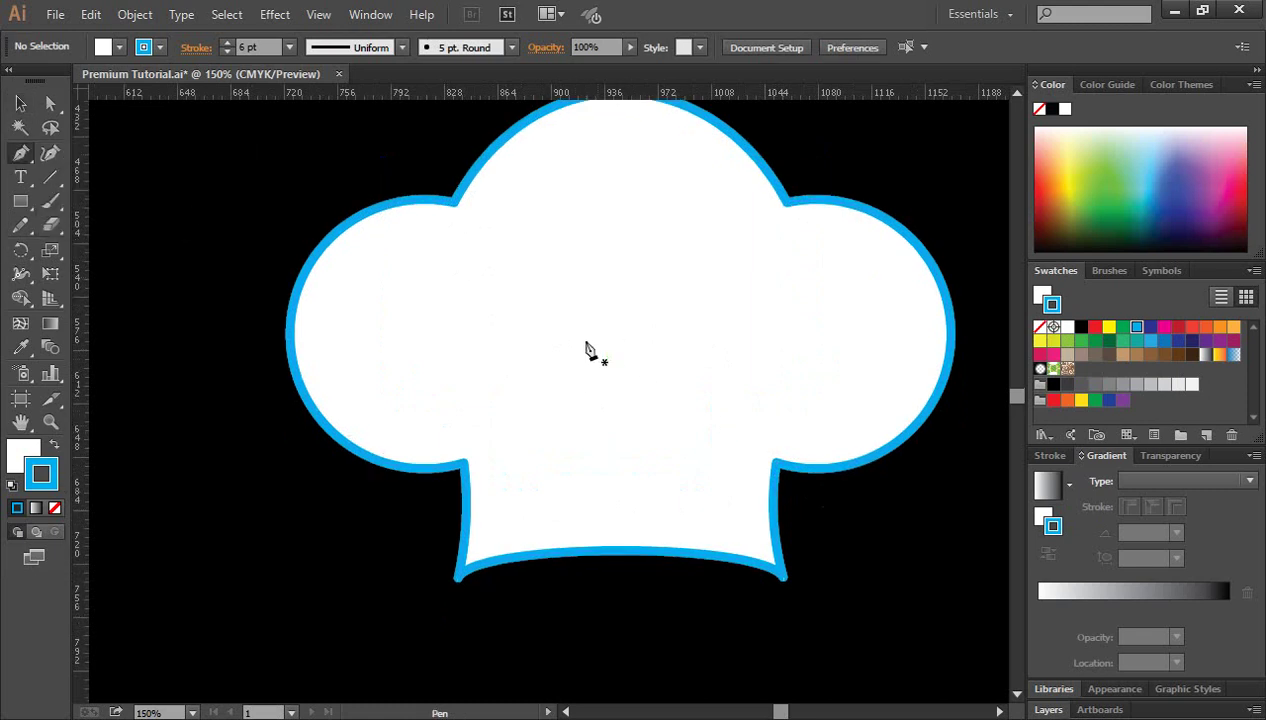
{"action": "left_click_drag", "start_coordinate": [619, 362], "coordinate": [708, 406]}
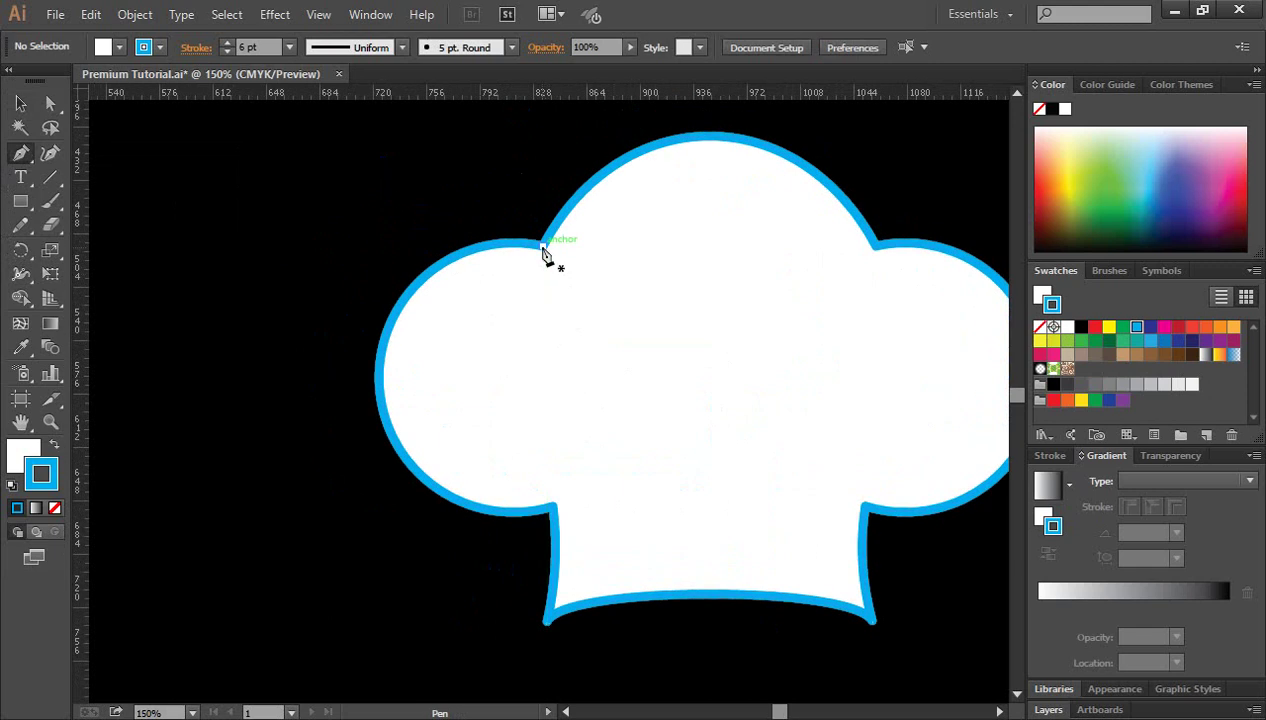
{"action": "left_click", "coordinate": [542, 250]}
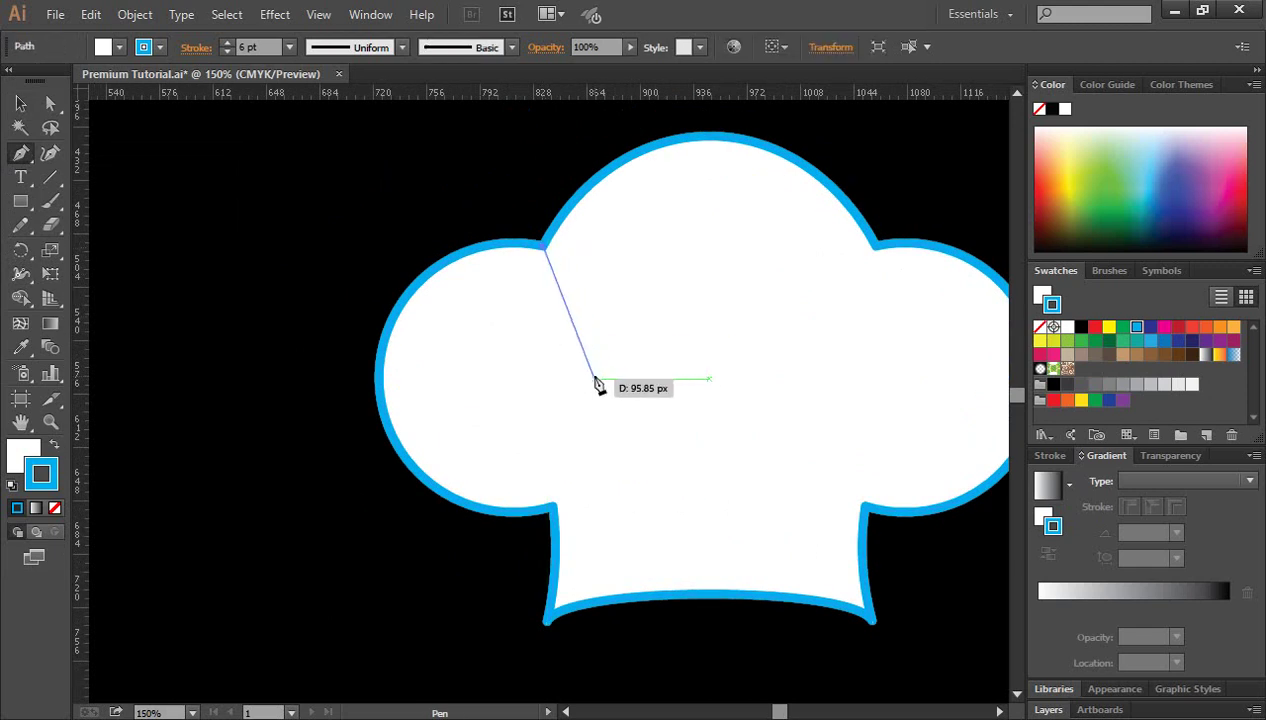
{"action": "left_click_drag", "start_coordinate": [596, 380], "coordinate": [567, 467]}
{"action": "left_click", "coordinate": [20, 103]}
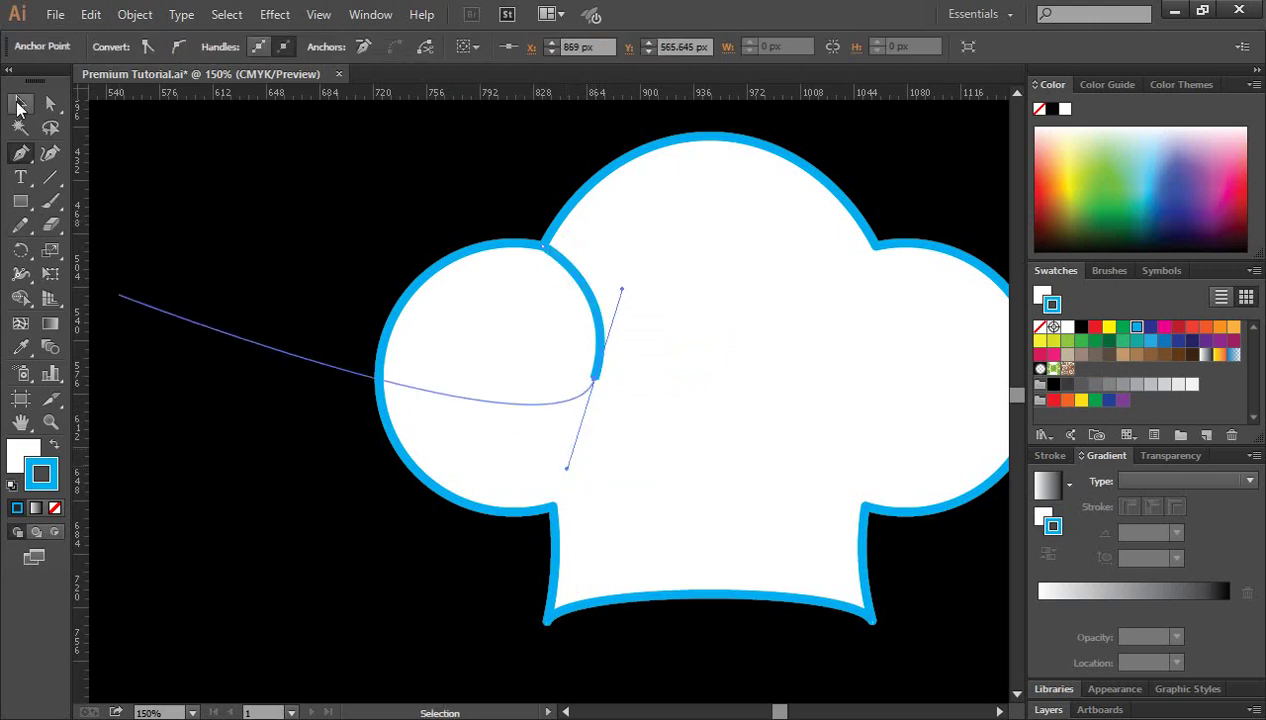
{"action": "left_click", "coordinate": [220, 254]}
Move only the fold line's lower end point slightly right to about X 873 px, keeping its height
{"action": "left_click", "coordinate": [600, 325]}
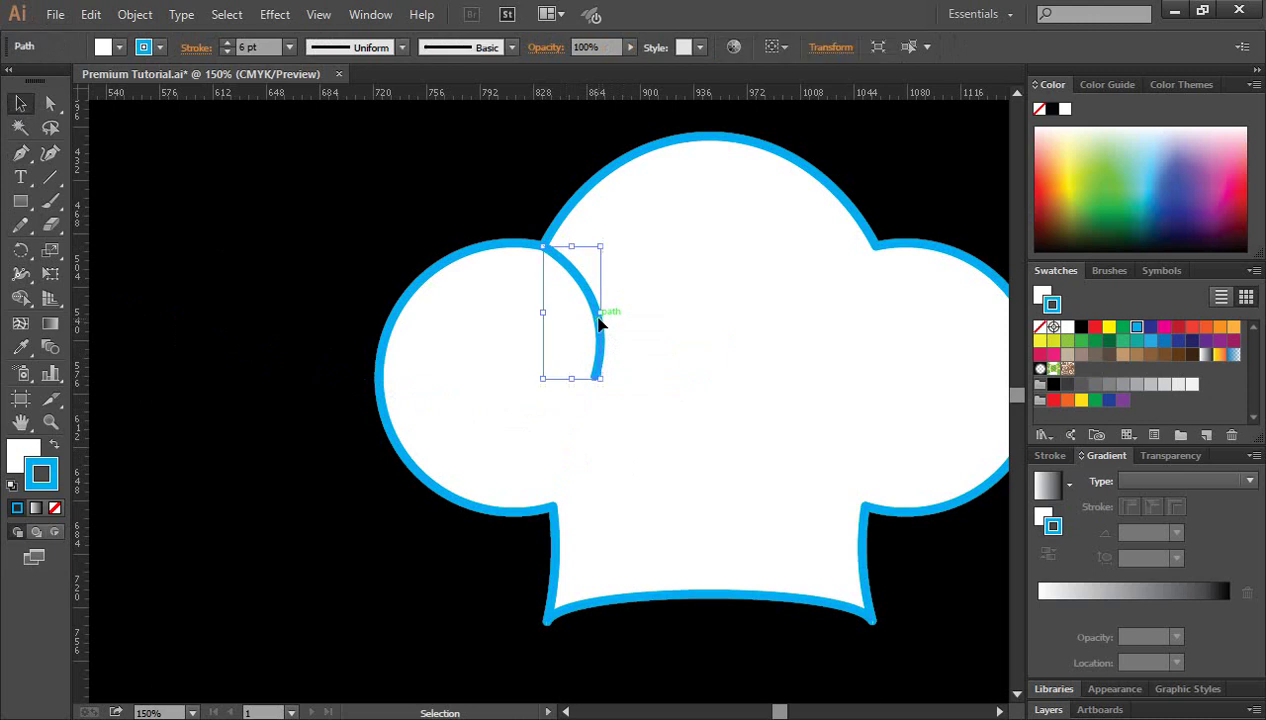
{"action": "left_click", "coordinate": [50, 103]}
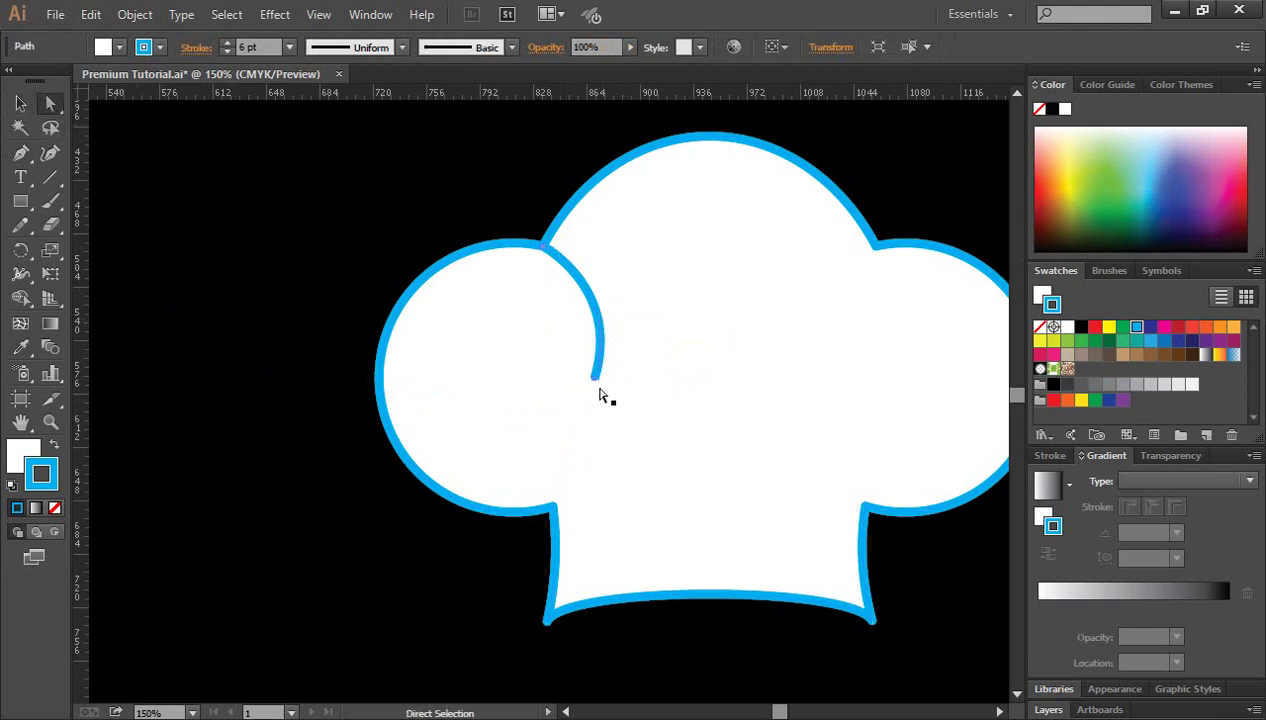
{"action": "left_click_drag", "start_coordinate": [595, 381], "coordinate": [602, 393]}
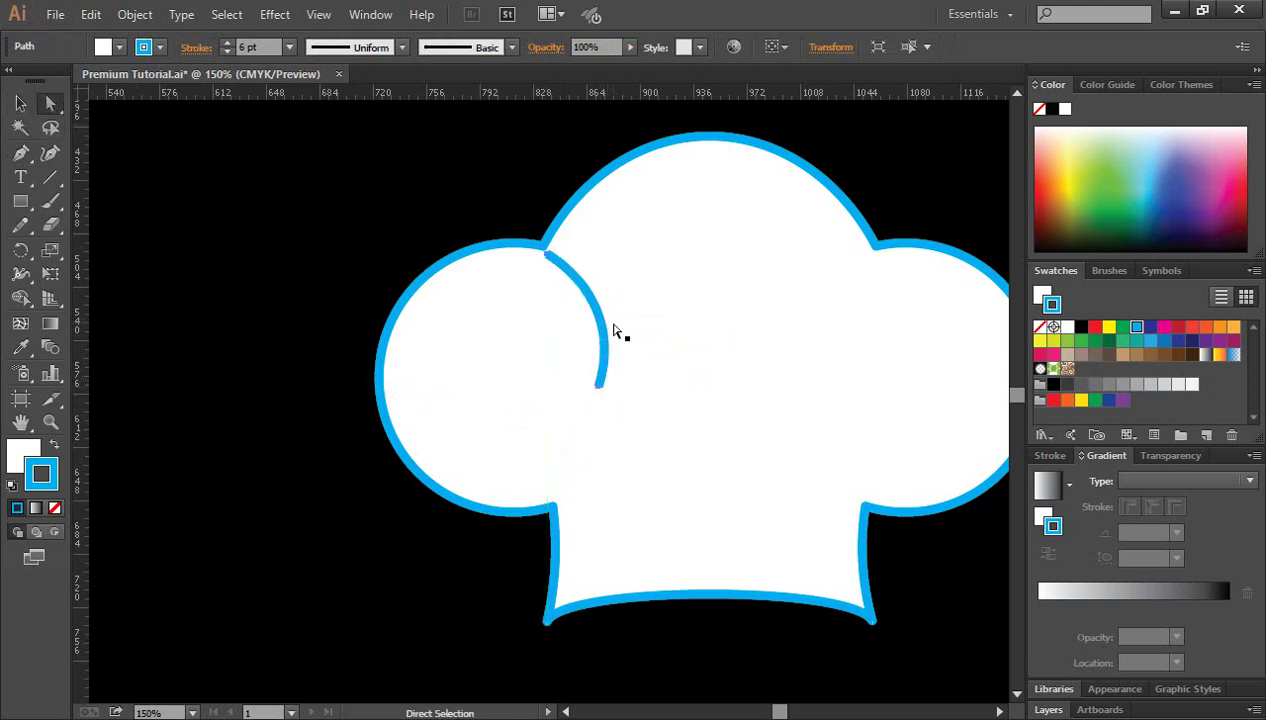
{"action": "key", "text": "ctrl+z"}
{"action": "left_click", "coordinate": [593, 381]}
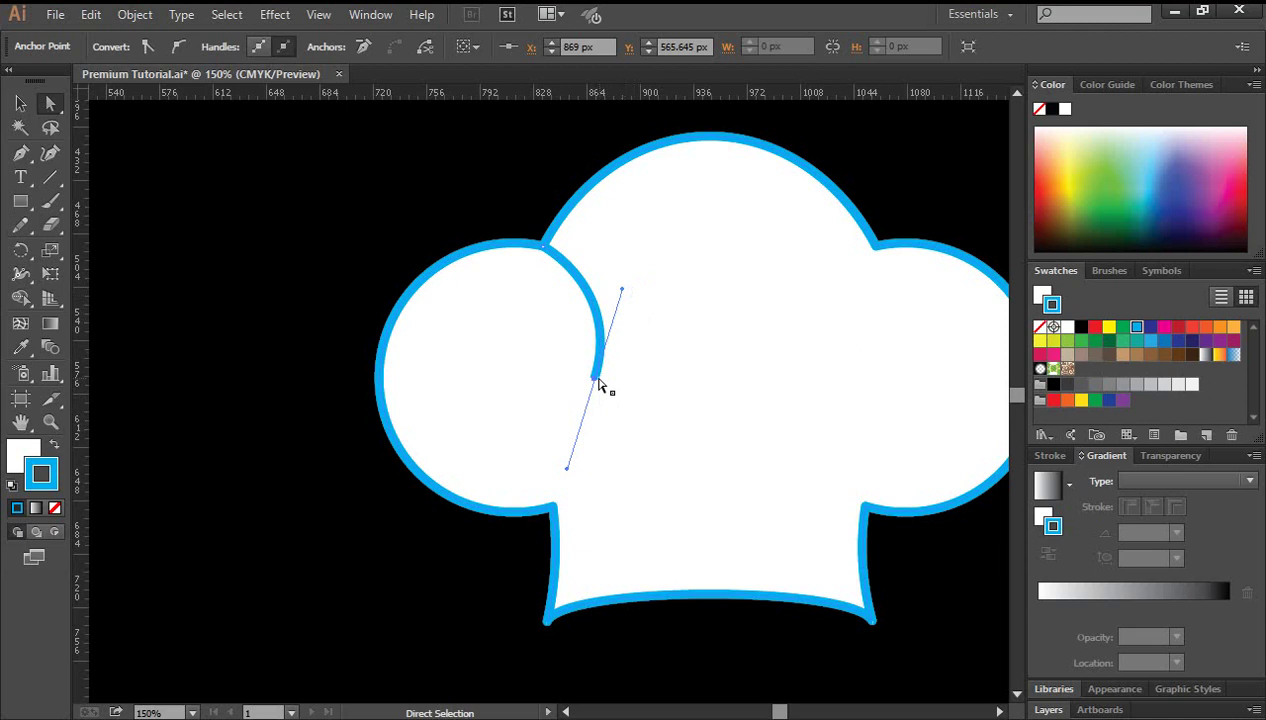
{"action": "left_click_drag", "start_coordinate": [594, 377], "coordinate": [620, 374]}
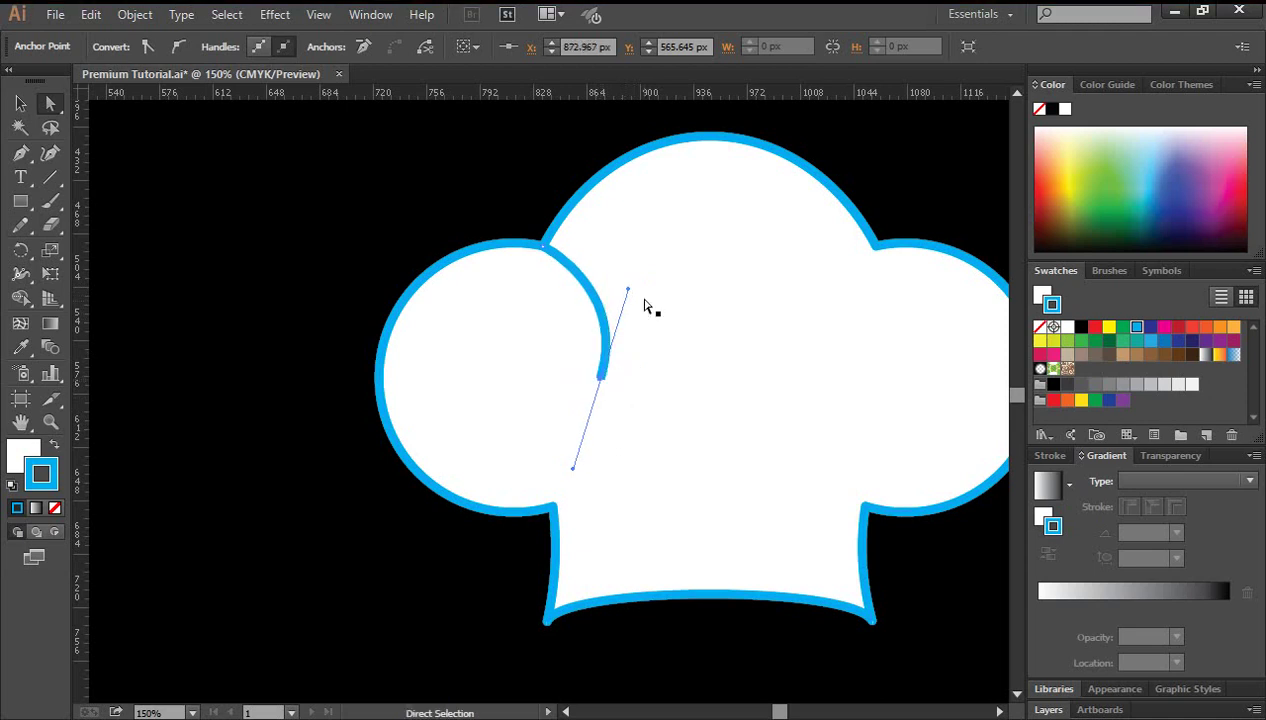
{"action": "left_click", "coordinate": [20, 103]}
{"action": "left_click", "coordinate": [505, 305]}
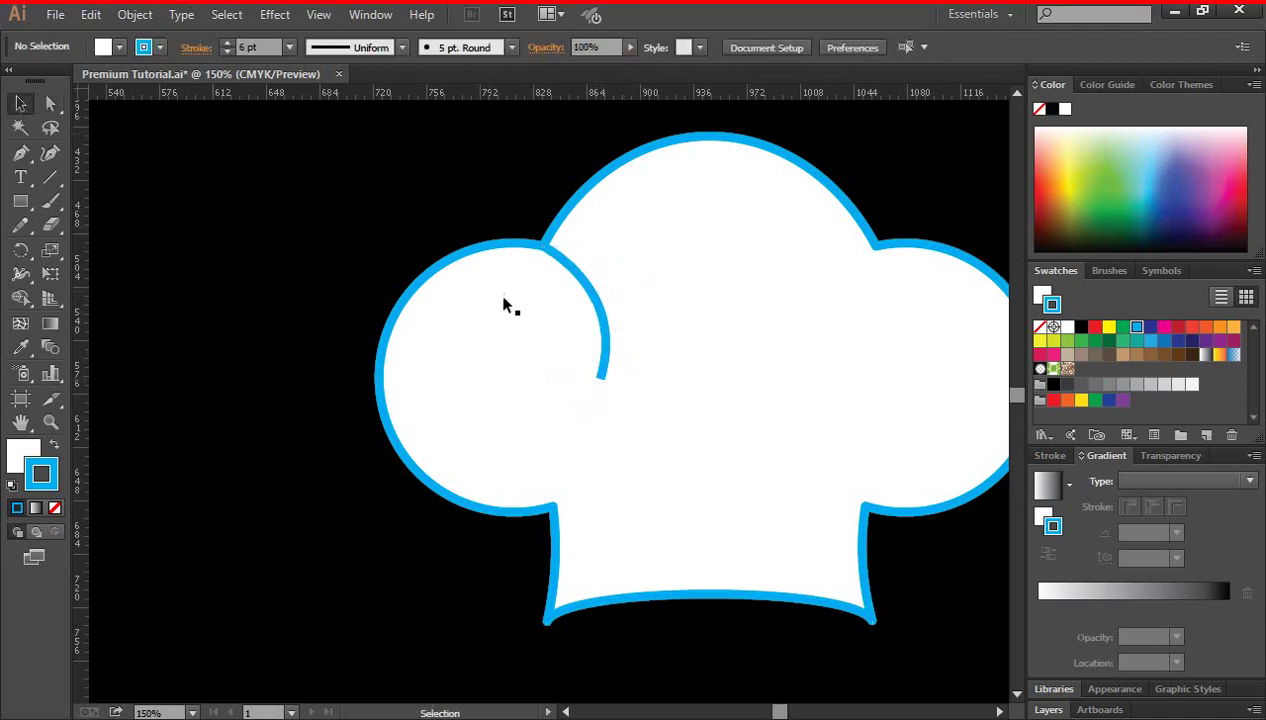
Apply the triangular tapering width profile to the fold line so that it narrows toward its lower end
{"action": "left_click", "coordinate": [595, 300]}
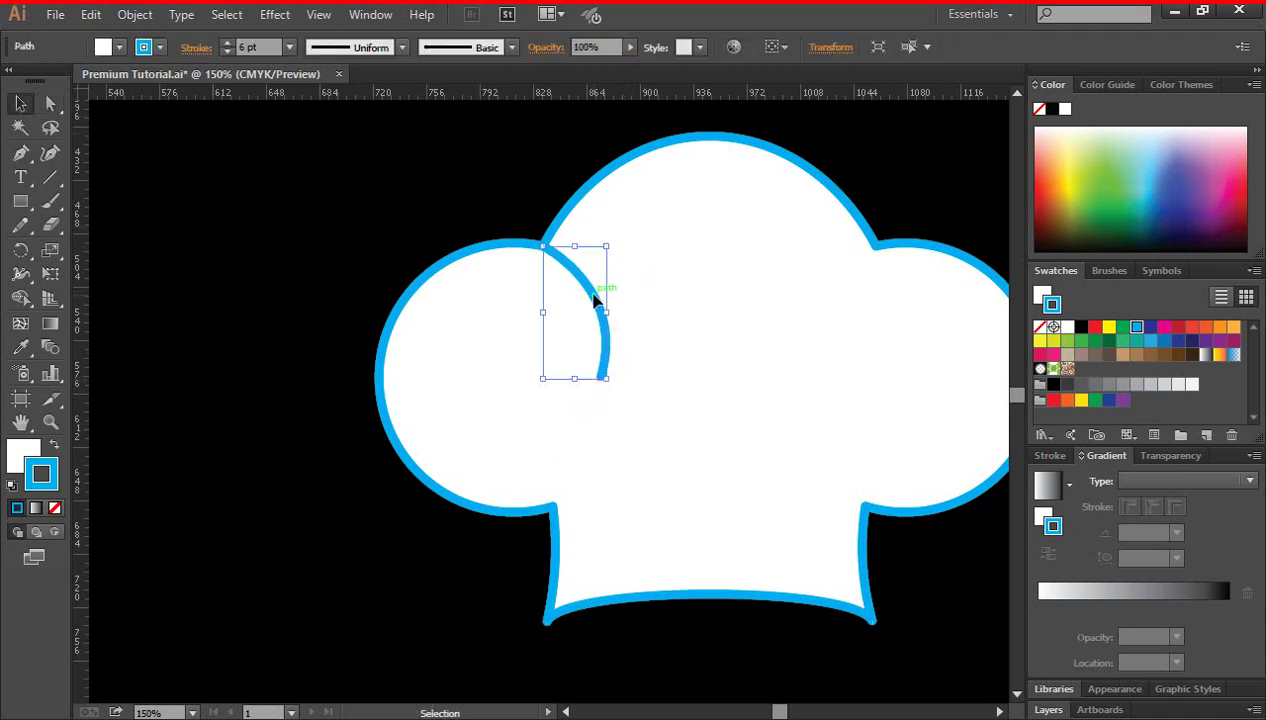
{"action": "left_click", "coordinate": [401, 47]}
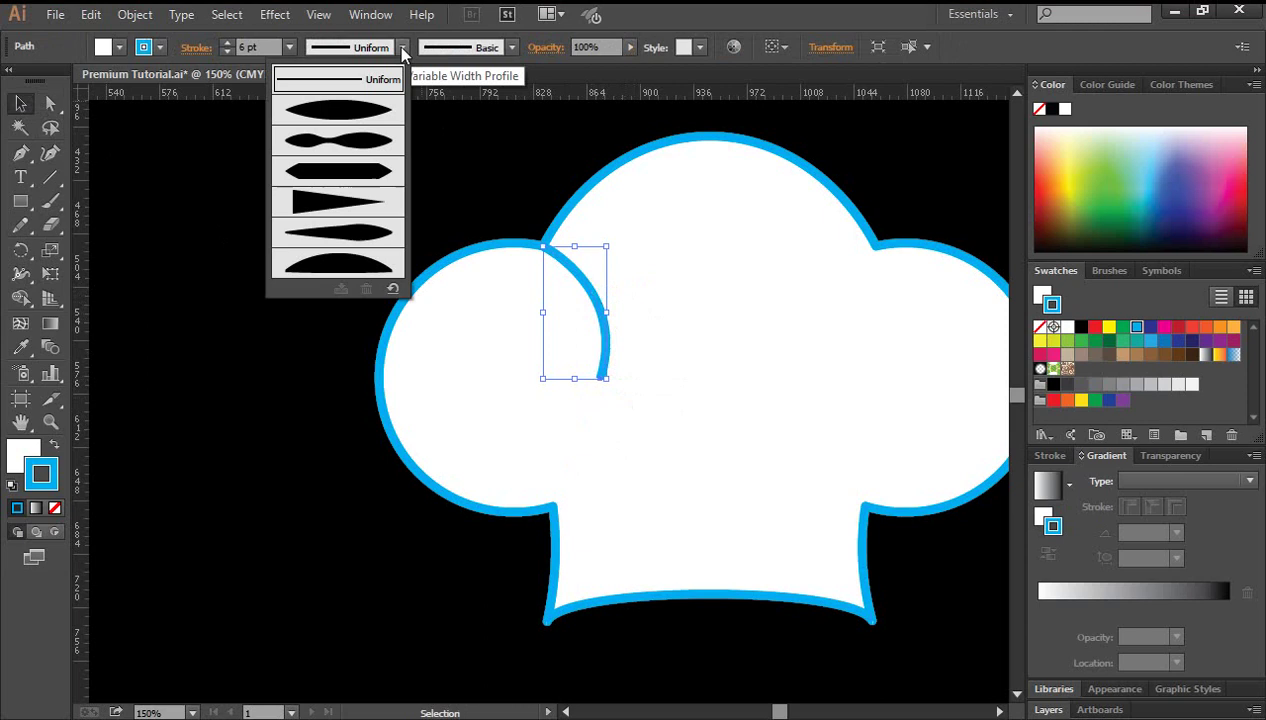
{"action": "left_click", "coordinate": [334, 205]}
{"action": "left_click", "coordinate": [334, 247]}
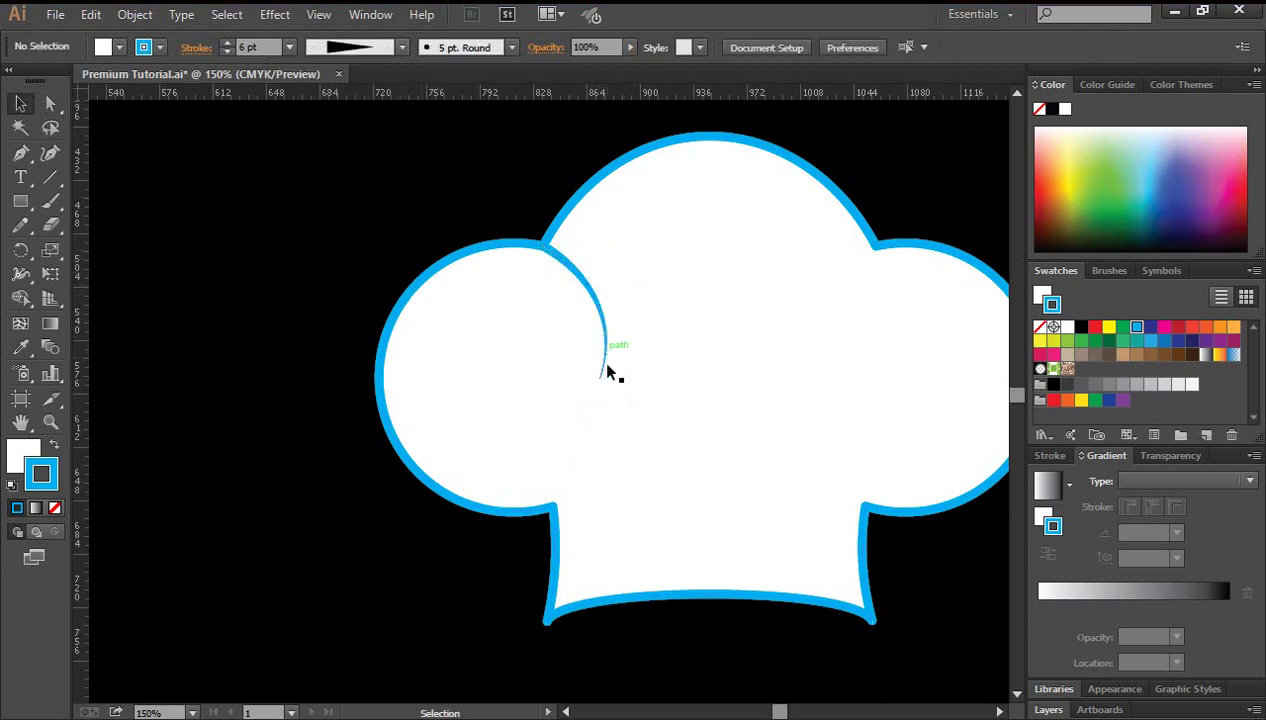
Enlarge the tapered fold line slightly downward and proportionally, keeping its upper end at the notch
{"action": "left_click", "coordinate": [558, 382], "text": "ctrl"}
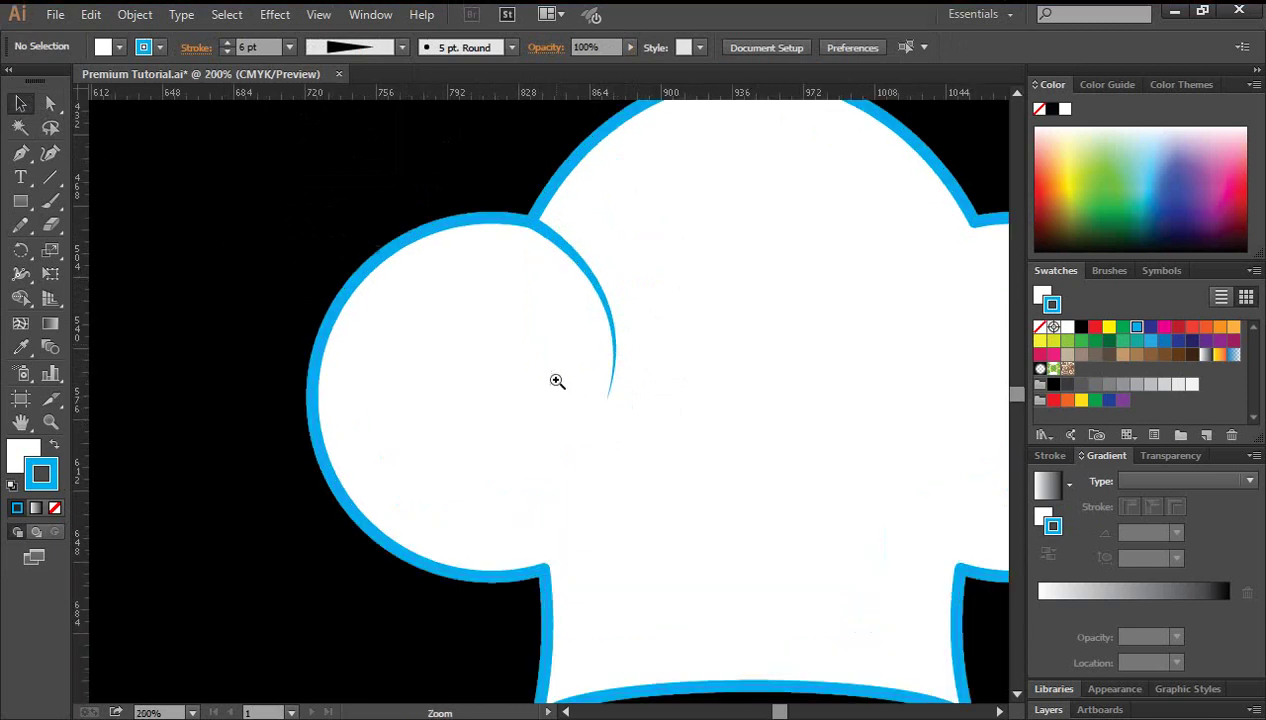
{"action": "left_click", "coordinate": [610, 322]}
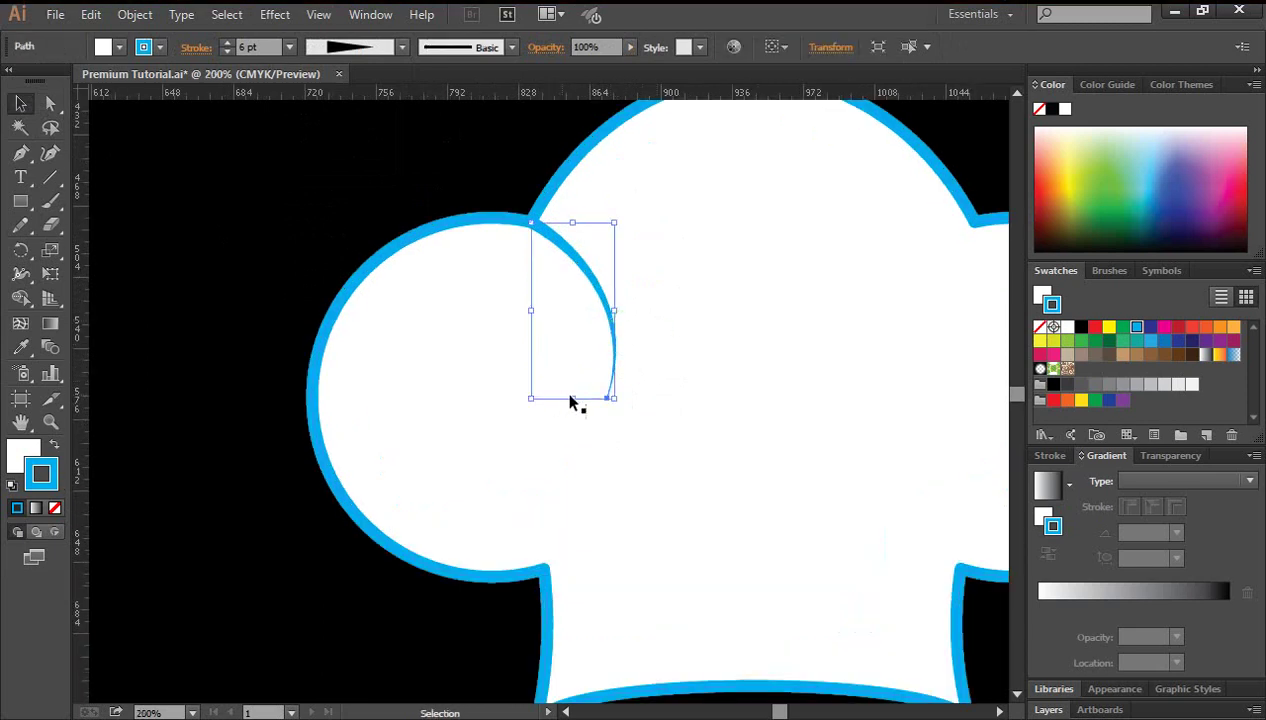
{"action": "left_click_drag", "start_coordinate": [573, 400], "coordinate": [586, 408]}
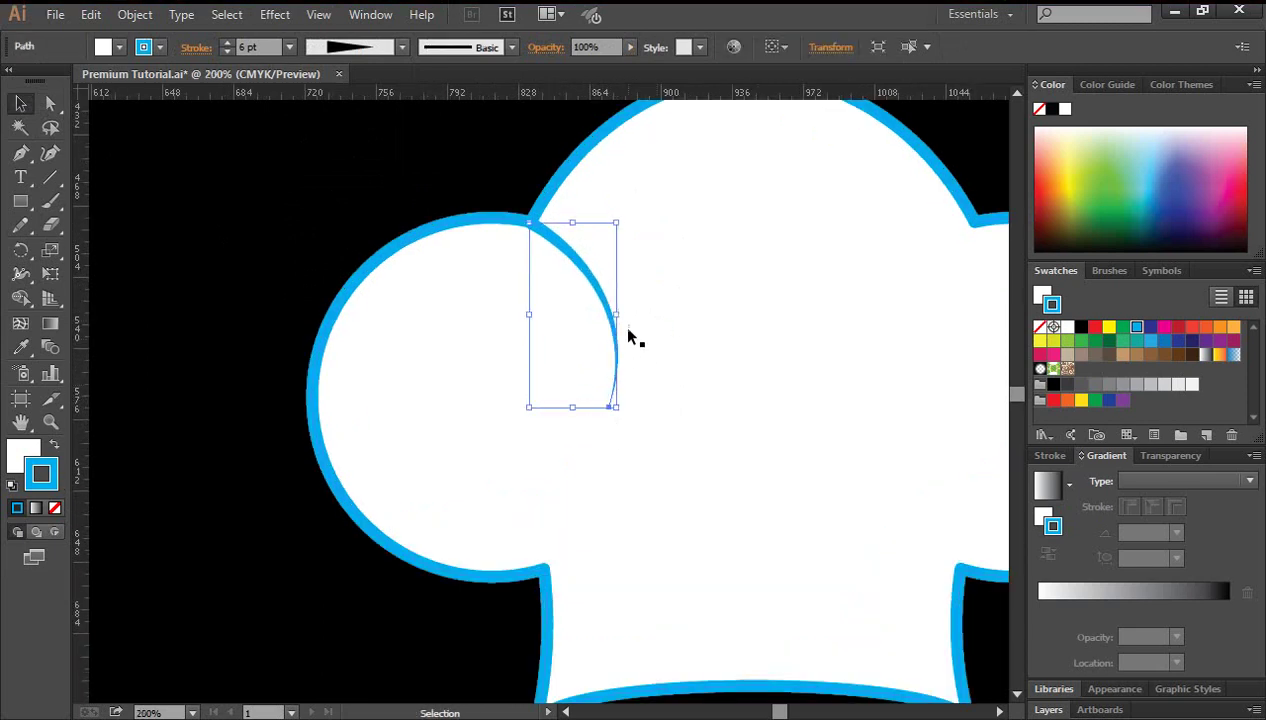
Widen the left tapered fold line slightly to the right, keeping its height and its upper end at the notch
{"action": "left_click", "coordinate": [739, 315]}
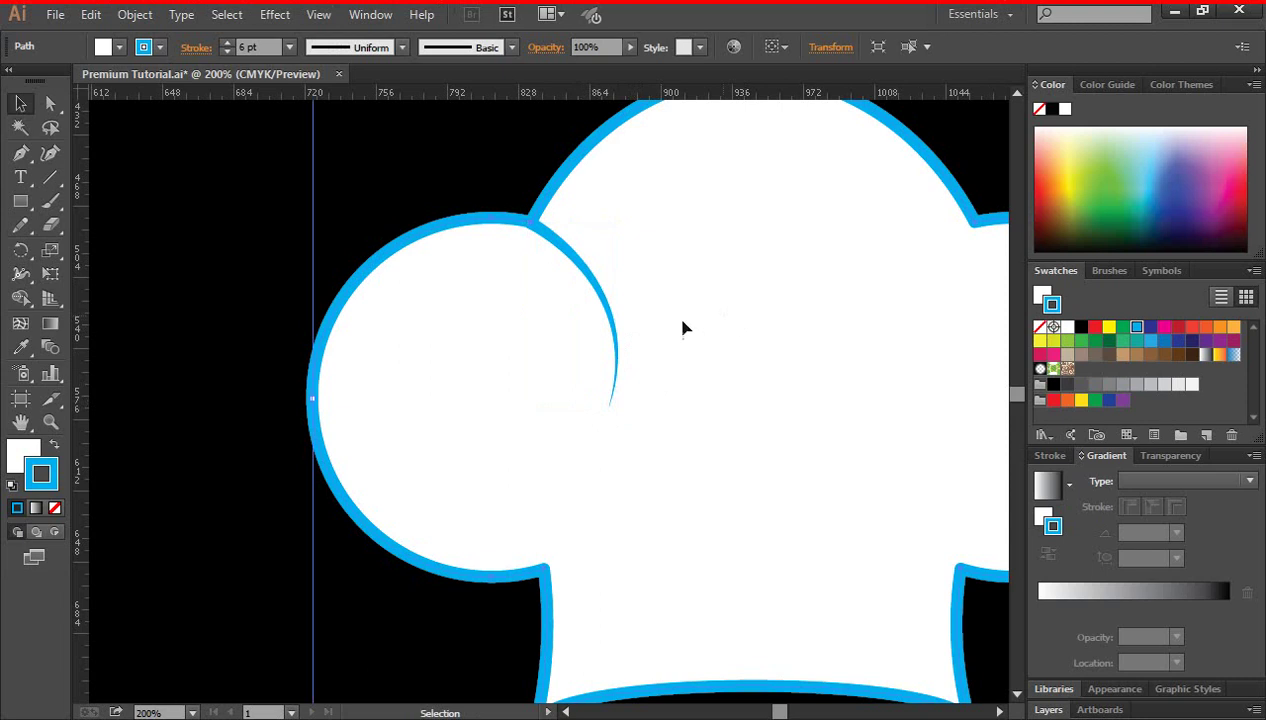
{"action": "left_click", "coordinate": [611, 313]}
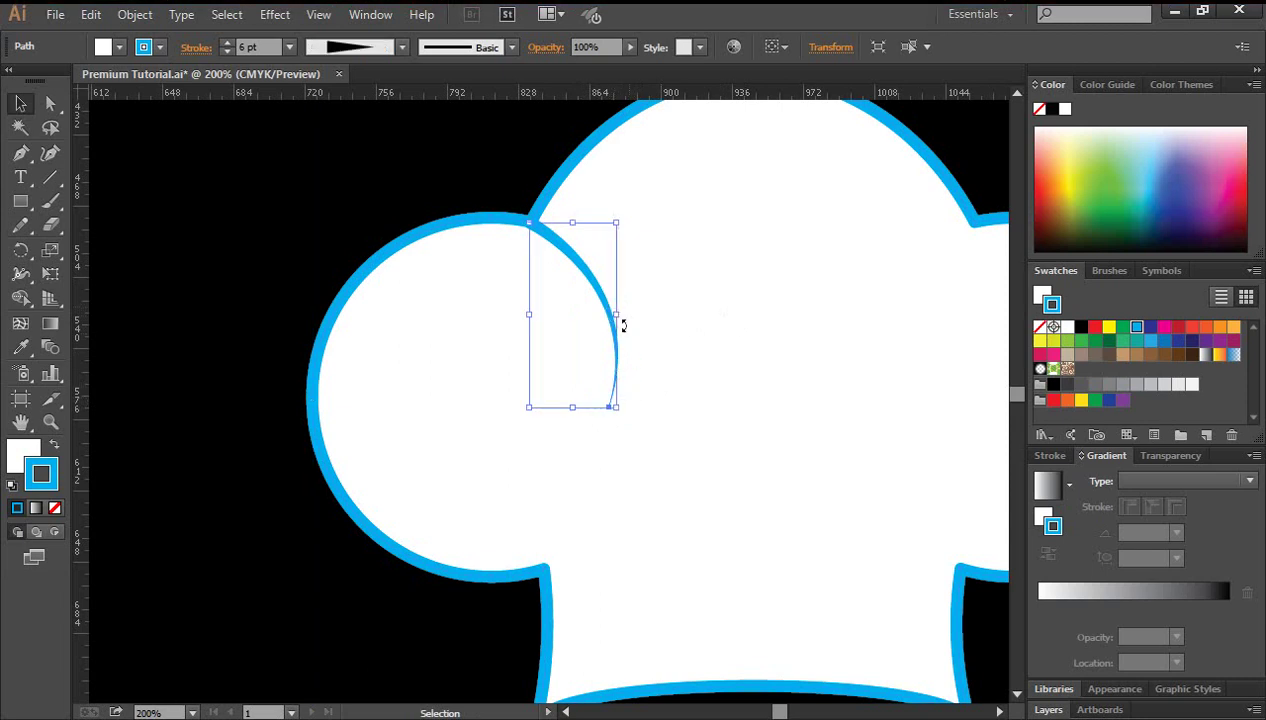
{"action": "left_click_drag", "start_coordinate": [620, 316], "coordinate": [626, 317]}
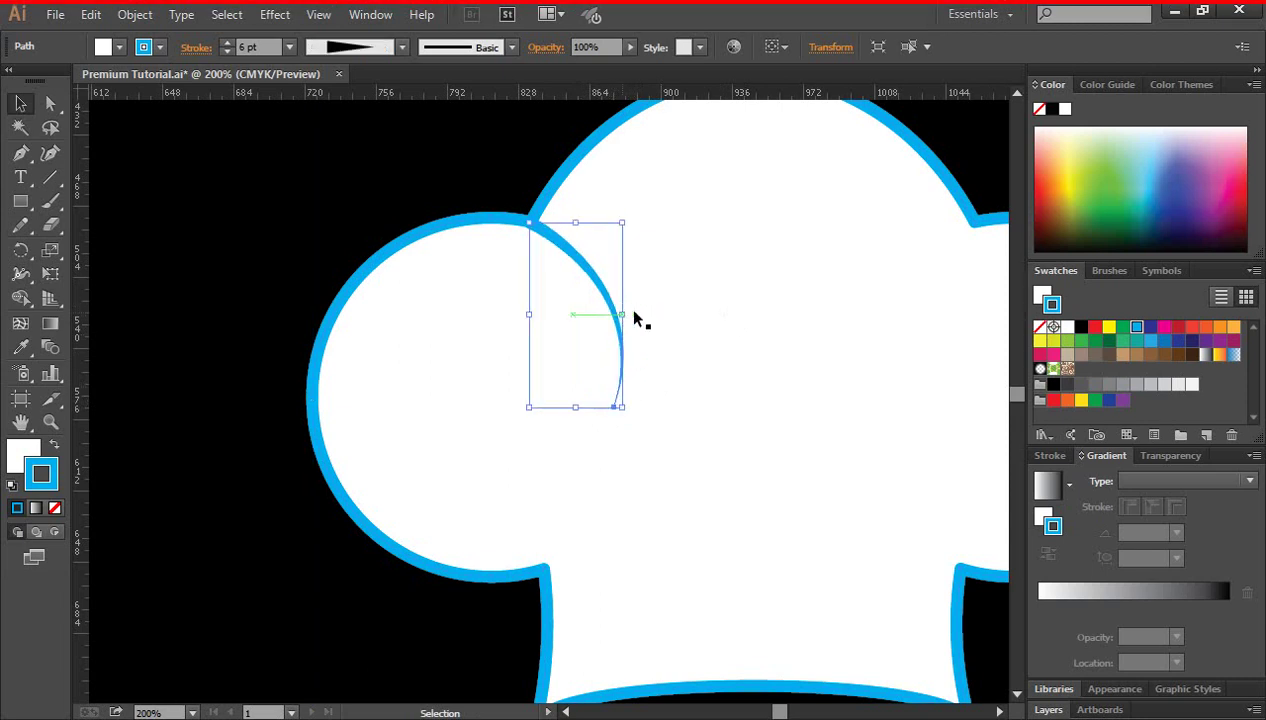
{"action": "left_click", "coordinate": [688, 336]}
{"action": "key", "text": "ctrl+minus"}
{"action": "key", "text": "ctrl+minus"}
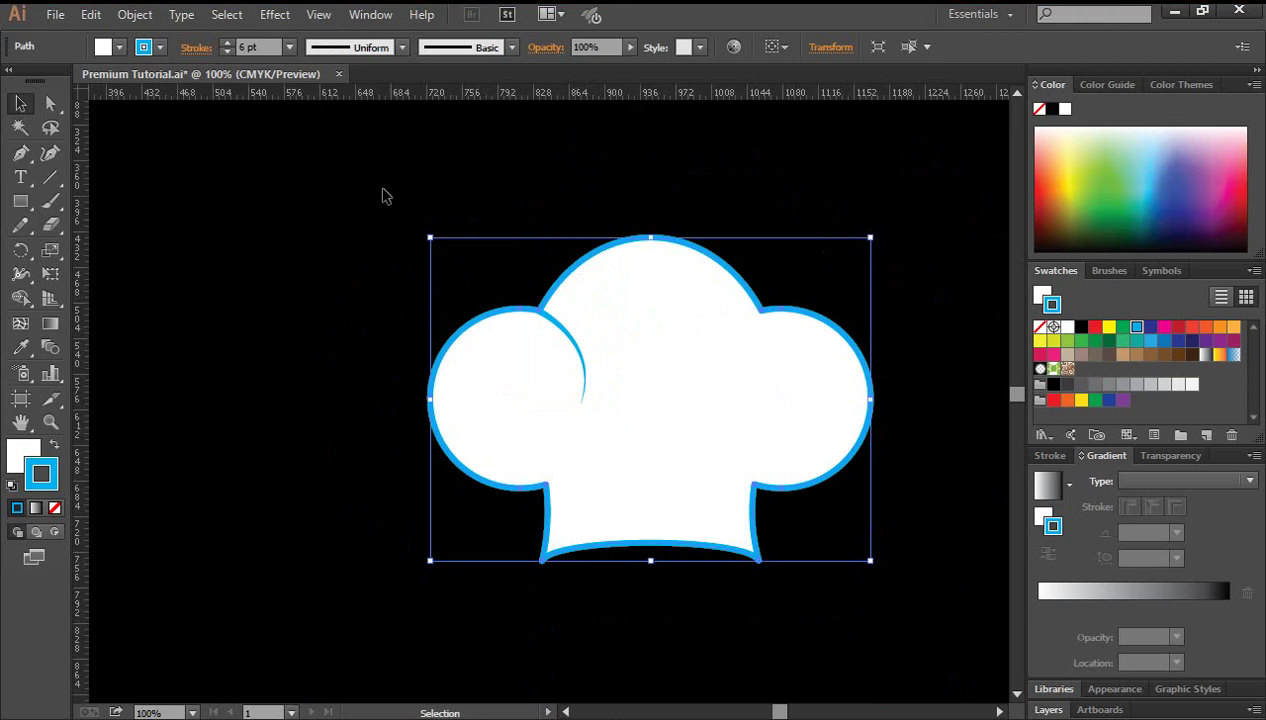
{"action": "left_click", "coordinate": [487, 267]}
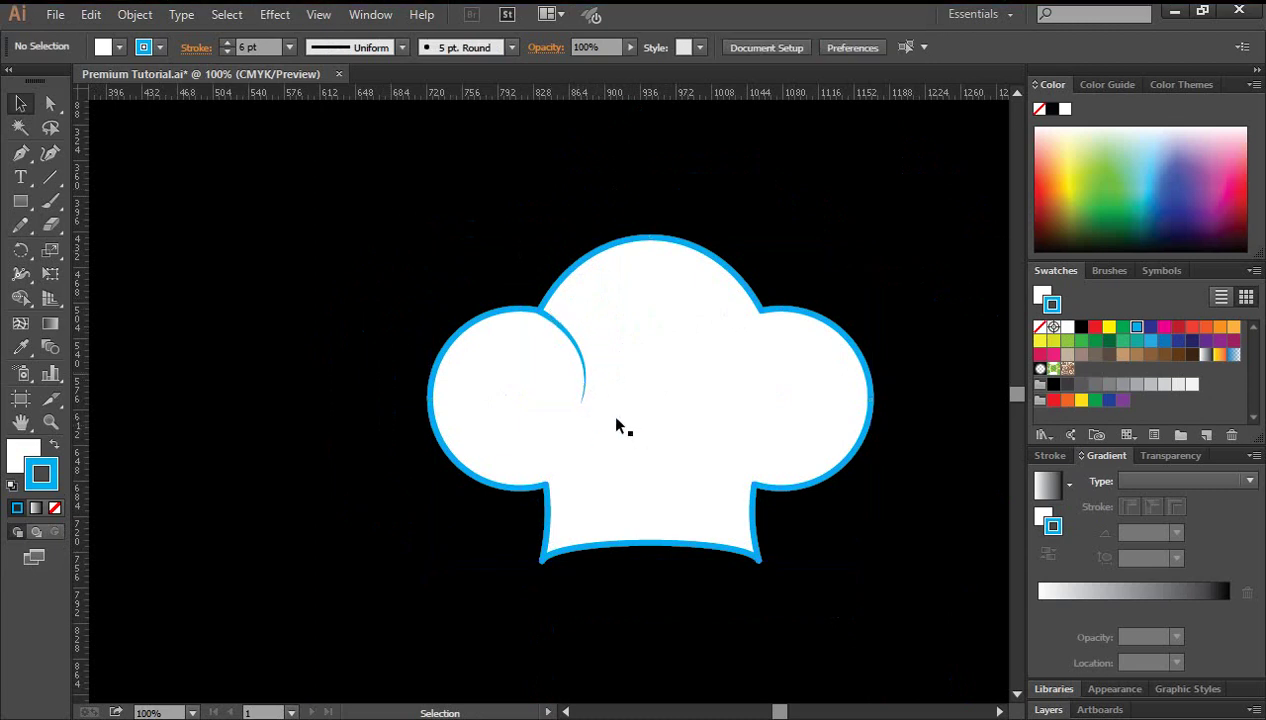
Draw a curved fold line with the Pen tool from the hat's upper right notch down into the hat, ending about 121 px away
{"action": "left_click", "coordinate": [616, 390], "text": "ctrl"}
{"action": "left_click_drag", "start_coordinate": [616, 404], "coordinate": [592, 366]}
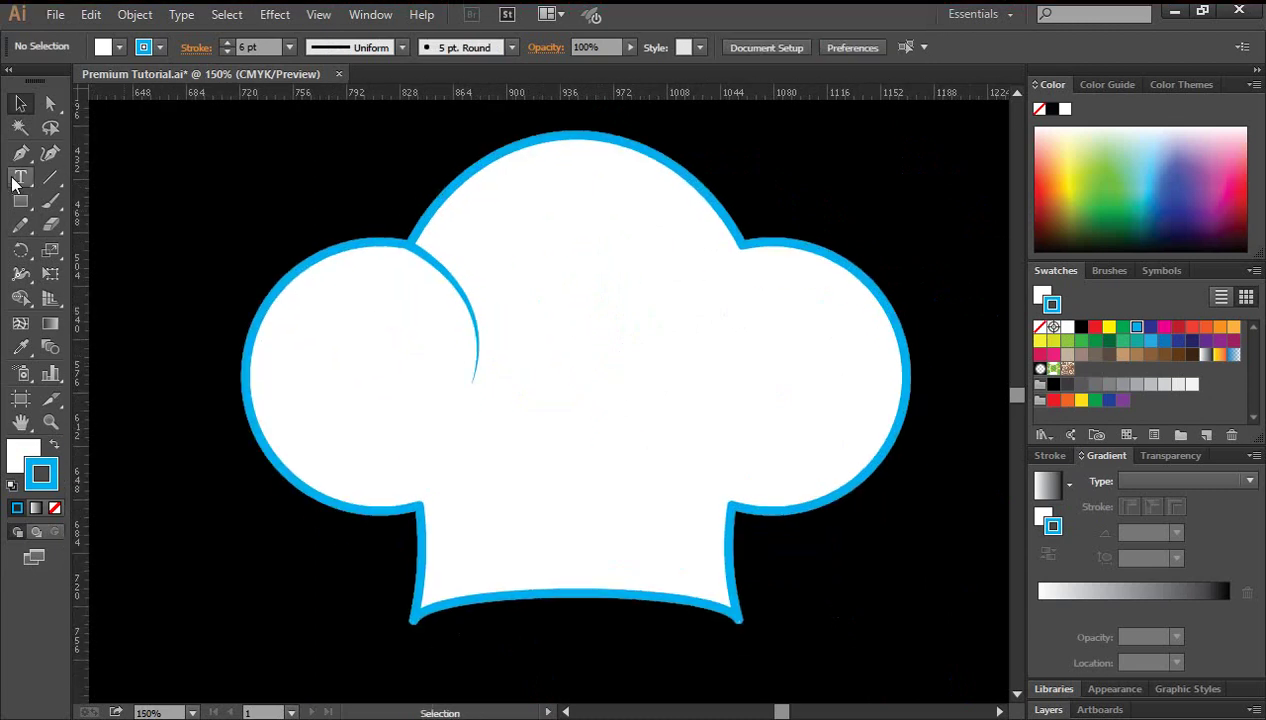
{"action": "left_click_drag", "start_coordinate": [22, 155], "coordinate": [97, 158]}
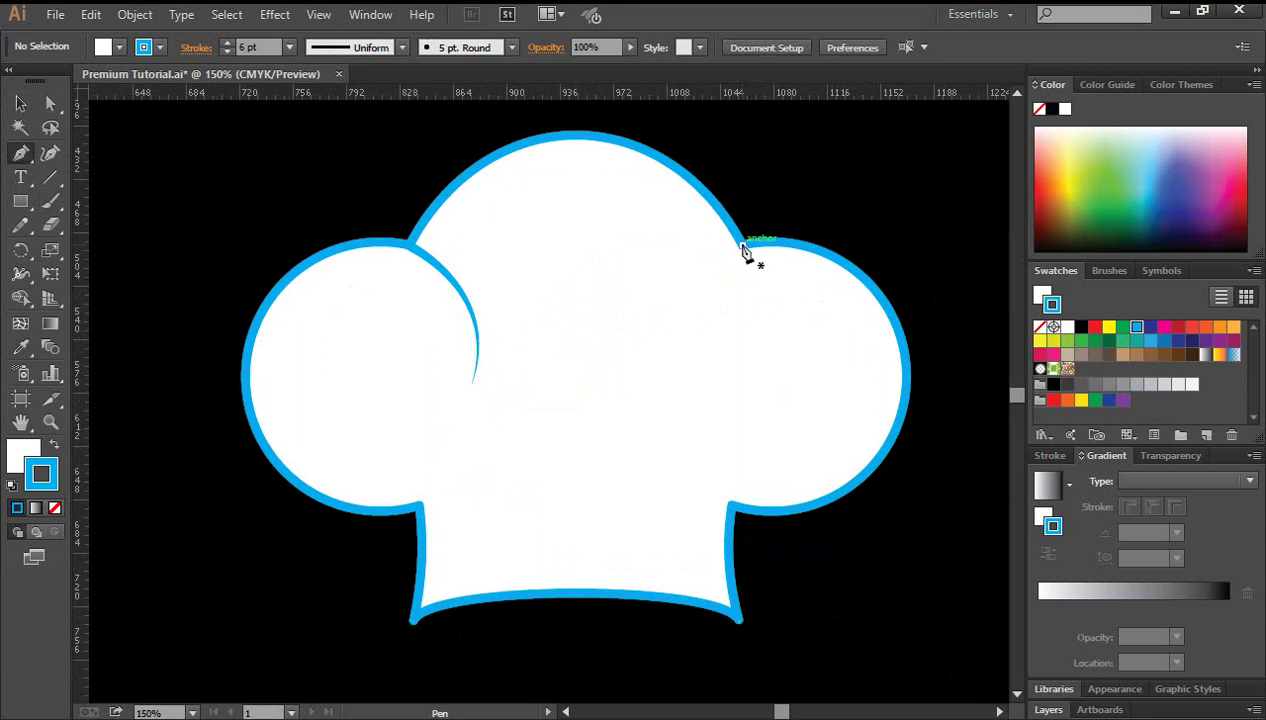
{"action": "left_click", "coordinate": [742, 247]}
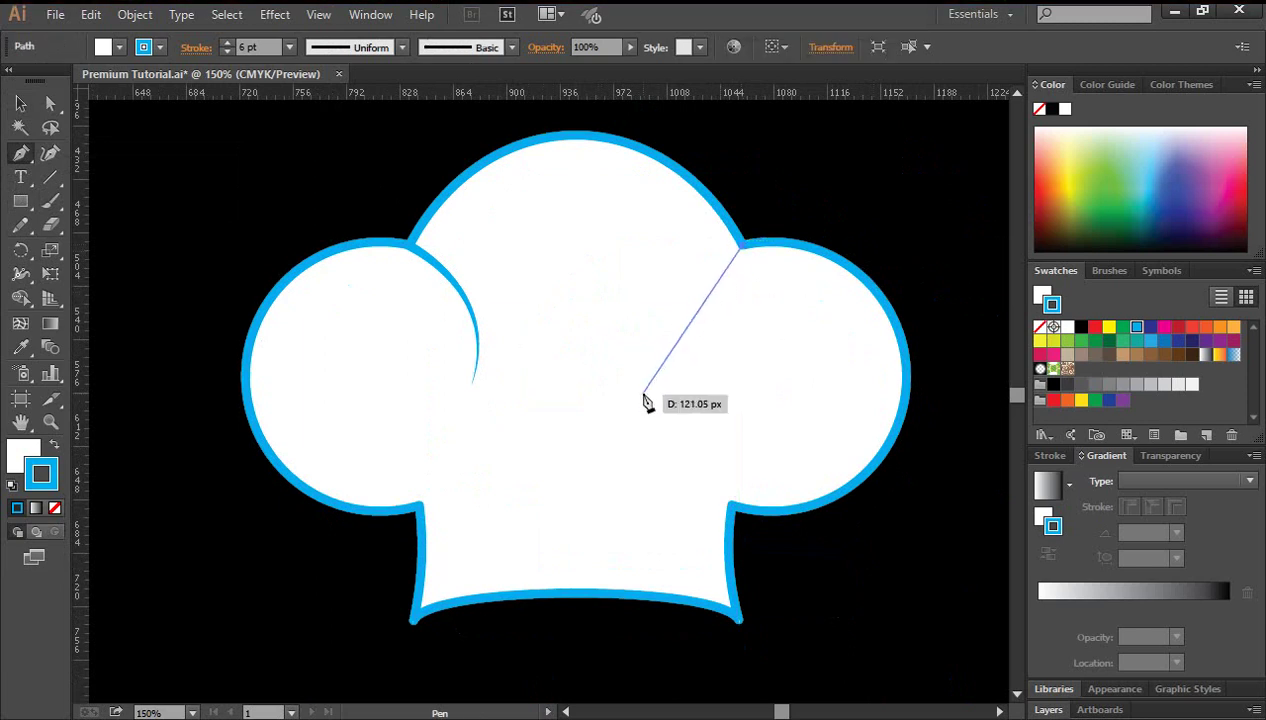
{"action": "mouse_move", "coordinate": [642, 394]}
{"action": "left_mouse_down"}
{"action": "mouse_move", "coordinate": [568, 420]}
{"action": "mouse_move", "coordinate": [527, 409]}
{"action": "left_mouse_up"}
{"action": "key", "text": "v"}
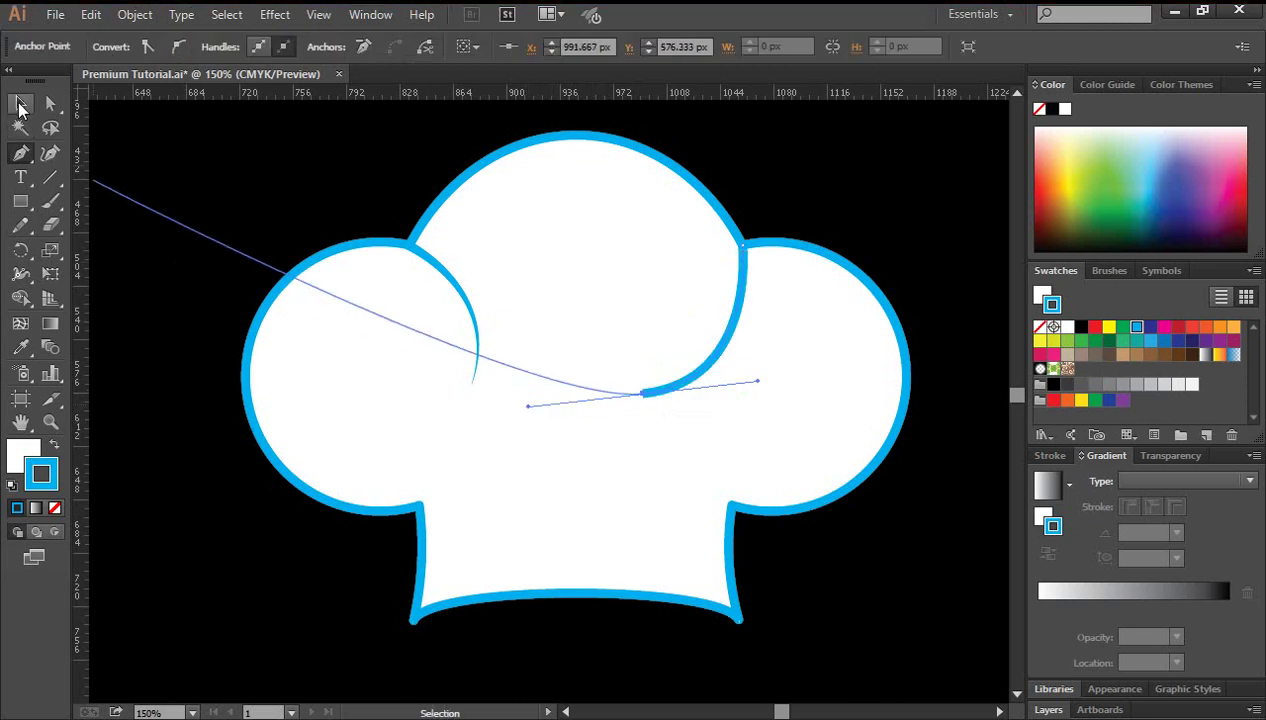
{"action": "left_click", "coordinate": [308, 163]}
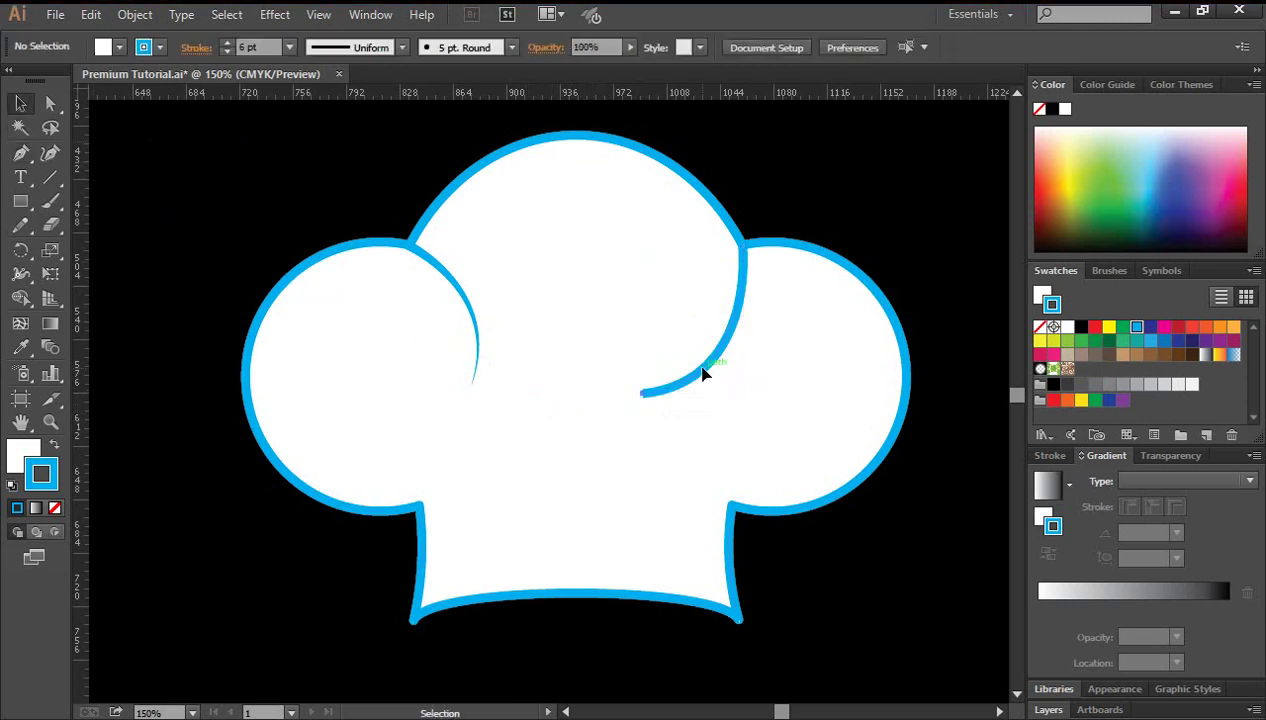
Apply the triangular tapering width profile to the right fold line so that it narrows toward its lower end
{"action": "left_click", "coordinate": [702, 368]}
{"action": "left_click", "coordinate": [402, 47]}
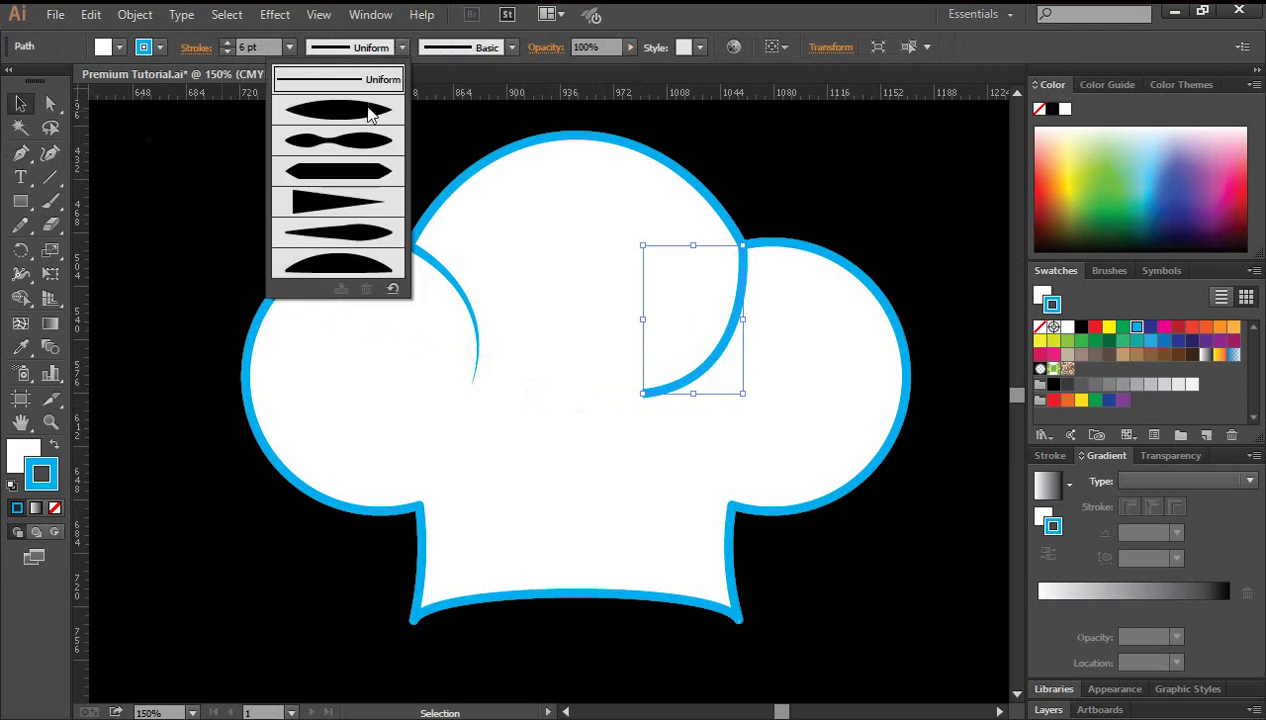
{"action": "left_click", "coordinate": [333, 208]}
{"action": "left_click", "coordinate": [371, 185]}
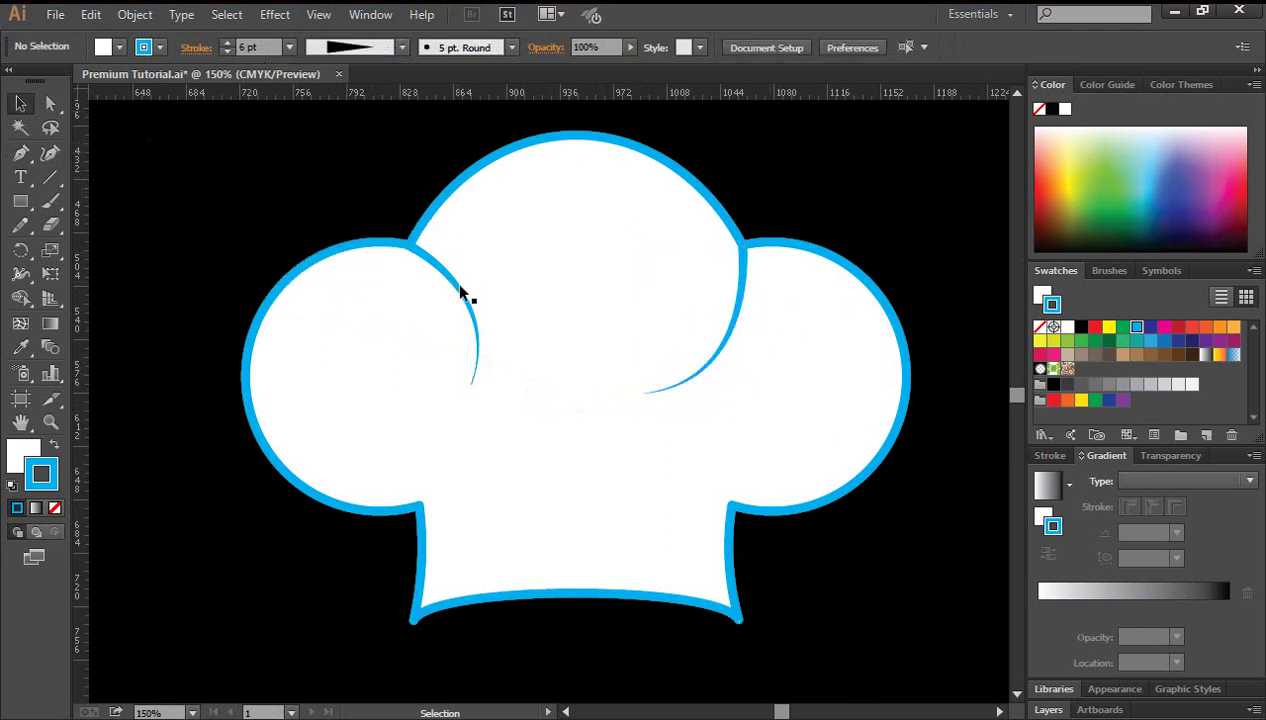
{"action": "left_click", "coordinate": [736, 312]}
{"action": "left_click", "coordinate": [787, 148]}
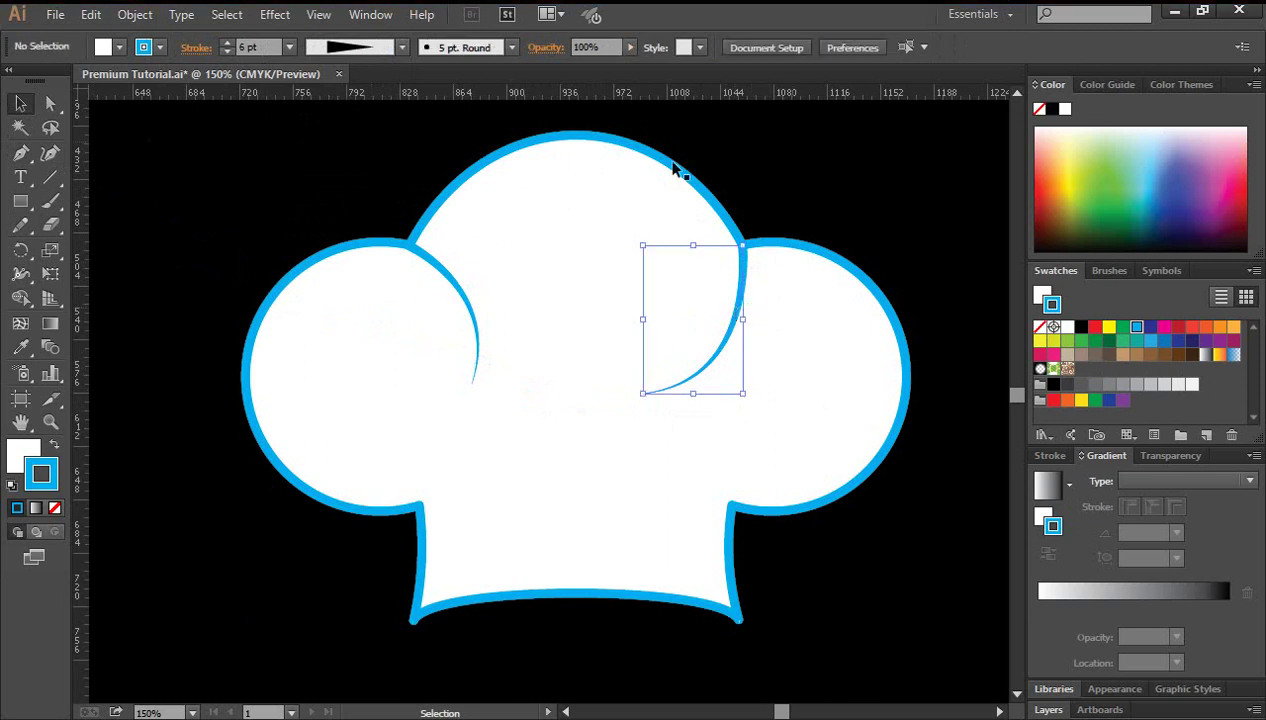
{"action": "left_click", "coordinate": [646, 148]}
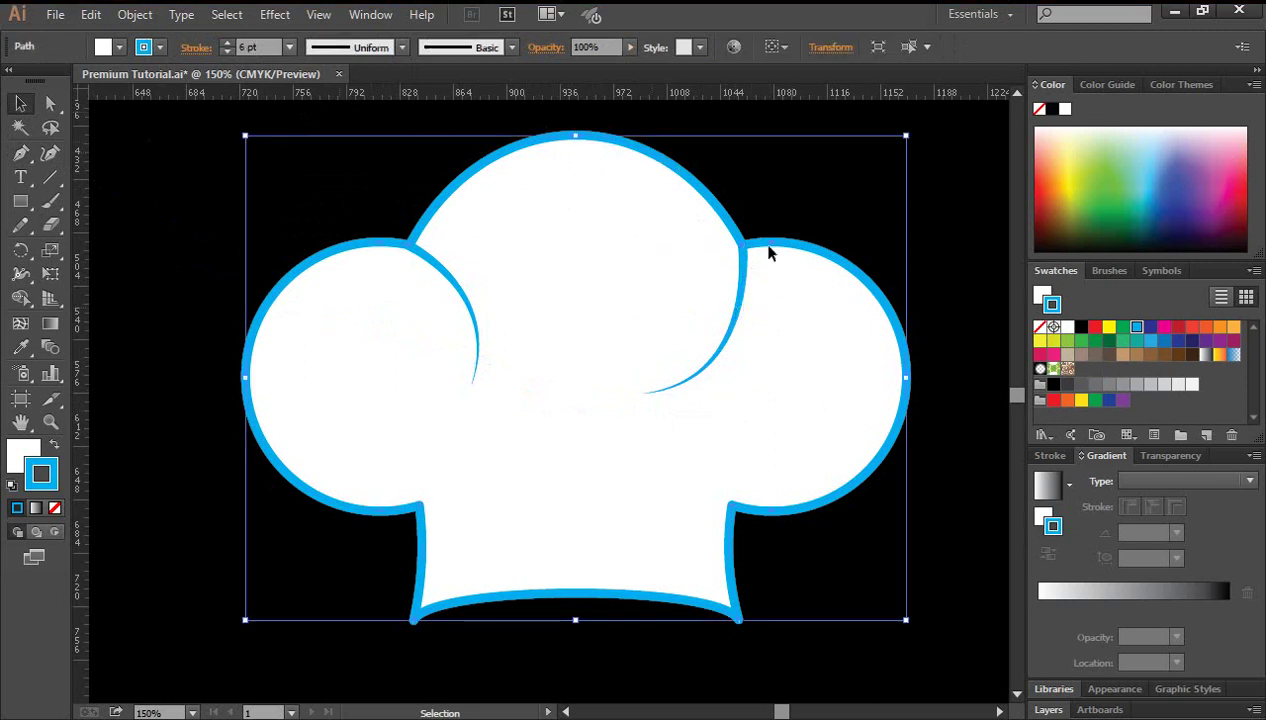
{"action": "left_click", "coordinate": [740, 305]}
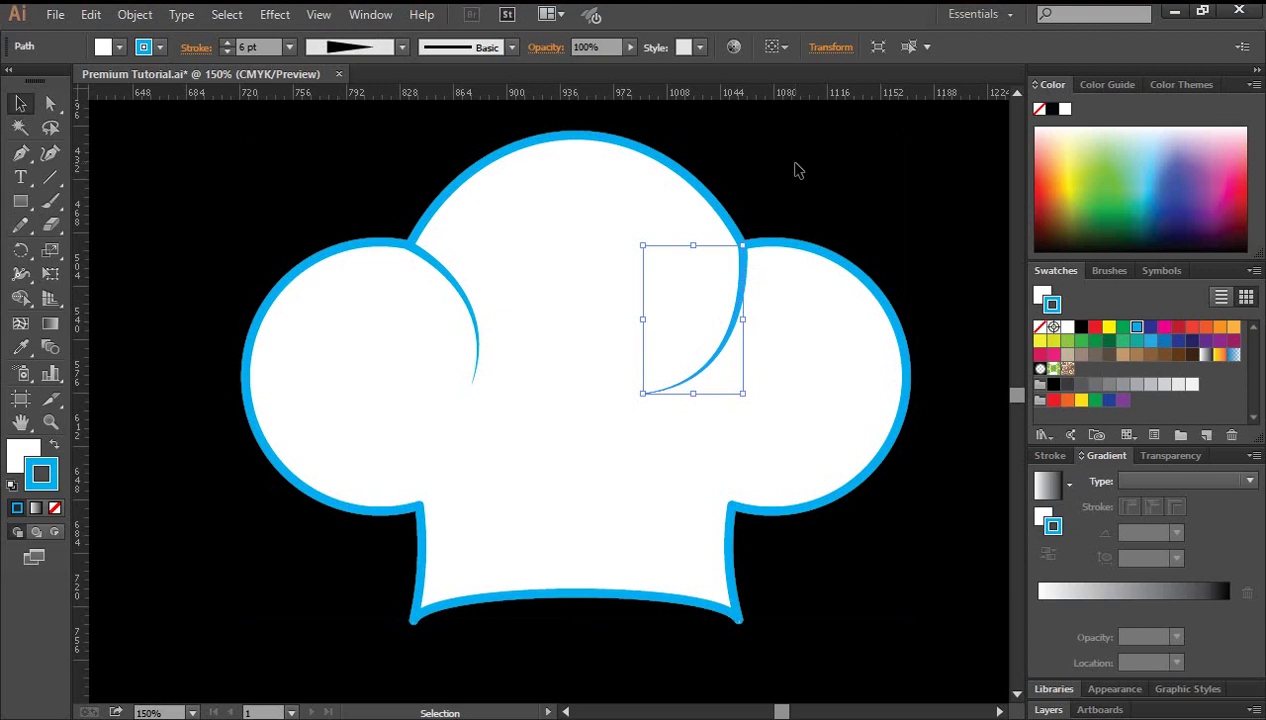
{"action": "left_click", "coordinate": [758, 236]}
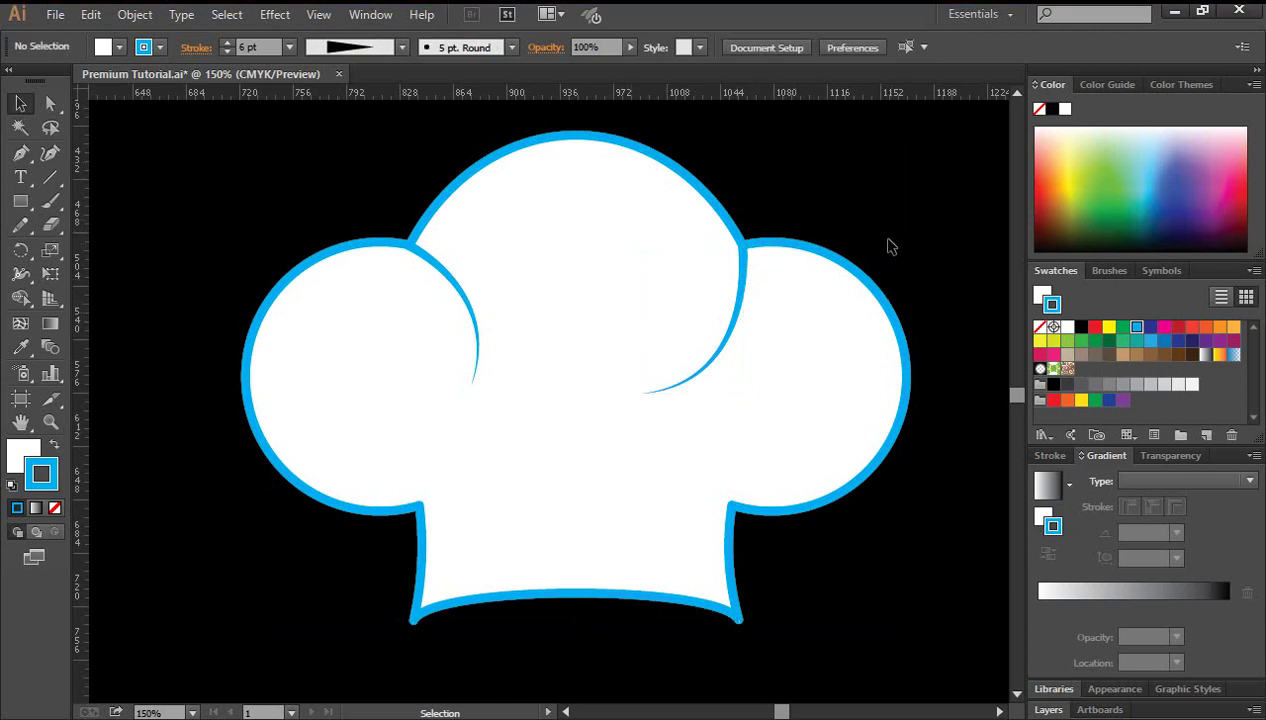
Draw an upward-arched line about 202 px long with the Pen tool across the top of the hat's band, ending at its right corner
{"action": "scroll", "coordinate": [884, 237], "scroll_direction": "down", "scroll_amount": 1}
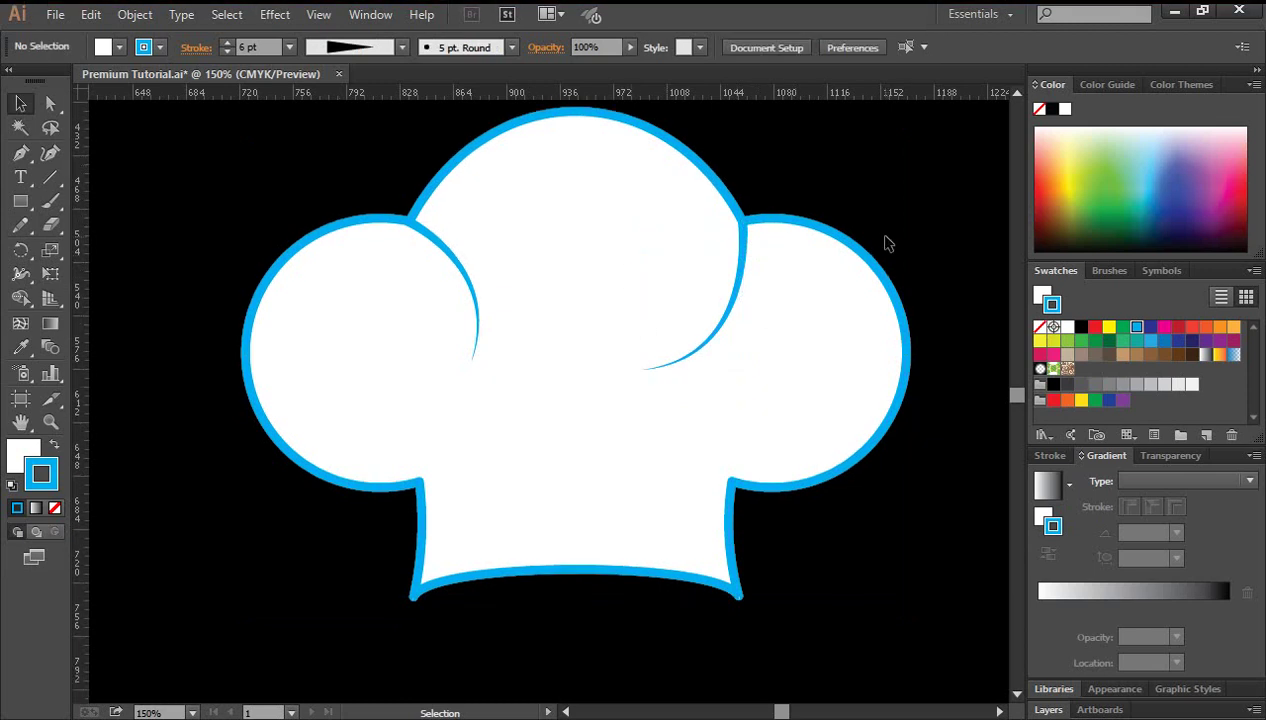
{"action": "scroll", "coordinate": [886, 242], "scroll_direction": "down", "scroll_amount": 1}
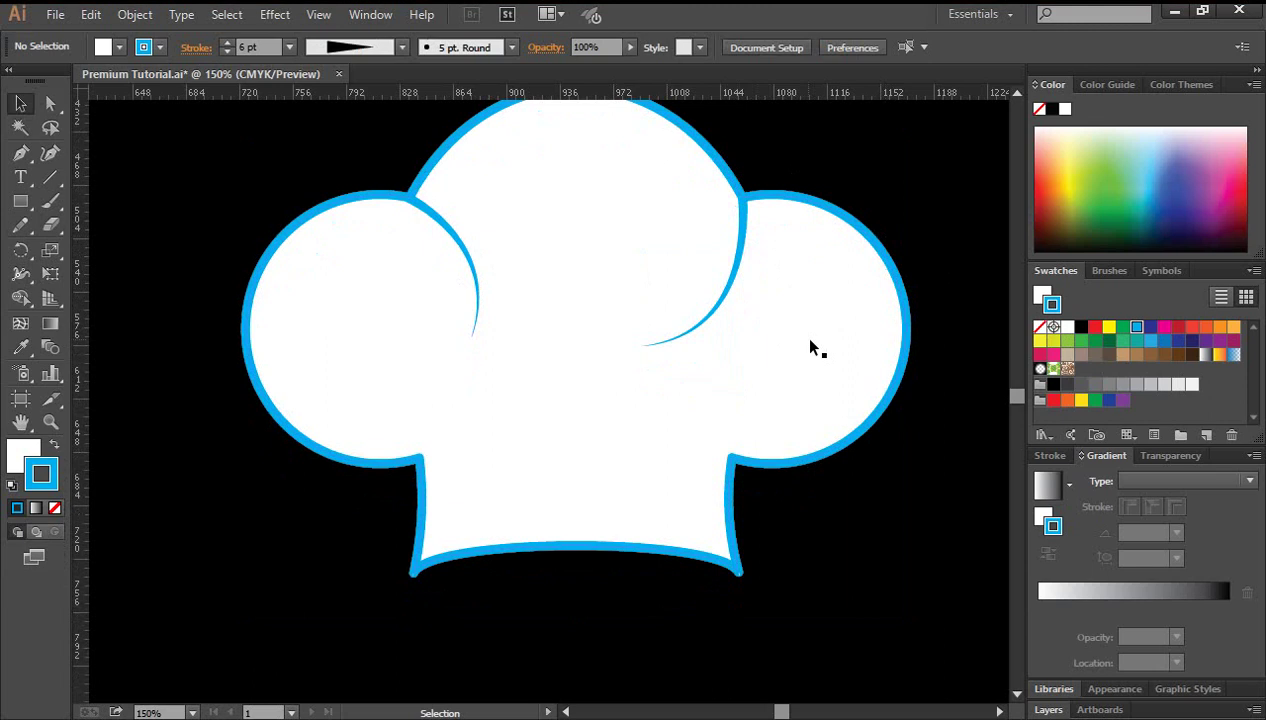
{"action": "left_click_drag", "start_coordinate": [21, 155], "coordinate": [101, 158]}
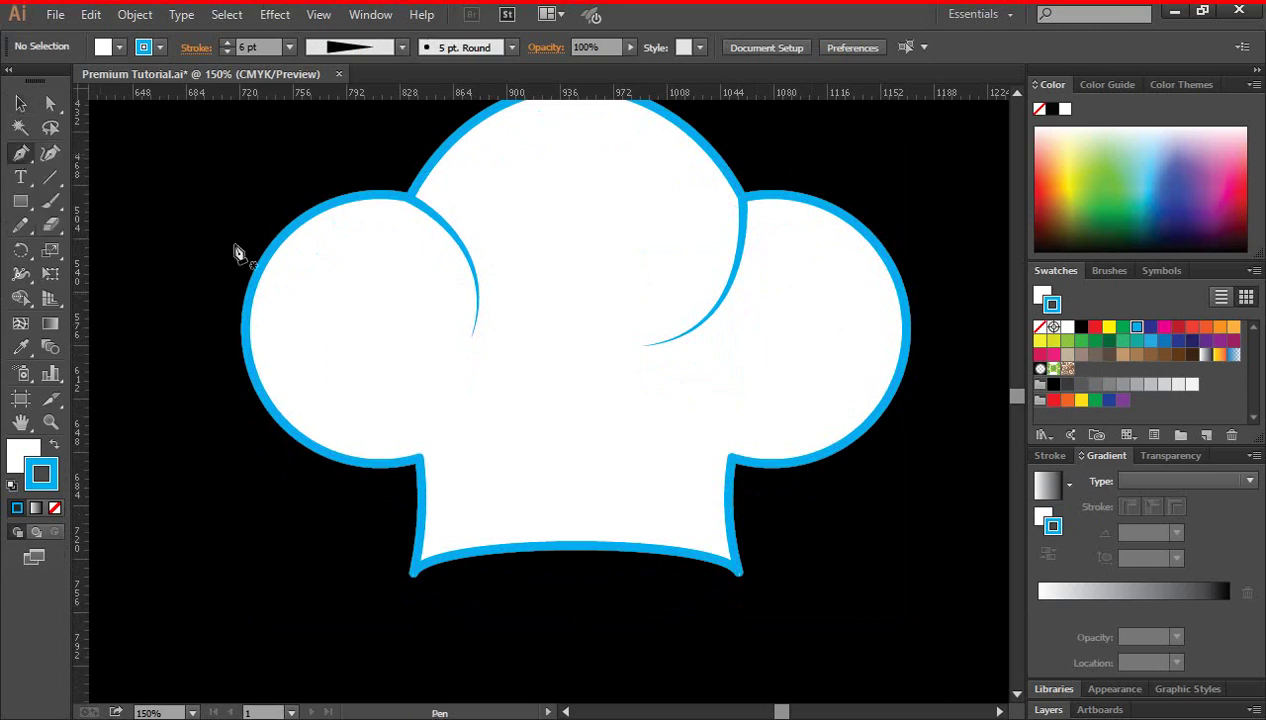
{"action": "left_click", "coordinate": [431, 452]}
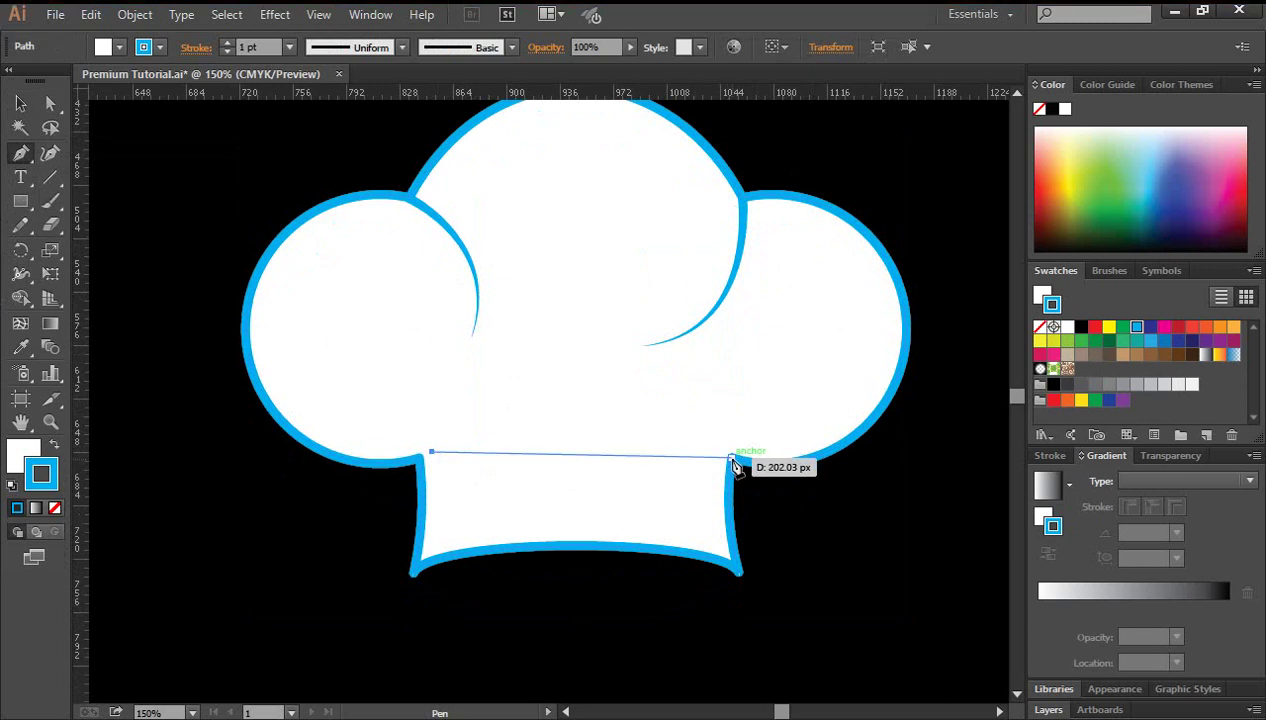
{"action": "left_click_drag", "start_coordinate": [733, 460], "coordinate": [901, 539]}
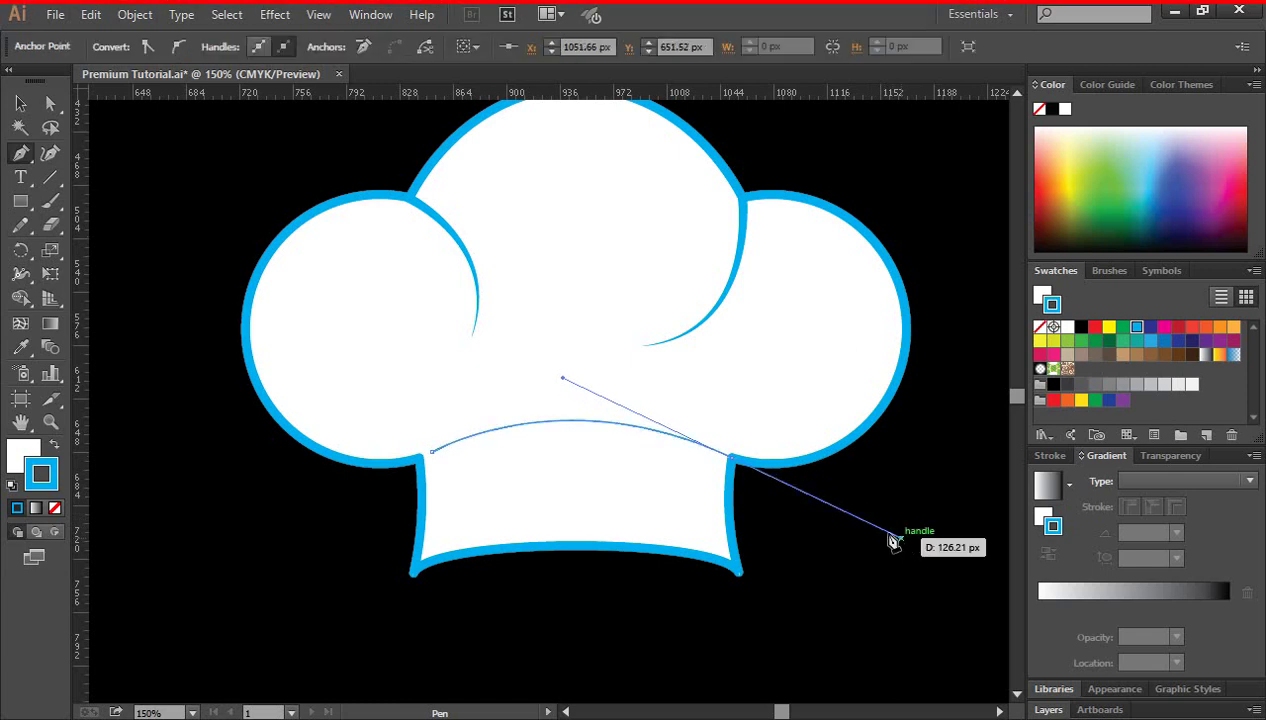
{"action": "left_click", "coordinate": [21, 104]}
{"action": "left_click", "coordinate": [140, 208]}
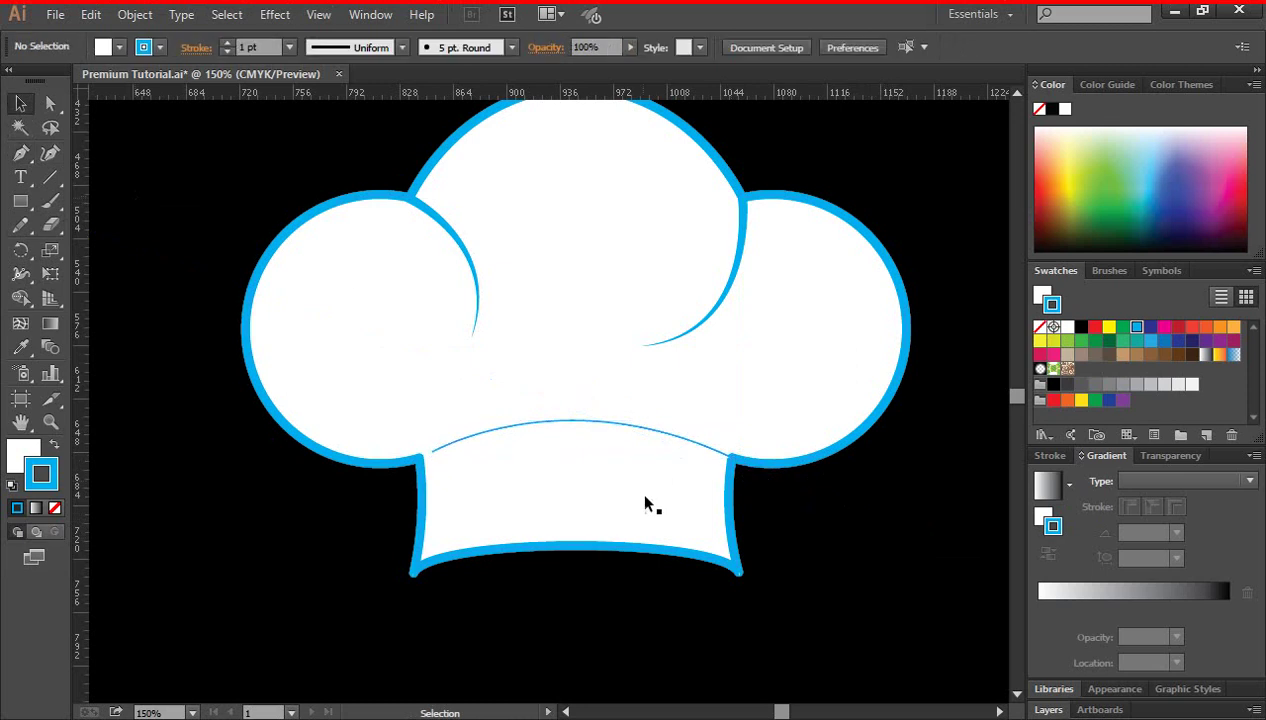
Set the arched band line's stroke weight to 6 pt
{"action": "left_click", "coordinate": [595, 419]}
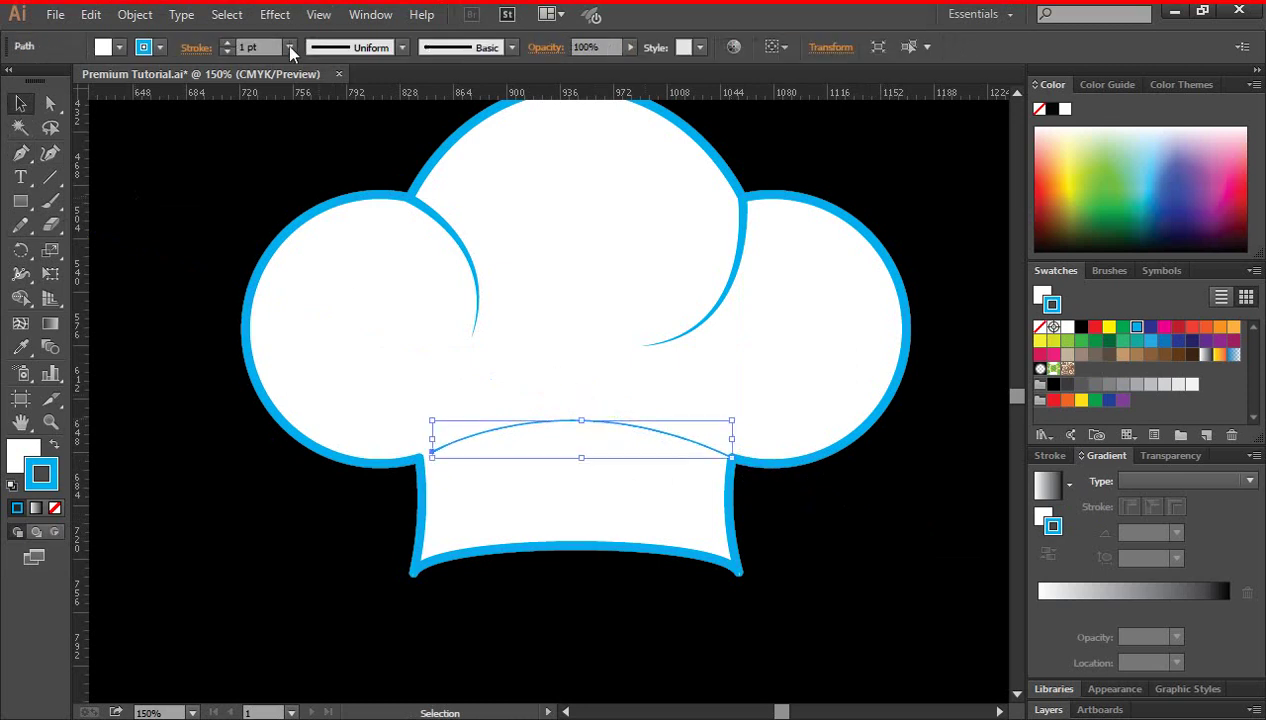
{"action": "left_click", "coordinate": [228, 44]}
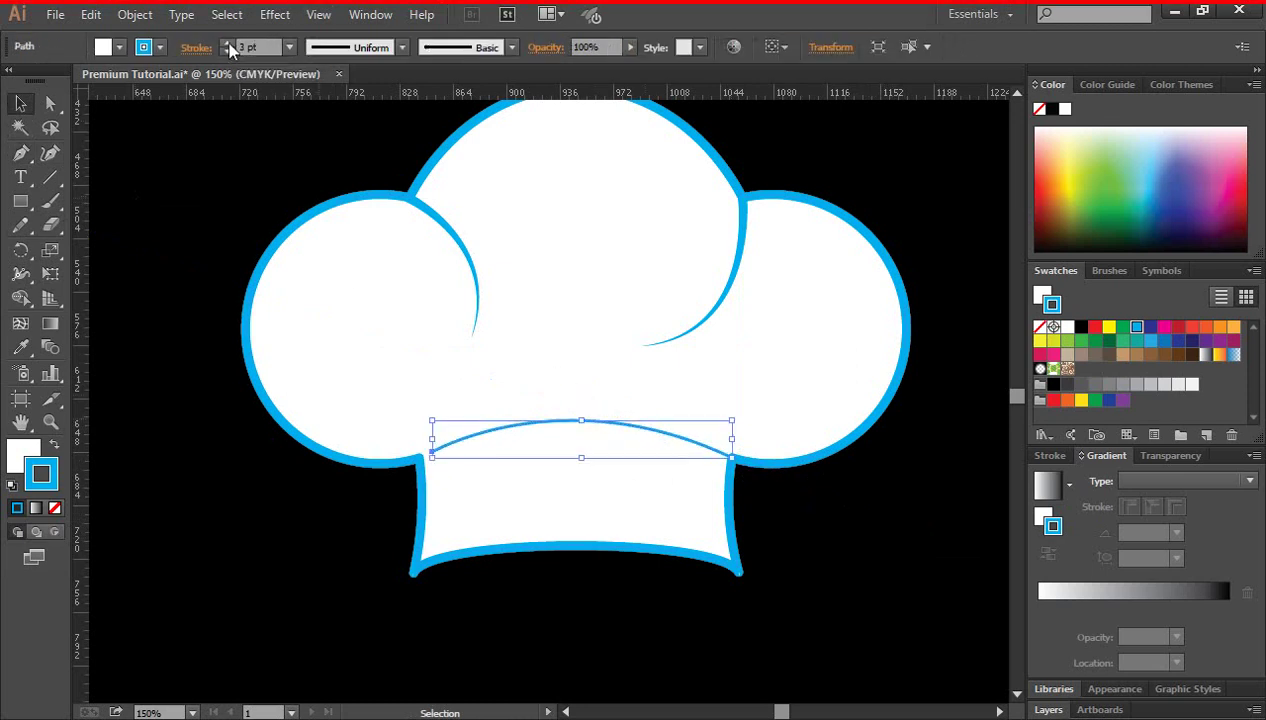
{"action": "left_click", "coordinate": [228, 44]}
{"action": "left_click", "coordinate": [228, 44]}
{"action": "left_click", "coordinate": [228, 44]}
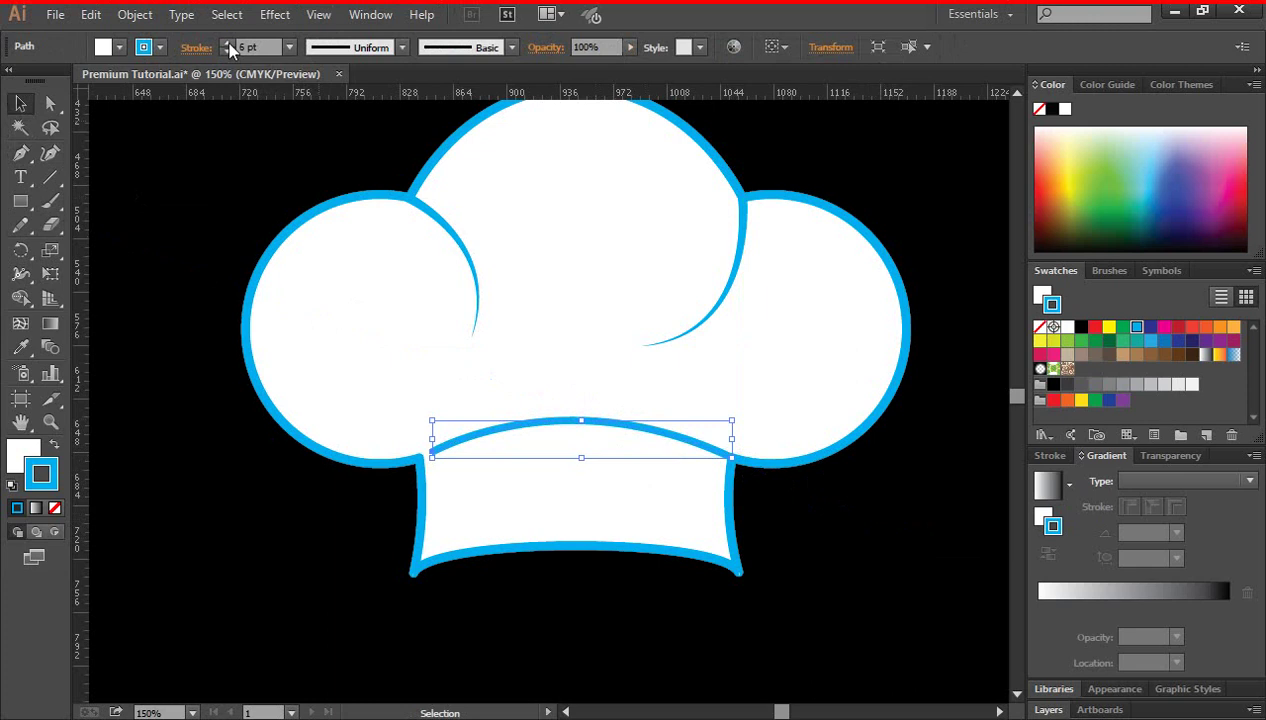
{"action": "left_click", "coordinate": [228, 44]}
{"action": "left_click", "coordinate": [139, 202]}
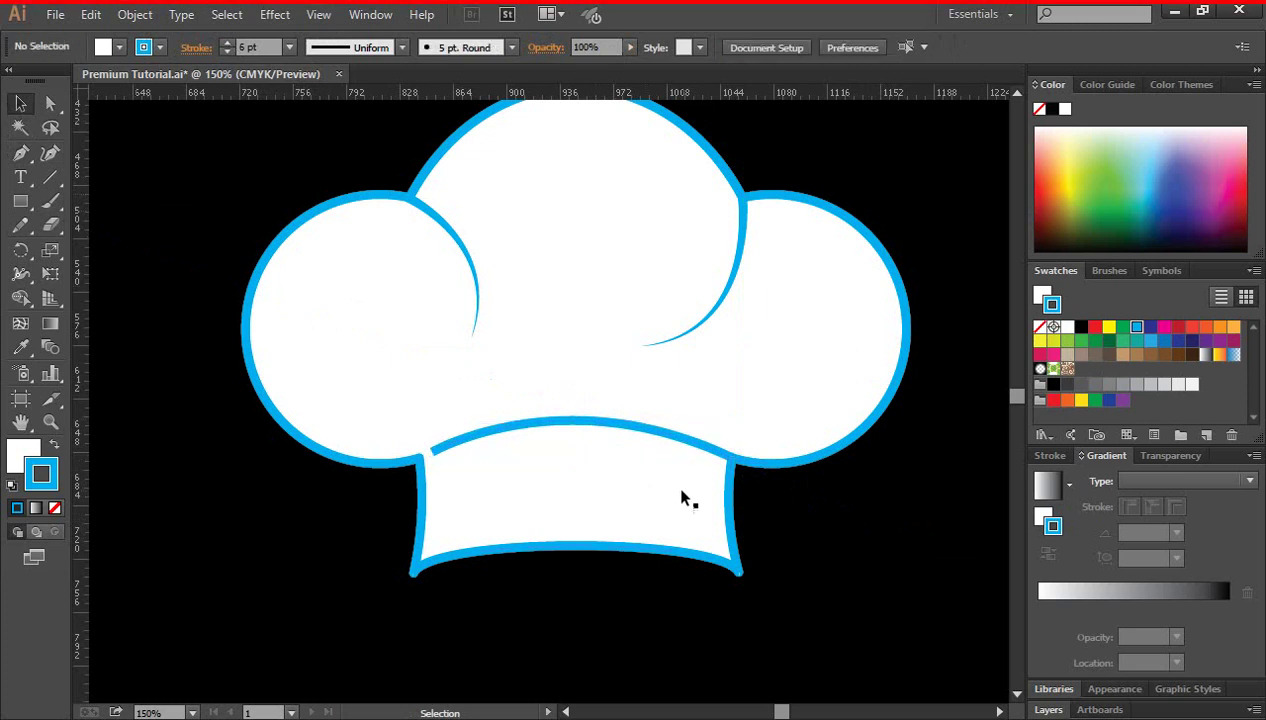
Apply the triangular tapering width profile to the arched band line
{"action": "left_click", "coordinate": [575, 426]}
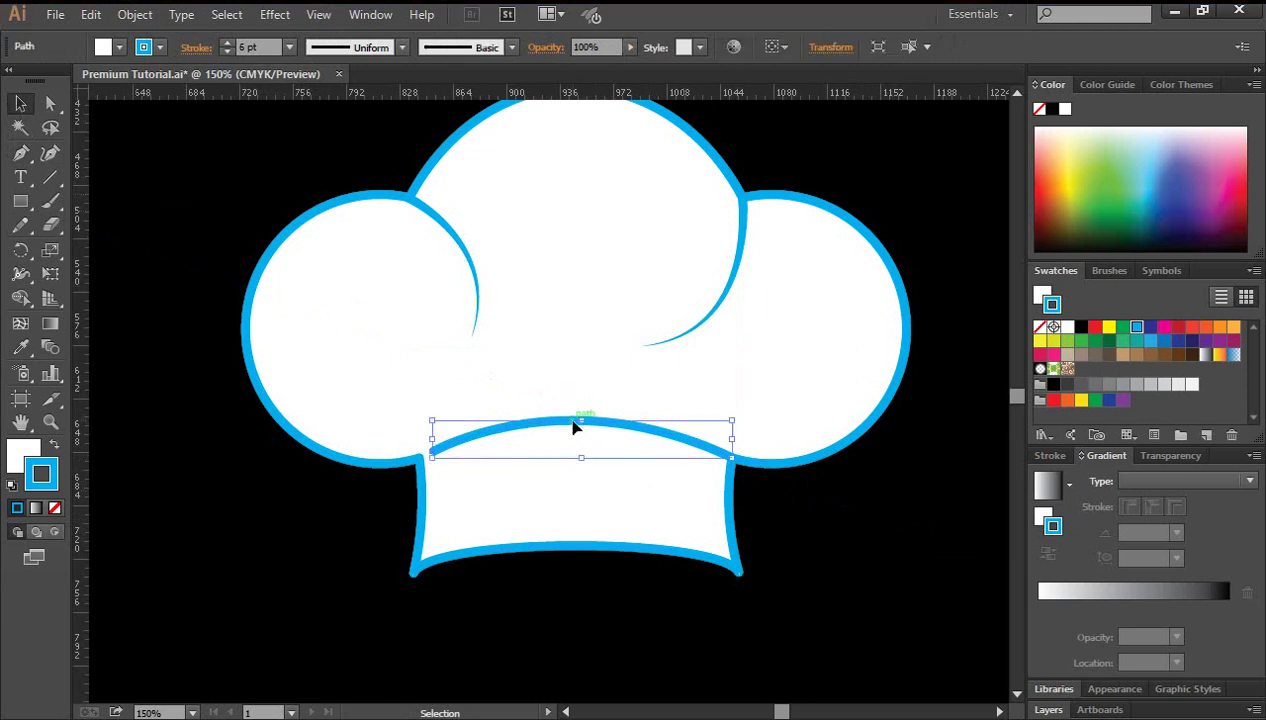
{"action": "left_click", "coordinate": [402, 48]}
{"action": "left_click", "coordinate": [352, 205]}
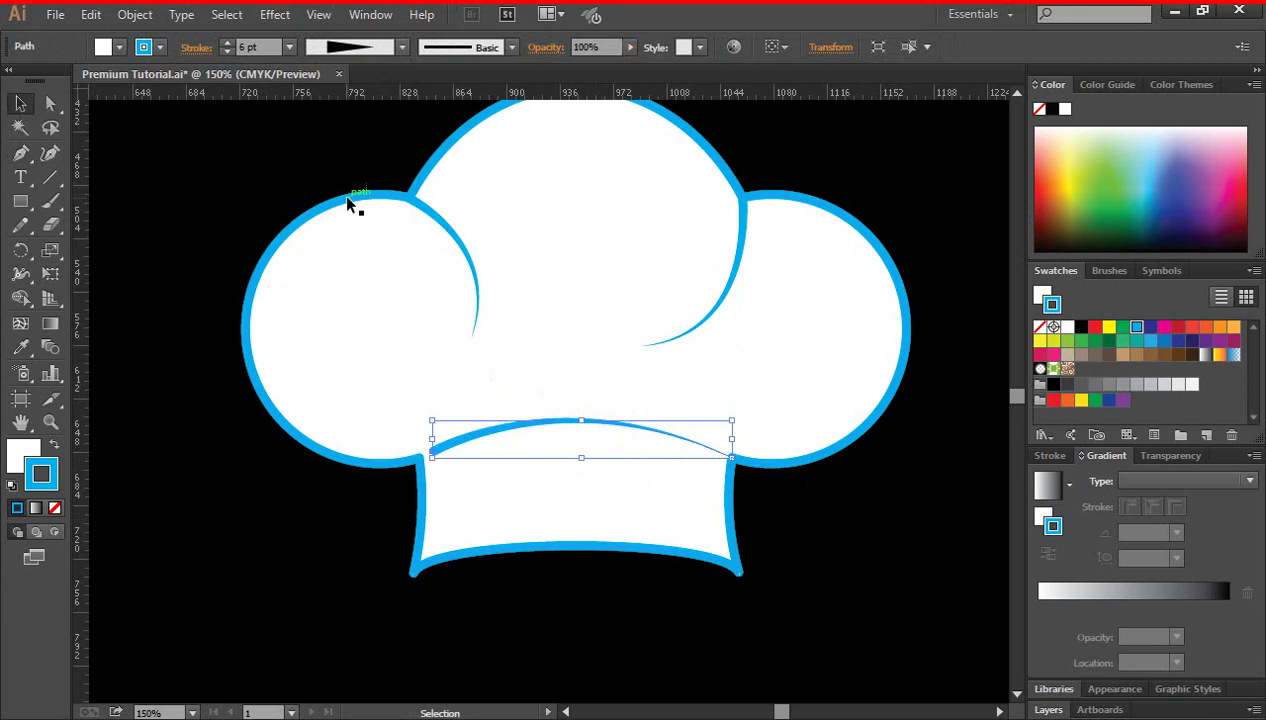
{"action": "left_click", "coordinate": [805, 534]}
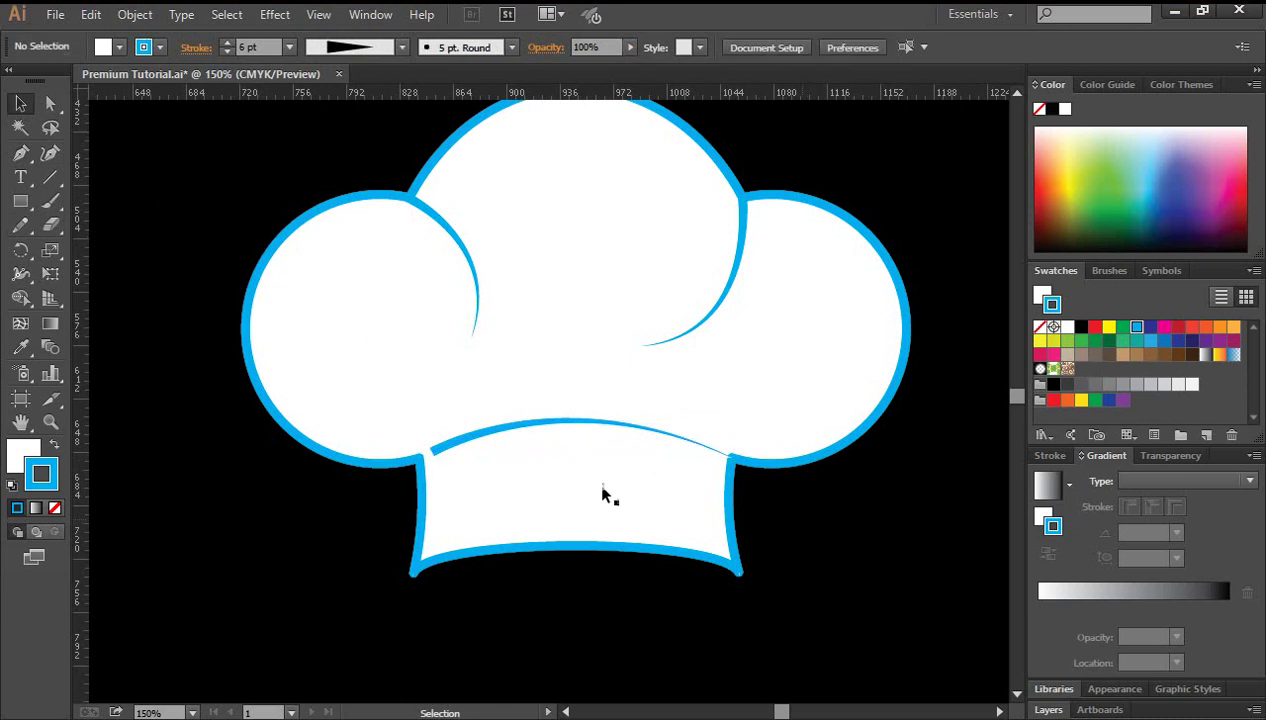
Reflect the arched band line across the vertical axis so that its thick end is on the right
{"action": "left_click", "coordinate": [511, 426]}
{"action": "right_click", "coordinate": [511, 424]}
{"action": "mouse_move", "coordinate": [604, 371]}
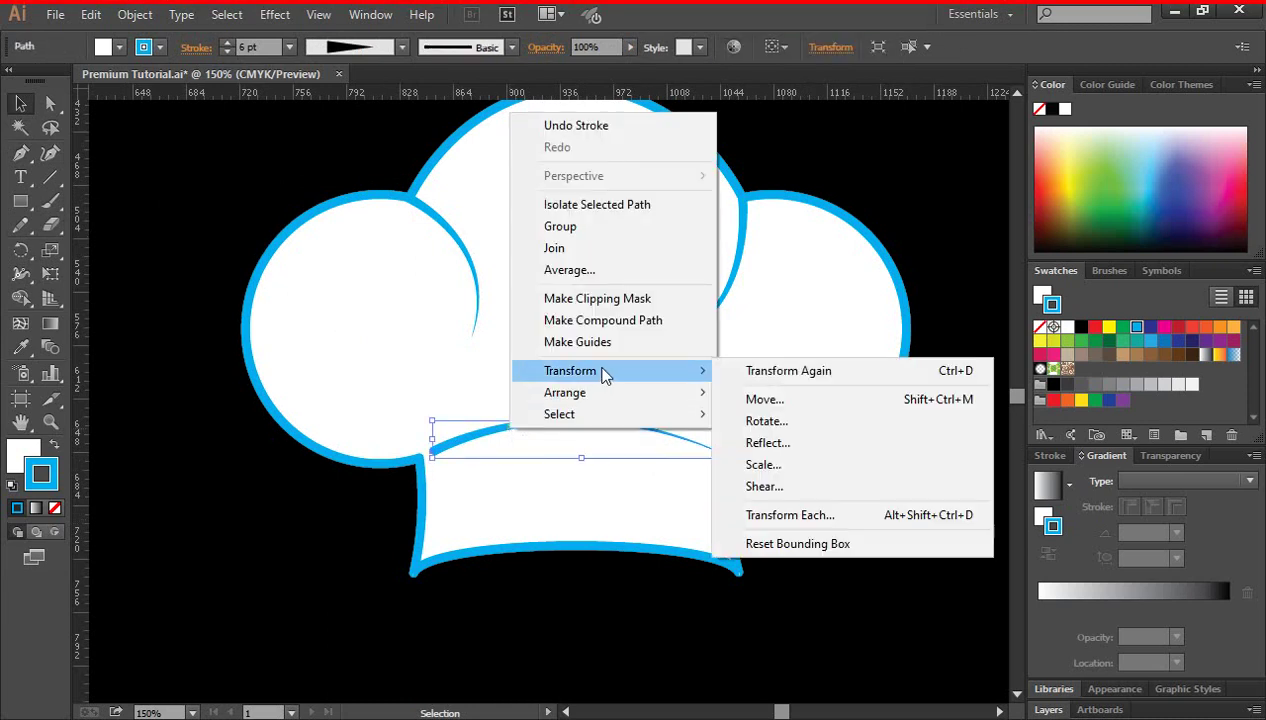
{"action": "left_click", "coordinate": [806, 448]}
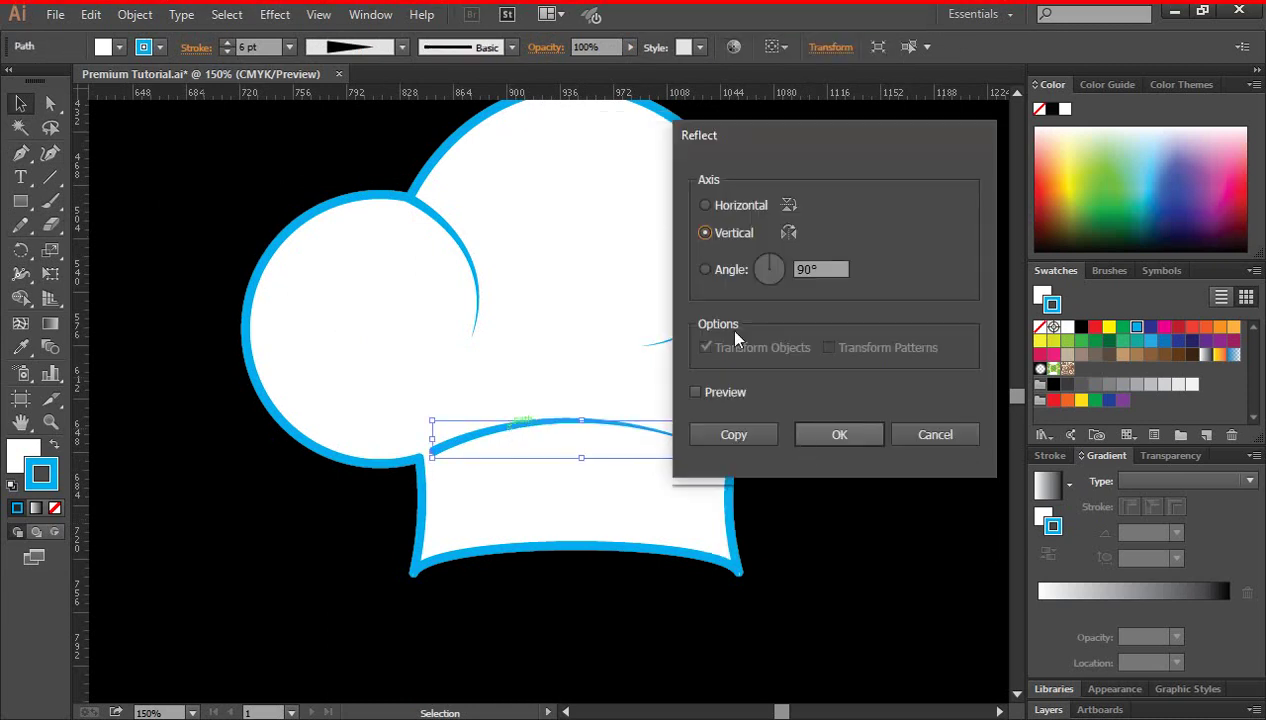
{"action": "left_click", "coordinate": [830, 440]}
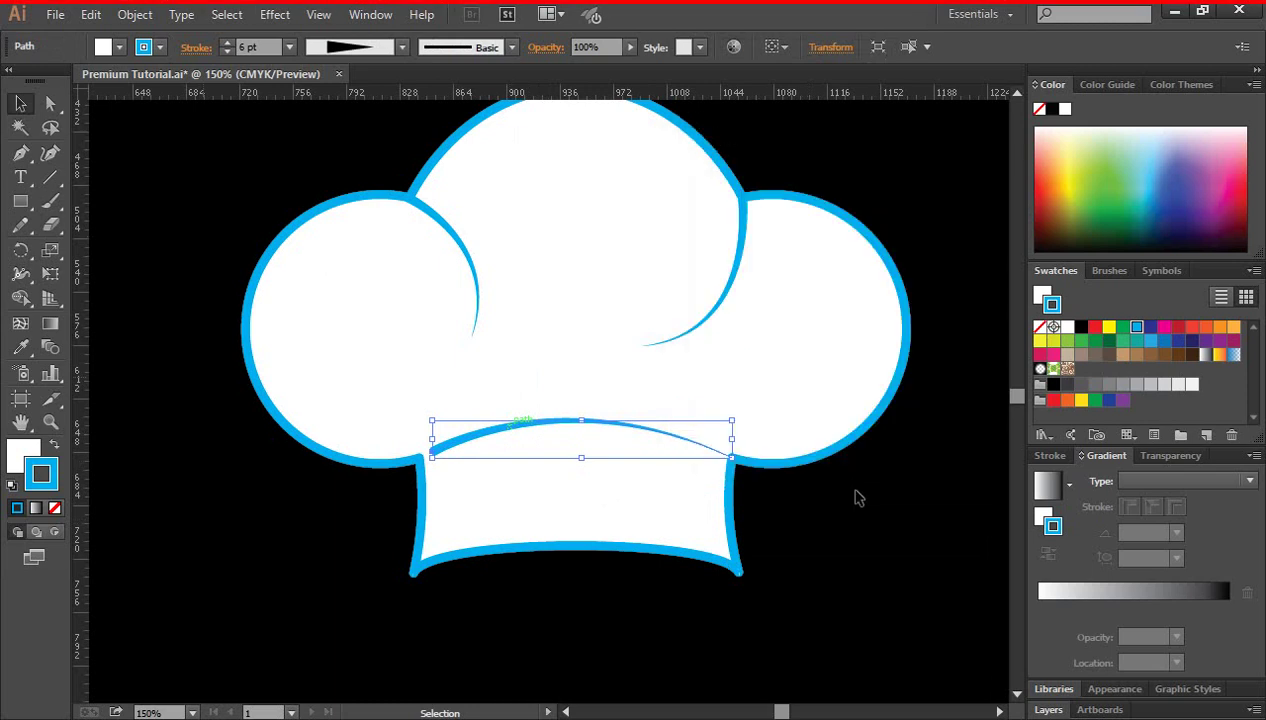
{"action": "left_click", "coordinate": [743, 511]}
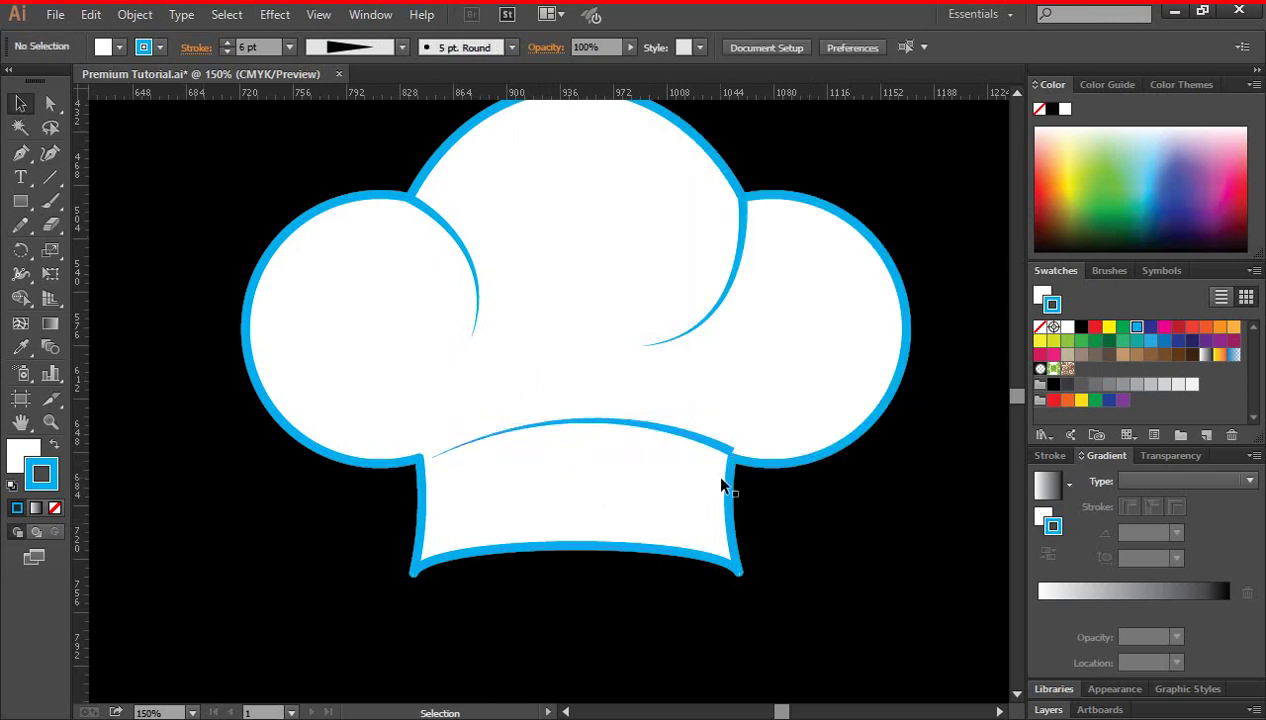
Move the arched band line slightly down so that its thick end meets the outline at the band's upper right corner
{"action": "key", "text": "ctrl+space"}
{"action": "left_click", "coordinate": [626, 494]}
{"action": "left_click", "coordinate": [592, 395]}
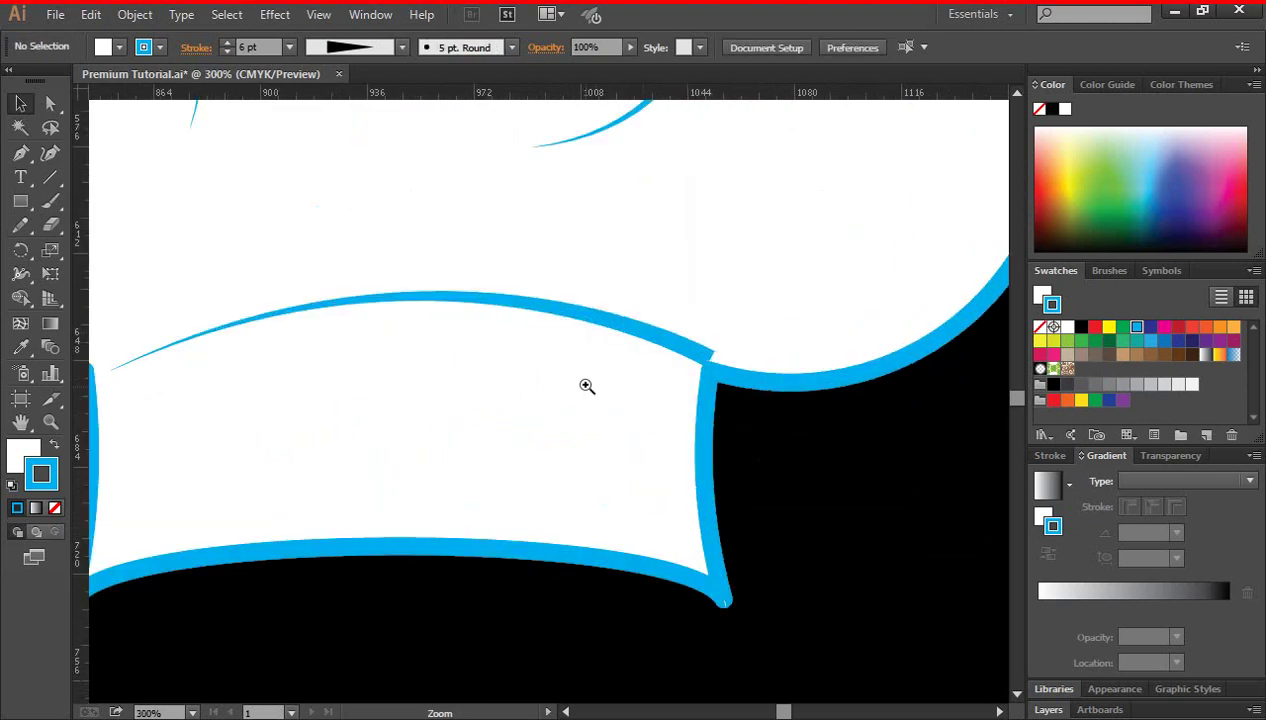
{"action": "left_click", "coordinate": [542, 320]}
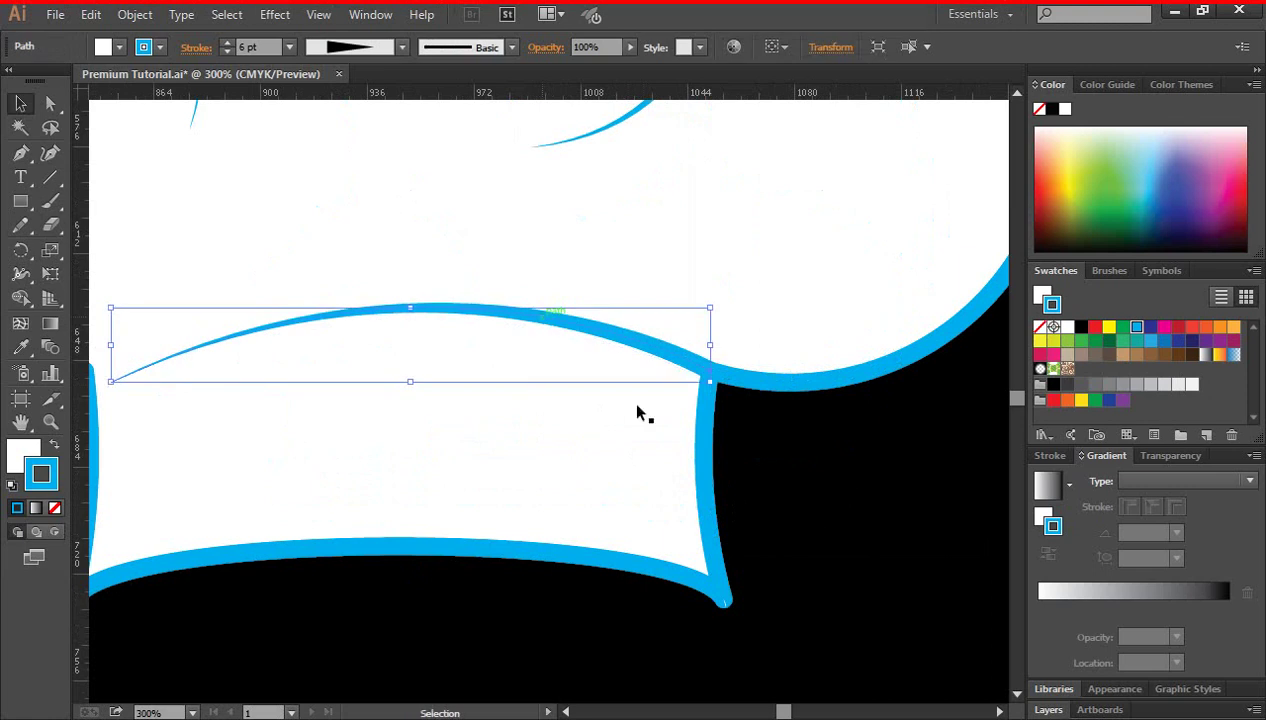
Reshape the arched band line by steepening the direction handle at its thin left end and raising that anchor point to Y 651 px
{"action": "left_click", "coordinate": [827, 529]}
{"action": "key", "text": "ctrl+minus"}
{"action": "key", "text": "ctrl+minus"}
{"action": "key", "text": "ctrl+space"}
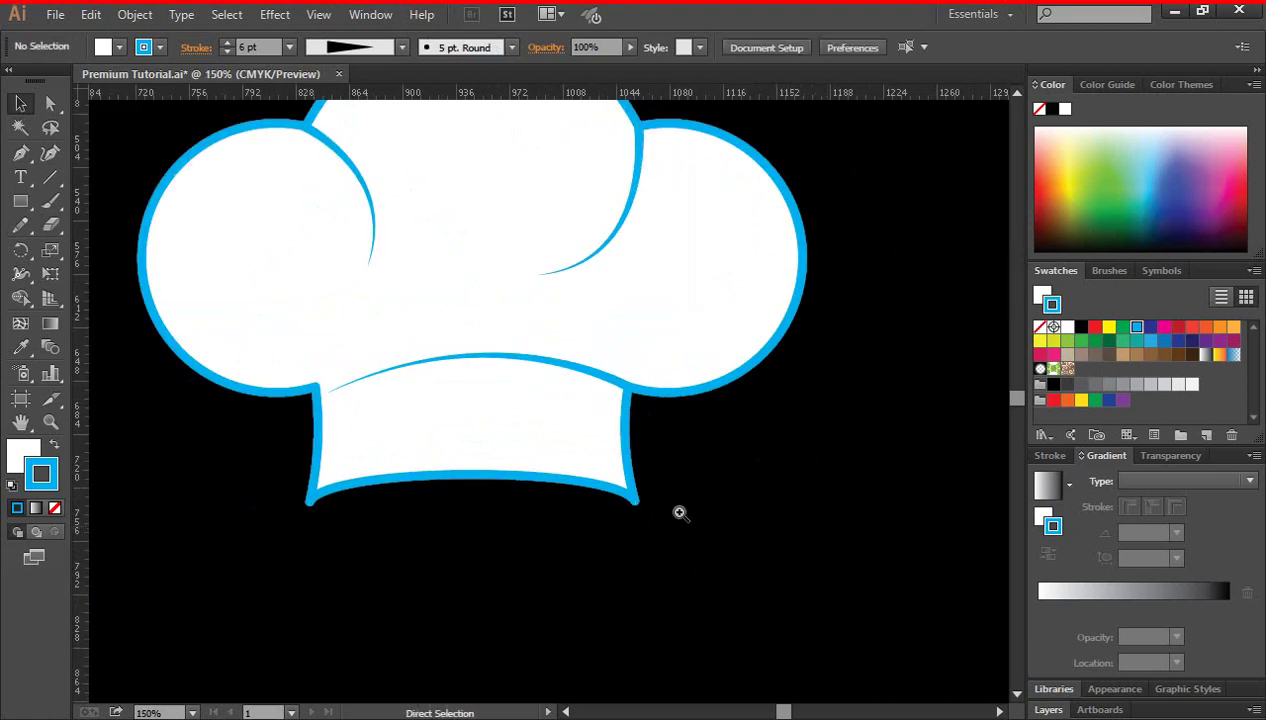
{"action": "left_click", "coordinate": [458, 424]}
{"action": "left_click", "coordinate": [530, 320]}
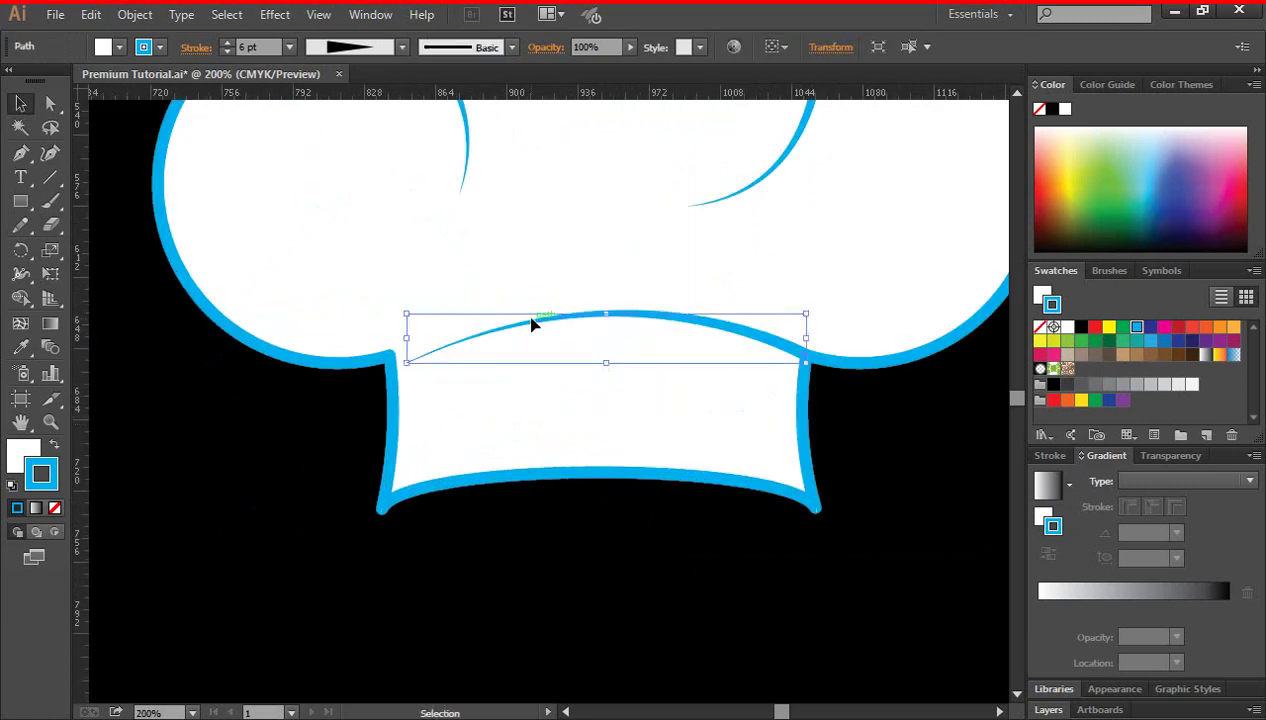
{"action": "left_click", "coordinate": [50, 104]}
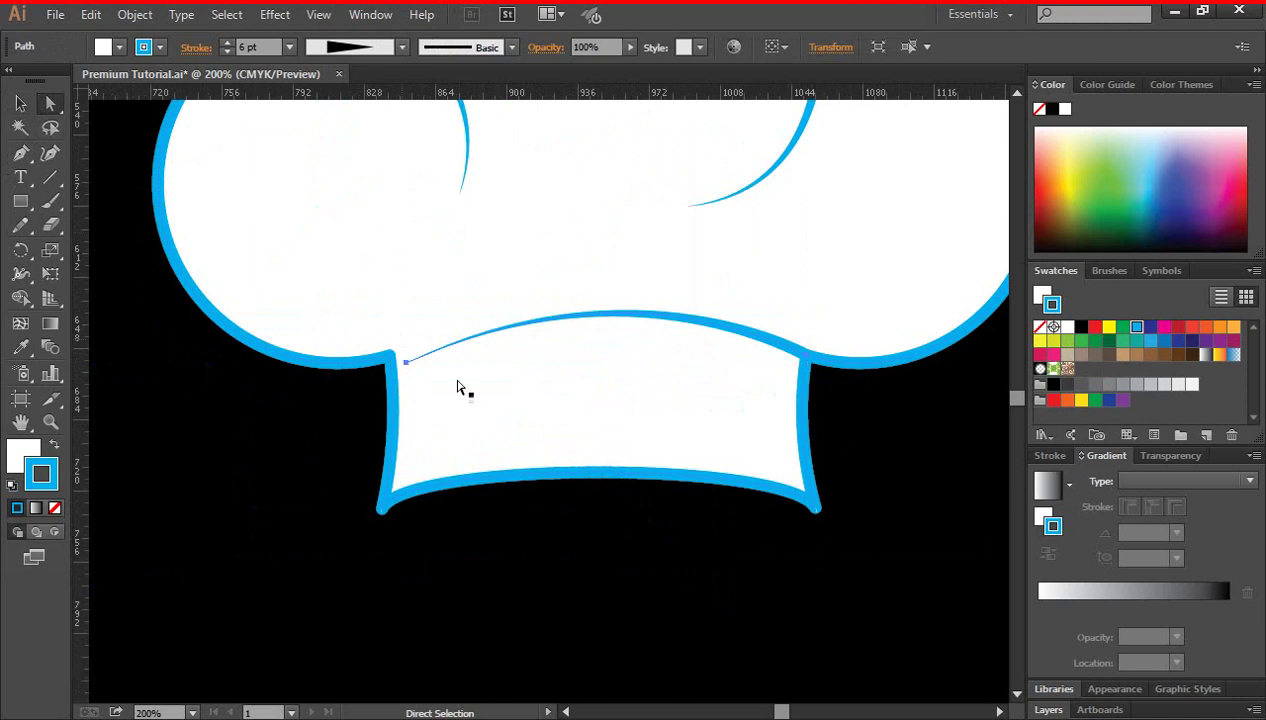
{"action": "left_click", "coordinate": [405, 366]}
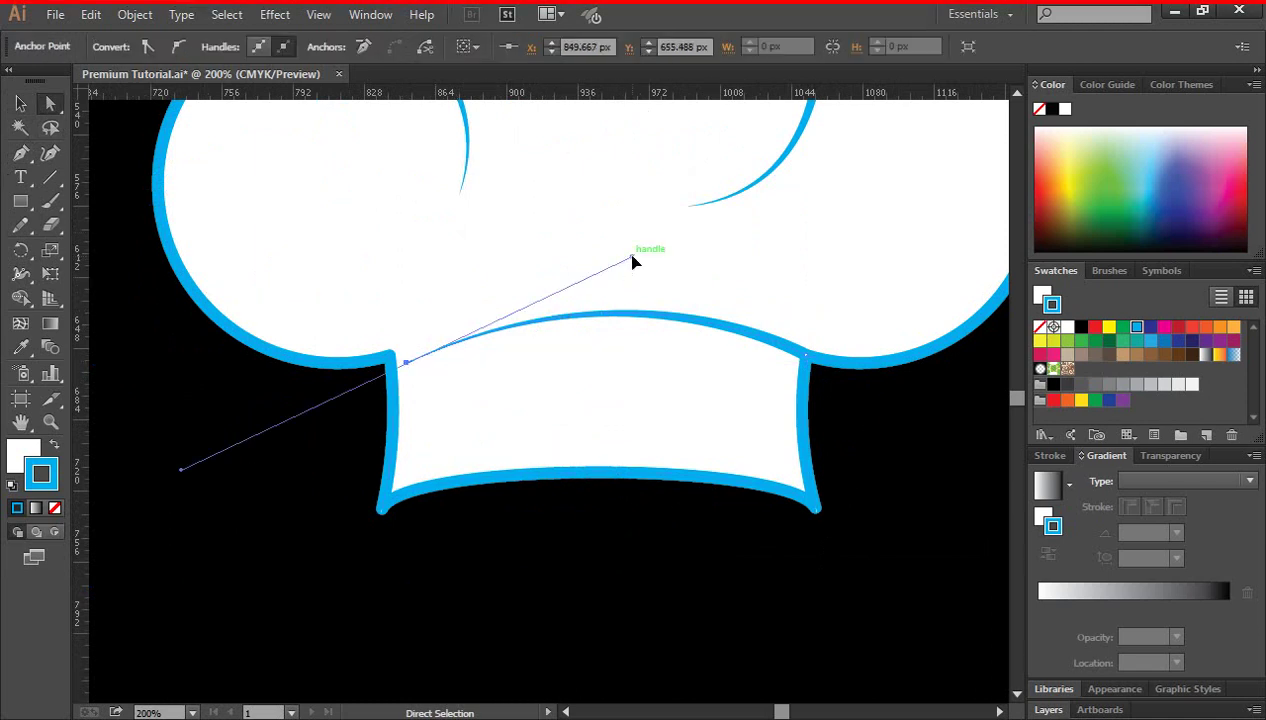
{"action": "left_click_drag", "start_coordinate": [632, 260], "coordinate": [595, 248]}
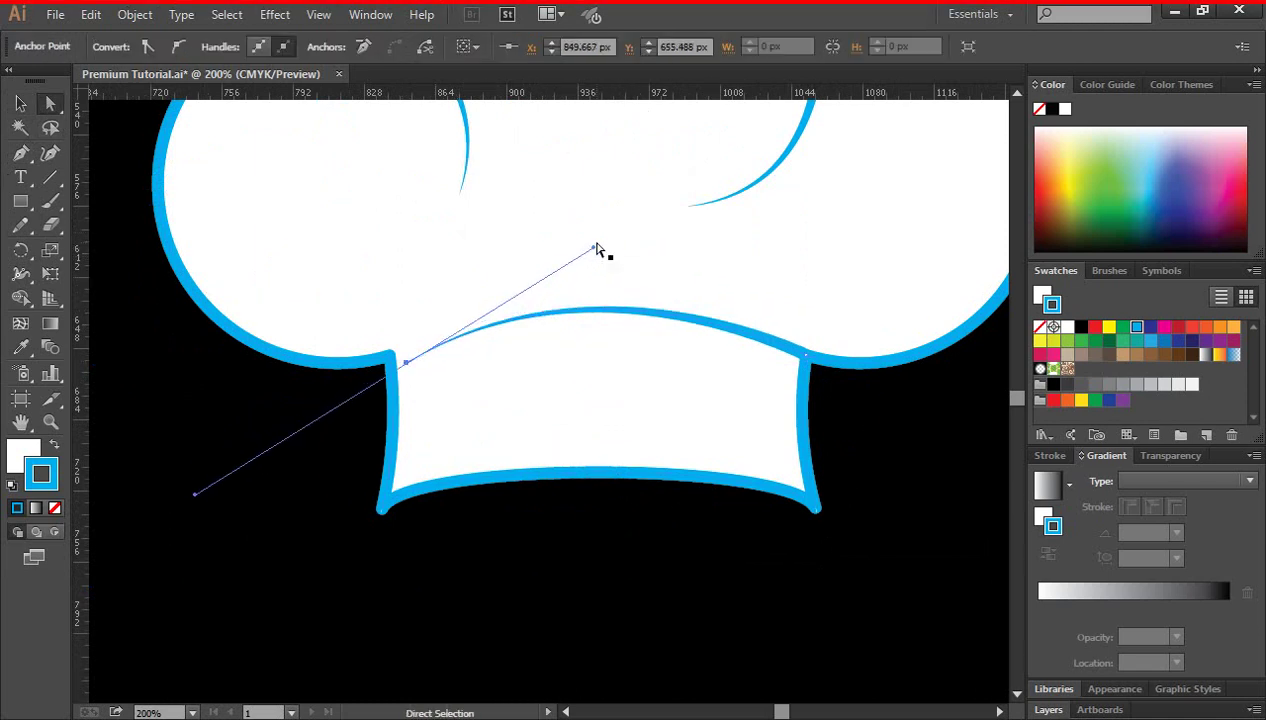
{"action": "left_click_drag", "start_coordinate": [405, 361], "coordinate": [405, 352]}
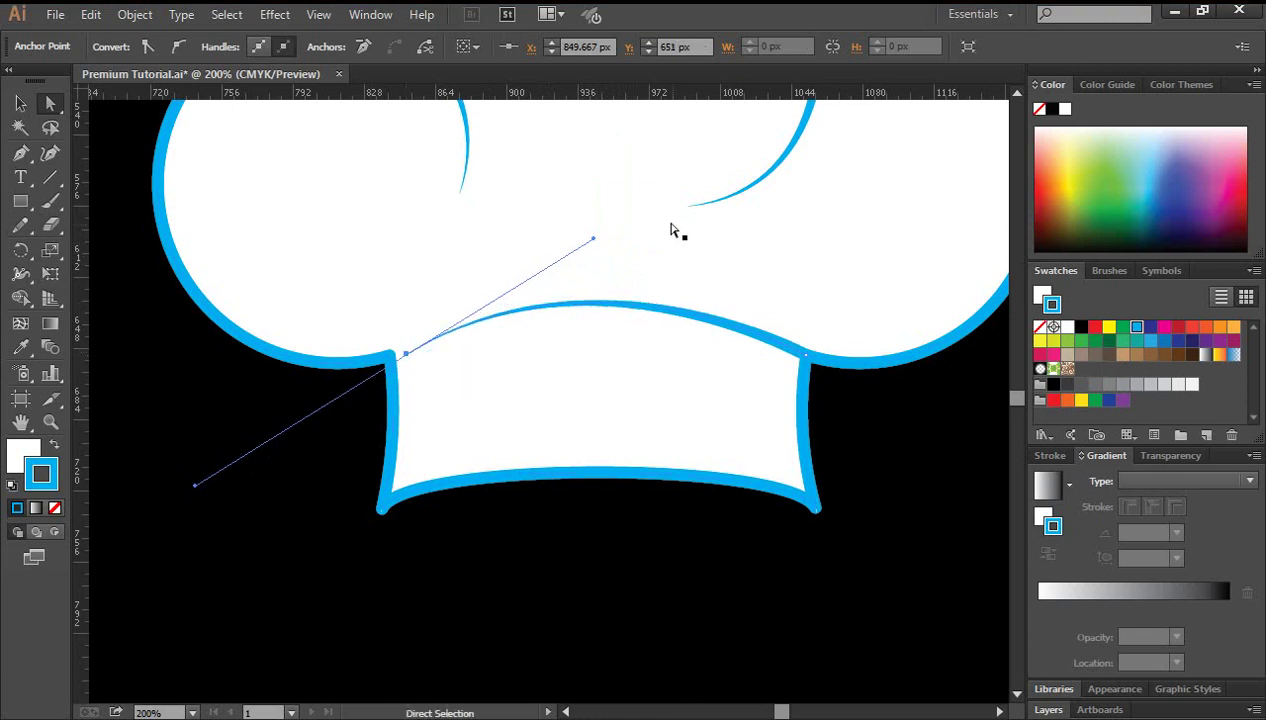
{"action": "left_click", "coordinate": [884, 446]}
{"action": "key", "text": "ctrl+1"}
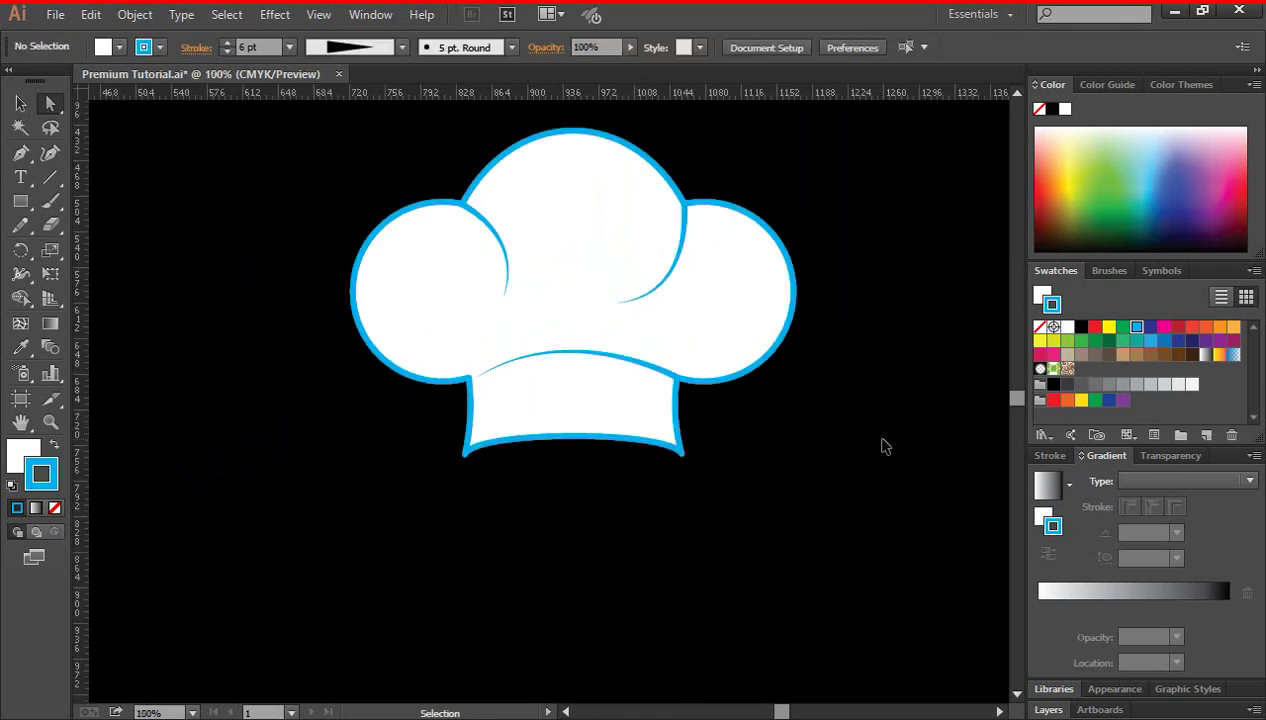
{"action": "scroll", "coordinate": [348, 370], "scroll_direction": "up", "scroll_amount": 1}
{"action": "key", "text": "v"}
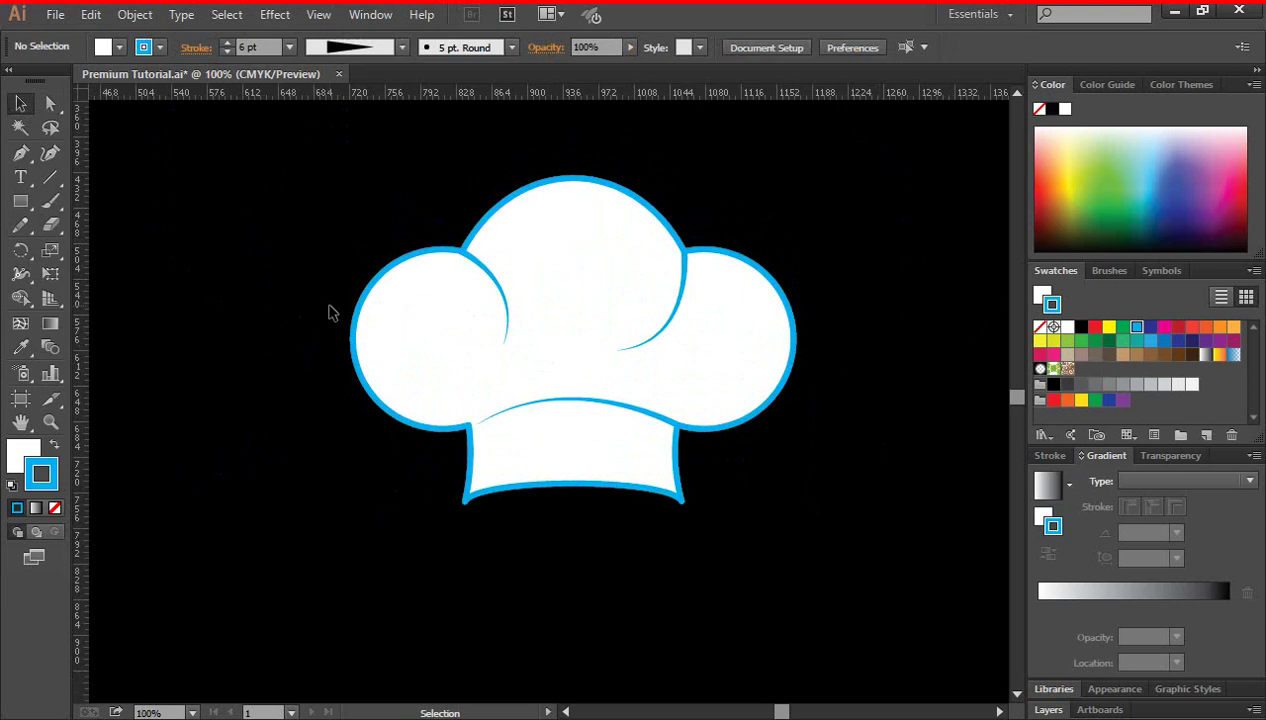
{"action": "scroll", "coordinate": [300, 255], "scroll_direction": "down", "scroll_amount": 1}
{"action": "left_click_drag", "start_coordinate": [321, 171], "coordinate": [806, 533]}
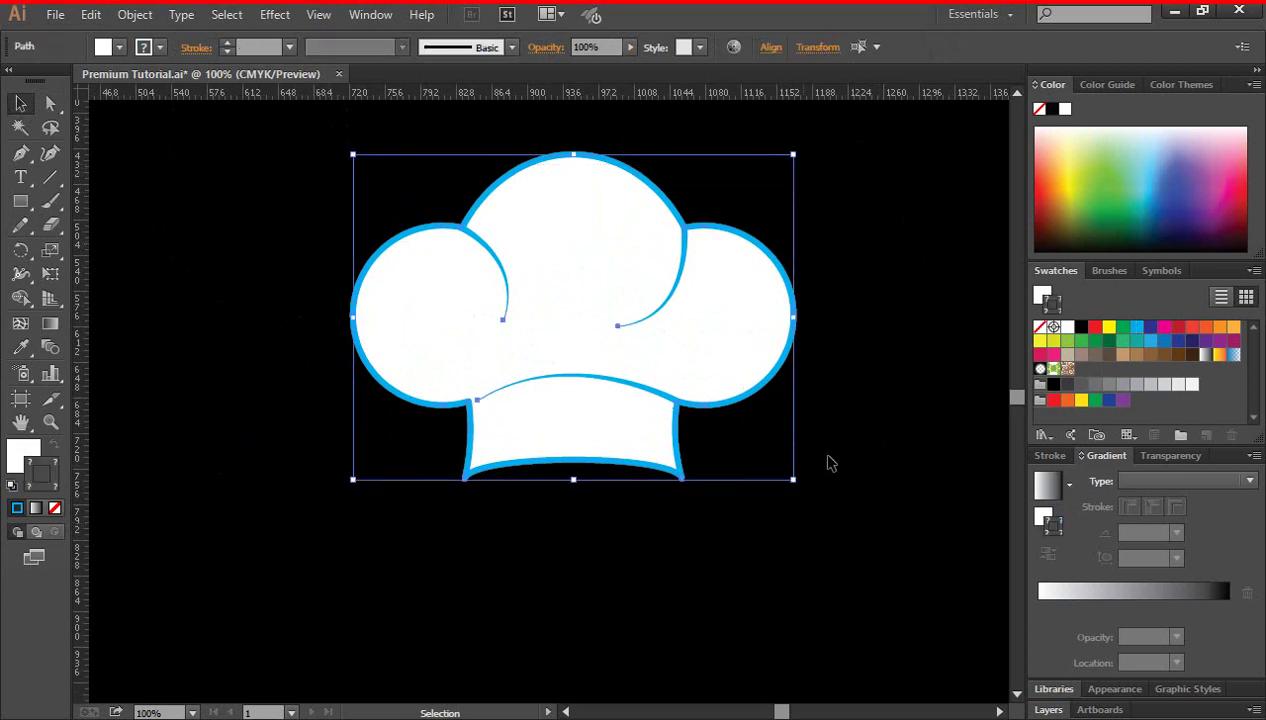
{"action": "left_click", "coordinate": [857, 410]}
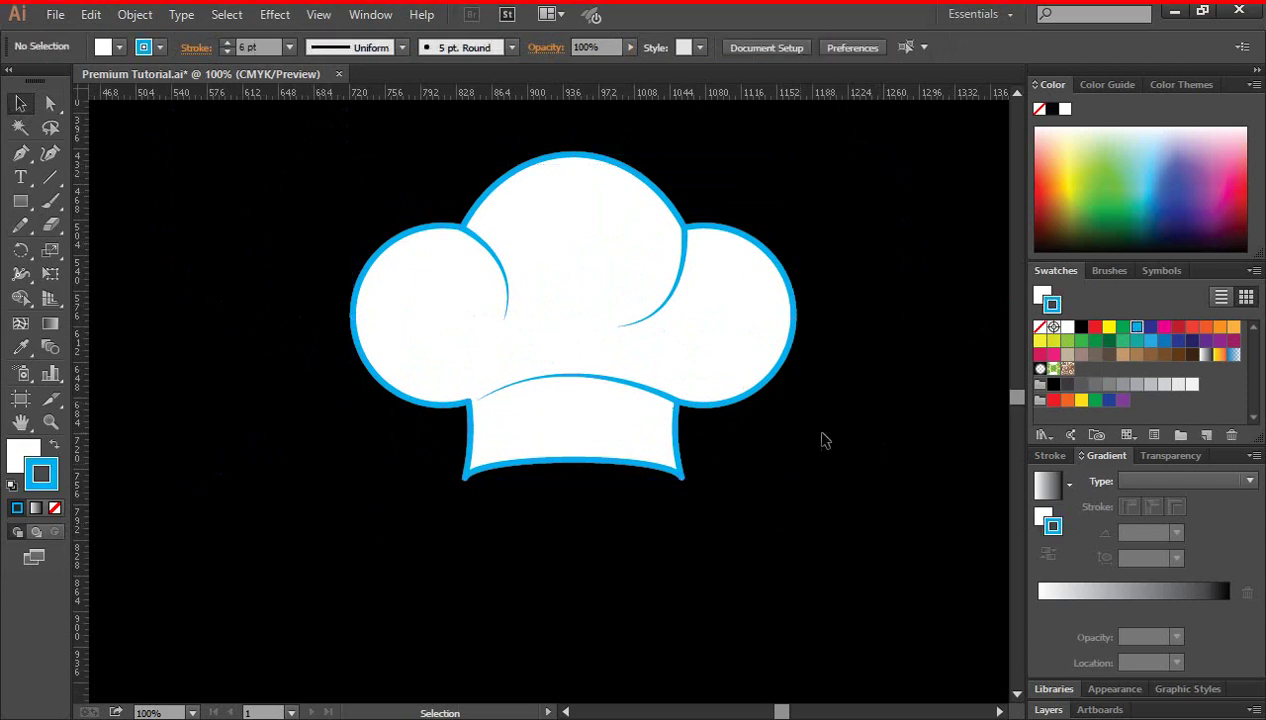
Move the complete chef hat artwork up to the upper part of the artboard, leaving free space beneath it
{"action": "key", "text": "ctrl+minus"}
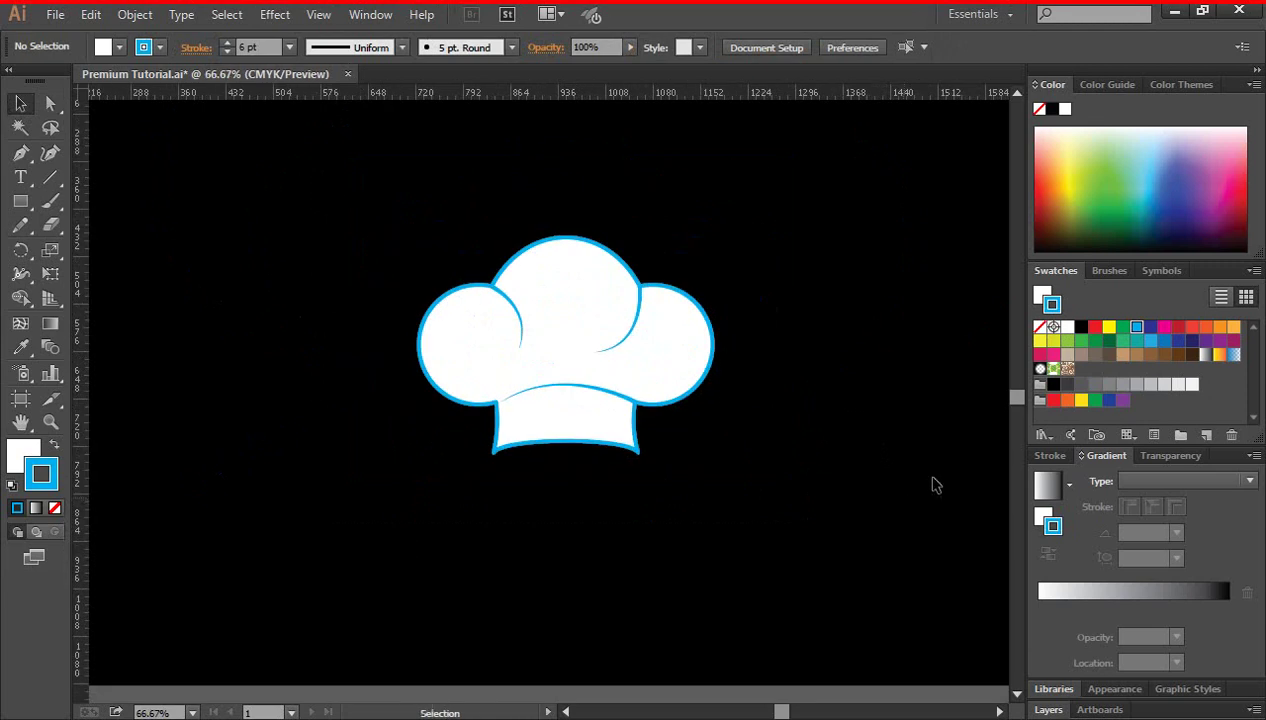
{"action": "scroll", "coordinate": [932, 483], "scroll_direction": "down", "scroll_amount": 2}
{"action": "left_click_drag", "start_coordinate": [387, 148], "coordinate": [836, 497]}
{"action": "scroll", "coordinate": [836, 497], "scroll_direction": "up", "scroll_amount": 2}
{"action": "left_click_drag", "start_coordinate": [583, 388], "coordinate": [603, 204]}
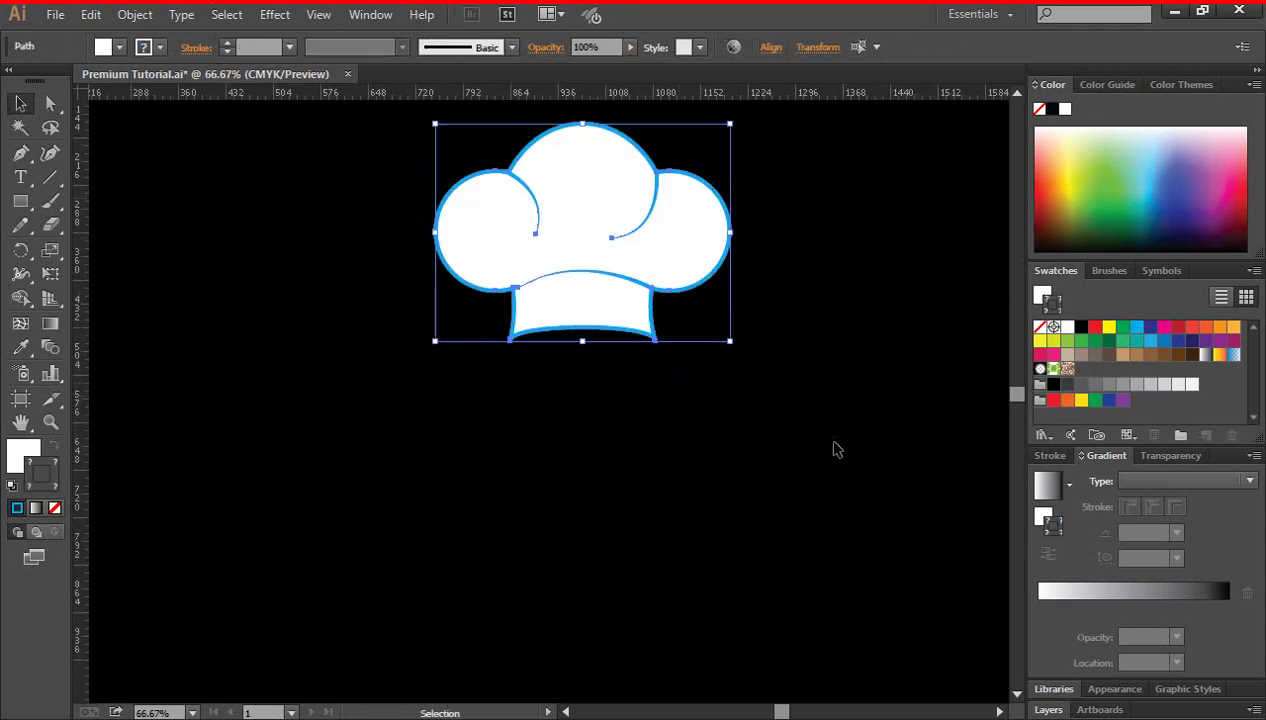
{"action": "scroll", "coordinate": [836, 440], "scroll_direction": "up", "scroll_amount": 3}
{"action": "scroll", "coordinate": [840, 425], "scroll_direction": "down", "scroll_amount": 1}
{"action": "left_click", "coordinate": [851, 410]}
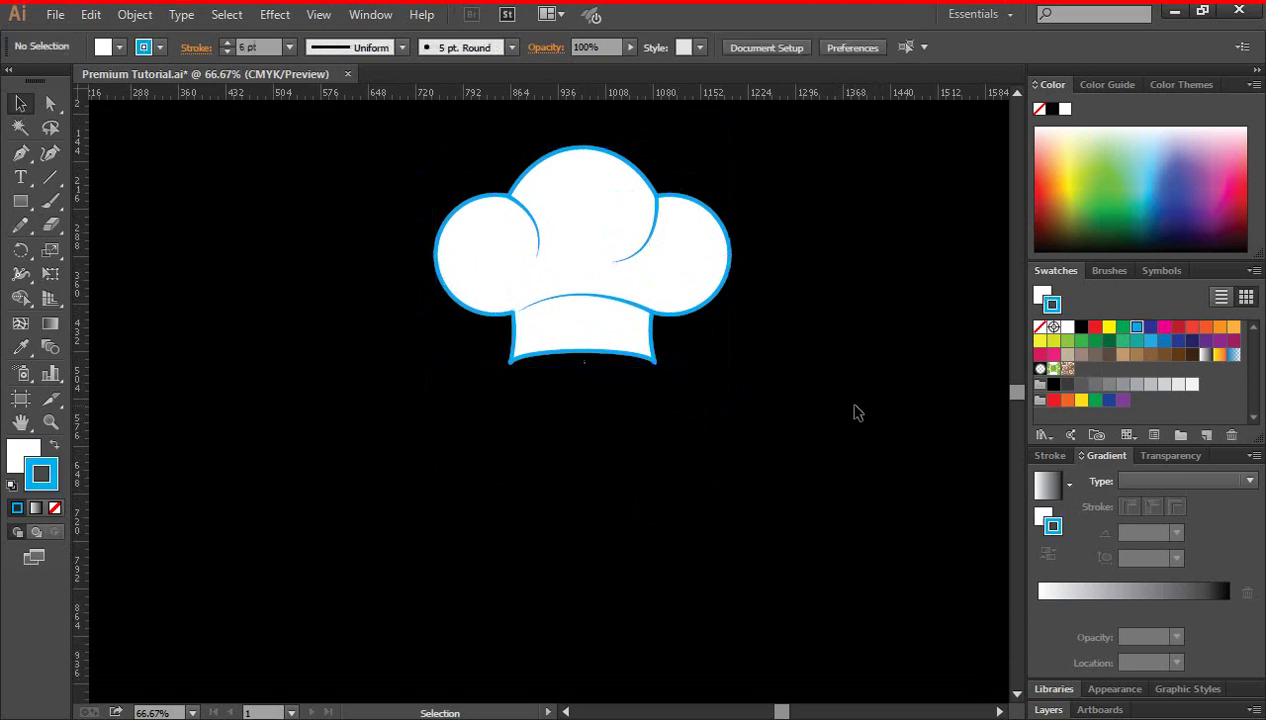
Draw a wide, flat rectangle just below the hat, wider than the hat, and center it horizontally under the hat
{"action": "left_click", "coordinate": [25, 203]}
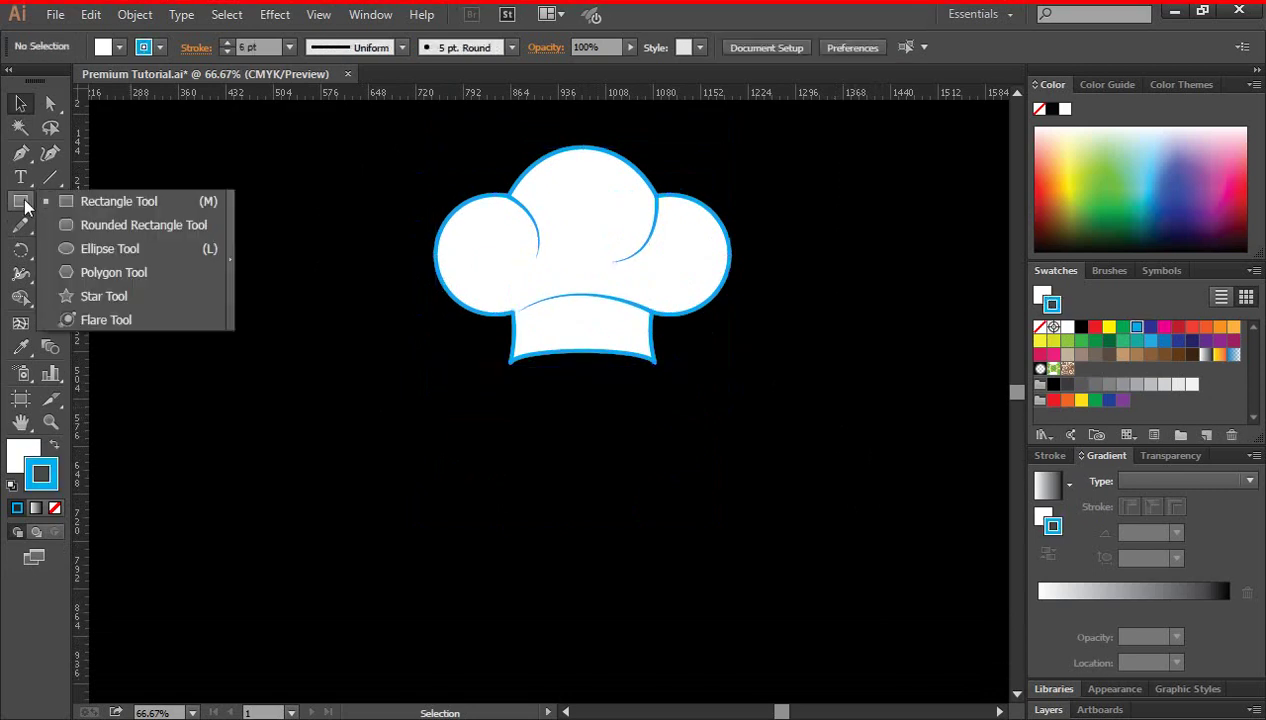
{"action": "left_click", "coordinate": [86, 200]}
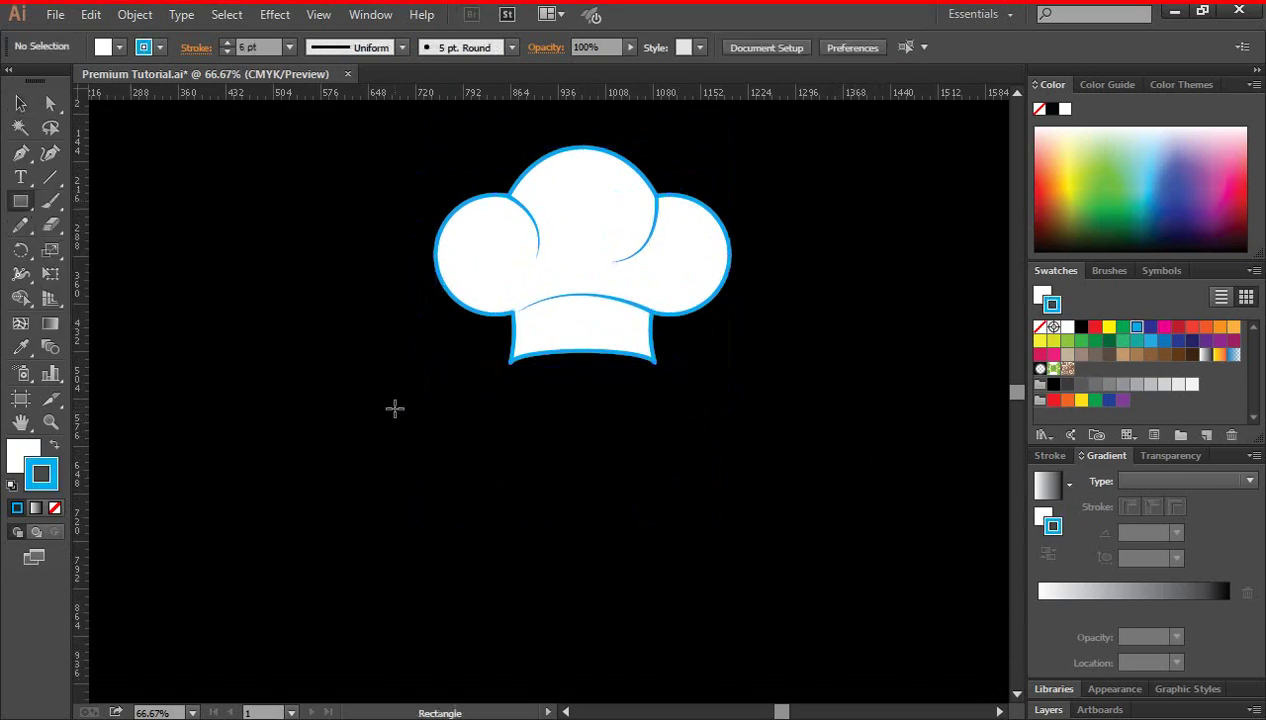
{"action": "mouse_move", "coordinate": [394, 409]}
{"action": "left_mouse_down"}
{"action": "mouse_move", "coordinate": [509, 458]}
{"action": "mouse_move", "coordinate": [745, 484]}
{"action": "mouse_move", "coordinate": [786, 475]}
{"action": "left_mouse_up"}
{"action": "key", "text": "v"}
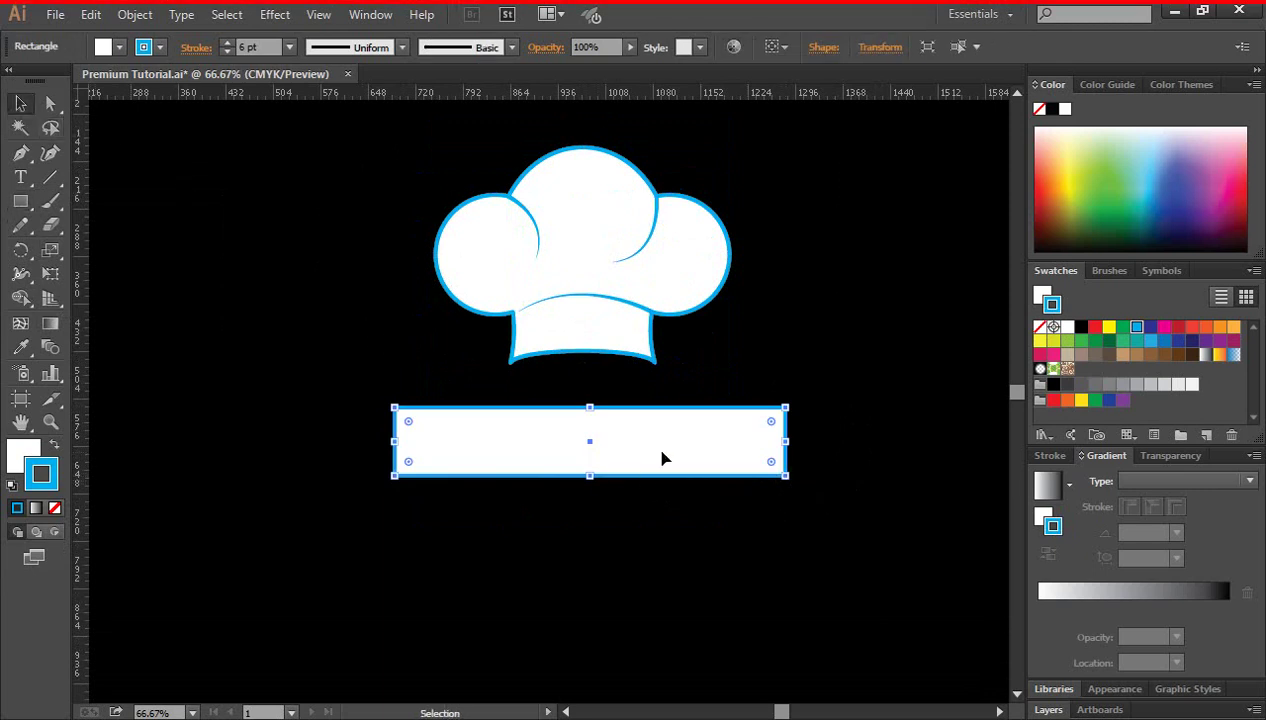
{"action": "left_click_drag", "start_coordinate": [661, 455], "coordinate": [658, 435]}
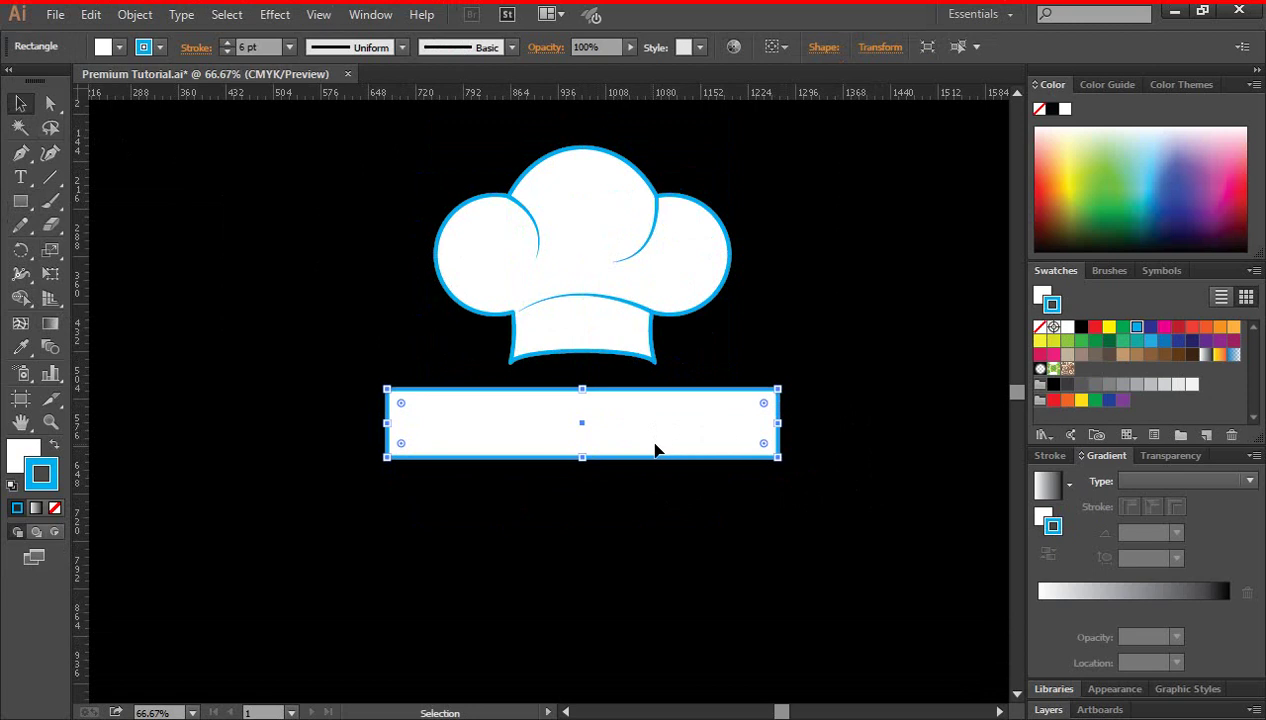
{"action": "left_click", "coordinate": [893, 364]}
Remove the rectangle's white fill so that only its blue outline is left
{"action": "left_click", "coordinate": [678, 432]}
{"action": "scroll", "coordinate": [421, 408], "scroll_direction": "up", "scroll_amount": 1}
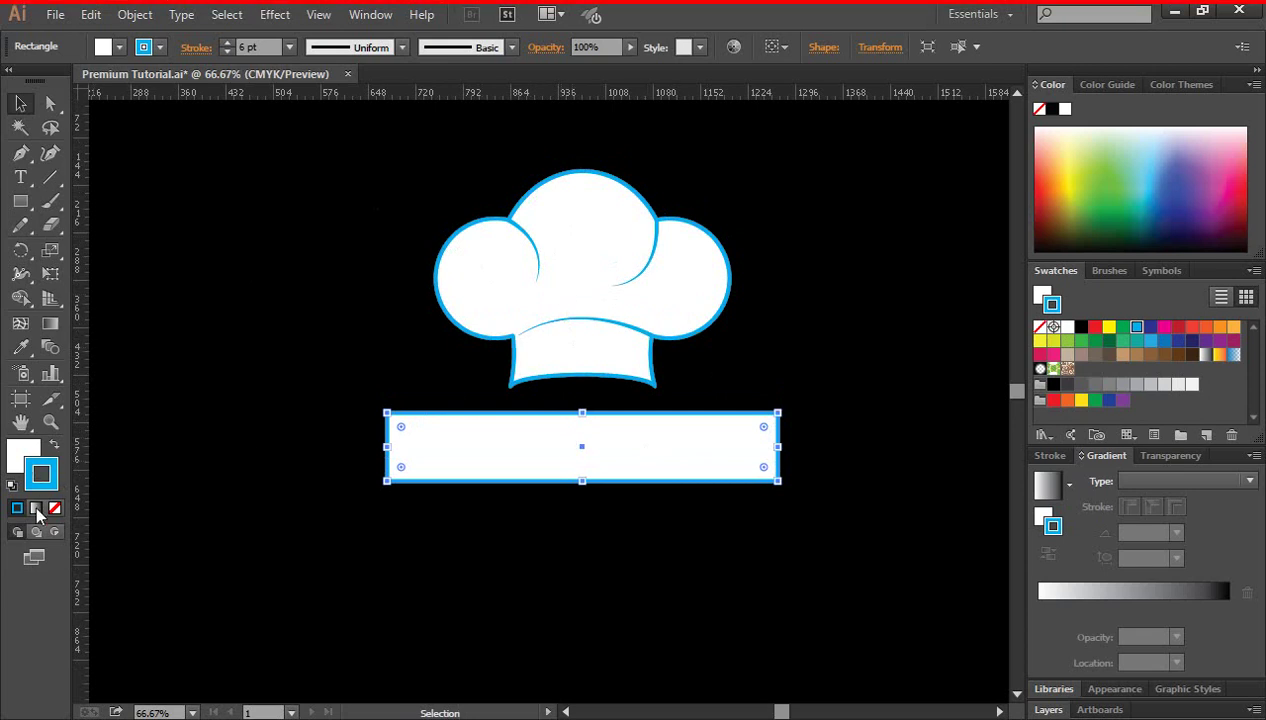
{"action": "left_click", "coordinate": [18, 453]}
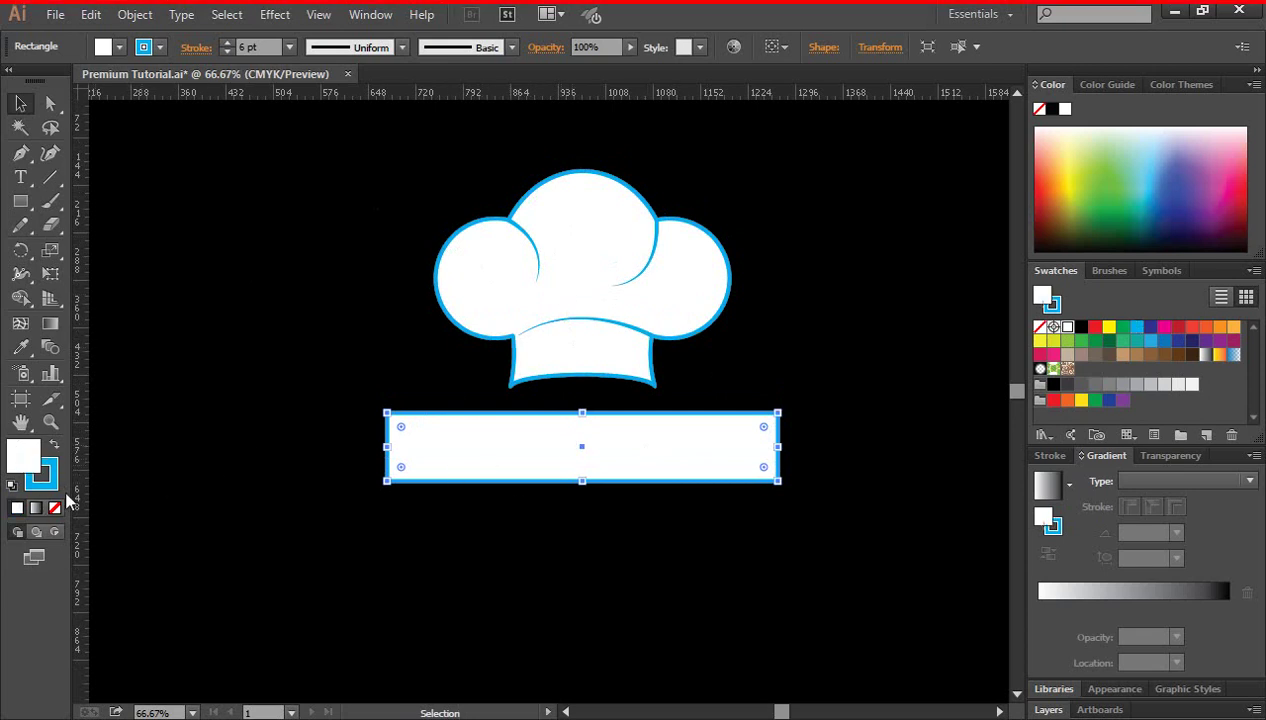
{"action": "left_click", "coordinate": [55, 509]}
{"action": "left_click", "coordinate": [633, 421]}
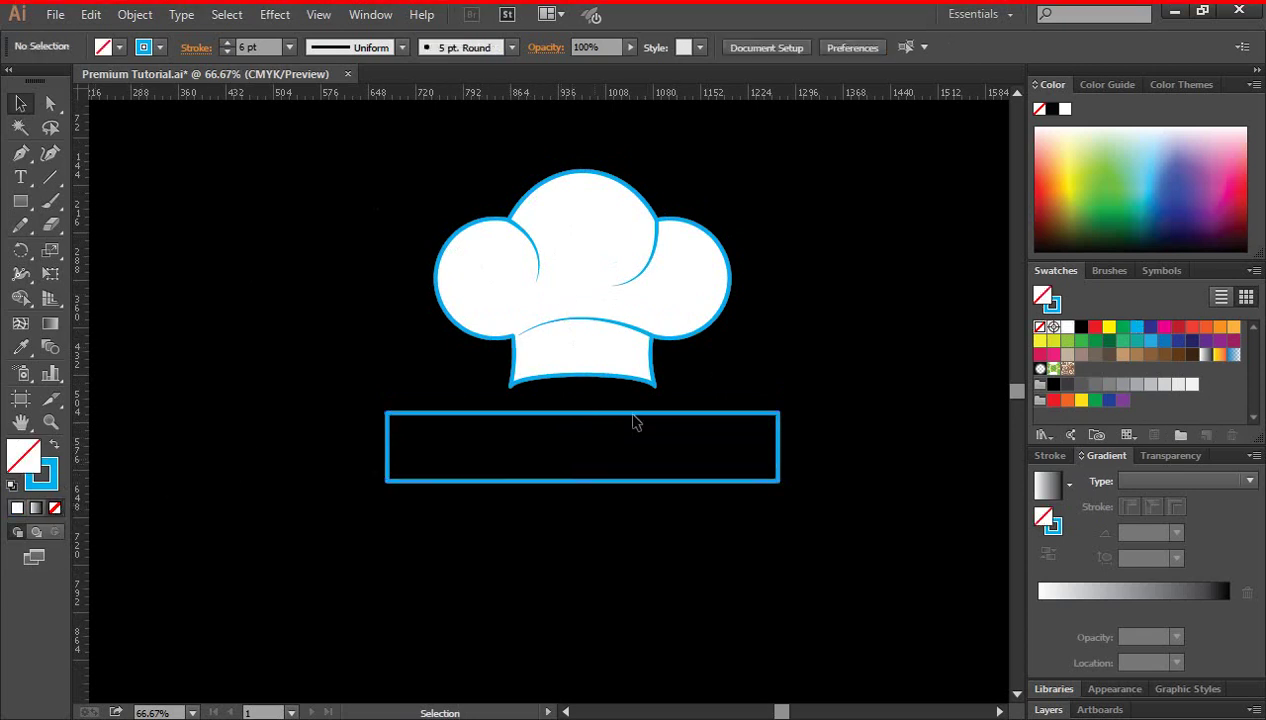
Apply an Arc warp effect to the outlined rectangle with a horizontal bend of 28%
{"action": "left_click_drag", "start_coordinate": [631, 419], "coordinate": [624, 412]}
{"action": "left_click_drag", "start_coordinate": [628, 421], "coordinate": [640, 418]}
{"action": "left_click", "coordinate": [720, 392]}
{"action": "left_click", "coordinate": [670, 415]}
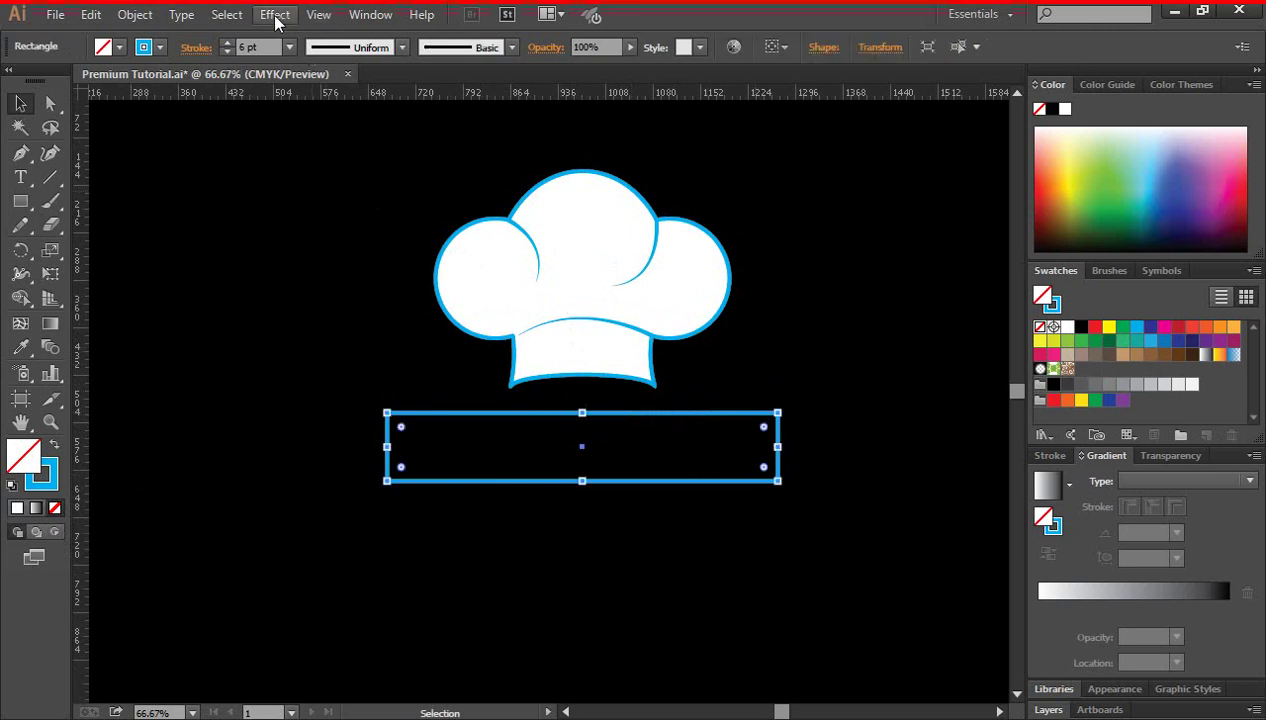
{"action": "left_click", "coordinate": [276, 16]}
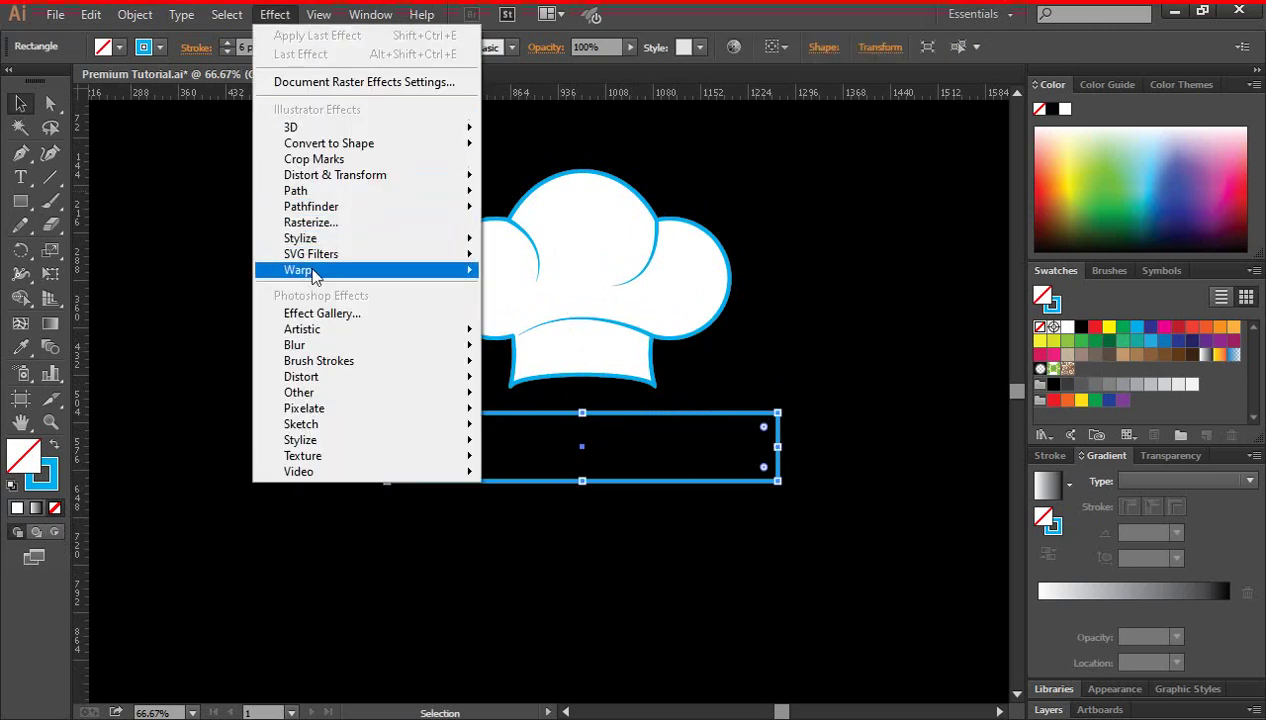
{"action": "mouse_move", "coordinate": [313, 271]}
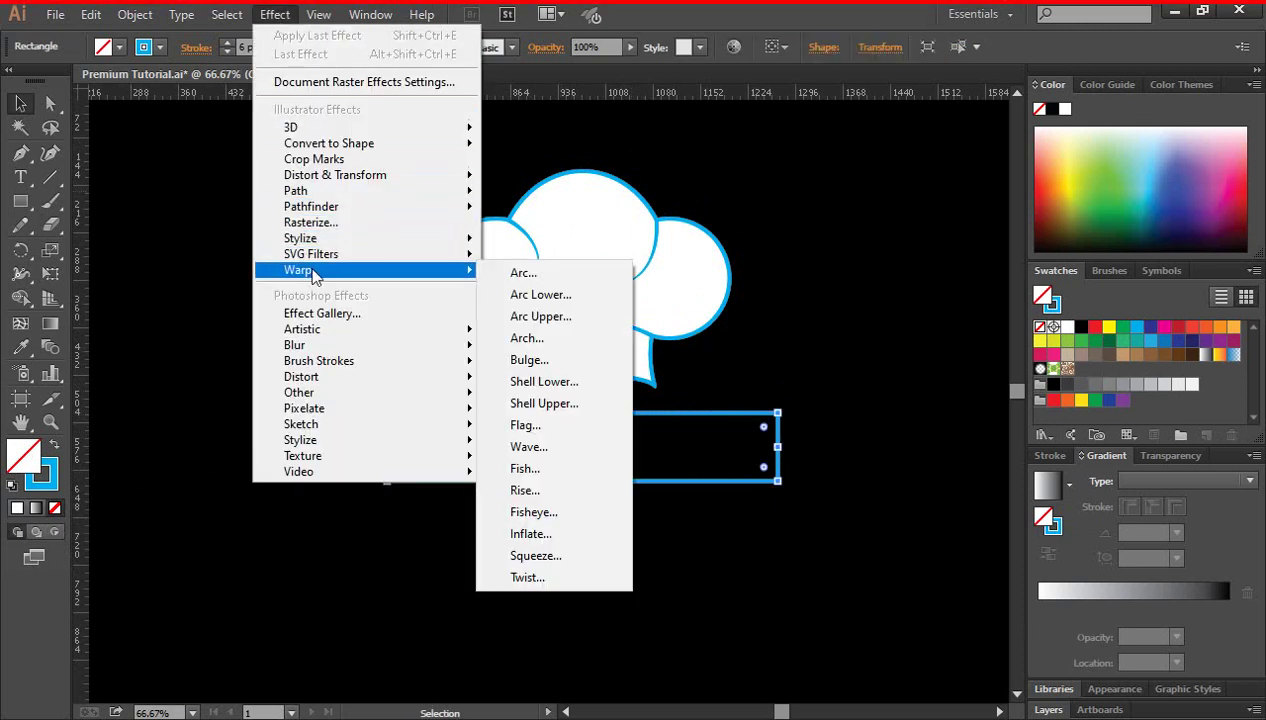
{"action": "left_click", "coordinate": [558, 278]}
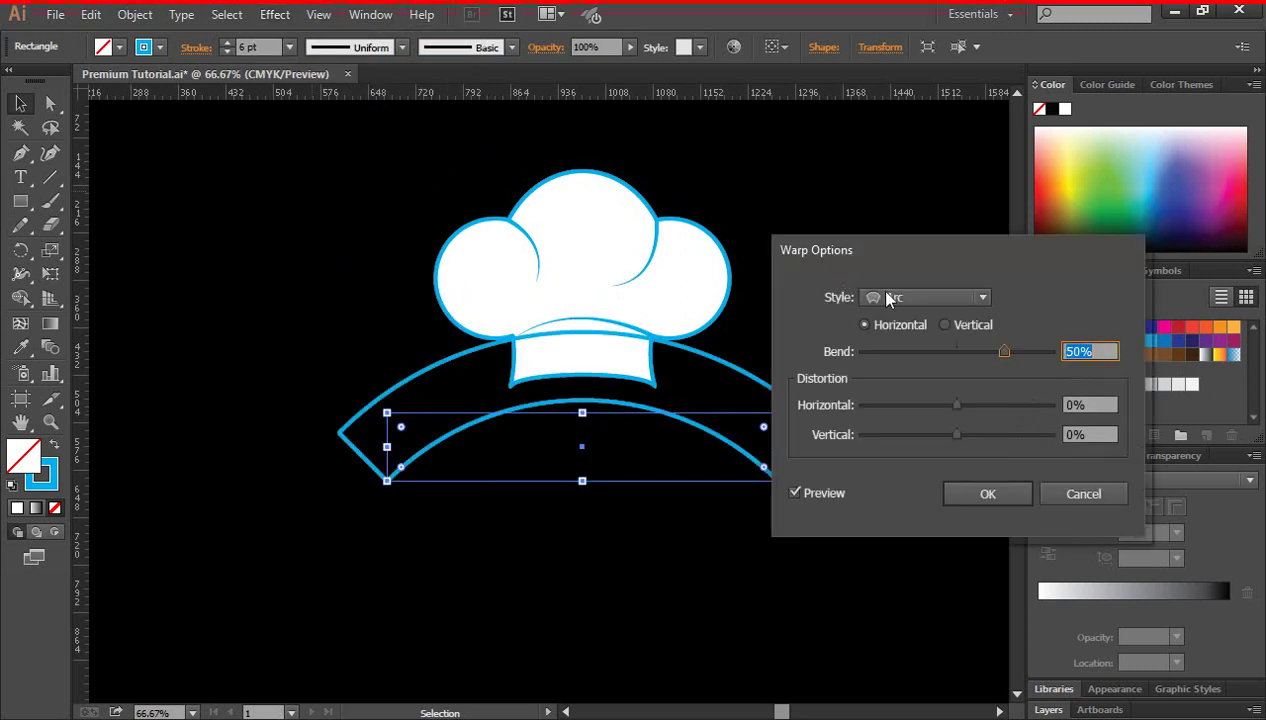
{"action": "left_click_drag", "start_coordinate": [1009, 268], "coordinate": [1039, 285]}
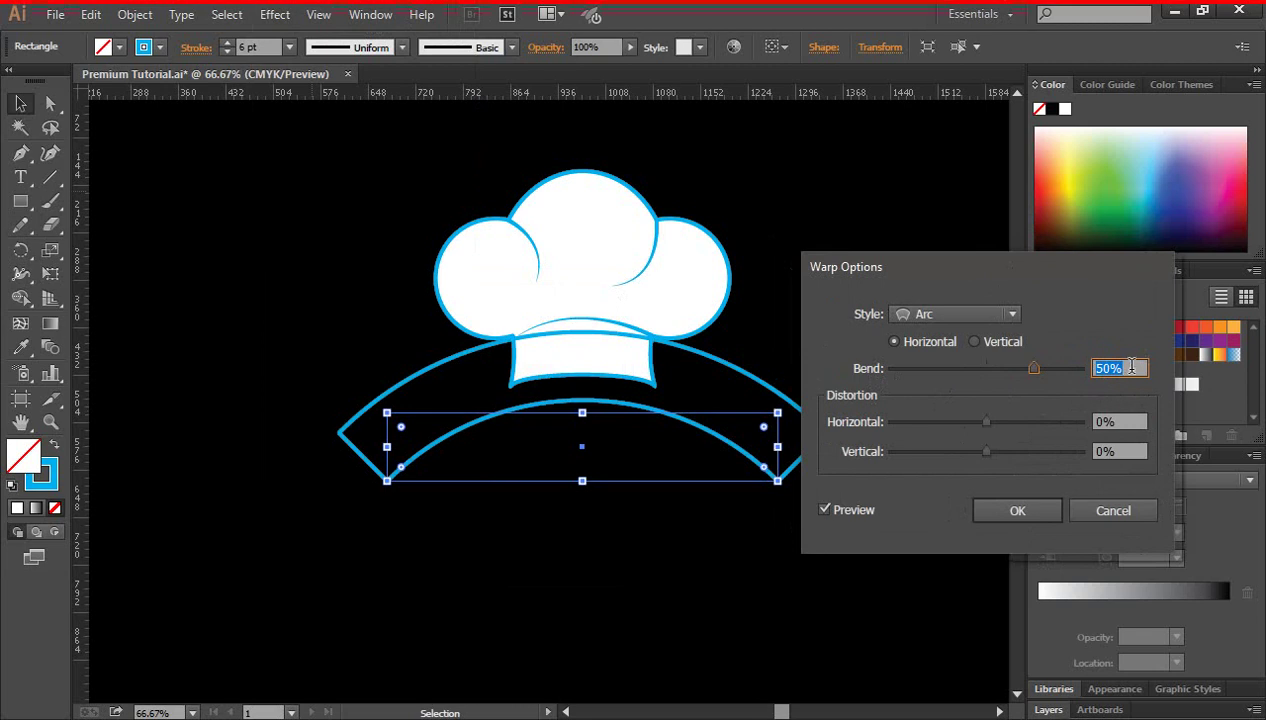
{"action": "type", "text": "28"}
{"action": "left_click", "coordinate": [1010, 511]}
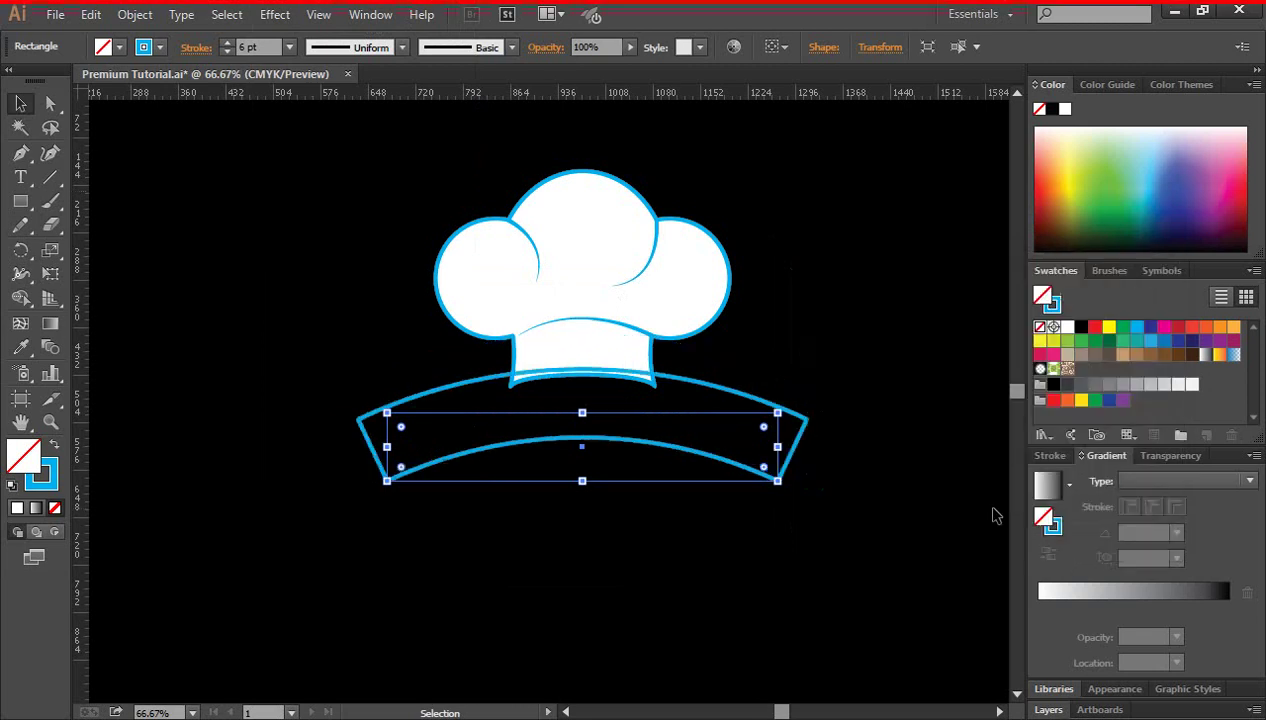
{"action": "left_click", "coordinate": [680, 371]}
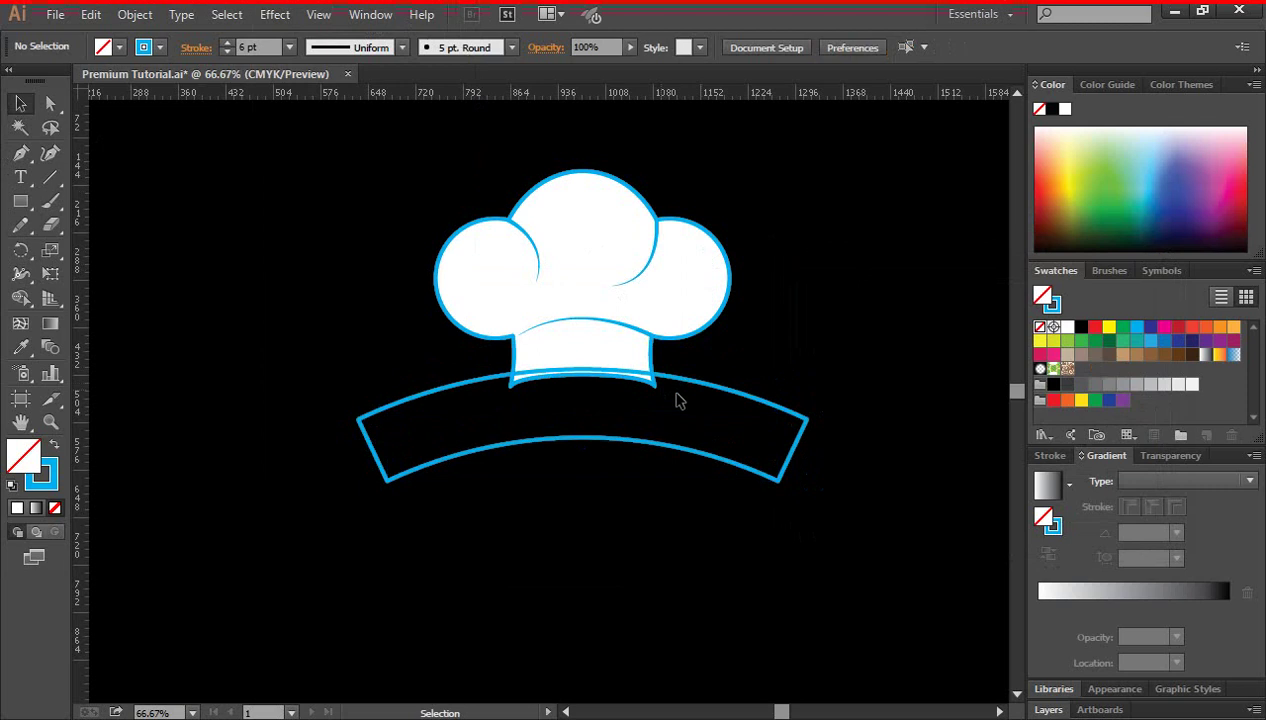
Move the arched banner down so that a small gap separates its upper edge from the hat's base
{"action": "left_click_drag", "start_coordinate": [690, 388], "coordinate": [690, 404]}
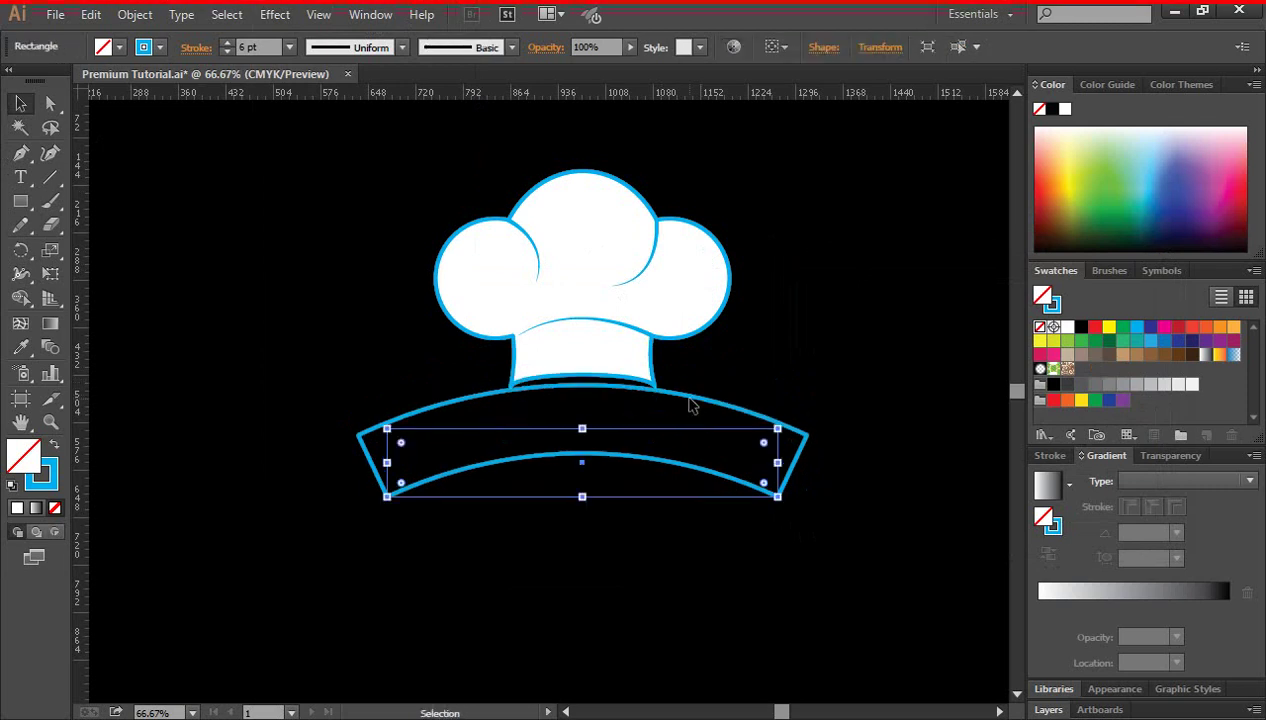
{"action": "key", "text": "Down"}
{"action": "key", "text": "Down"}
{"action": "key", "text": "Down"}
{"action": "key", "text": "Down"}
{"action": "key", "text": "Down"}
{"action": "key", "text": "Down"}
{"action": "key", "text": "Down"}
{"action": "key", "text": "Down"}
{"action": "key", "text": "Down"}
{"action": "key", "text": "Down"}
{"action": "key", "text": "Down"}
{"action": "key", "text": "Down"}
{"action": "key", "text": "Down"}
{"action": "key", "text": "Down"}
{"action": "key", "text": "Down"}
{"action": "key", "text": "Down"}
{"action": "key", "text": "Down"}
{"action": "key", "text": "Down"}
{"action": "key", "text": "Down"}
{"action": "key", "text": "Down"}
{"action": "key", "text": "Down"}
{"action": "key", "text": "Down"}
{"action": "key", "text": "Down"}
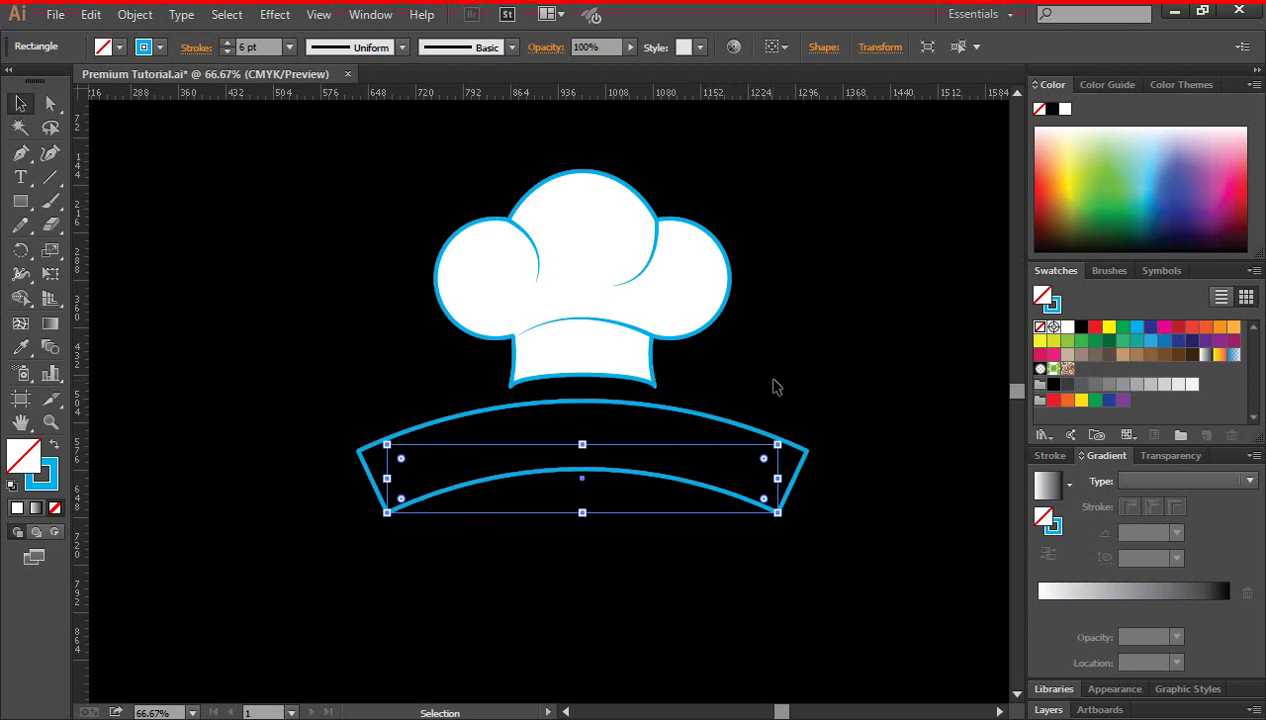
Round all corners of the arched banner with a radius of about 29 px
{"action": "left_click", "coordinate": [52, 105]}
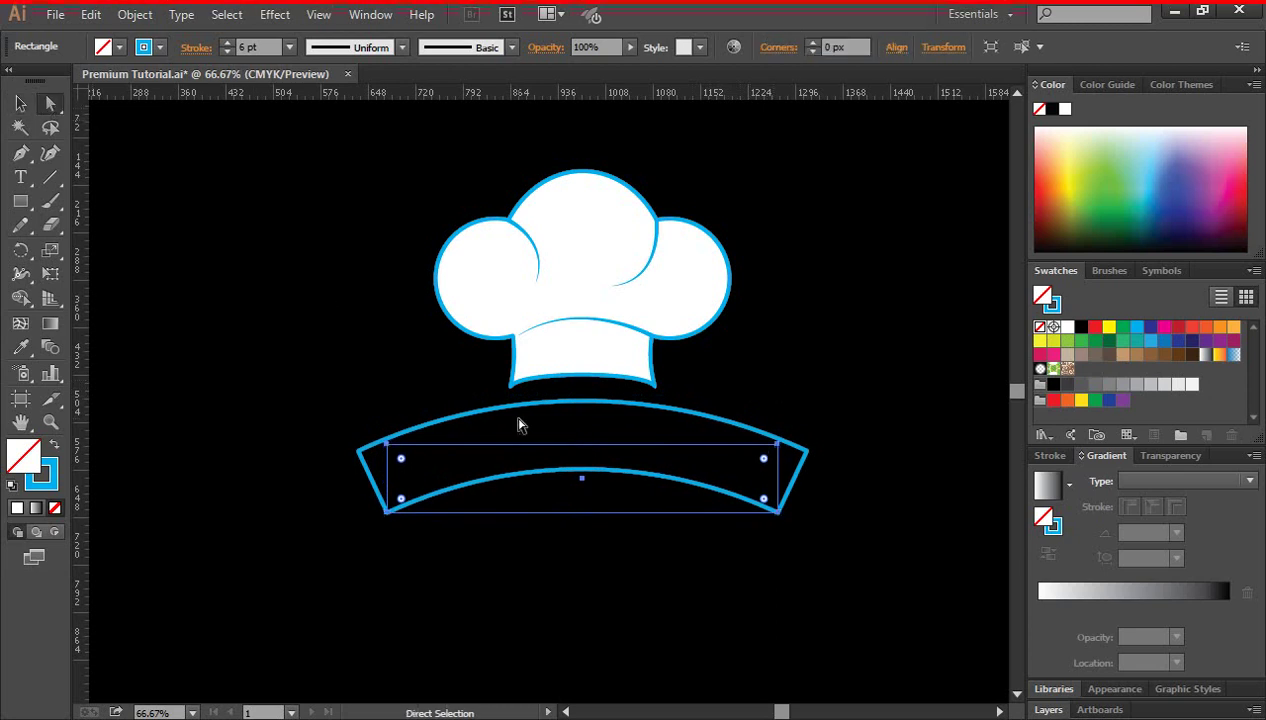
{"action": "left_click_drag", "start_coordinate": [401, 459], "coordinate": [408, 468]}
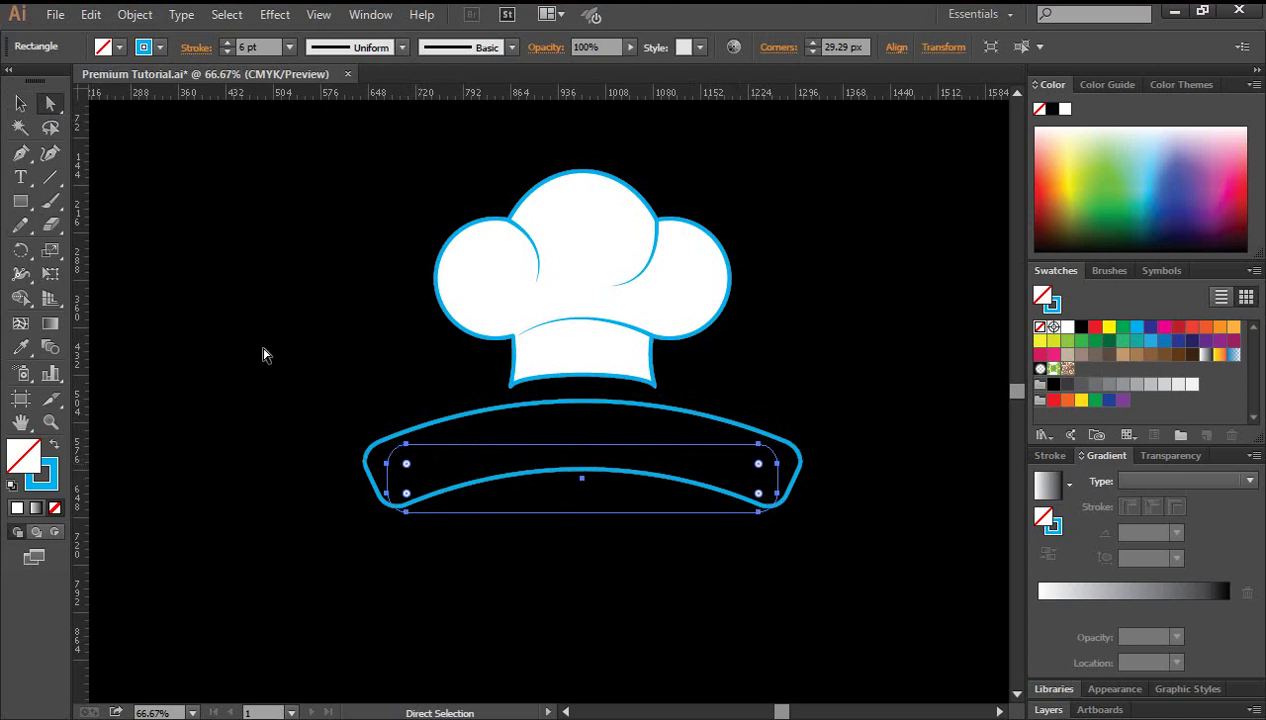
{"action": "left_click", "coordinate": [20, 104]}
{"action": "left_click", "coordinate": [255, 286]}
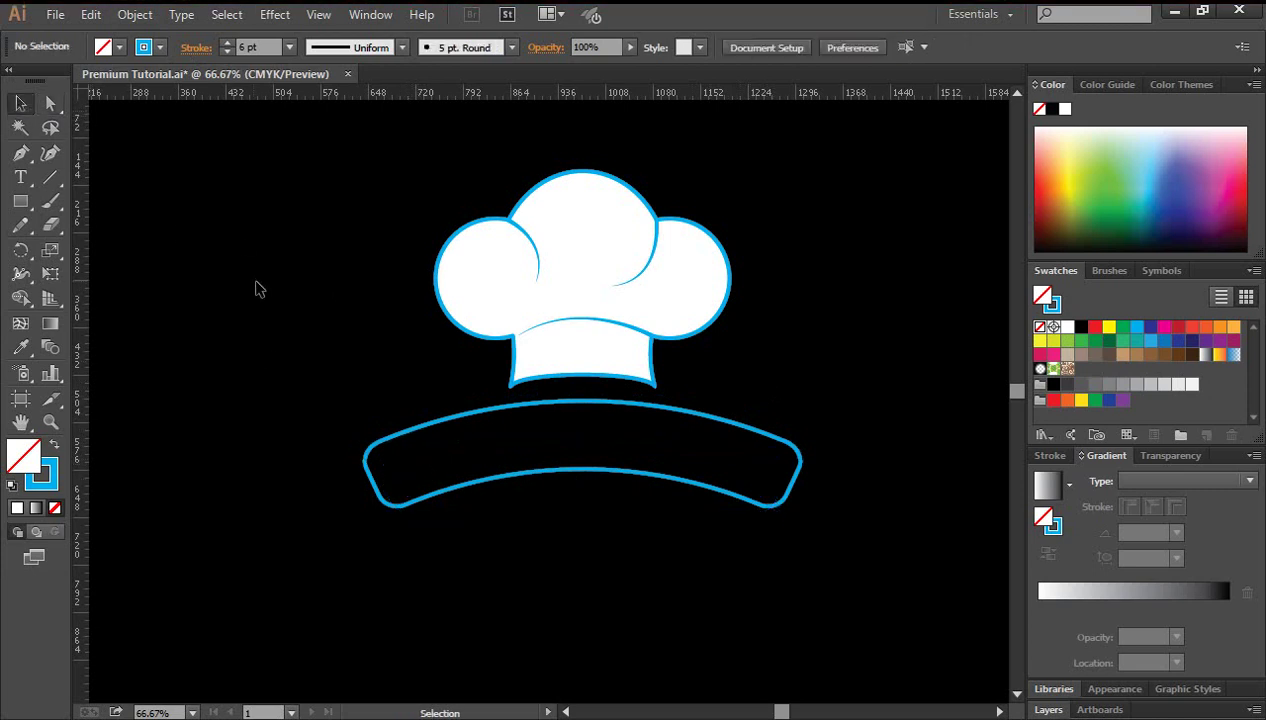
Add the white text COOKING beside the chef hat in Arial Bold at 72 pt
{"action": "scroll", "coordinate": [597, 517], "scroll_direction": "down", "scroll_amount": 2}
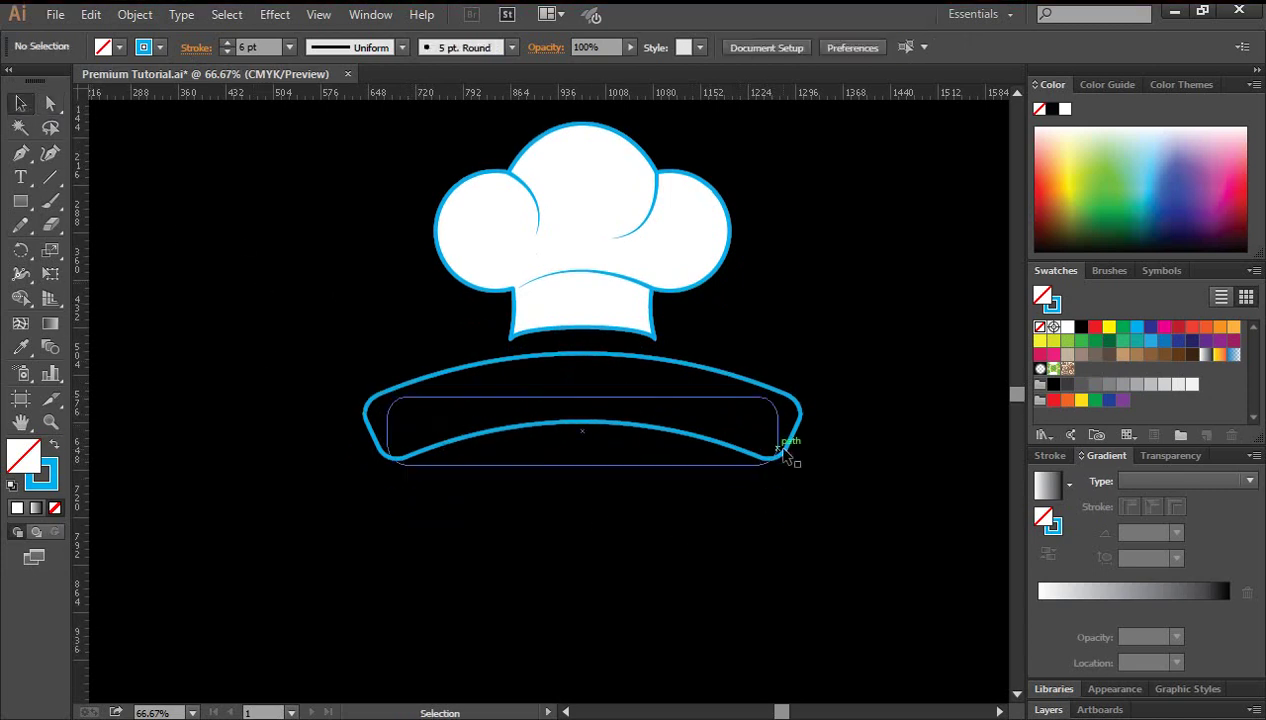
{"action": "left_click", "coordinate": [20, 177]}
{"action": "left_click", "coordinate": [288, 317]}
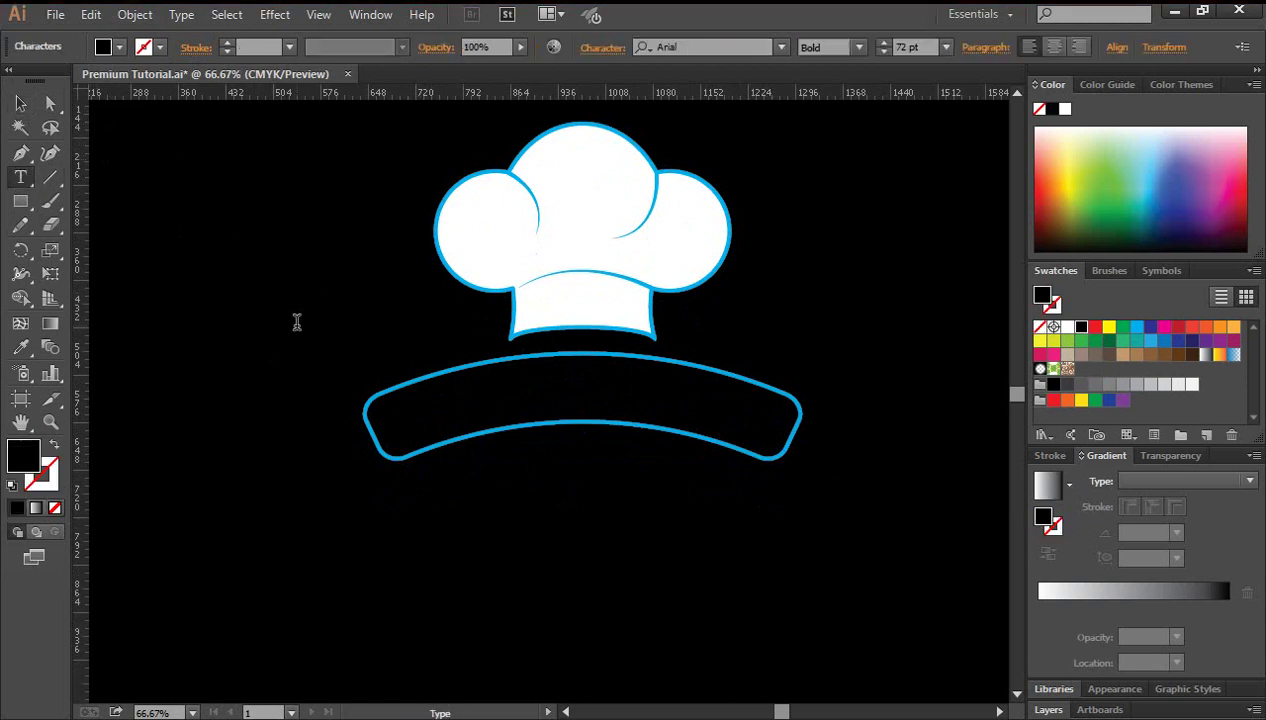
{"action": "left_click", "coordinate": [1066, 328]}
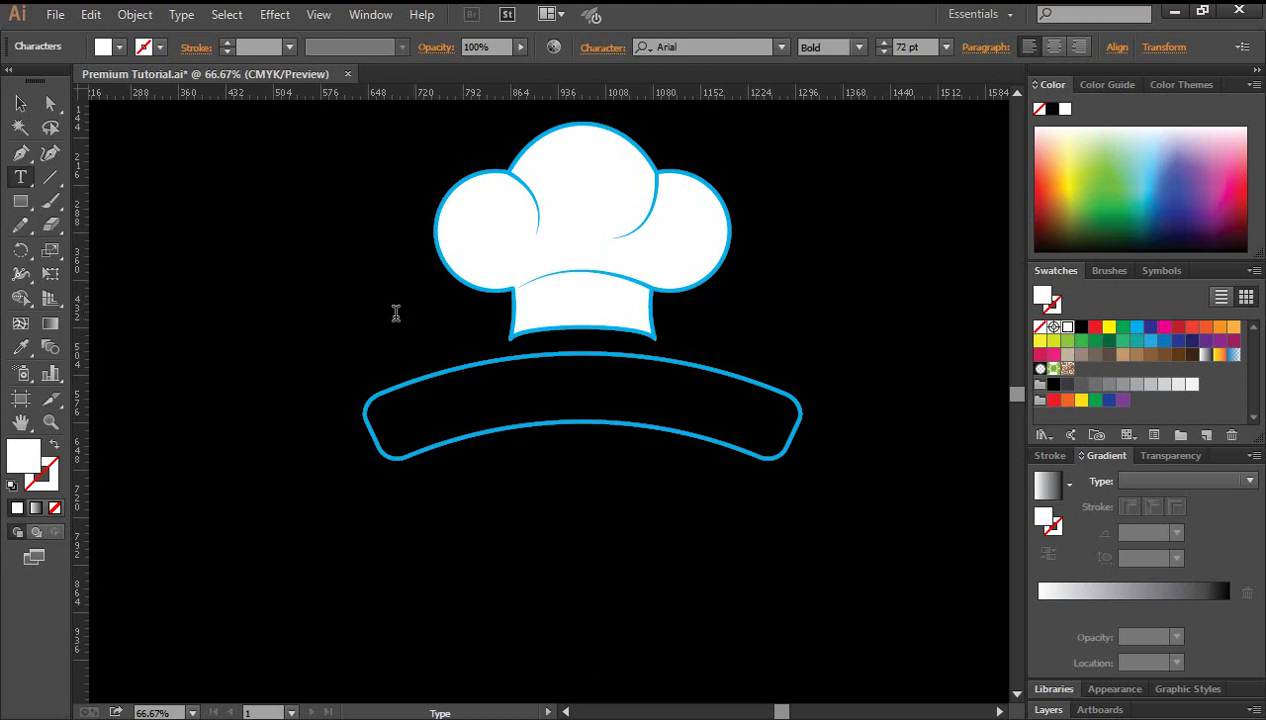
{"action": "type", "text": "CO"}
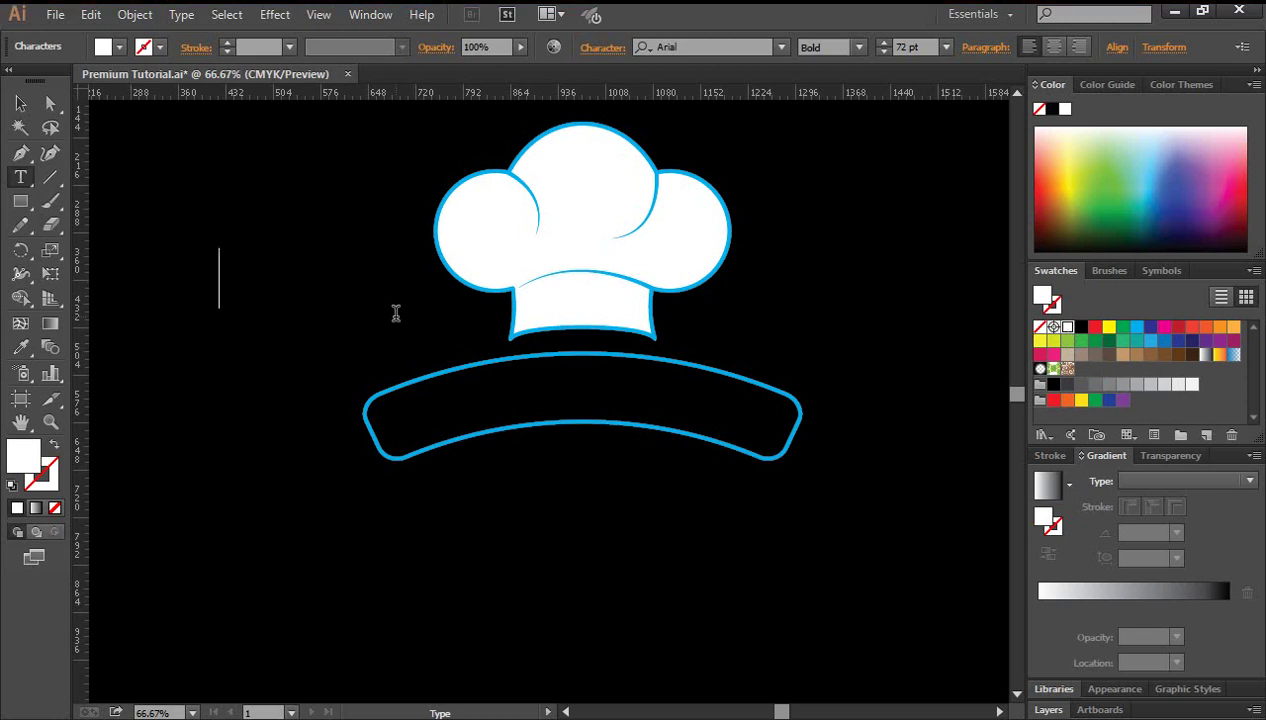
{"action": "type", "text": "COOKING"}
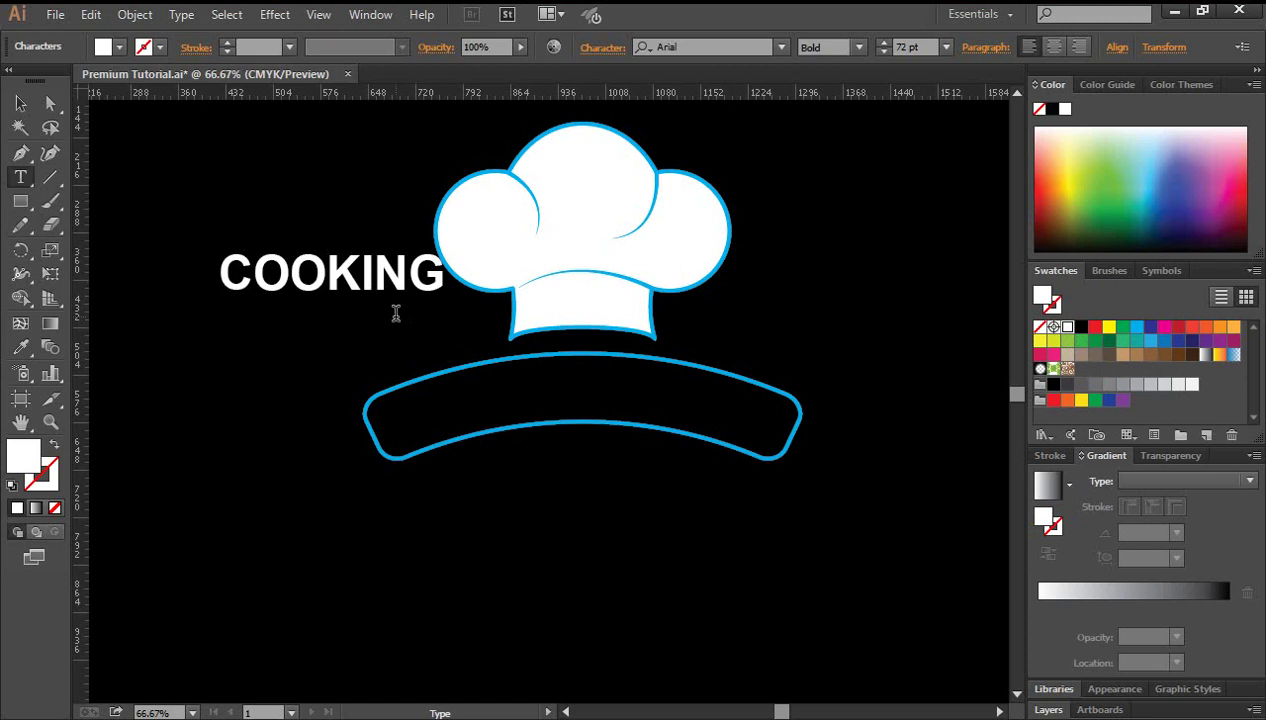
Move the COOKING text below the arched banner and enlarge it to about 99 pt
{"action": "left_click", "coordinate": [20, 103]}
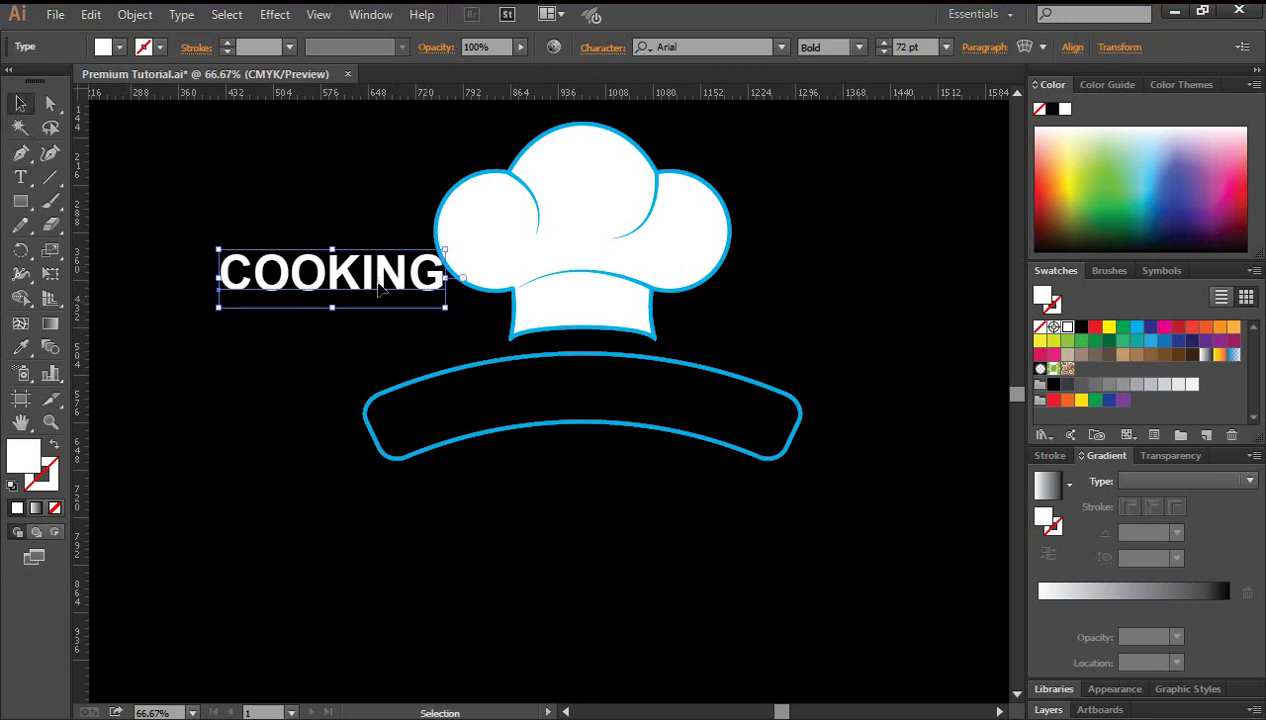
{"action": "left_click_drag", "start_coordinate": [377, 284], "coordinate": [763, 550]}
{"action": "left_click_drag", "start_coordinate": [658, 494], "coordinate": [648, 496]}
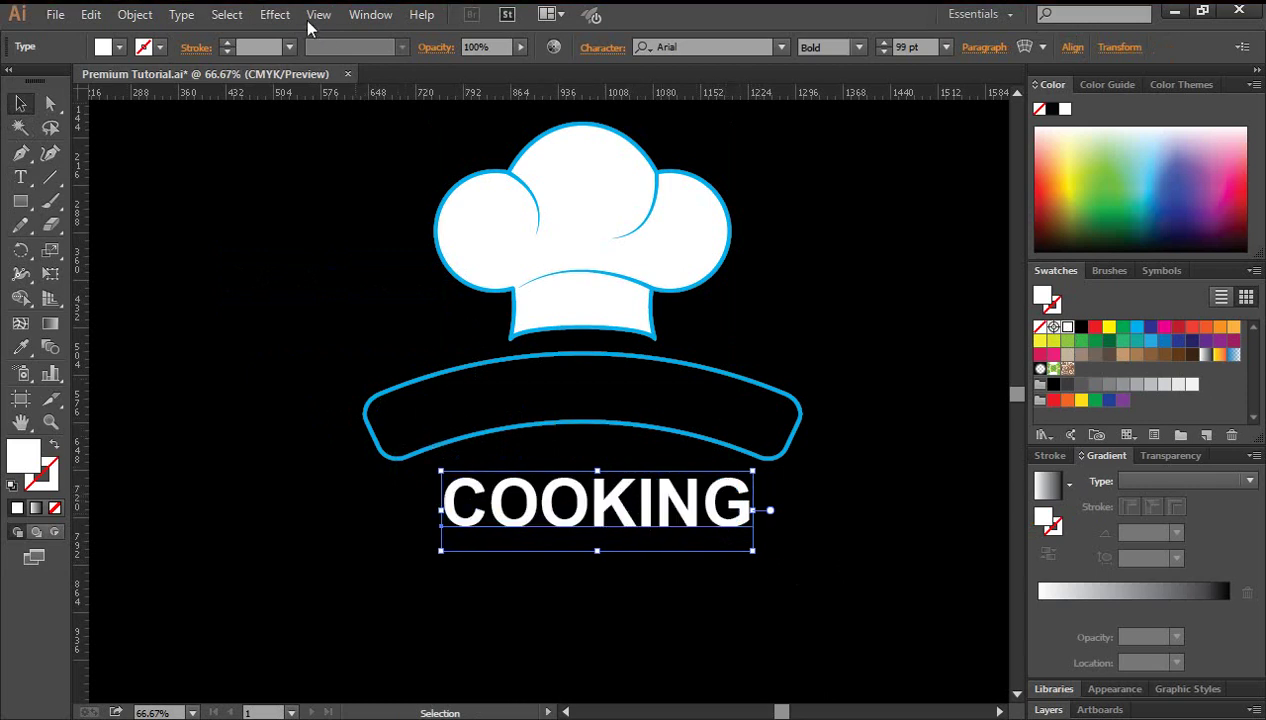
Apply an Arc warp effect to the COOKING text with a horizontal bend of 28%
{"action": "left_click", "coordinate": [275, 14]}
{"action": "mouse_move", "coordinate": [360, 270]}
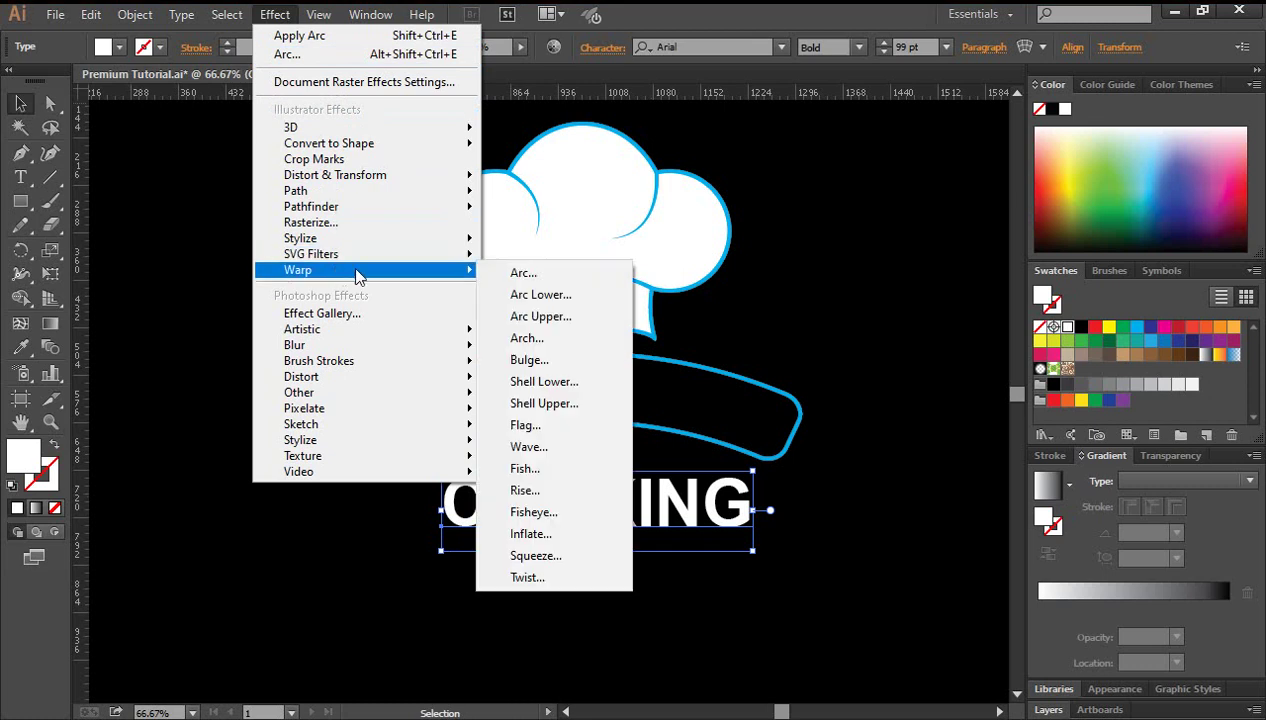
{"action": "left_click", "coordinate": [523, 273]}
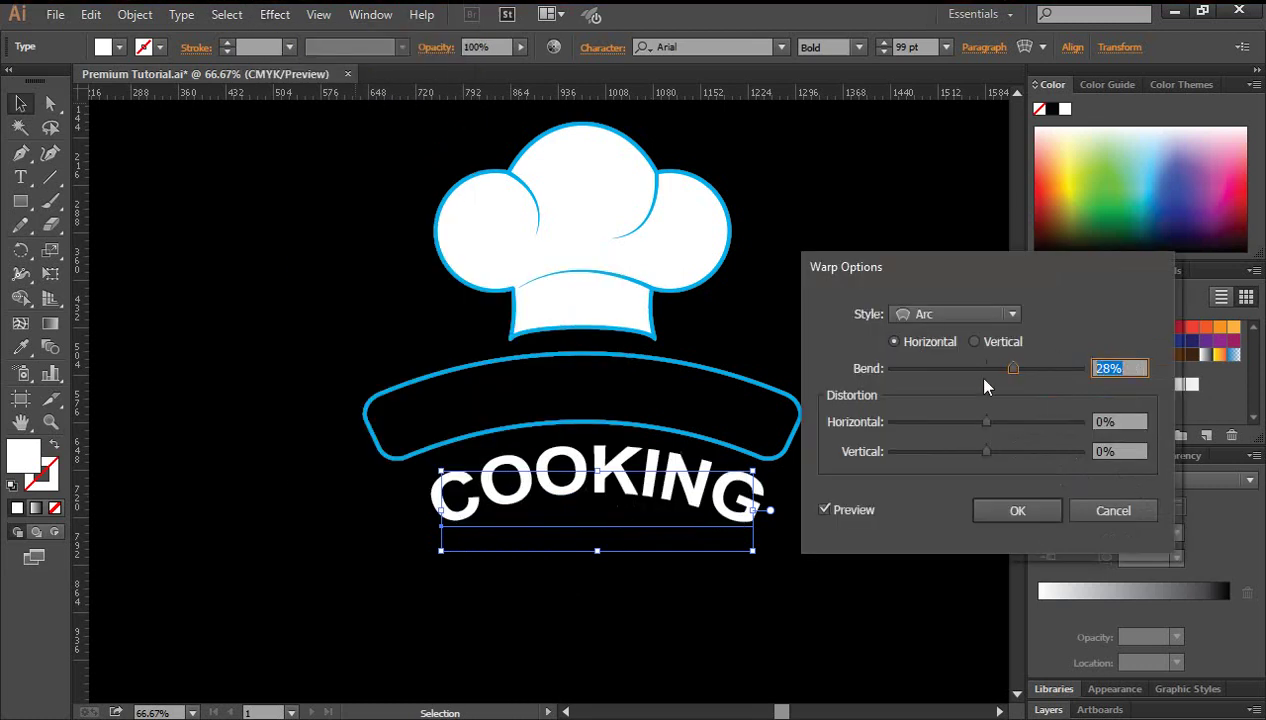
{"action": "left_click", "coordinate": [1017, 510]}
{"action": "left_click", "coordinate": [895, 495]}
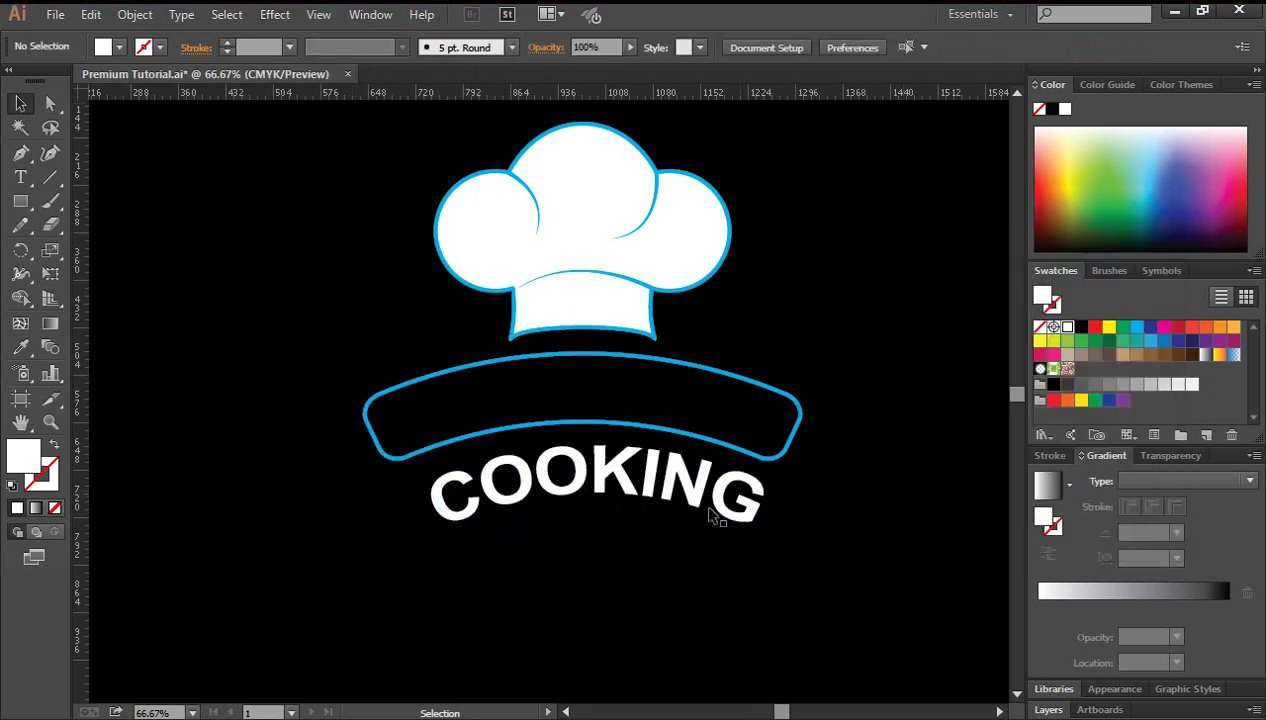
Place the arched COOKING text inside the banner, scale it down to about 89 pt and nudge it slightly upward
{"action": "left_click_drag", "start_coordinate": [712, 514], "coordinate": [712, 424]}
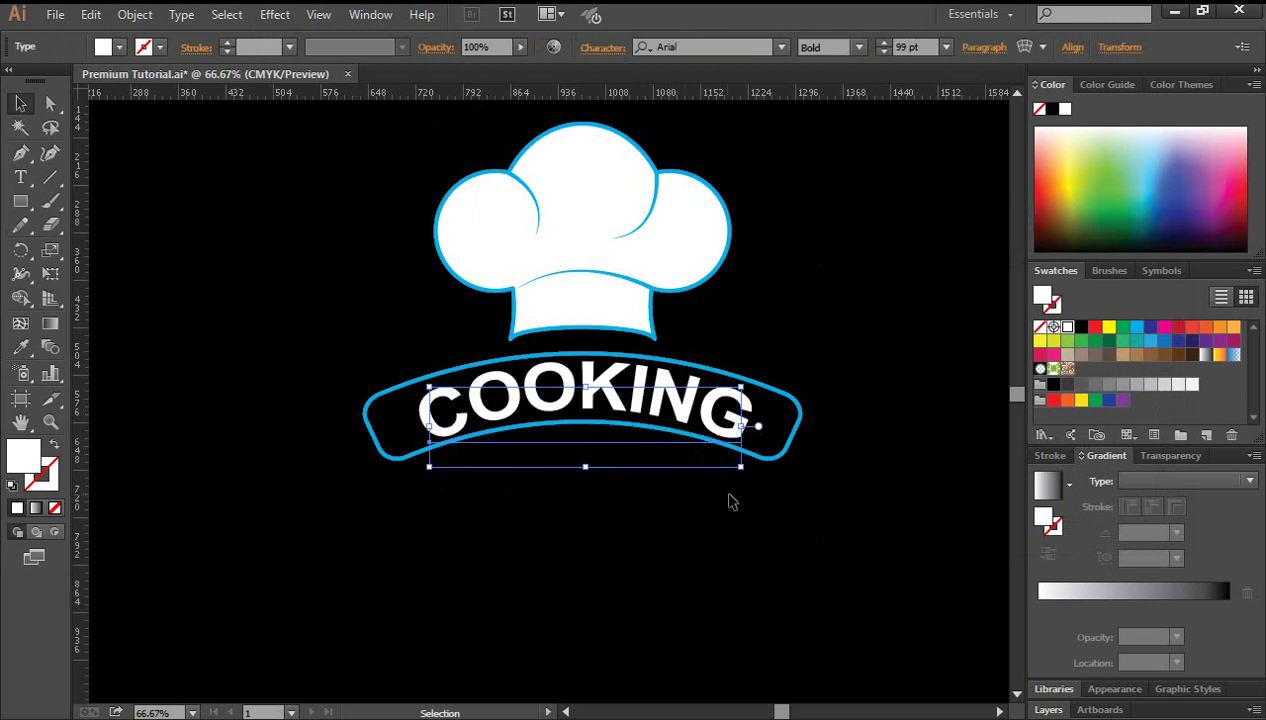
{"action": "mouse_move", "coordinate": [740, 469]}
{"action": "left_mouse_down"}
{"action": "mouse_move", "coordinate": [729, 452]}
{"action": "mouse_move", "coordinate": [726, 462]}
{"action": "left_mouse_up"}
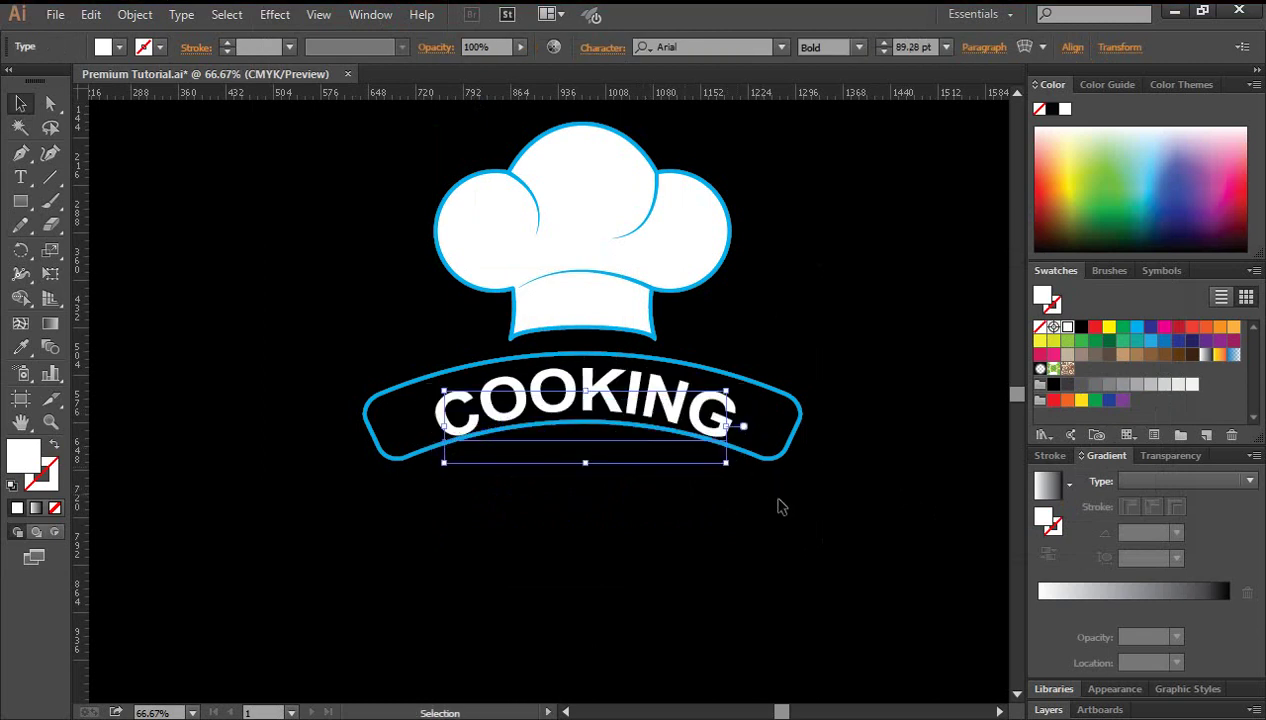
{"action": "key", "text": "Up"}
{"action": "key", "text": "Up"}
{"action": "key", "text": "Up"}
{"action": "key", "text": "Up"}
{"action": "key", "text": "Up"}
{"action": "key", "text": "Up"}
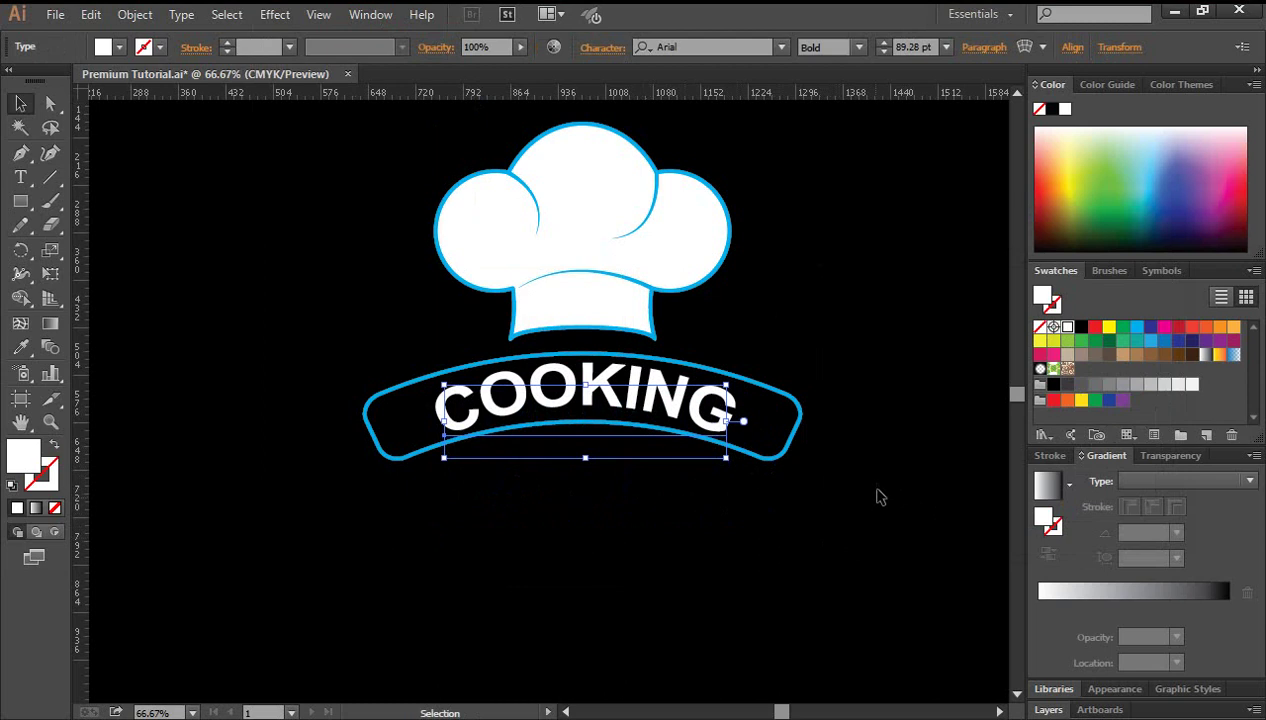
{"action": "left_click", "coordinate": [788, 466]}
{"action": "left_click", "coordinate": [785, 440]}
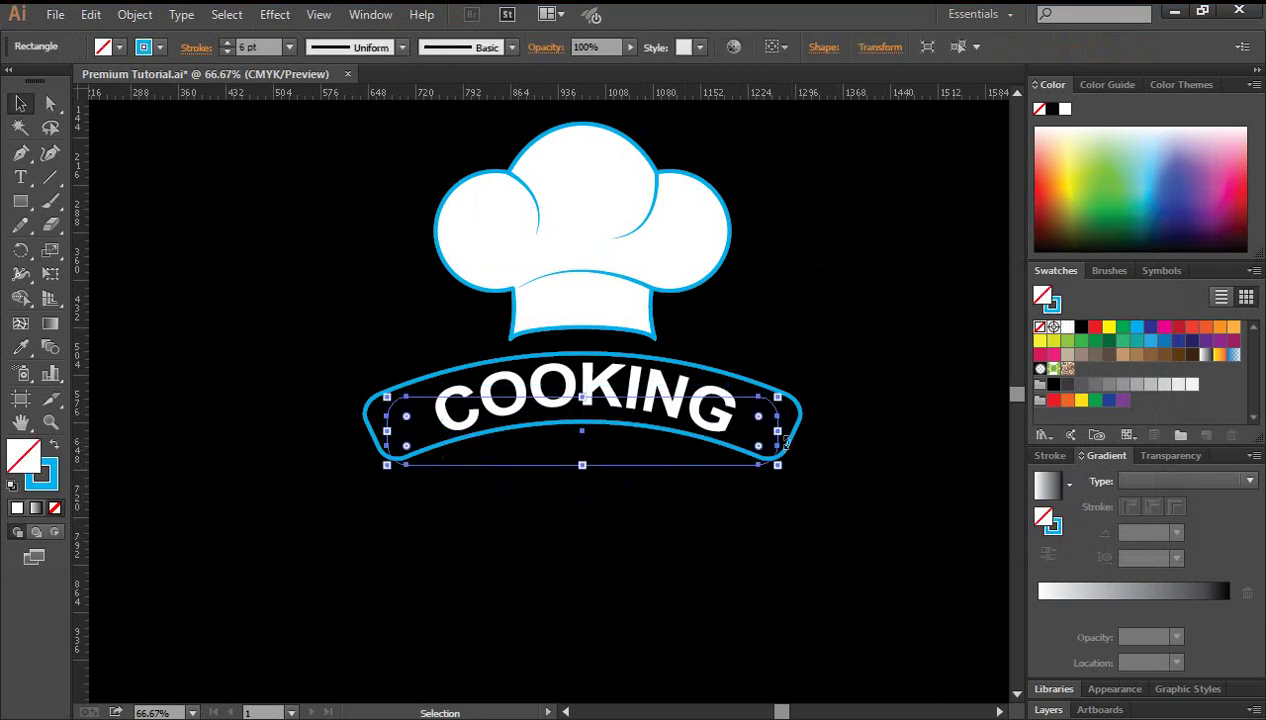
{"action": "left_click", "coordinate": [838, 479]}
Change the font of the arched COOKING text to Agency FB
{"action": "left_click", "coordinate": [648, 390]}
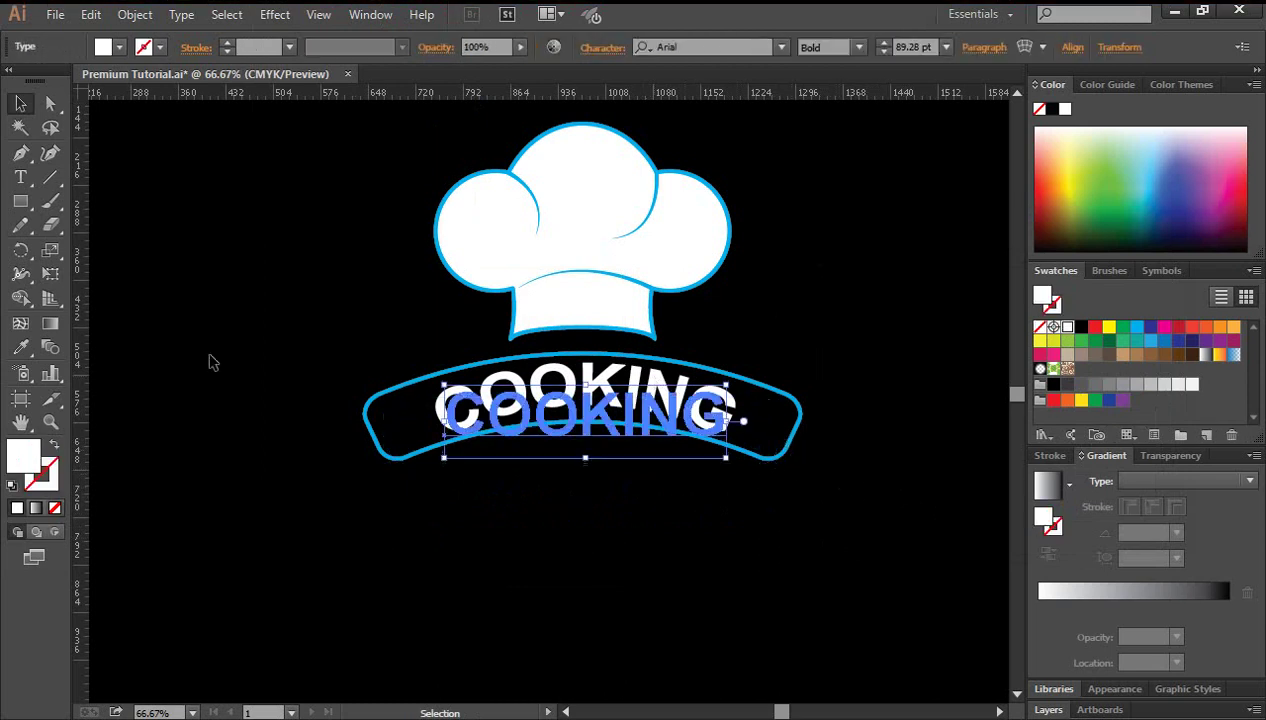
{"action": "left_click", "coordinate": [20, 178]}
{"action": "left_click_drag", "start_coordinate": [439, 412], "coordinate": [718, 427]}
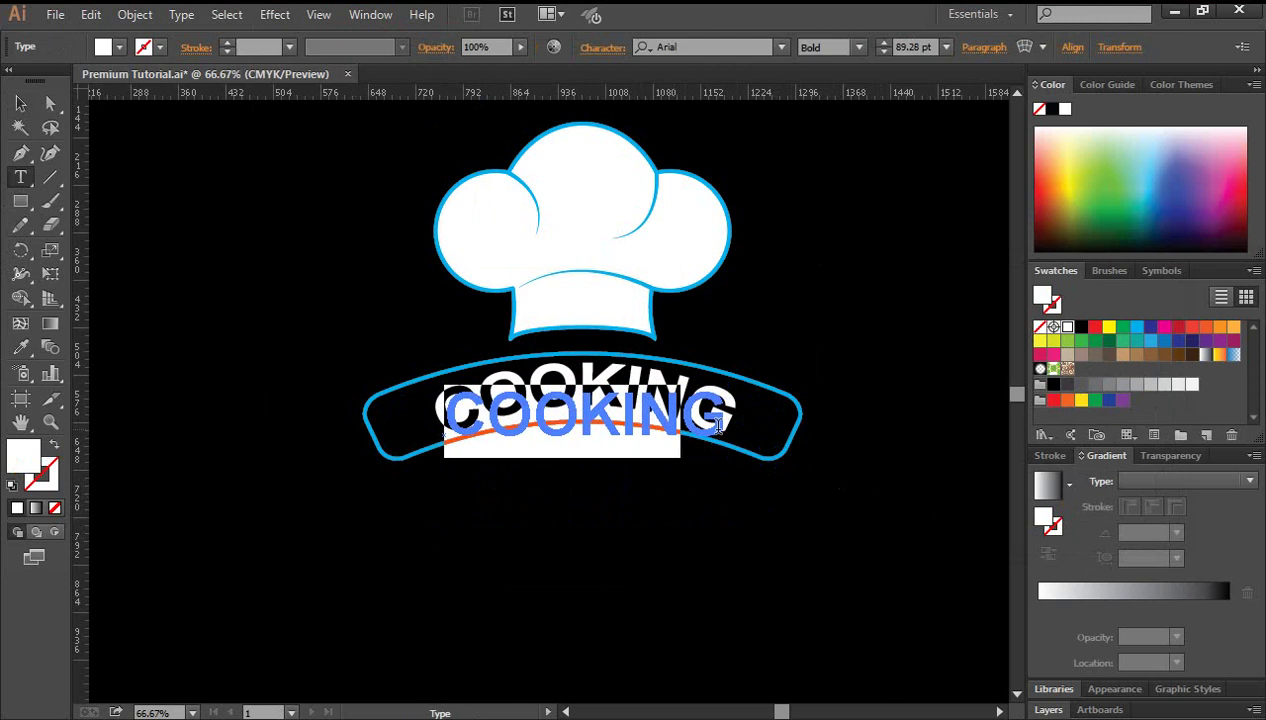
{"action": "left_click", "coordinate": [780, 48]}
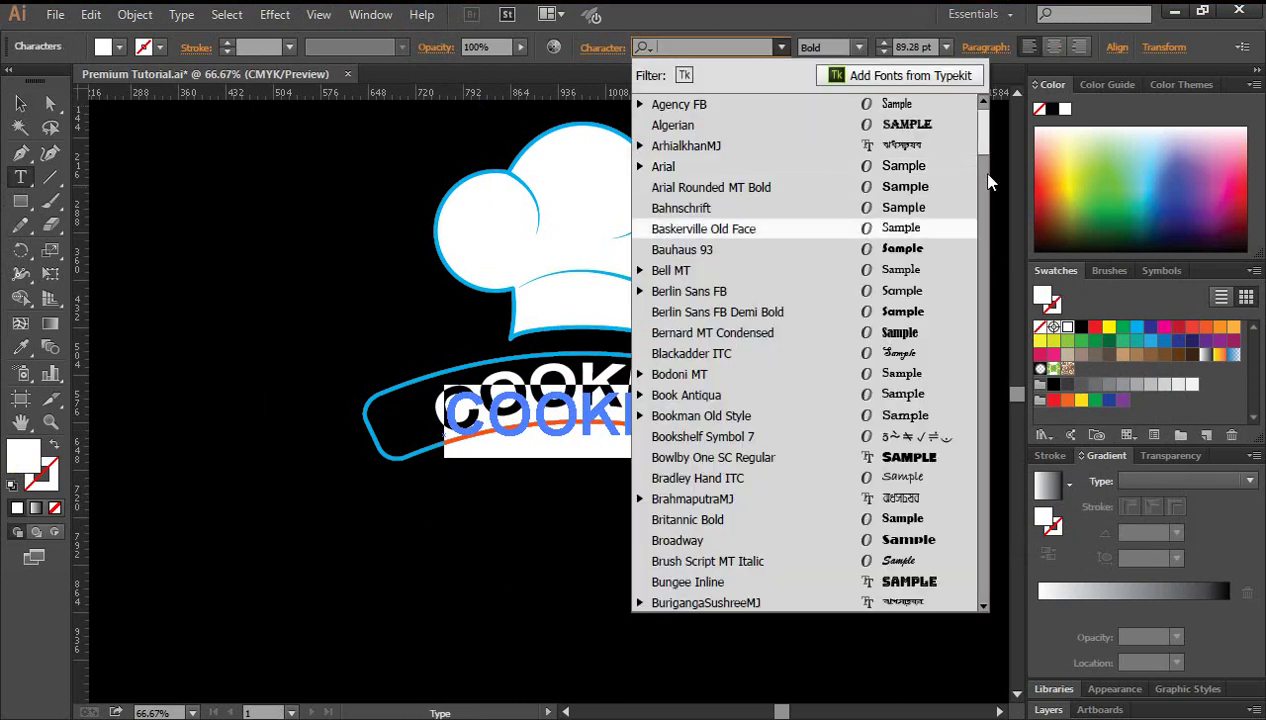
{"action": "left_click", "coordinate": [690, 106]}
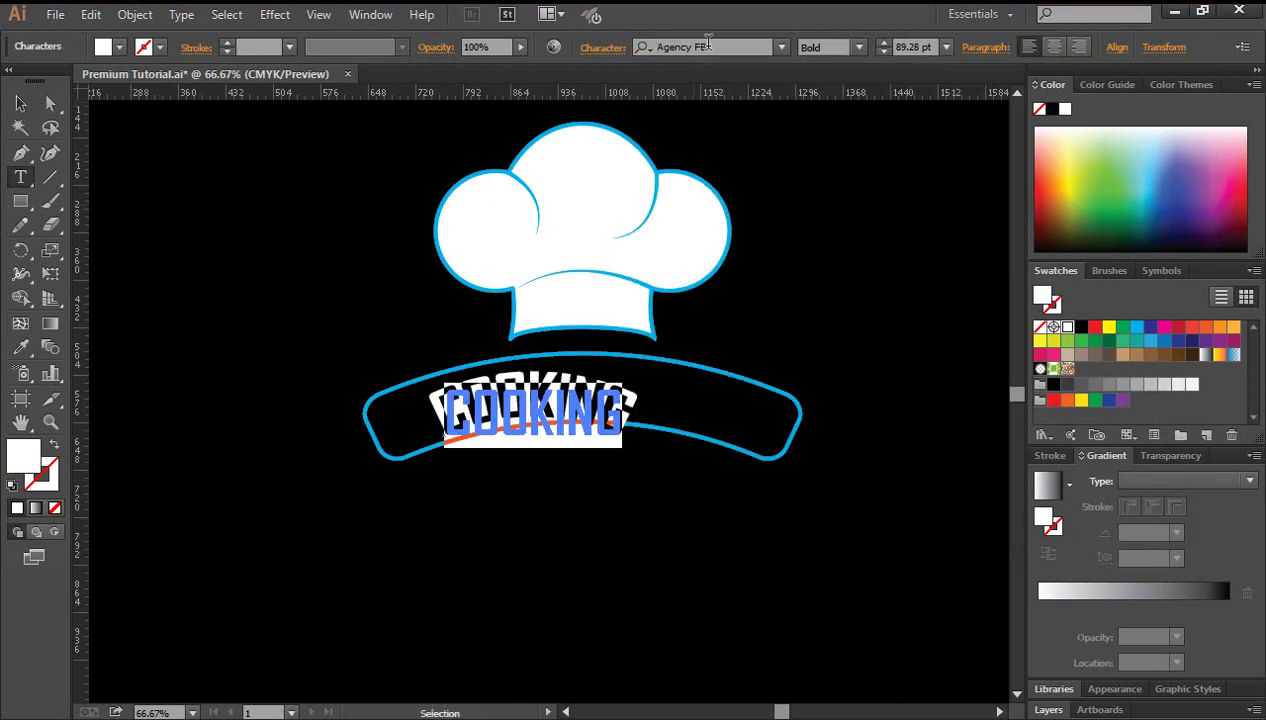
Try different font families on the arched COOKING text, set it to Algerian and deselect it
{"action": "left_click", "coordinate": [722, 47]}
{"action": "key", "text": "Down"}
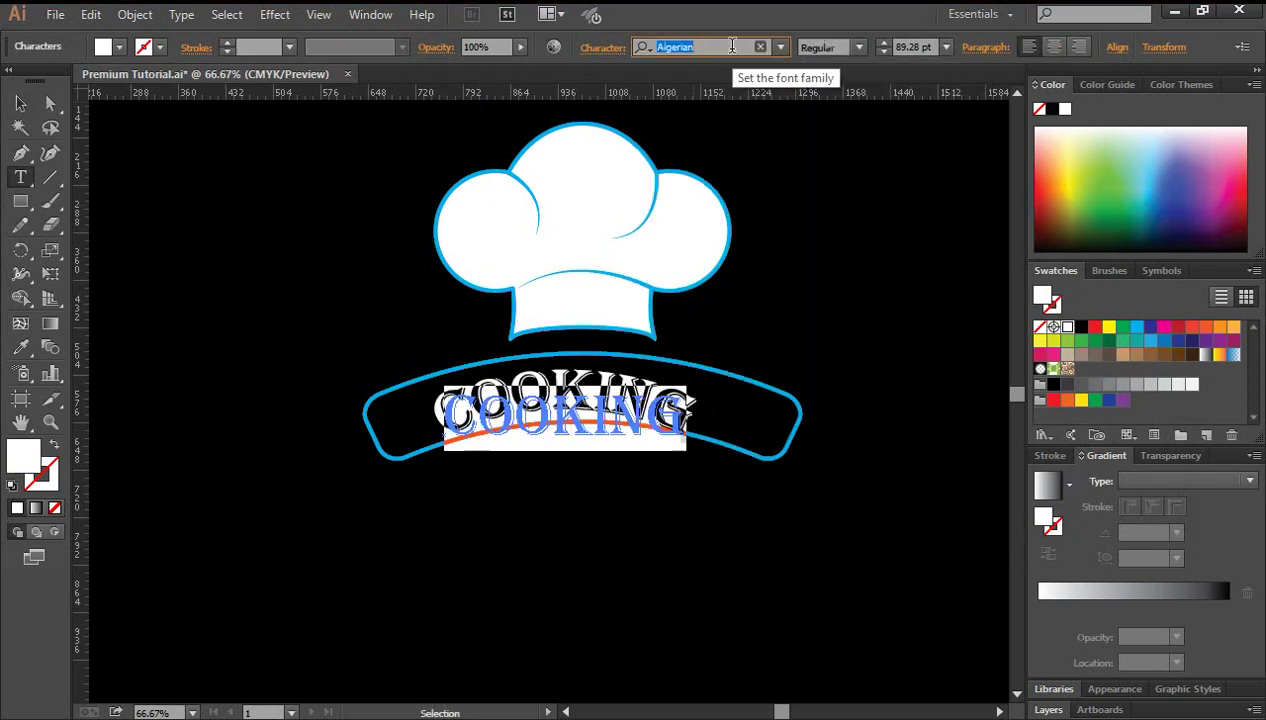
{"action": "key", "text": "Down"}
{"action": "key", "text": "Down"}
{"action": "key", "text": "Down"}
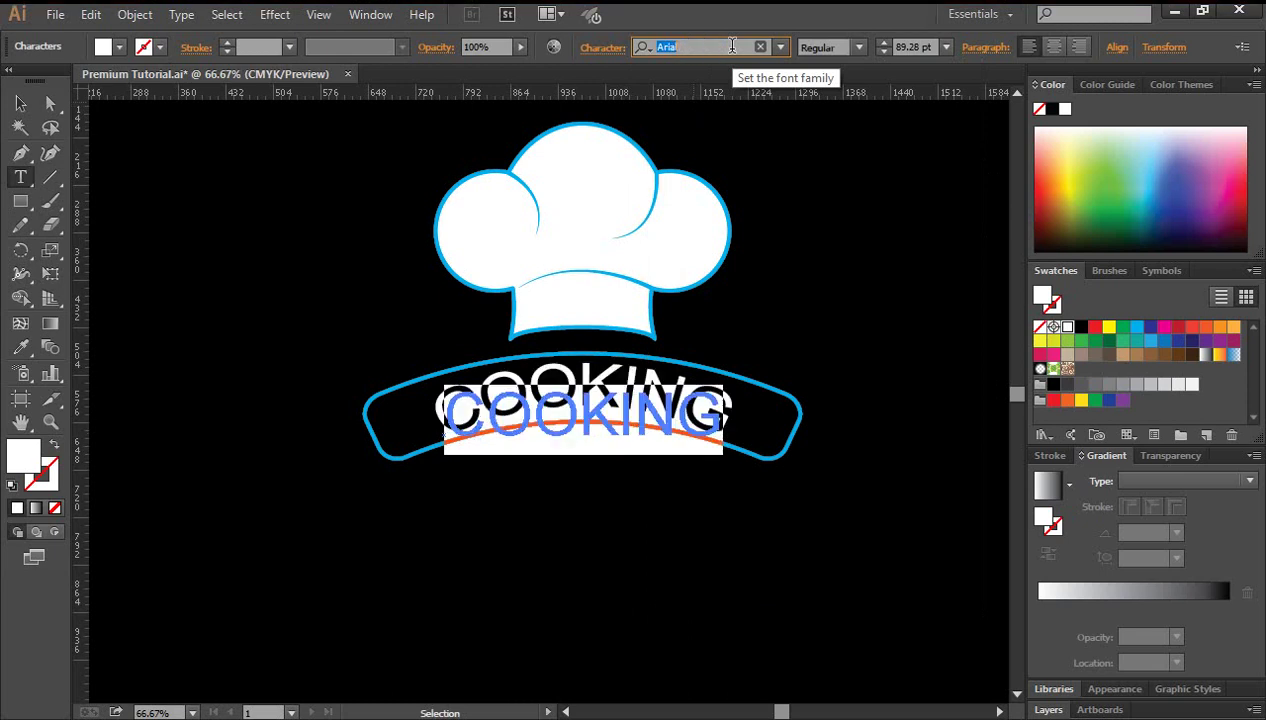
{"action": "key", "text": "Down"}
{"action": "key", "text": "Down"}
{"action": "key", "text": "Down"}
{"action": "key", "text": "Down"}
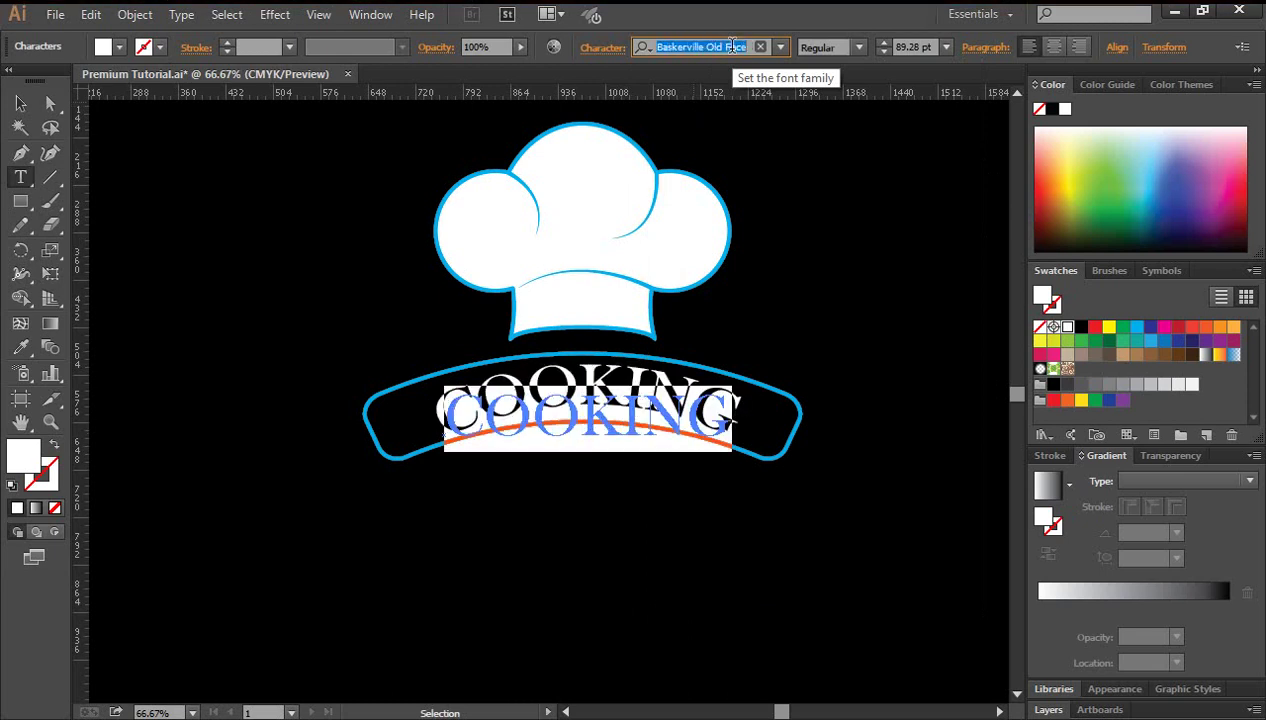
{"action": "key", "text": "Down"}
{"action": "key", "text": "Down"}
{"action": "key", "text": "Down"}
{"action": "key", "text": "Down"}
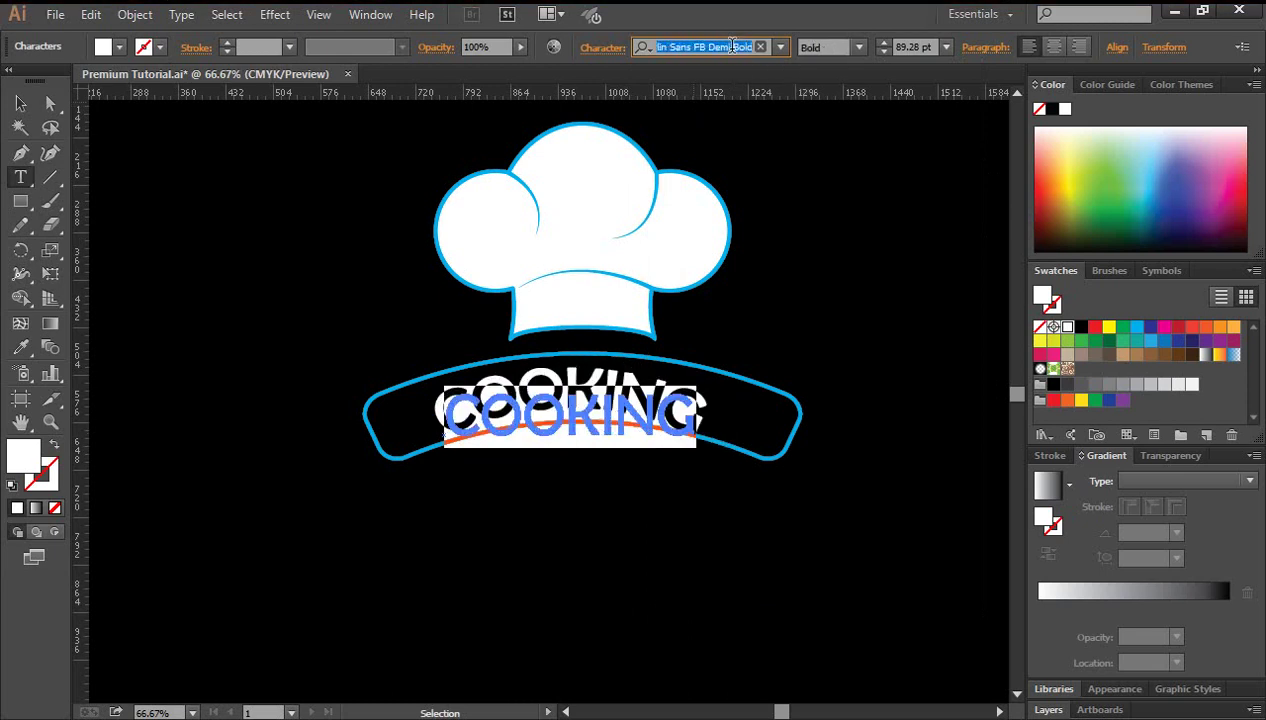
{"action": "key", "text": "Down"}
{"action": "key", "text": "Down"}
{"action": "key", "text": "Down"}
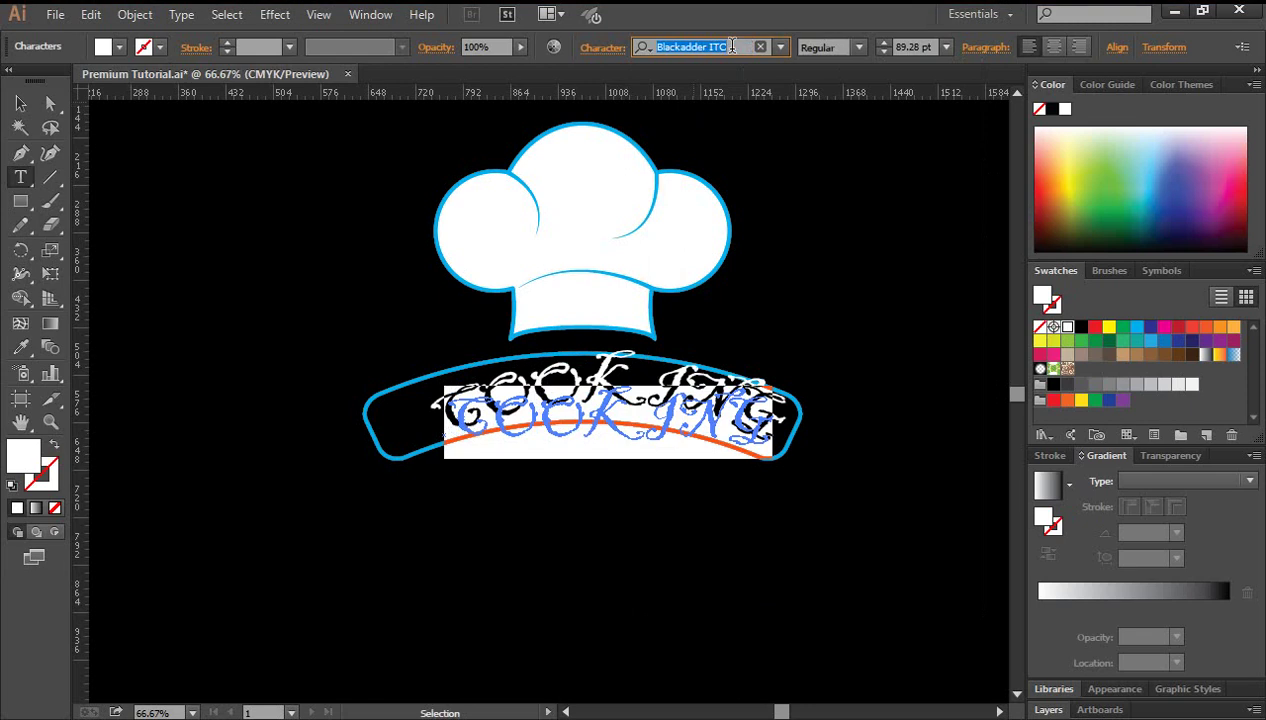
{"action": "key", "text": "Up"}
{"action": "key", "text": "Down"}
{"action": "key", "text": "Down"}
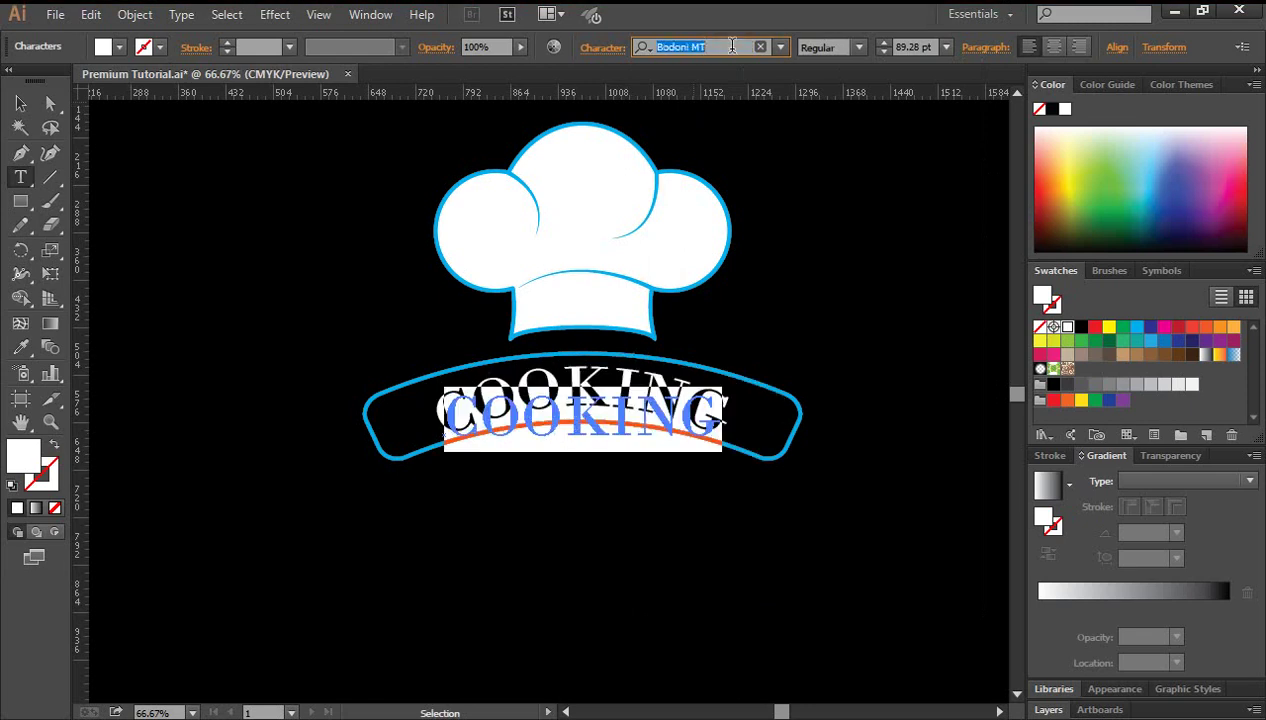
{"action": "key", "text": "Down"}
{"action": "key", "text": "Down"}
{"action": "key", "text": "Down"}
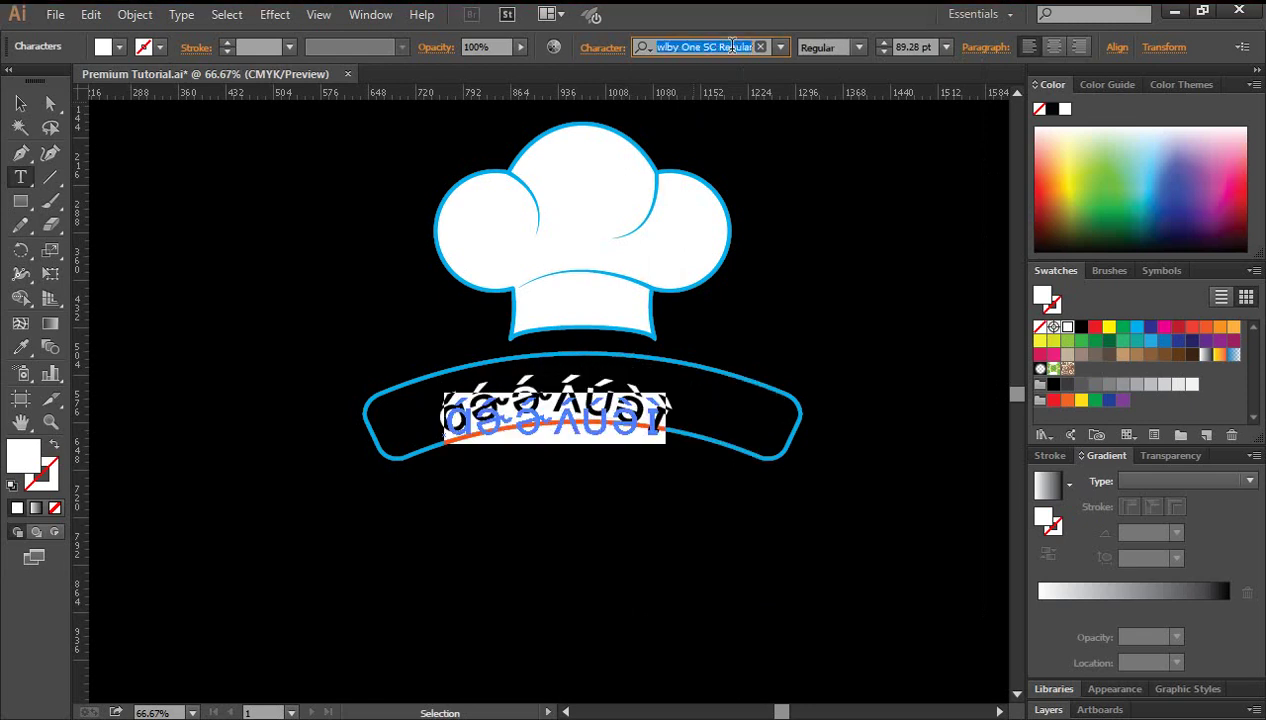
{"action": "key", "text": "Down"}
{"action": "key", "text": "Down"}
{"action": "key", "text": "Down"}
{"action": "key", "text": "Down"}
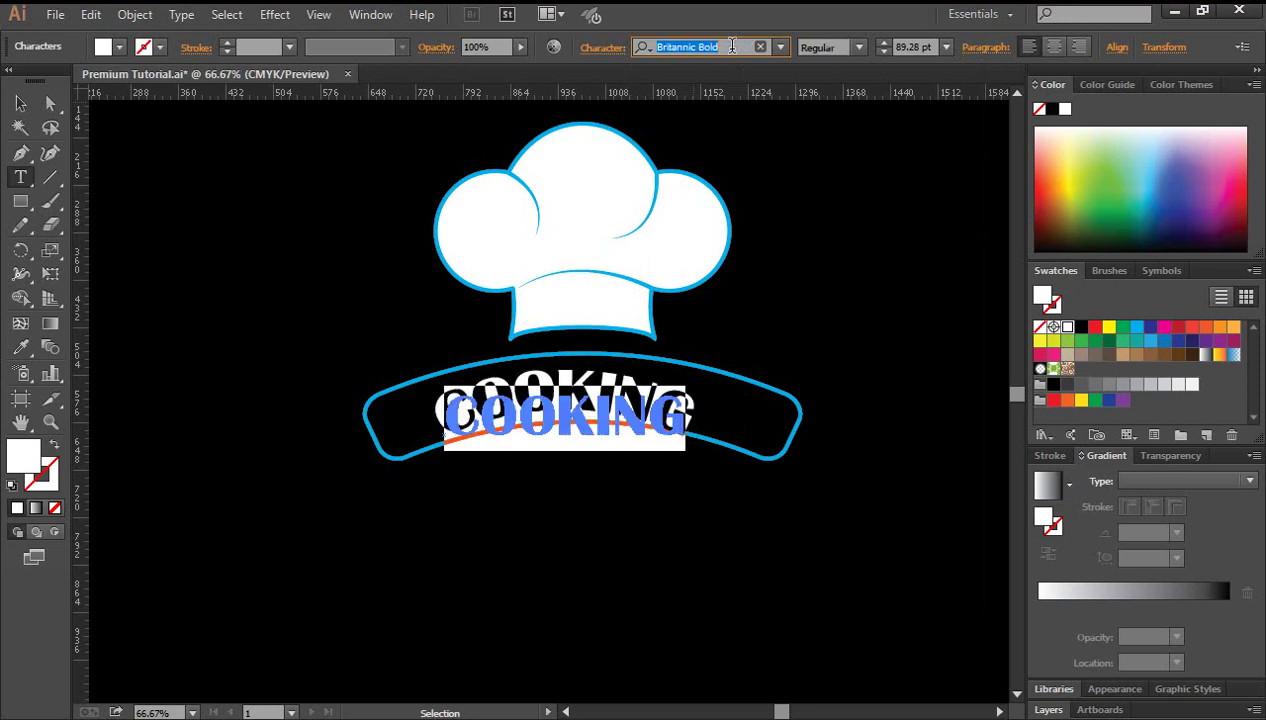
{"action": "key", "text": "Down"}
{"action": "key", "text": "Down"}
{"action": "key", "text": "Down"}
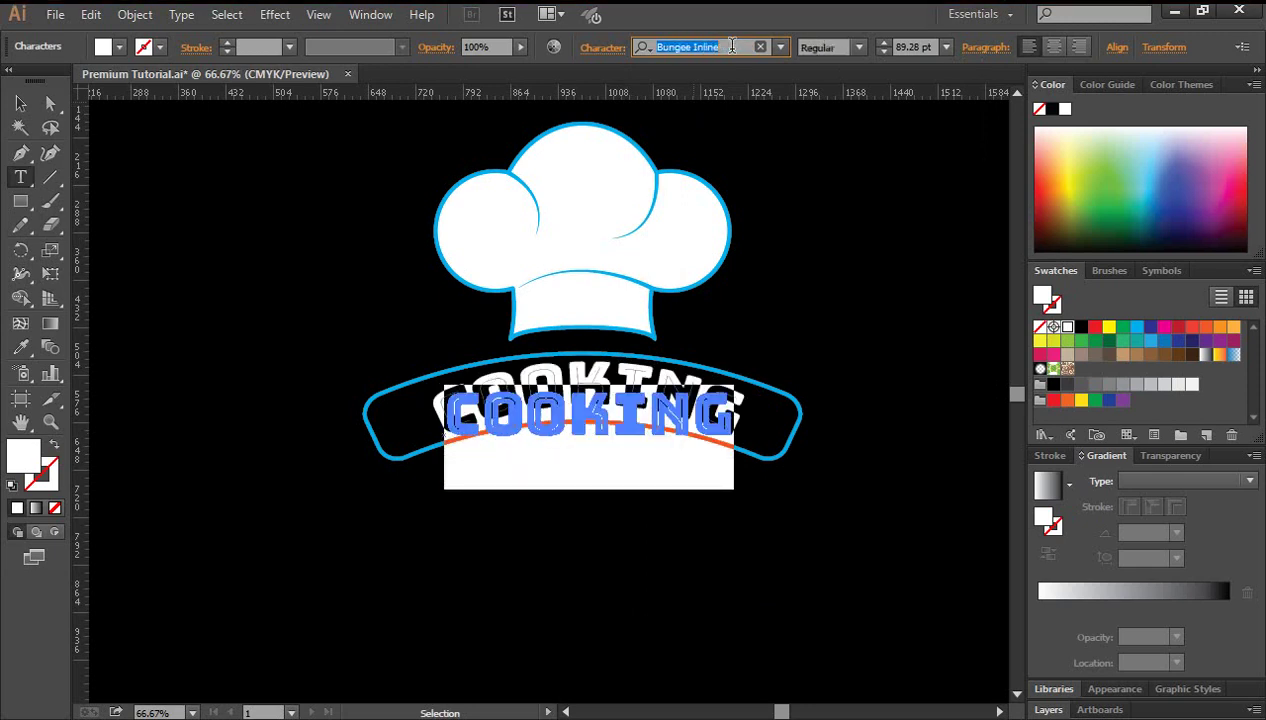
{"action": "key", "text": "Down"}
{"action": "key", "text": "Up"}
{"action": "key", "text": "Down"}
{"action": "key", "text": "Down"}
{"action": "key", "text": "Down"}
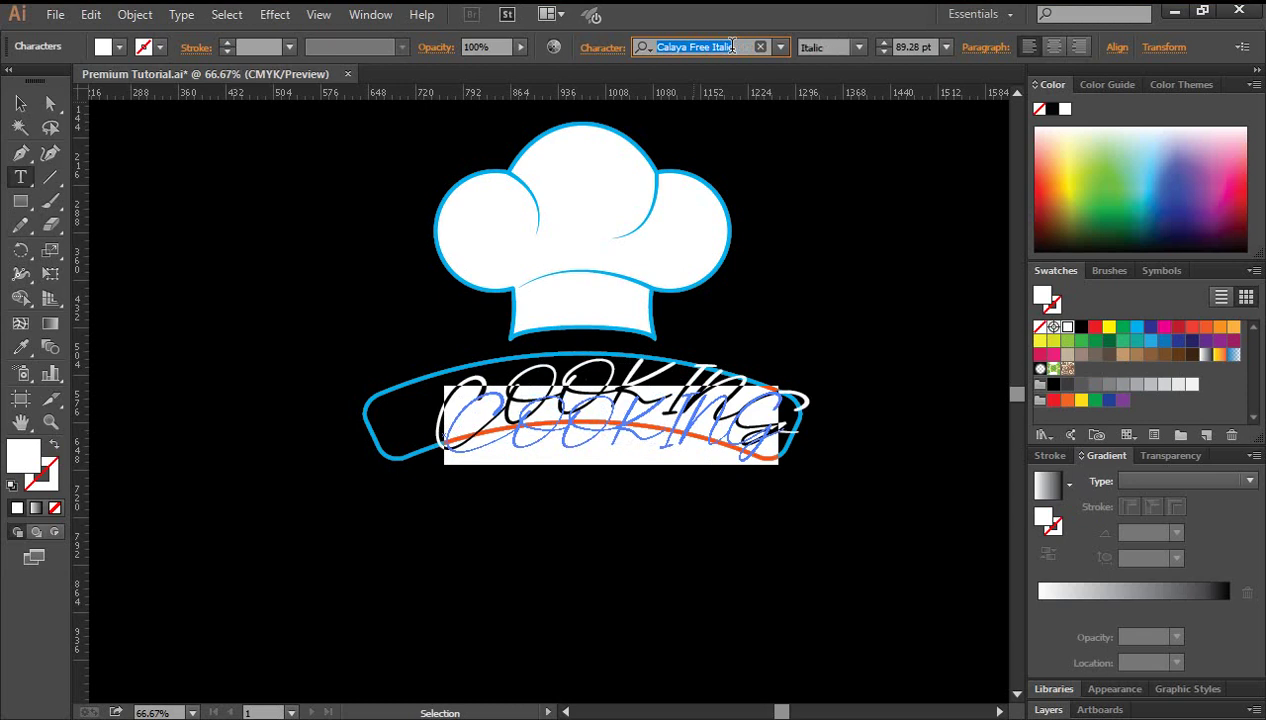
{"action": "key", "text": "Down"}
{"action": "key", "text": "Down"}
{"action": "key", "text": "Down"}
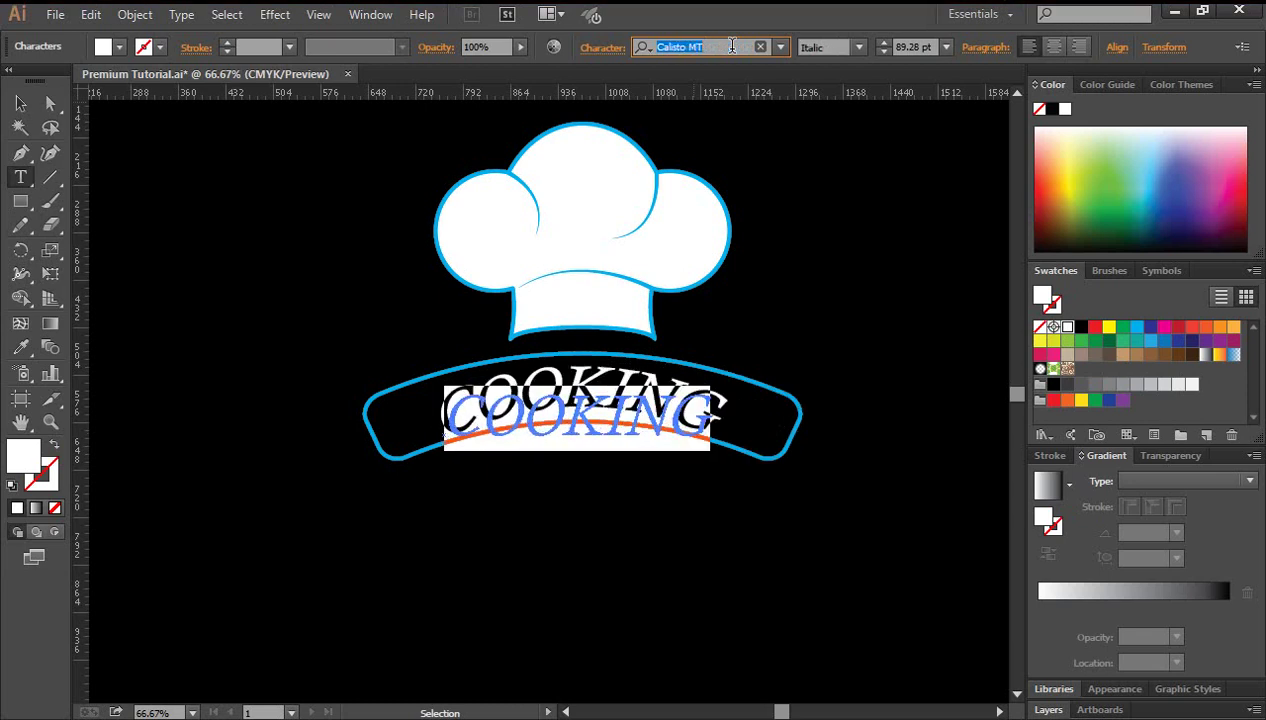
{"action": "key", "text": "Down"}
{"action": "key", "text": "Down"}
{"action": "key", "text": "Down"}
{"action": "key", "text": "Down"}
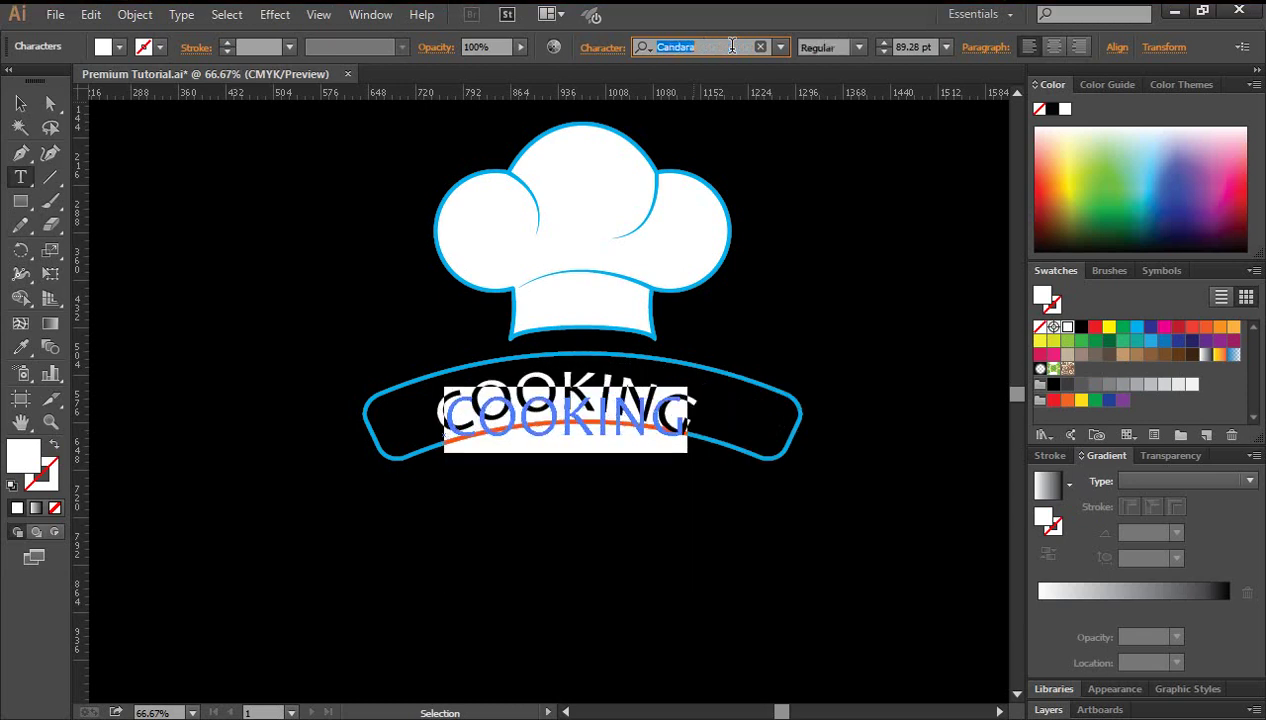
{"action": "key", "text": "Down"}
{"action": "key", "text": "Down"}
{"action": "key", "text": "Down"}
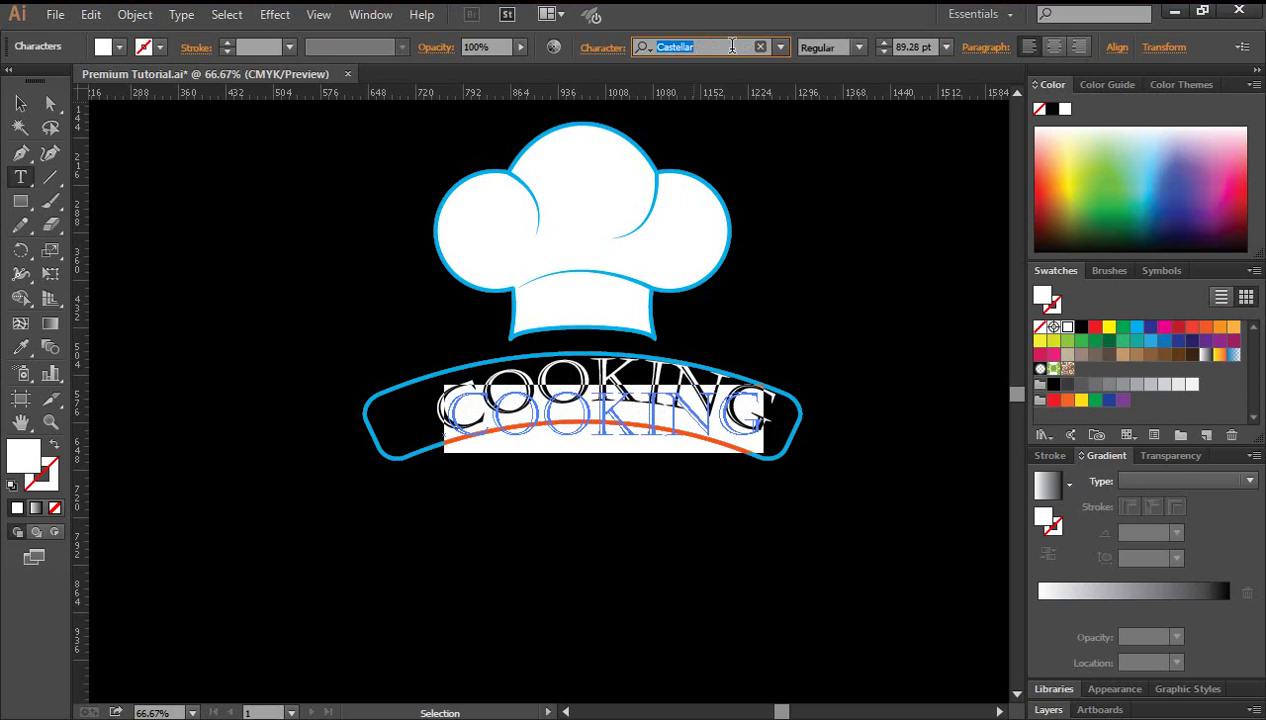
{"action": "key", "text": "Down"}
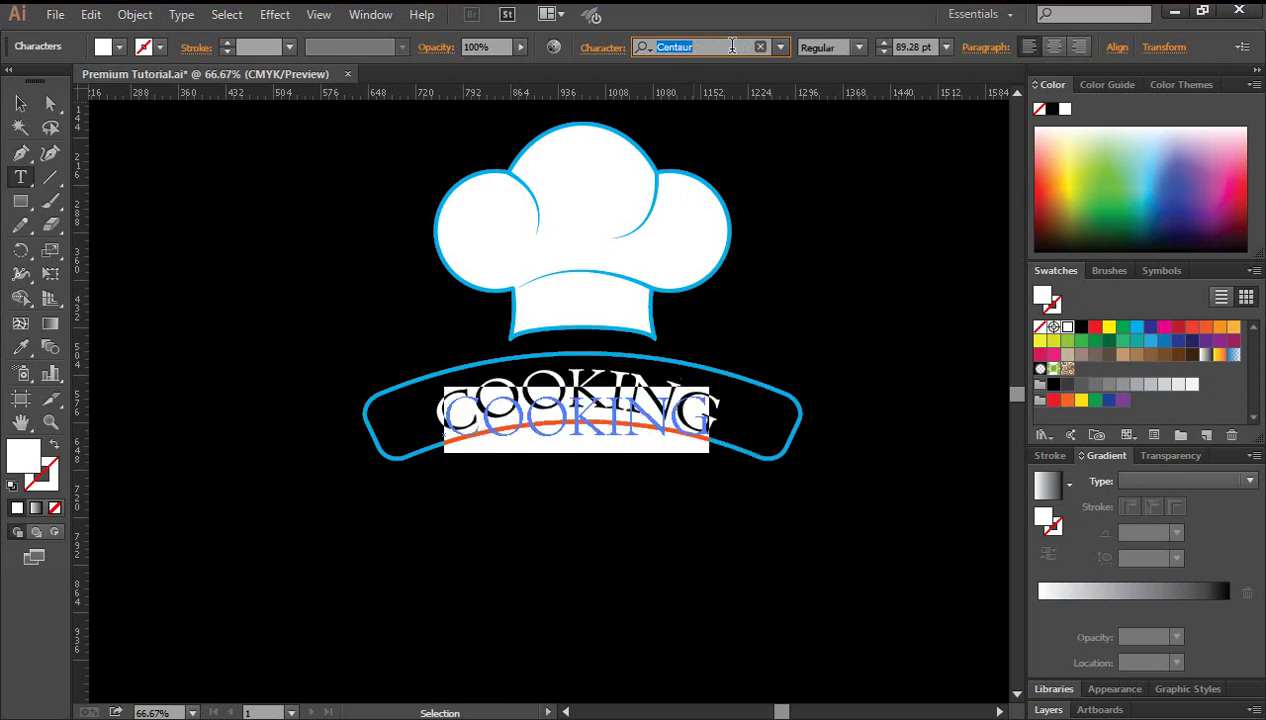
{"action": "key", "text": "Down"}
{"action": "key", "text": "Down"}
{"action": "key", "text": "Down"}
{"action": "key", "text": "Down"}
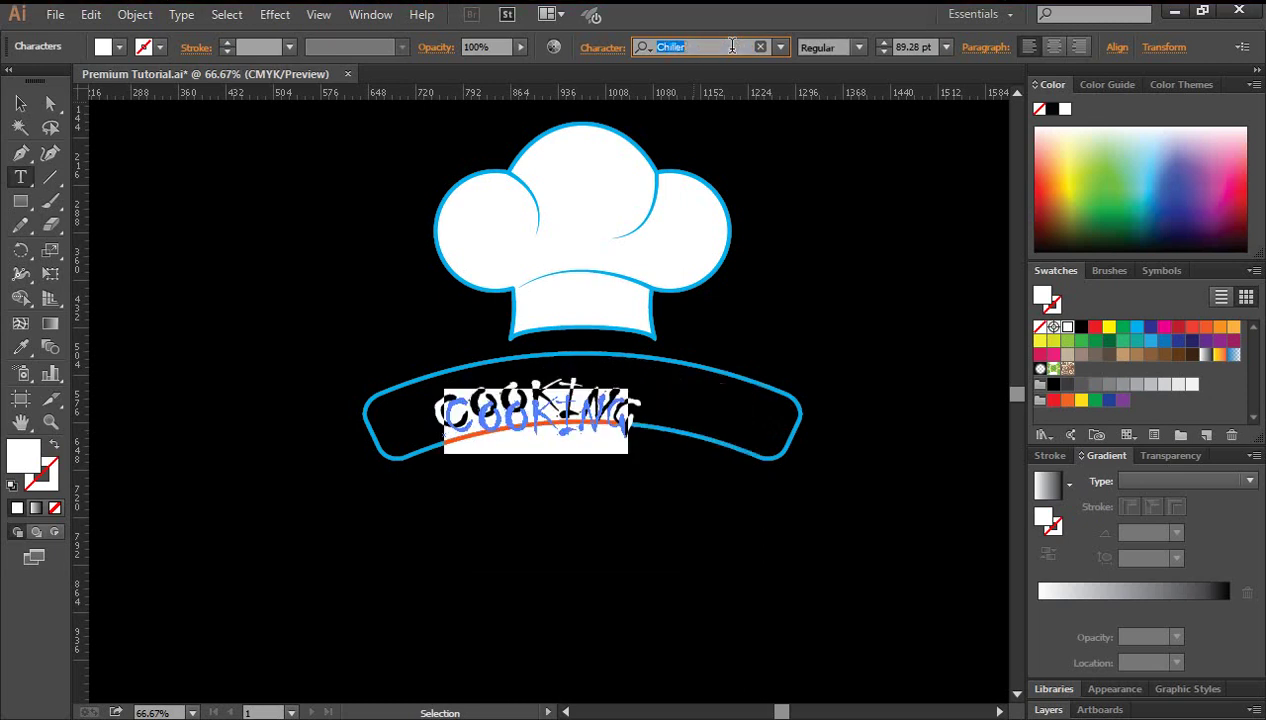
{"action": "key", "text": "Down"}
{"action": "key", "text": "Down"}
{"action": "key", "text": "Down"}
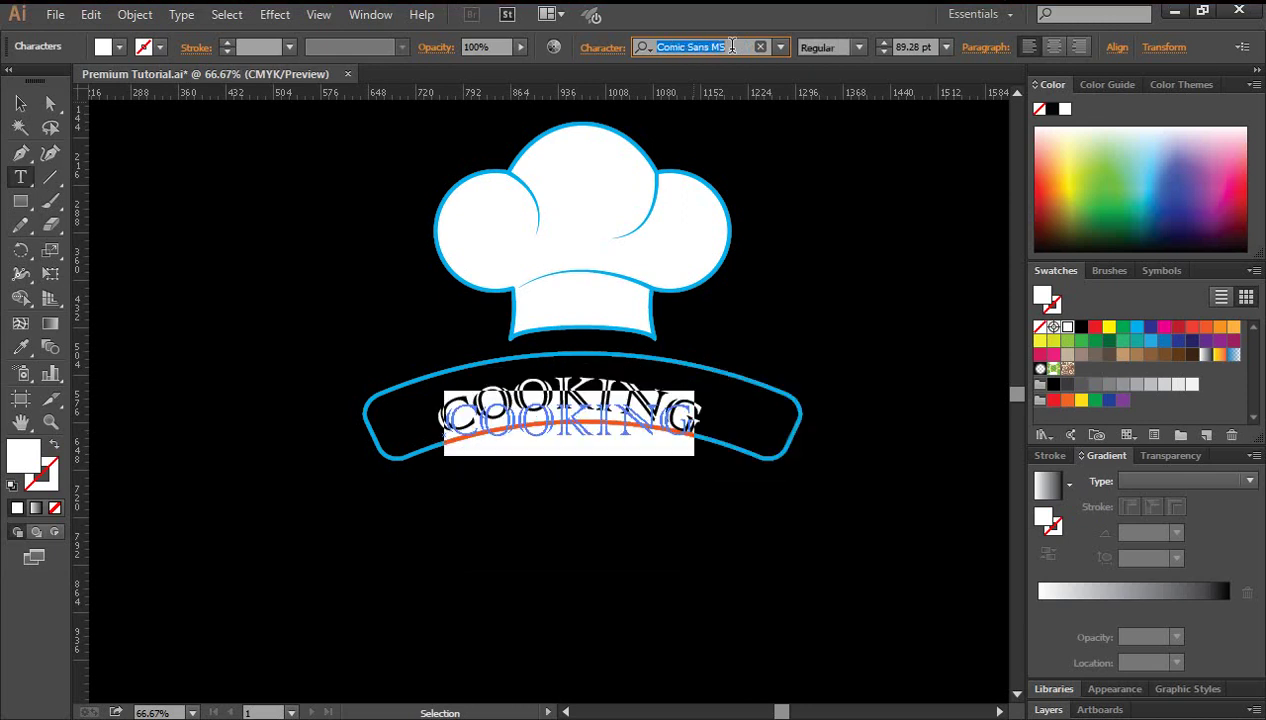
{"action": "key", "text": "Down"}
{"action": "key", "text": "Down"}
{"action": "key", "text": "Down"}
{"action": "key", "text": "Down"}
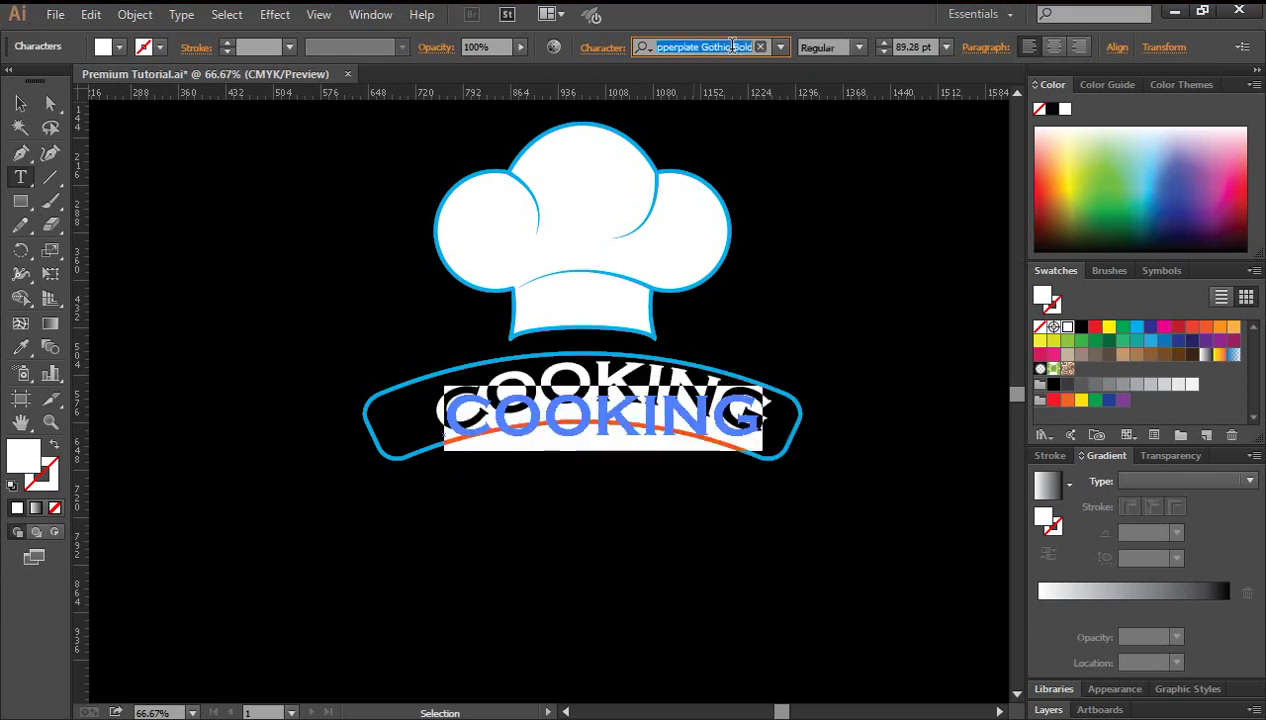
{"action": "key", "text": "Escape"}
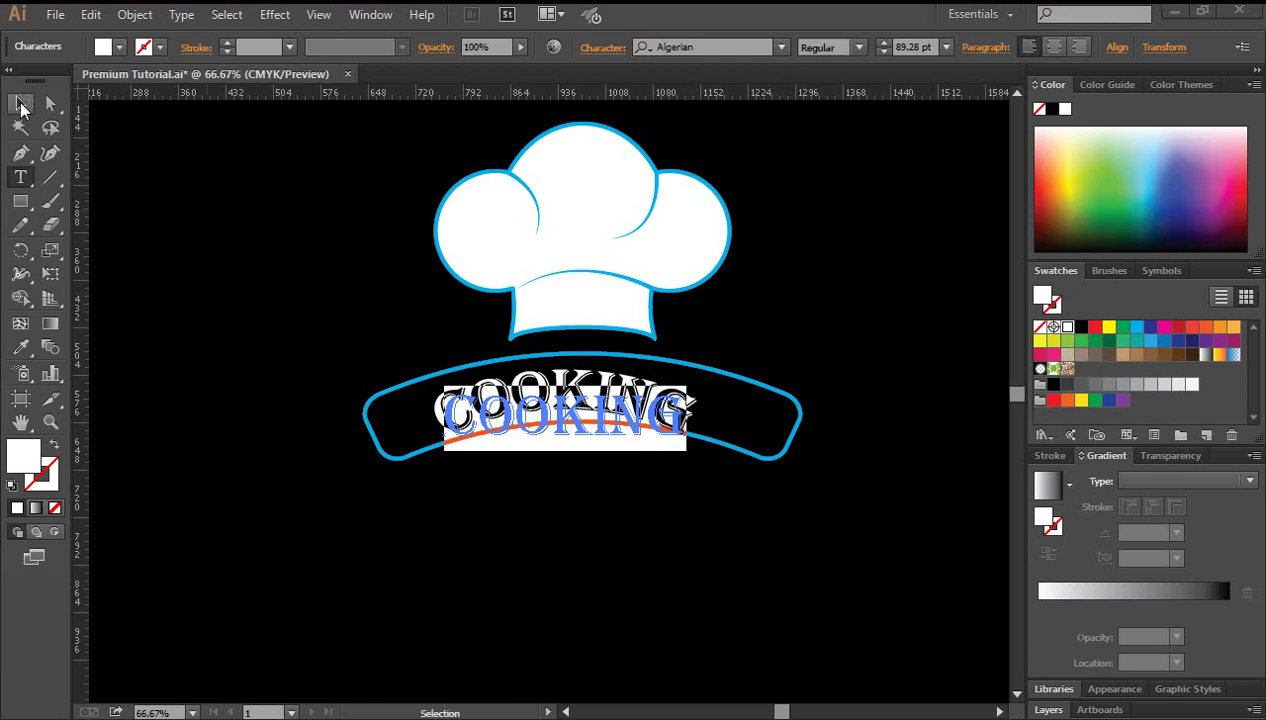
{"action": "left_click", "coordinate": [22, 107]}
{"action": "left_click", "coordinate": [205, 318]}
Enlarge the arched COOKING text from its centre to about 102 pt
{"action": "scroll", "coordinate": [604, 443], "scroll_direction": "down", "scroll_amount": 1}
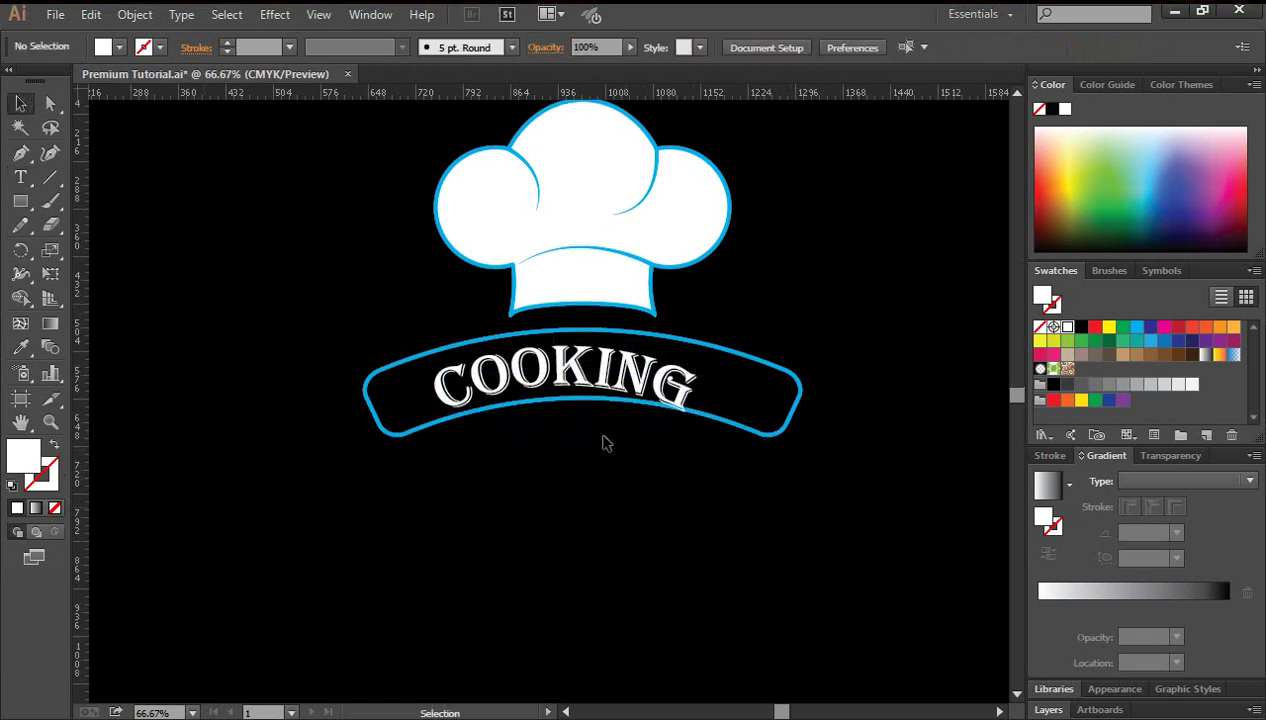
{"action": "left_click", "coordinate": [594, 410], "text": "ctrl"}
{"action": "left_click", "coordinate": [594, 400]}
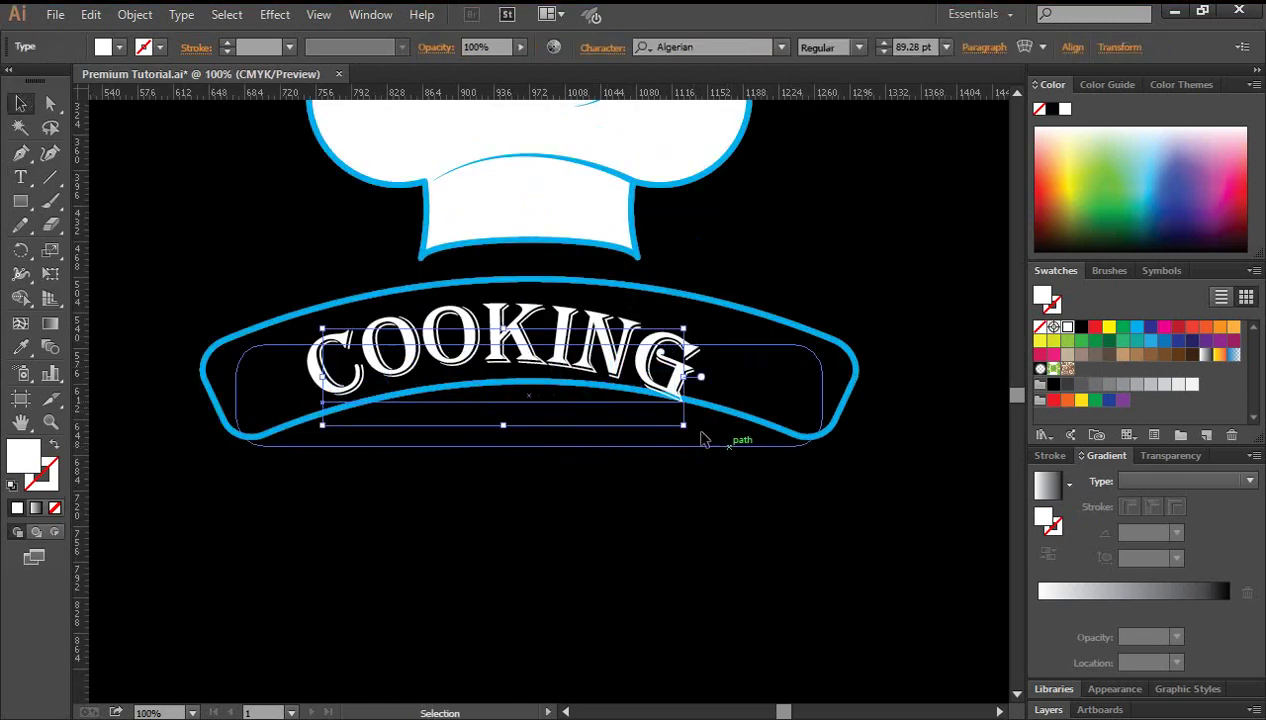
{"action": "left_click_drag", "start_coordinate": [688, 430], "coordinate": [716, 449]}
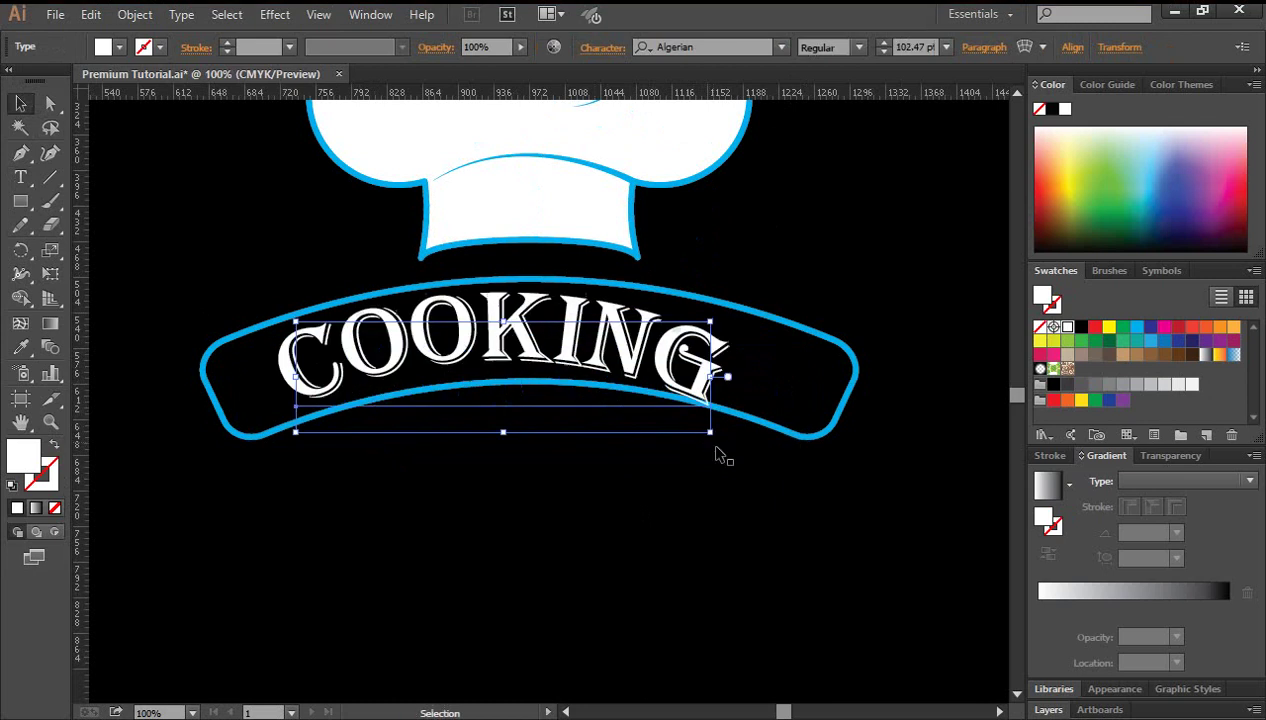
Nudge the COOKING text slightly to the right to centre it between the banner's ends
{"action": "key", "text": "Right"}
{"action": "key", "text": "Right"}
{"action": "key", "text": "Right"}
{"action": "key", "text": "Right"}
{"action": "key", "text": "Right"}
{"action": "key", "text": "Right"}
{"action": "key", "text": "Right"}
{"action": "key", "text": "Right"}
{"action": "key", "text": "Right"}
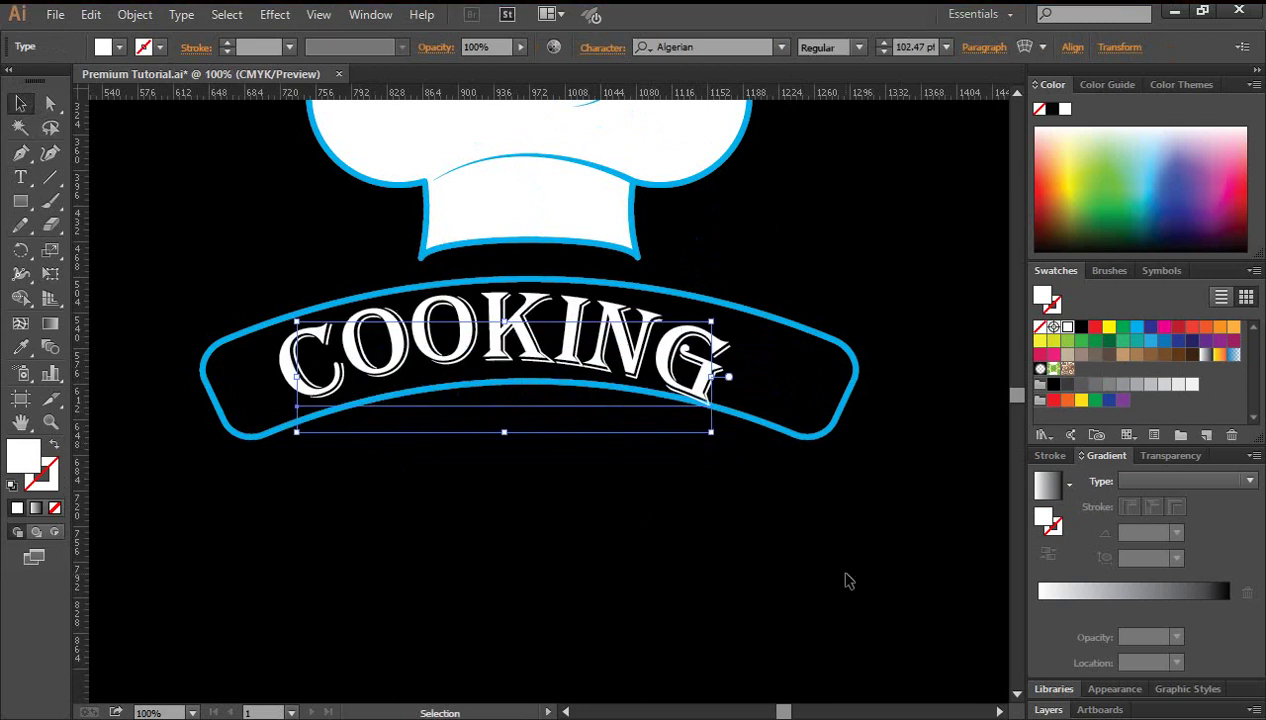
{"action": "key", "text": "Right"}
{"action": "key", "text": "Right"}
{"action": "key", "text": "Right"}
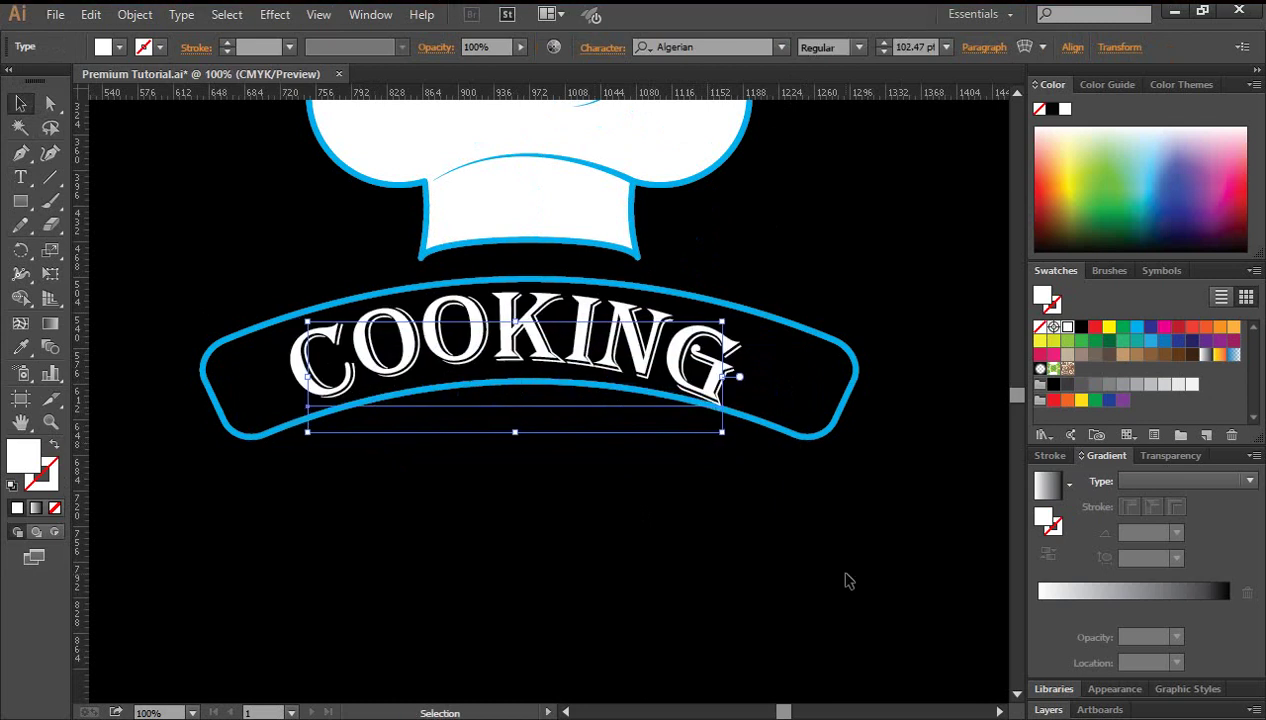
{"action": "key", "text": "Right"}
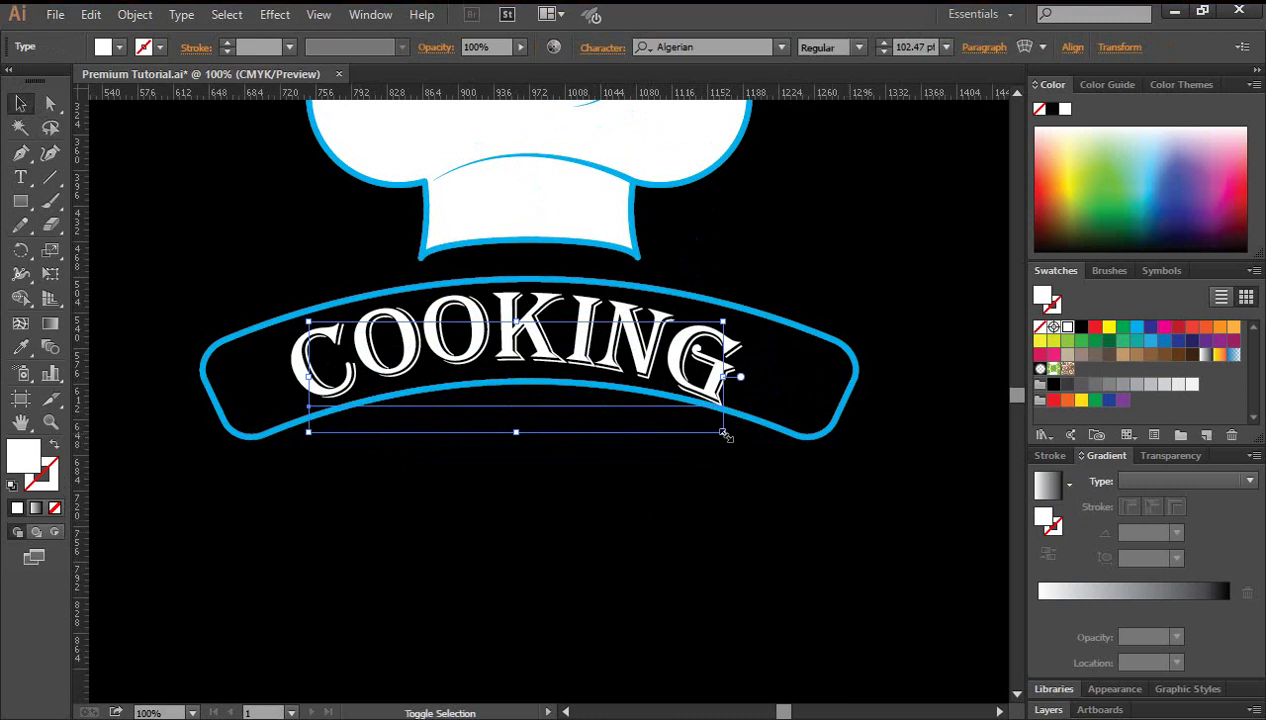
Scale the COOKING text down to about 97 pt, nudge it slightly upward inside the banner and deselect it
{"action": "left_click_drag", "start_coordinate": [725, 435], "coordinate": [724, 423]}
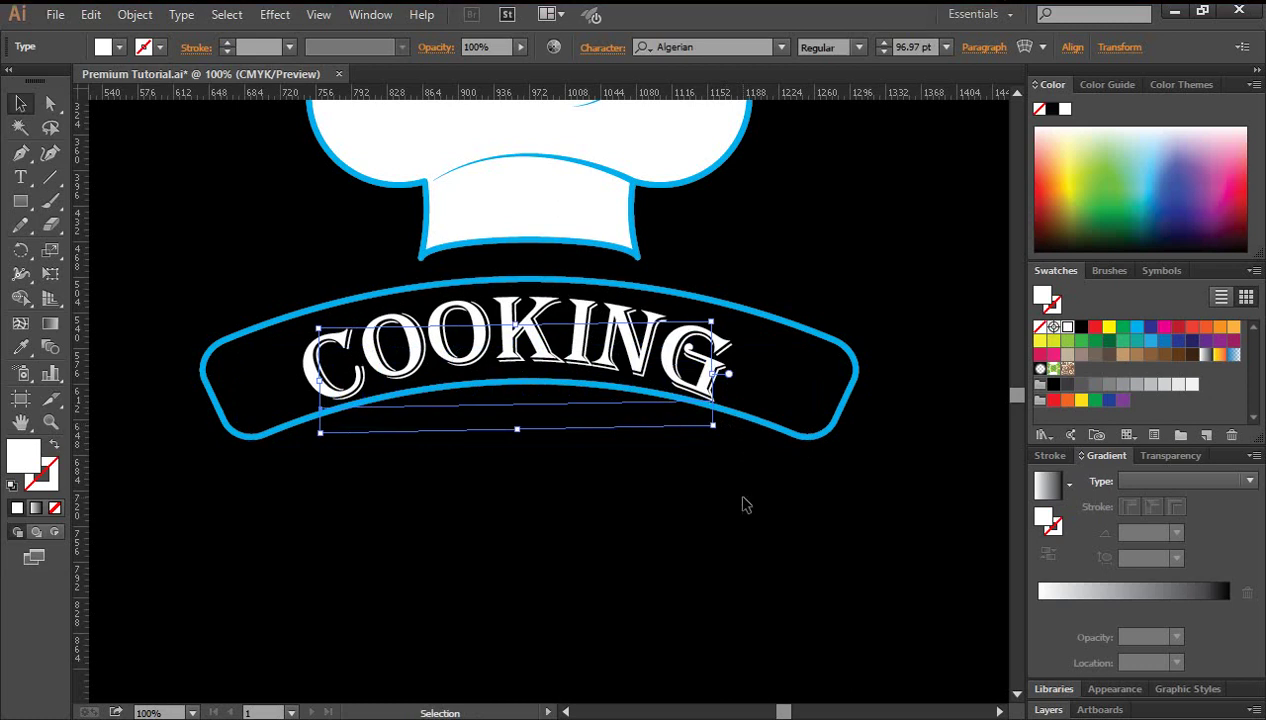
{"action": "key", "text": "Up"}
{"action": "key", "text": "Up"}
{"action": "key", "text": "Up"}
{"action": "key", "text": "Up"}
{"action": "key", "text": "Up"}
{"action": "key", "text": "Up"}
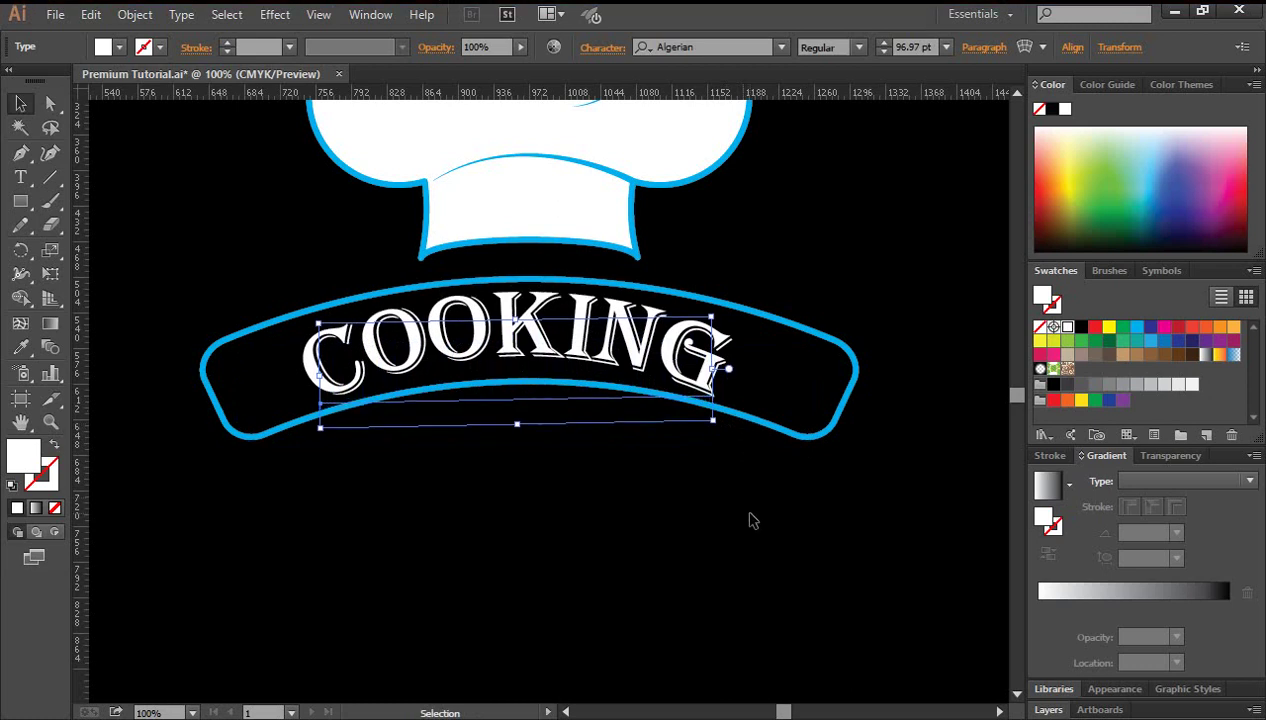
{"action": "left_click", "coordinate": [753, 520]}
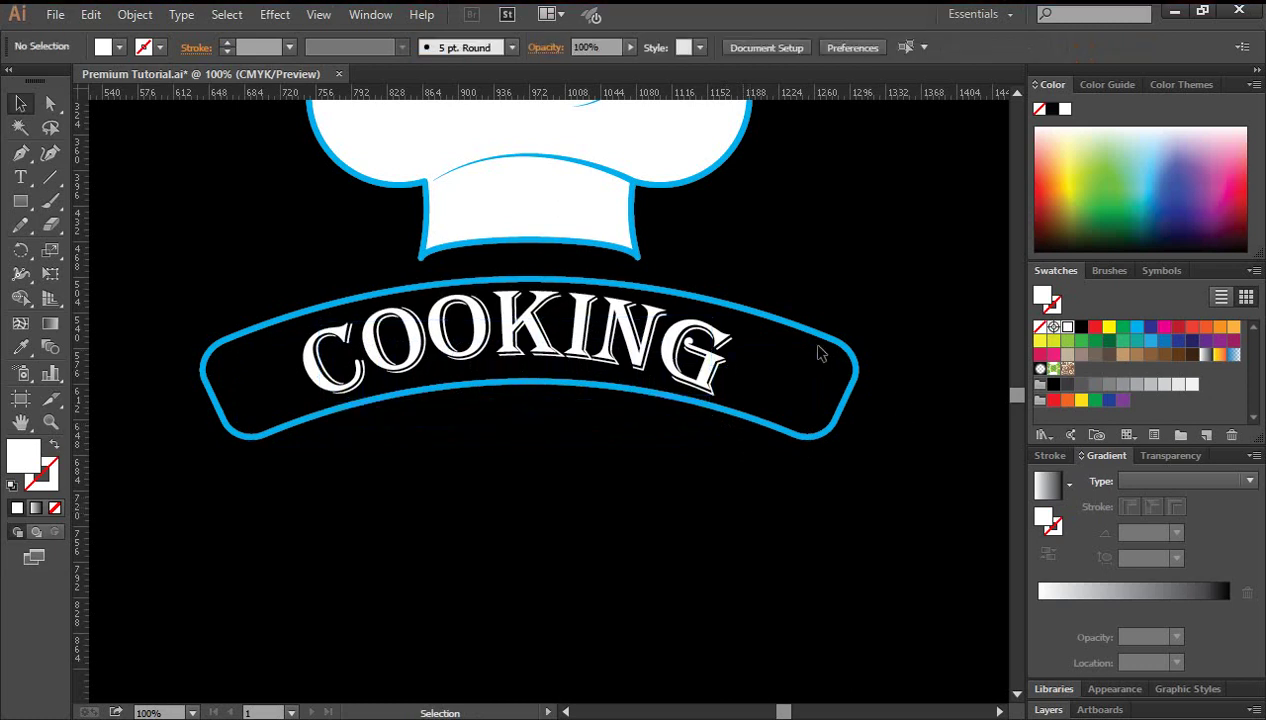
Narrow the arched banner equally from both sides so its ends sit closer to the COOKING text
{"action": "left_click", "coordinate": [822, 388]}
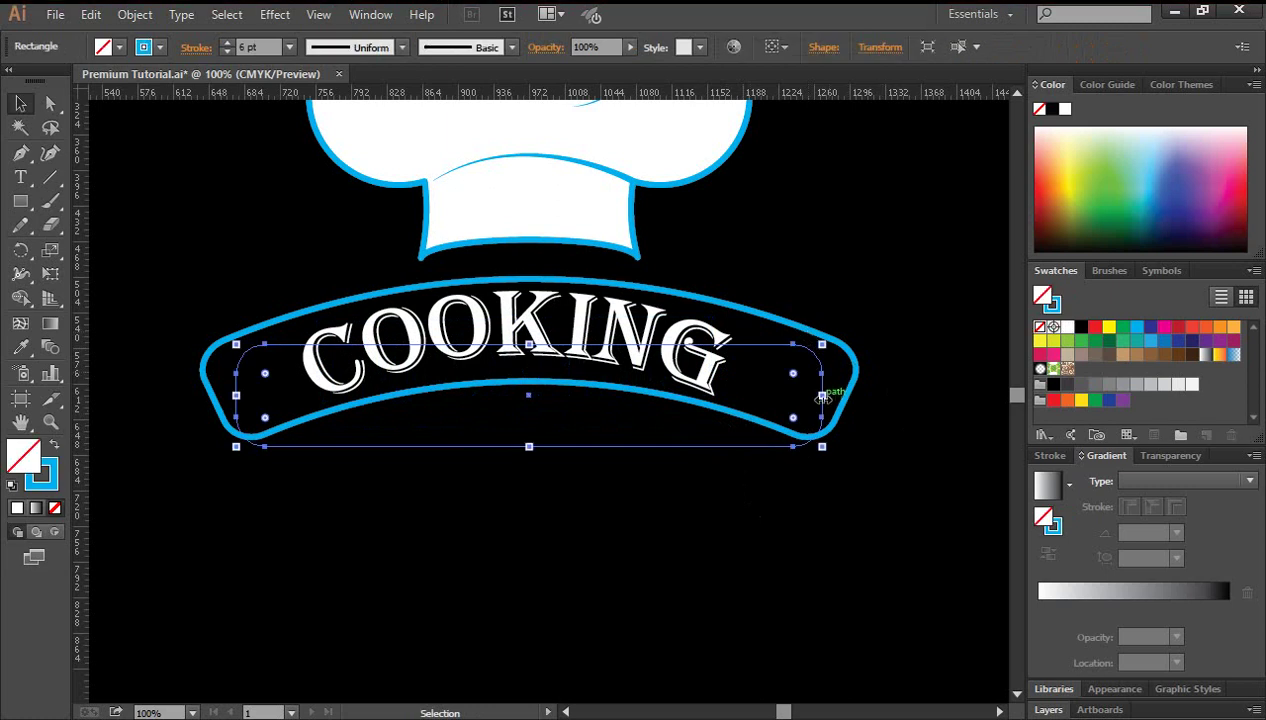
{"action": "left_click_drag", "start_coordinate": [822, 396], "coordinate": [790, 397]}
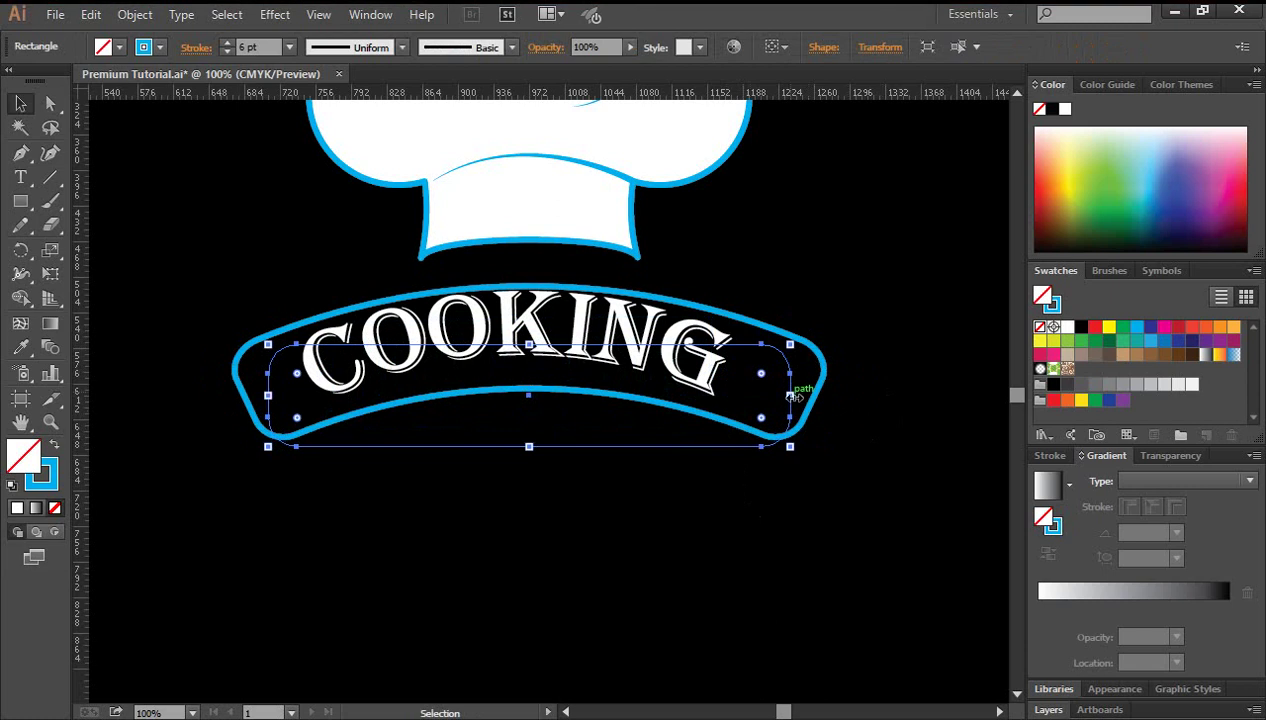
{"action": "left_click_drag", "start_coordinate": [790, 397], "coordinate": [791, 398]}
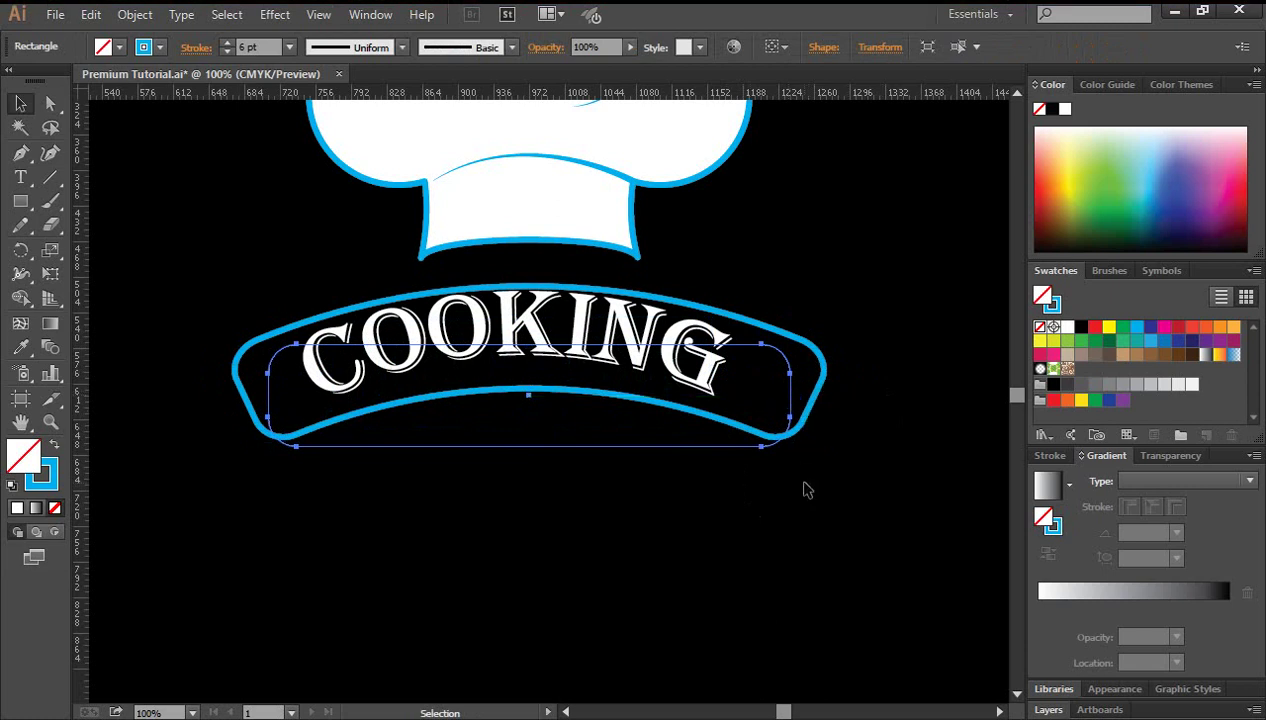
Nudge the narrowed banner slightly upward around the COOKING text and deselect it
{"action": "key", "text": "Up"}
{"action": "key", "text": "Up"}
{"action": "key", "text": "Up"}
{"action": "key", "text": "Up"}
{"action": "key", "text": "Up"}
{"action": "key", "text": "Up"}
{"action": "key", "text": "Up"}
{"action": "key", "text": "Up"}
{"action": "key", "text": "Up"}
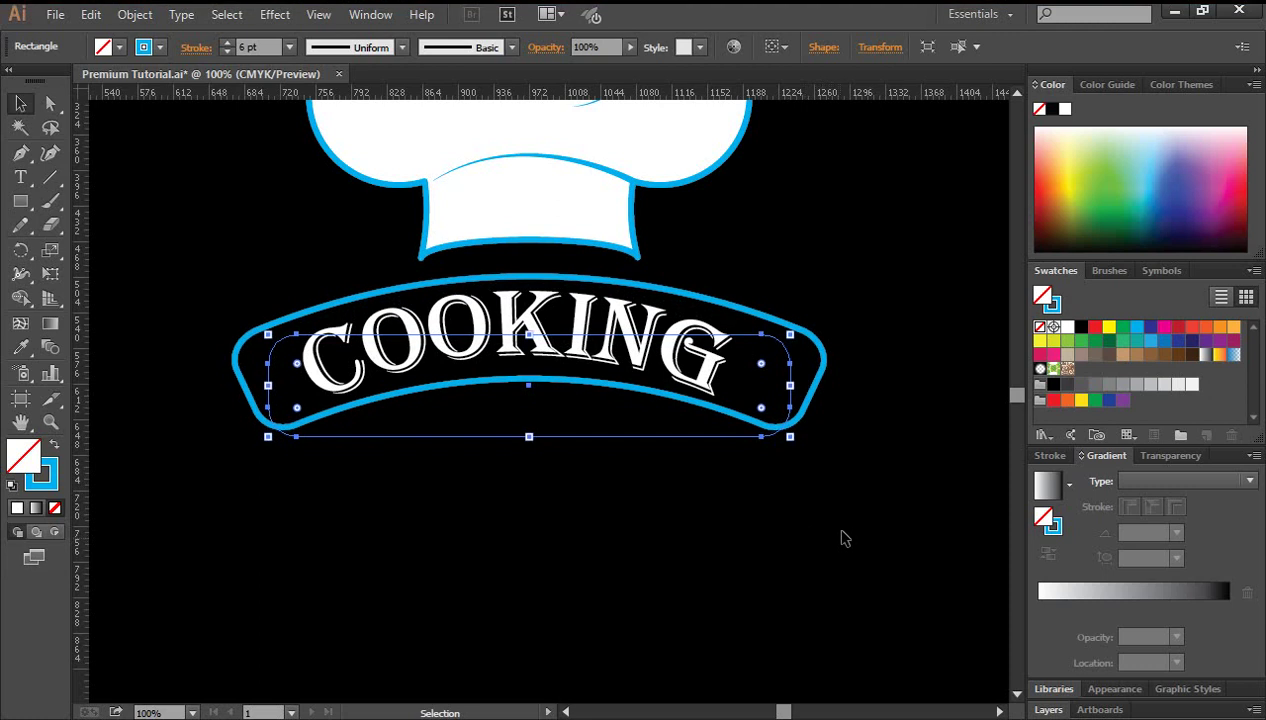
{"action": "left_click", "coordinate": [852, 524]}
Select the banner and COOKING text together and move them slightly downward, away from the chef hat
{"action": "left_click_drag", "start_coordinate": [886, 481], "coordinate": [566, 317]}
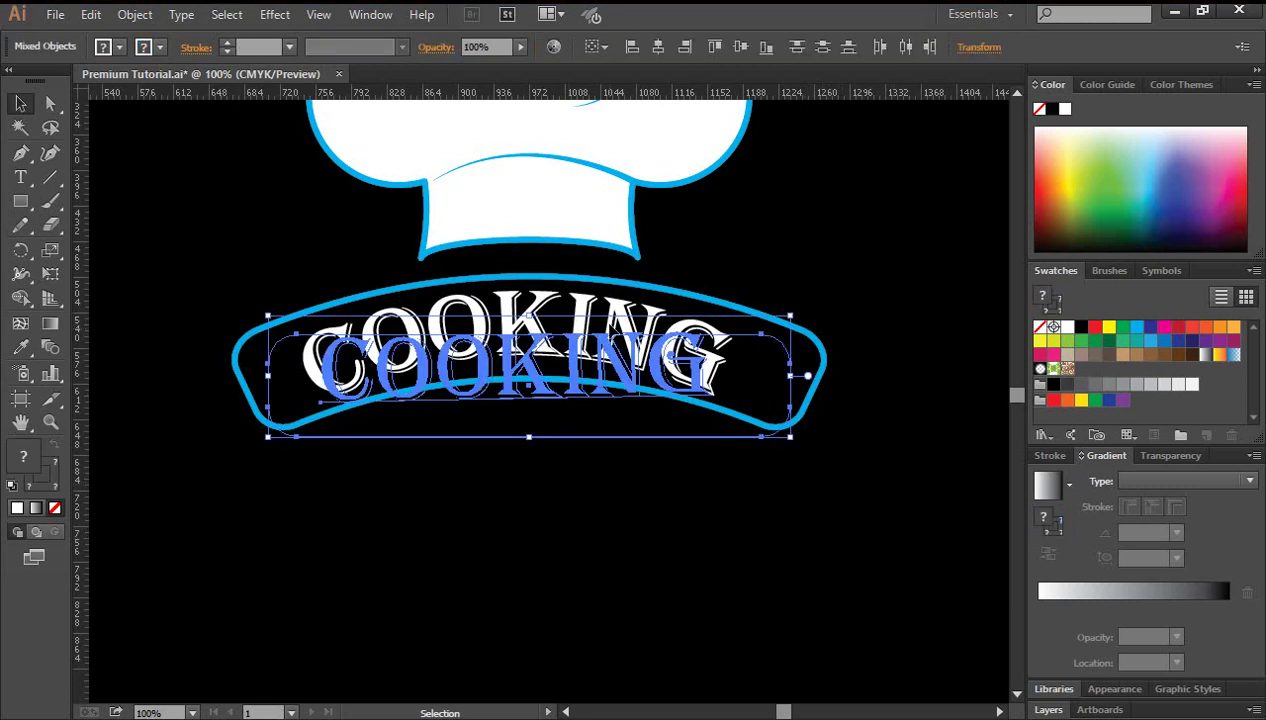
{"action": "left_click_drag", "start_coordinate": [622, 358], "coordinate": [605, 332]}
{"action": "left_click", "coordinate": [688, 516]}
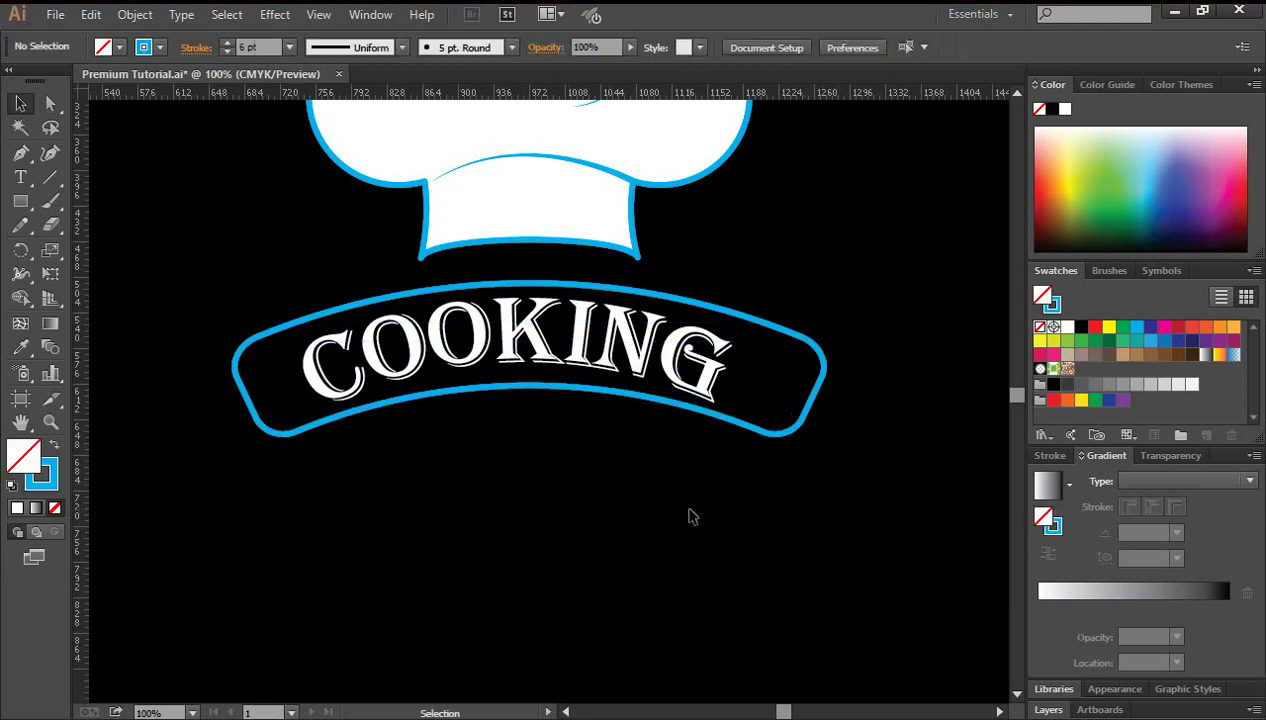
Duplicate the blue arched banner and place the copy directly below the original
{"action": "key", "text": "ctrl+minus"}
{"action": "scroll", "coordinate": [992, 333], "scroll_direction": "down", "scroll_amount": 3}
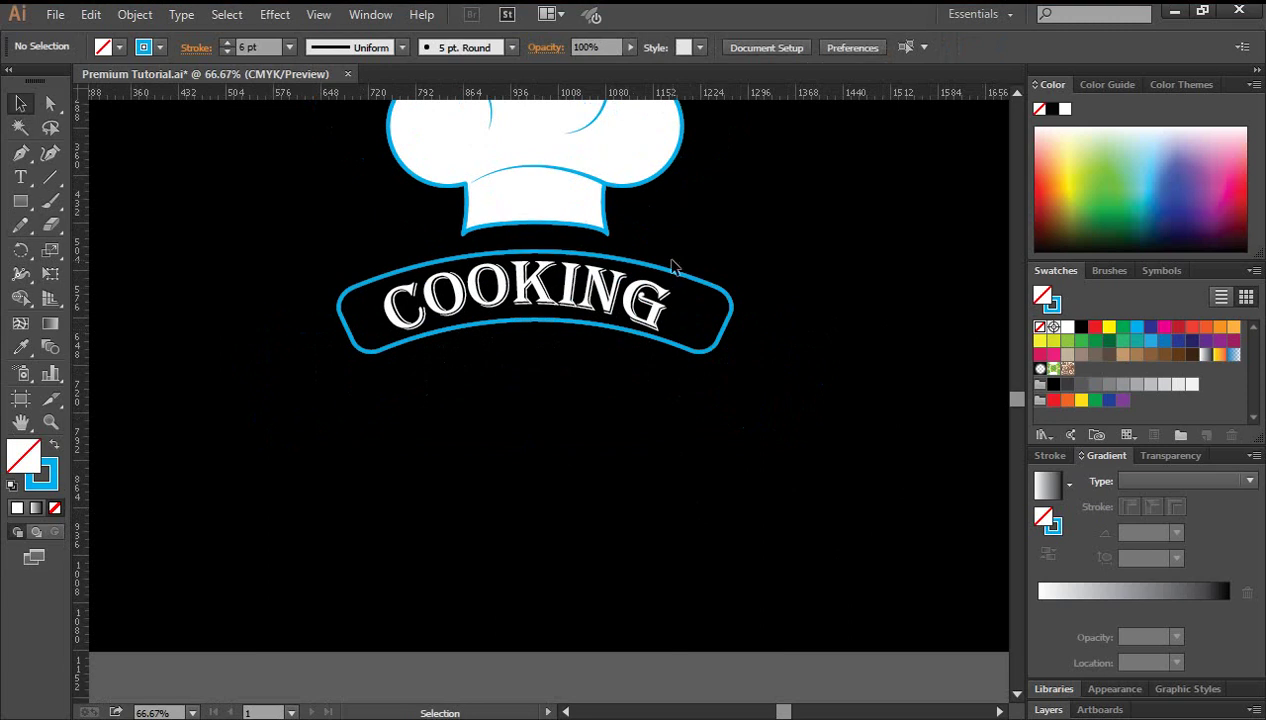
{"action": "left_click", "coordinate": [672, 271]}
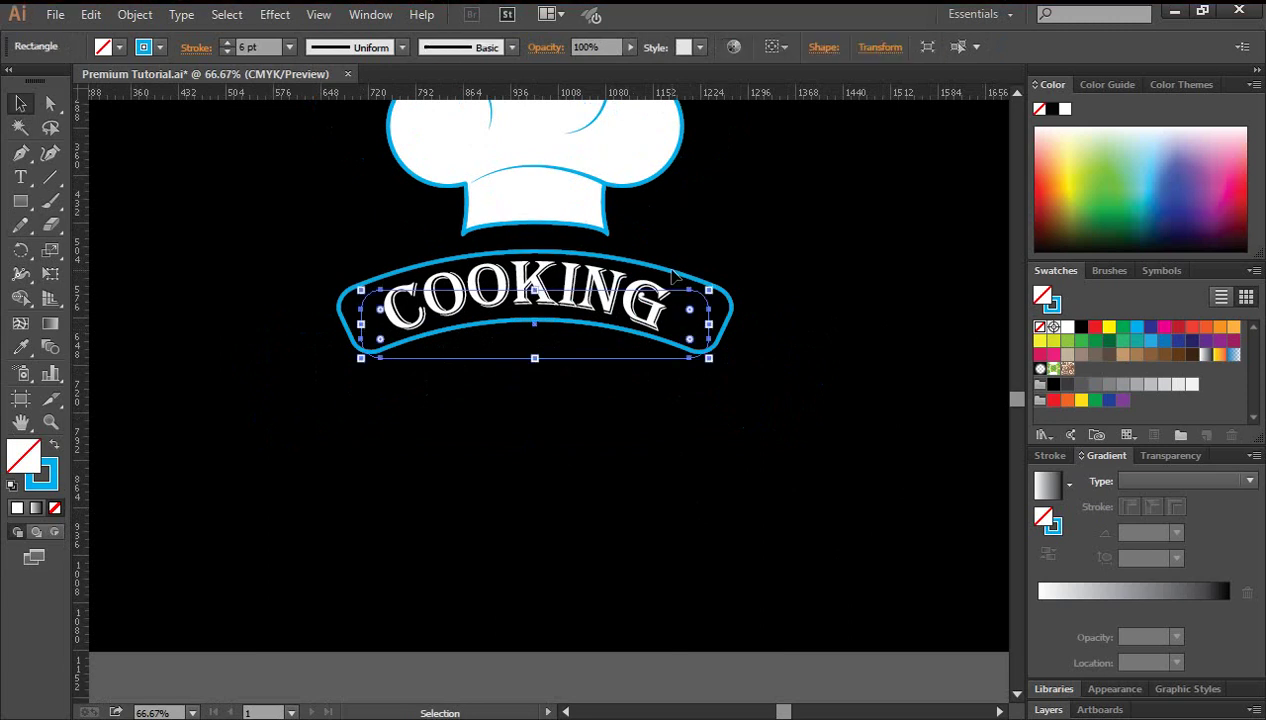
{"action": "left_click_drag", "start_coordinate": [672, 271], "coordinate": [665, 386]}
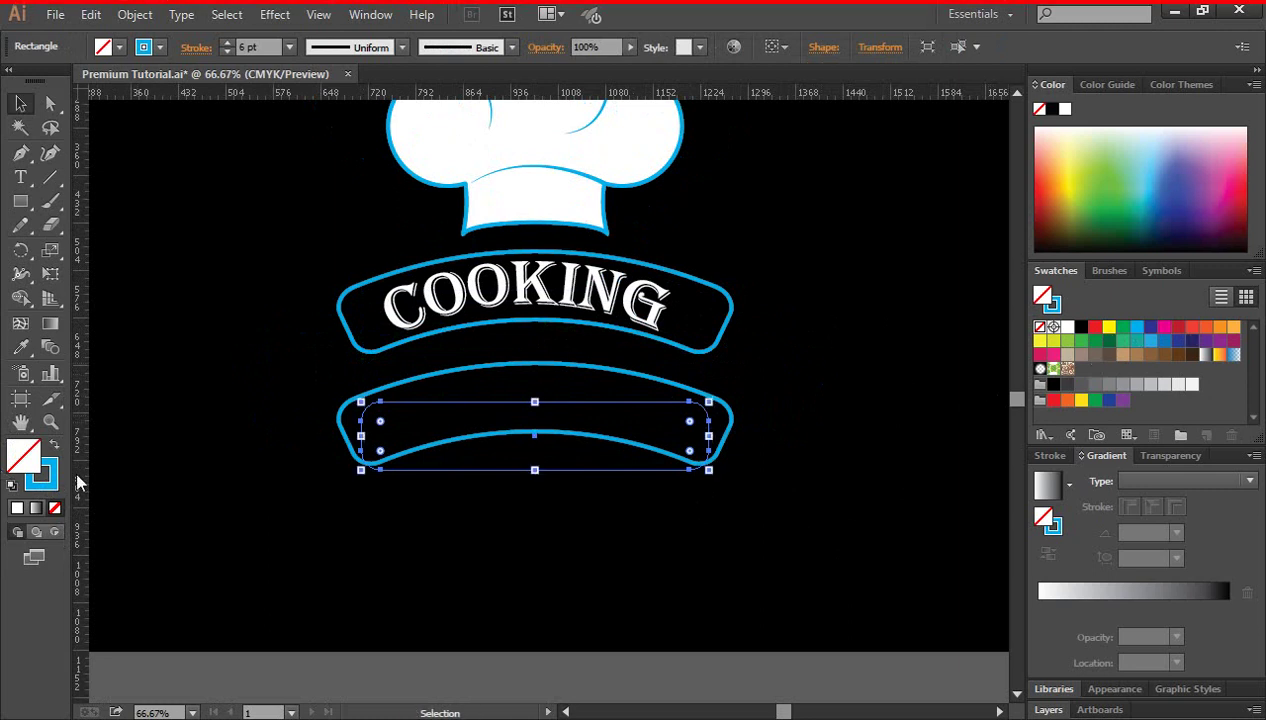
Fill the duplicated lower banner with red and set its stroke colour to yellow
{"action": "left_click", "coordinate": [1093, 329]}
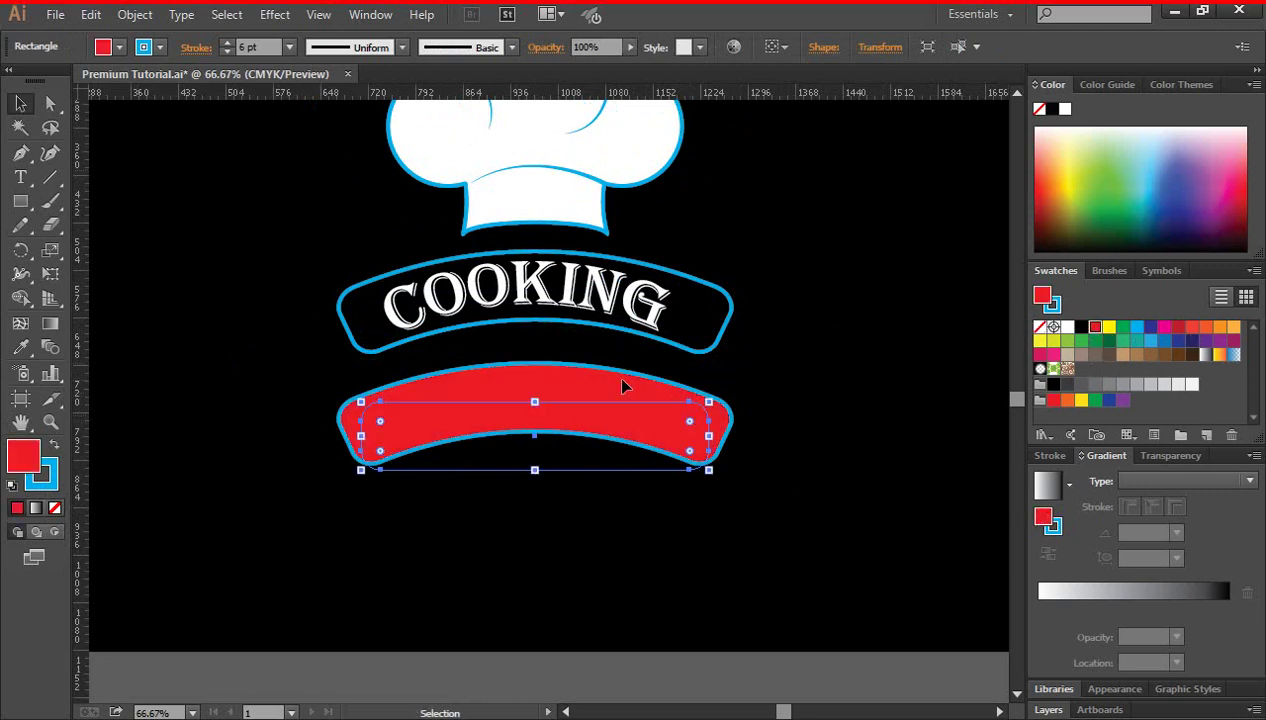
{"action": "left_click", "coordinate": [50, 470]}
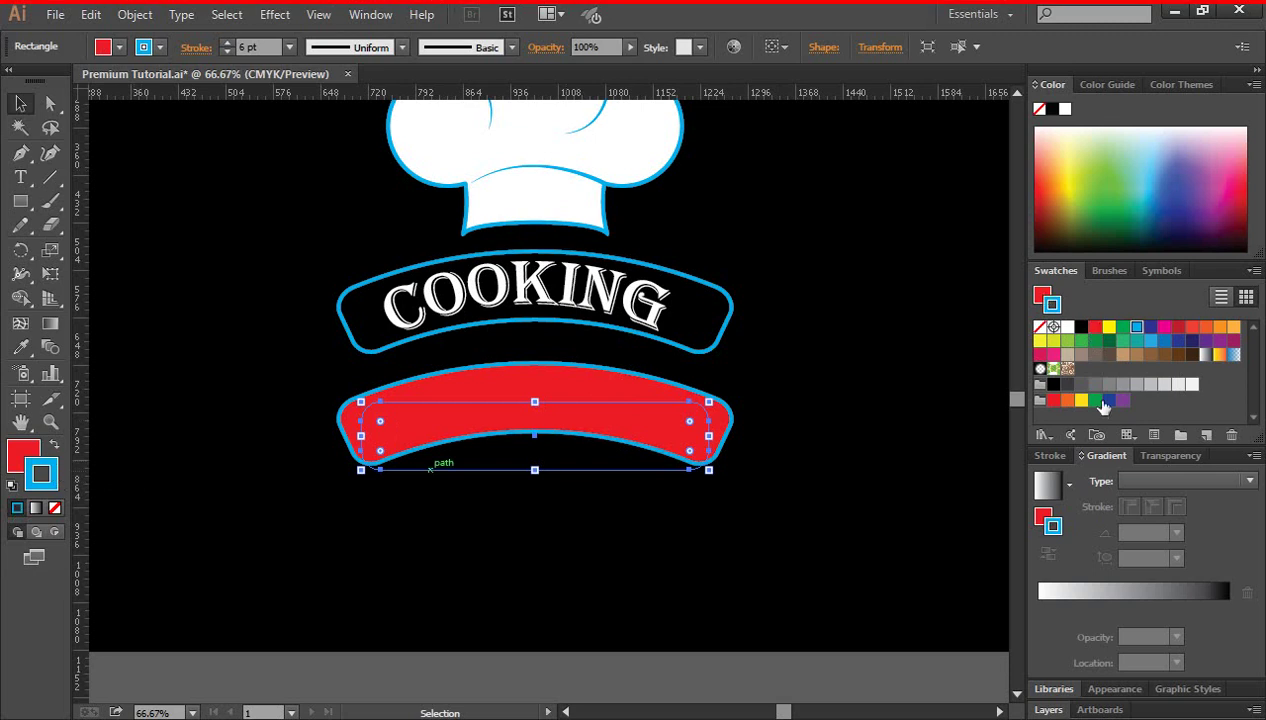
{"action": "left_click", "coordinate": [1108, 328]}
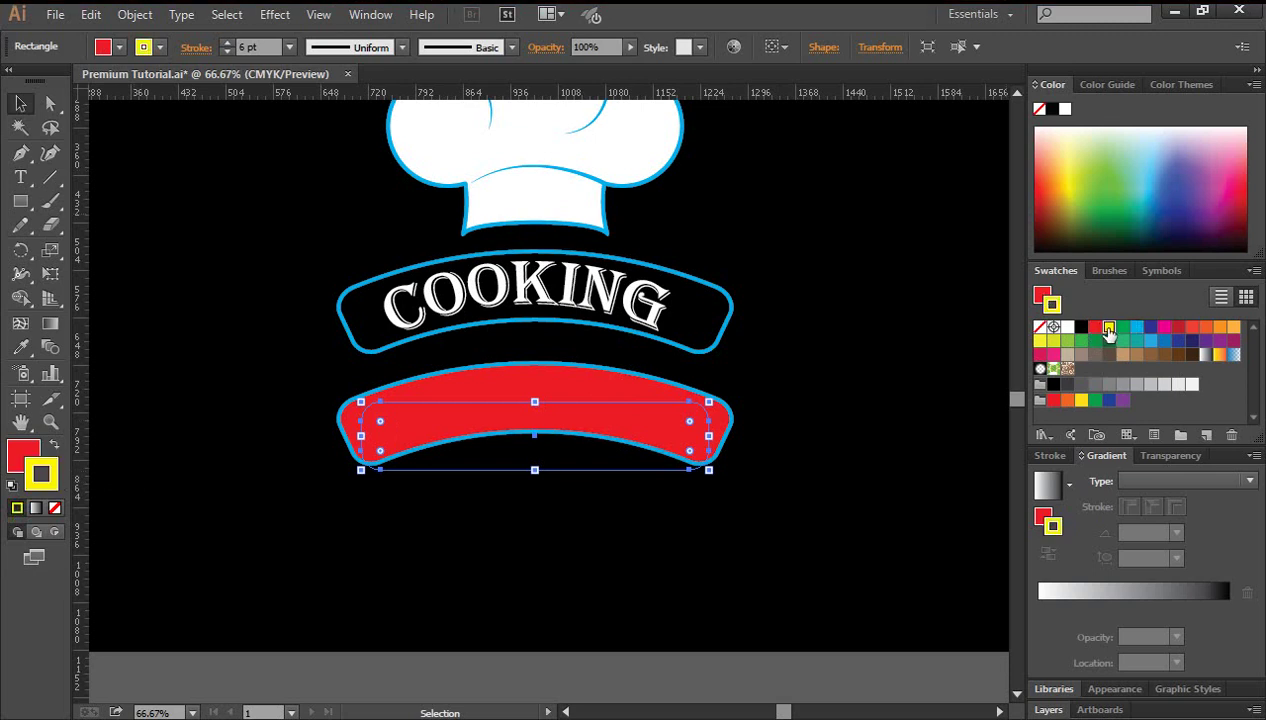
{"action": "left_click", "coordinate": [780, 490]}
Scale the red banner down slightly about its centre and move it up closer to the COOKING banner
{"action": "left_click_drag", "start_coordinate": [598, 521], "coordinate": [708, 475]}
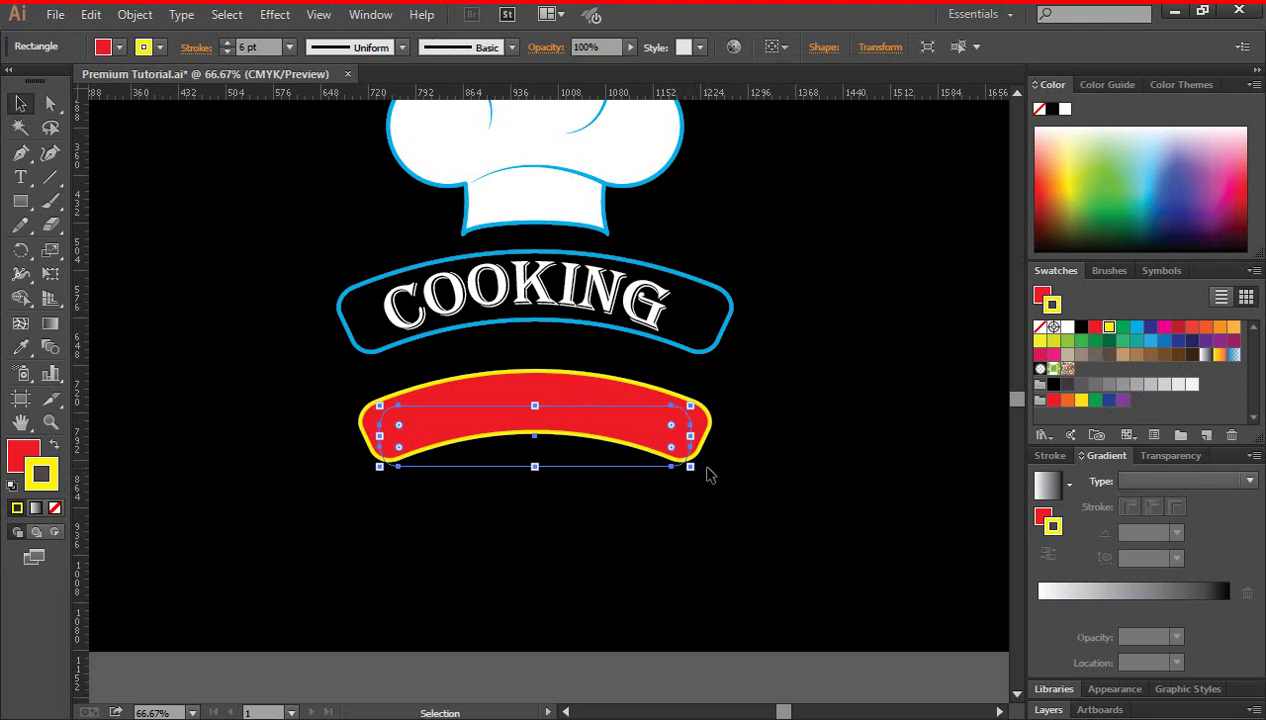
{"action": "key", "text": "Up"}
{"action": "key", "text": "Up"}
{"action": "key", "text": "Up"}
{"action": "key", "text": "Up"}
{"action": "key", "text": "Up"}
{"action": "key", "text": "Up"}
{"action": "key", "text": "Up"}
{"action": "key", "text": "Up"}
{"action": "key", "text": "Up"}
{"action": "key", "text": "Up"}
{"action": "key", "text": "Up"}
{"action": "key", "text": "Up"}
{"action": "key", "text": "Up"}
{"action": "key", "text": "Up"}
{"action": "key", "text": "Up"}
{"action": "key", "text": "Up"}
{"action": "key", "text": "Up"}
{"action": "key", "text": "Up"}
{"action": "key", "text": "Up"}
{"action": "key", "text": "Up"}
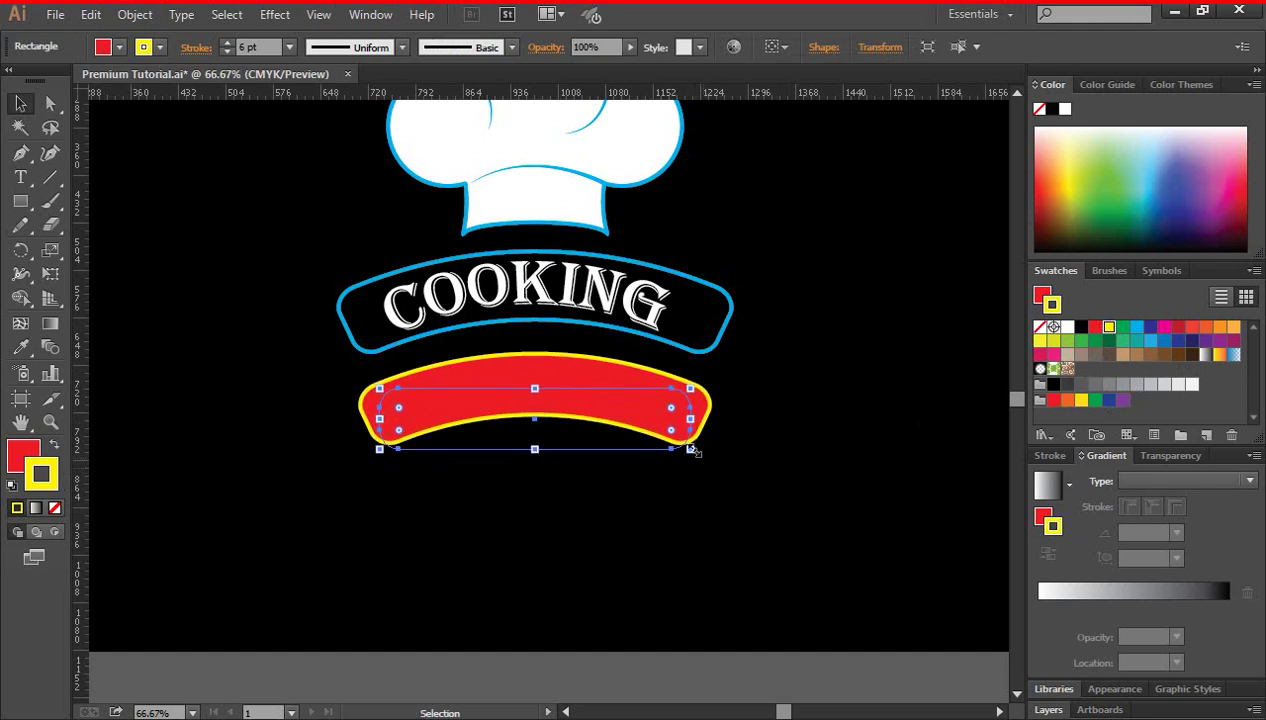
Shrink the red banner further about its centre and move it up until it overlaps the blue banner's lower edge
{"action": "left_click_drag", "start_coordinate": [692, 451], "coordinate": [688, 444]}
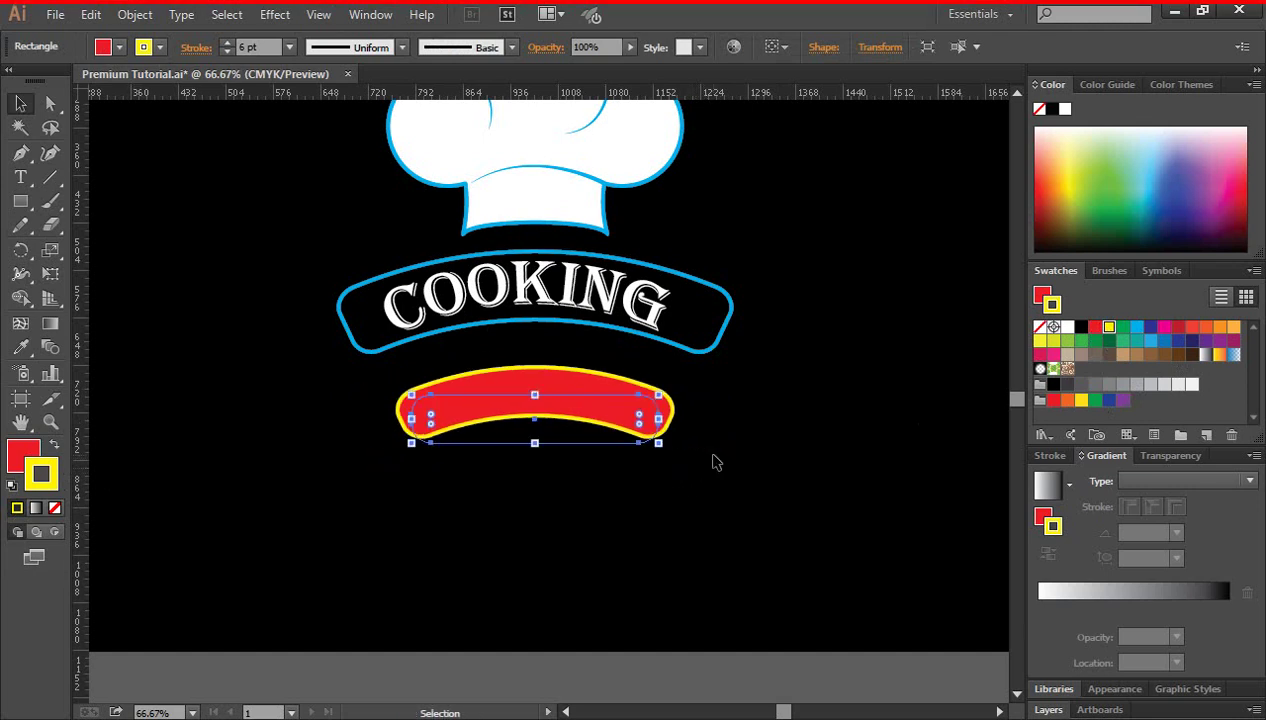
{"action": "key", "text": "Up"}
{"action": "key", "text": "Up"}
{"action": "key", "text": "Up"}
{"action": "key", "text": "Up"}
{"action": "key", "text": "Up"}
{"action": "key", "text": "Up"}
{"action": "key", "text": "Up"}
{"action": "key", "text": "Up"}
{"action": "key", "text": "Up"}
{"action": "key", "text": "Up"}
{"action": "key", "text": "Up"}
{"action": "key", "text": "Up"}
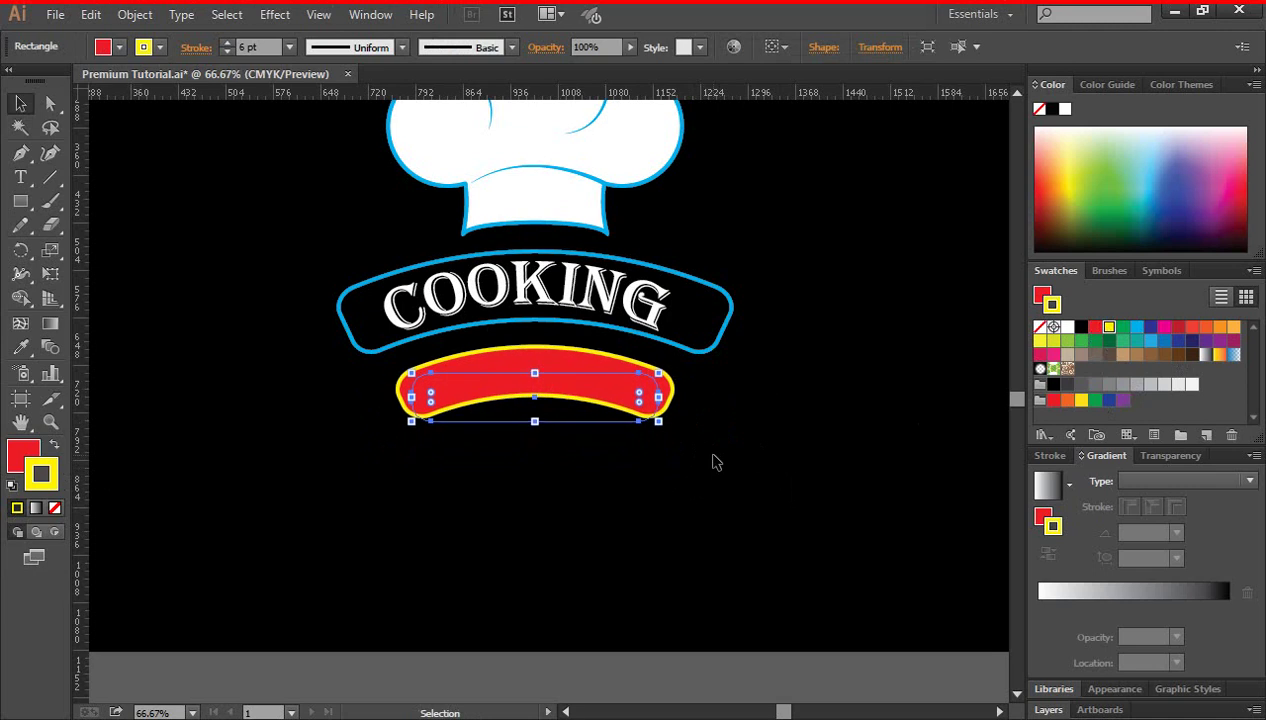
{"action": "key", "text": "Up"}
{"action": "key", "text": "Up"}
{"action": "key", "text": "Up"}
{"action": "key", "text": "Up"}
{"action": "key", "text": "Up"}
{"action": "key", "text": "Up"}
{"action": "key", "text": "Up"}
{"action": "key", "text": "Up"}
{"action": "key", "text": "Up"}
{"action": "key", "text": "Up"}
{"action": "key", "text": "Up"}
{"action": "key", "text": "Up"}
{"action": "key", "text": "Up"}
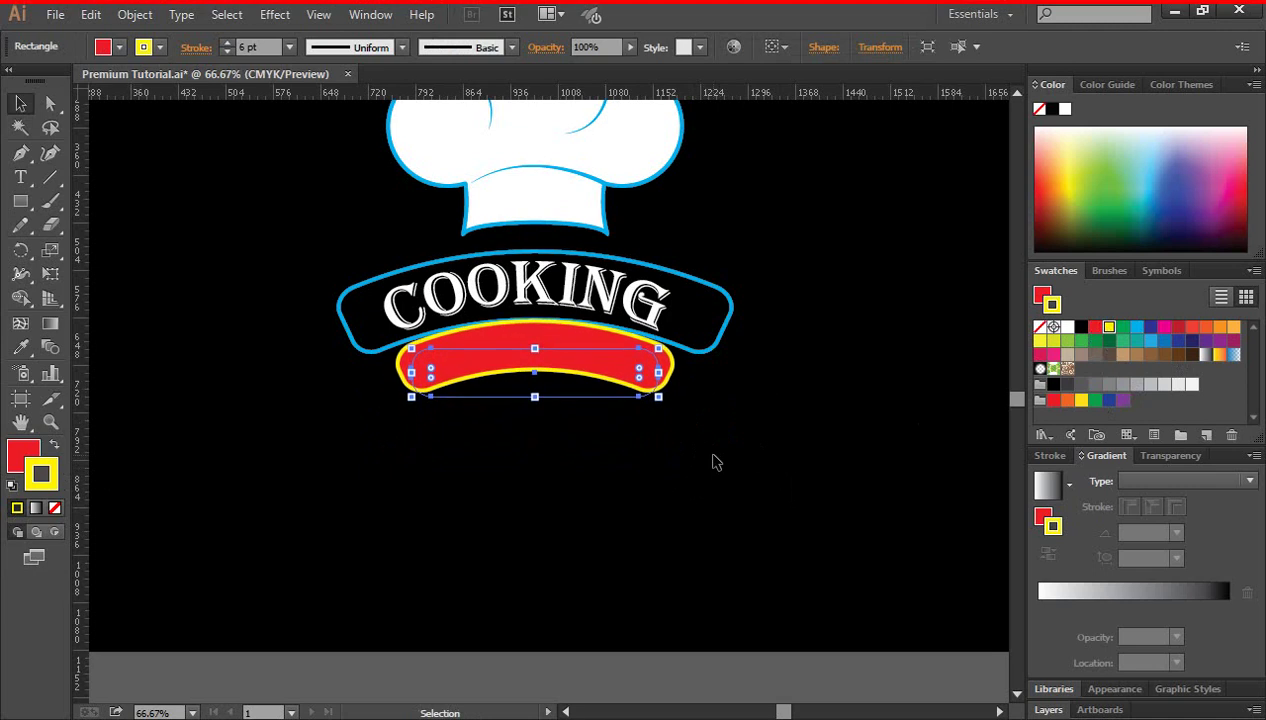
{"action": "key", "text": "Up"}
{"action": "key", "text": "Up"}
Reduce the red banner's corner rounding, nudge it slightly upward against the blue banner's lower edge and deselect it
{"action": "key", "text": "z"}
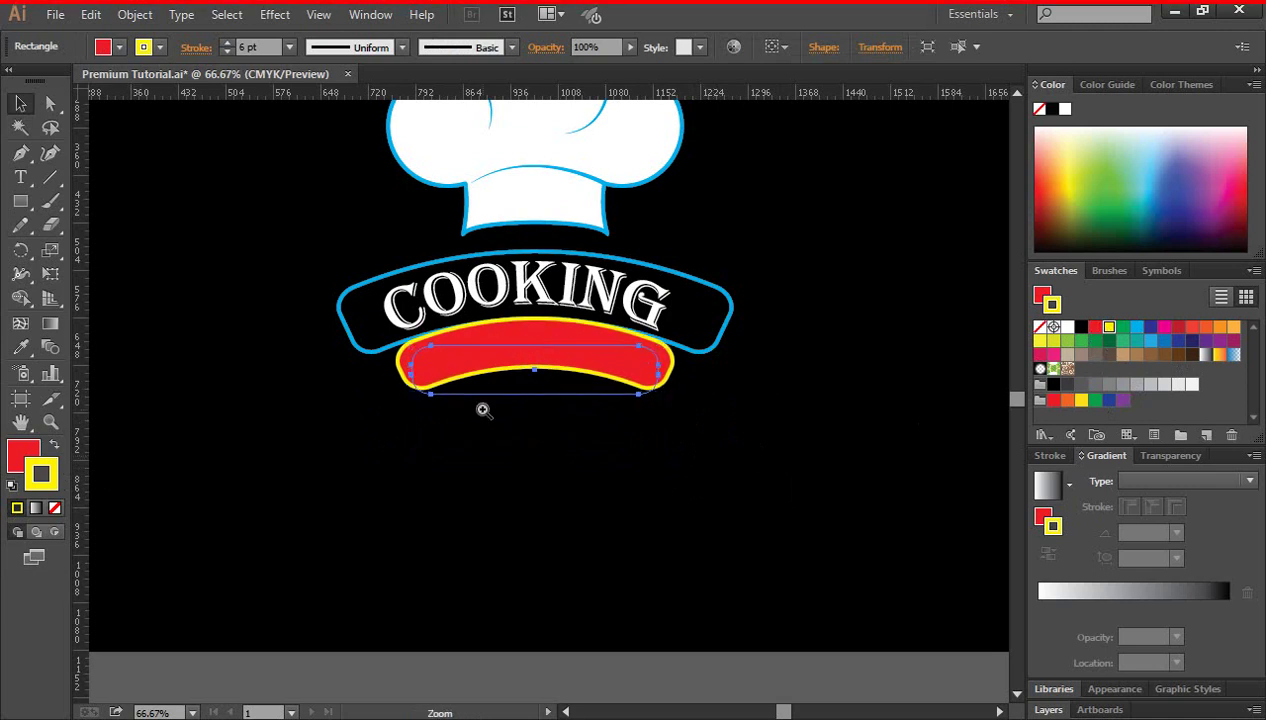
{"action": "left_click", "coordinate": [483, 410]}
{"action": "left_click", "coordinate": [594, 361]}
{"action": "key", "text": "v"}
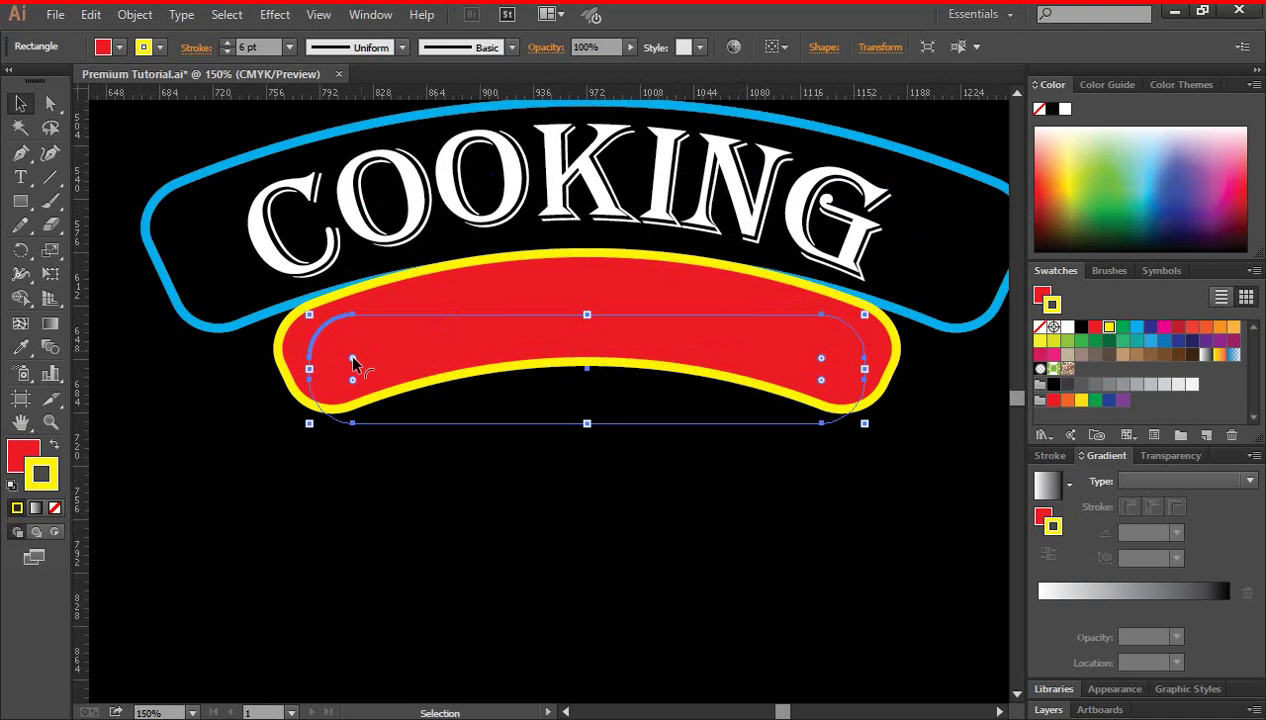
{"action": "left_click_drag", "start_coordinate": [348, 352], "coordinate": [328, 336]}
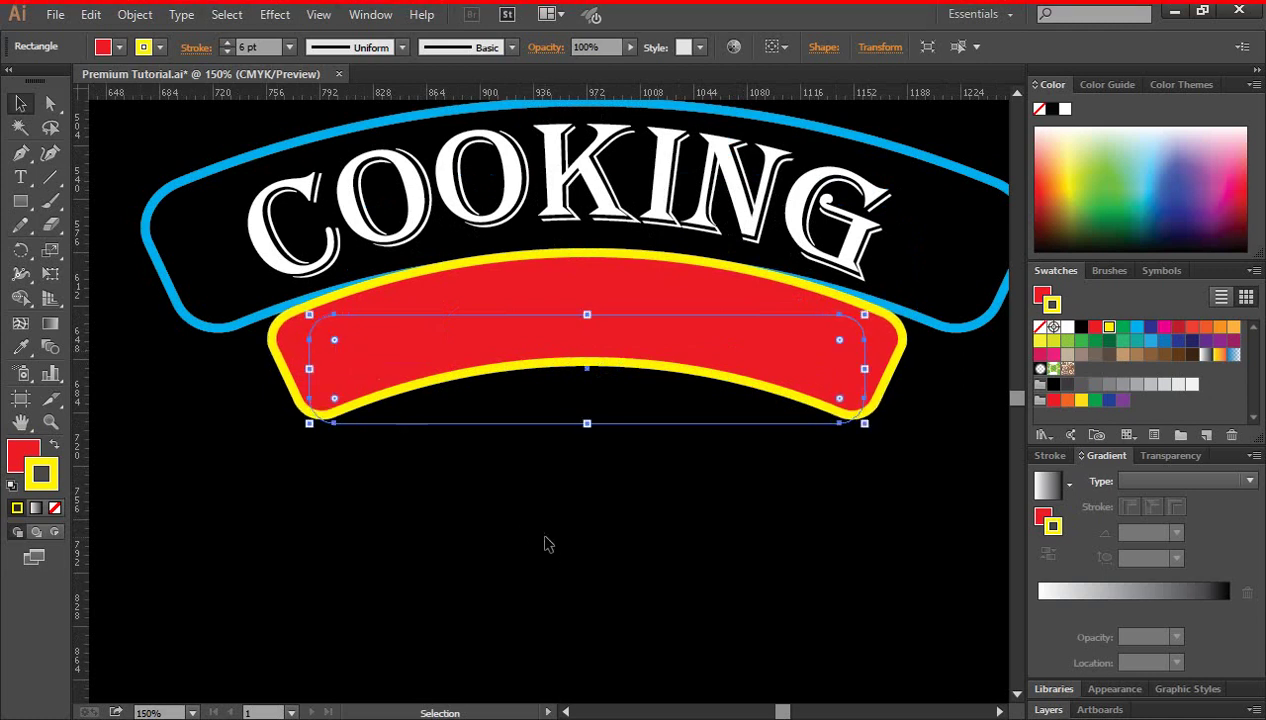
{"action": "key", "text": "Up"}
{"action": "key", "text": "Up"}
{"action": "key", "text": "Up"}
{"action": "key", "text": "Up"}
{"action": "key", "text": "Up"}
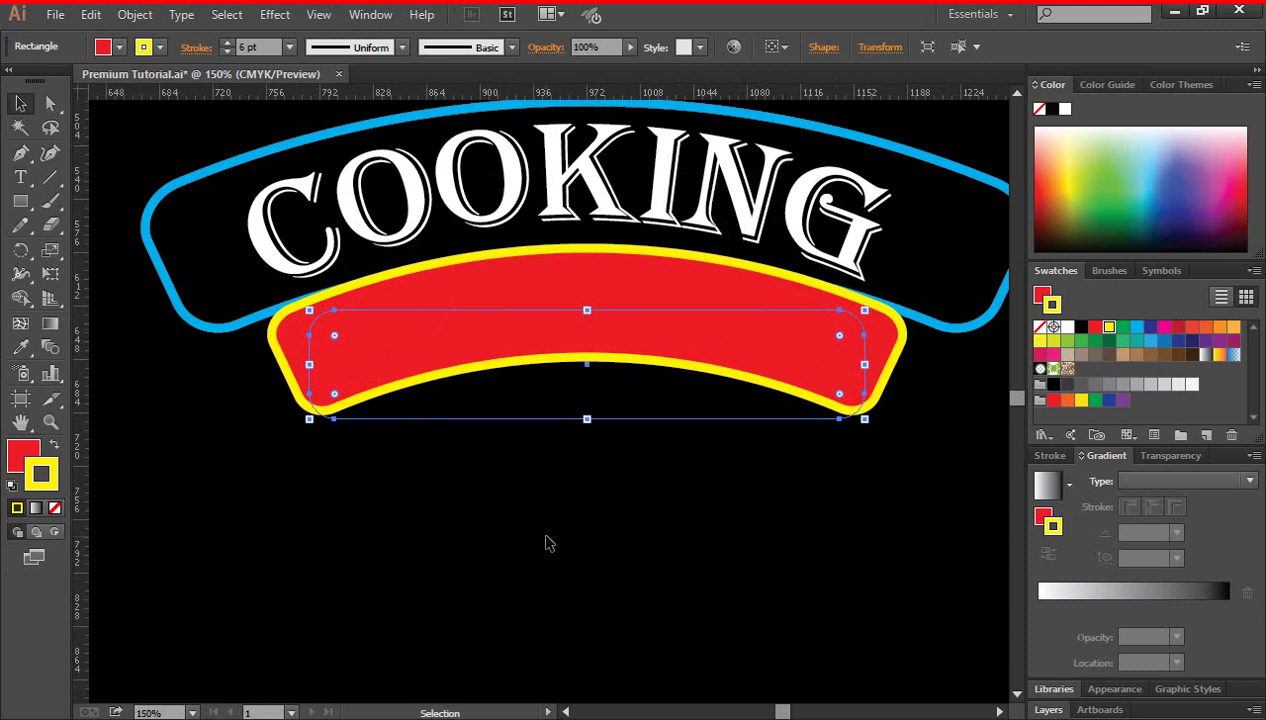
{"action": "left_click", "coordinate": [604, 541]}
Convert the COOKING text to outlines, expand its appearance and deselect it
{"action": "key", "text": "ctrl+minus"}
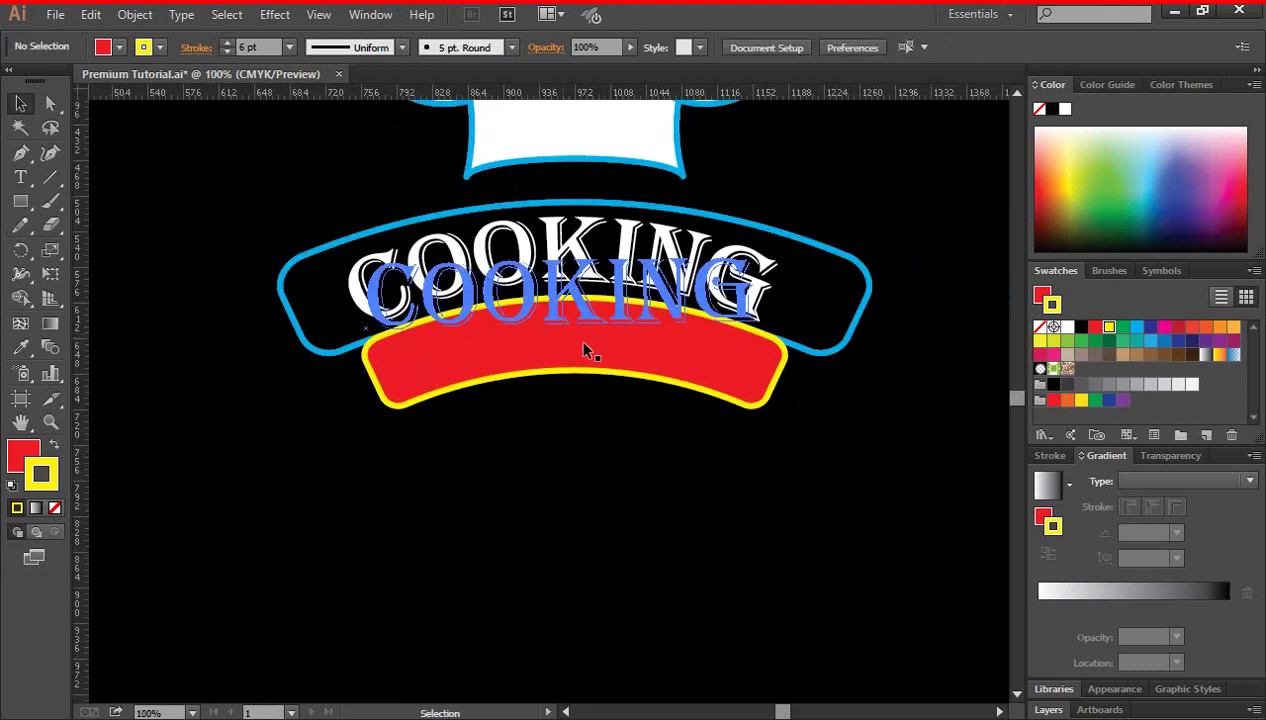
{"action": "scroll", "coordinate": [650, 437], "scroll_direction": "down", "scroll_amount": 2}
{"action": "left_click", "coordinate": [632, 196]}
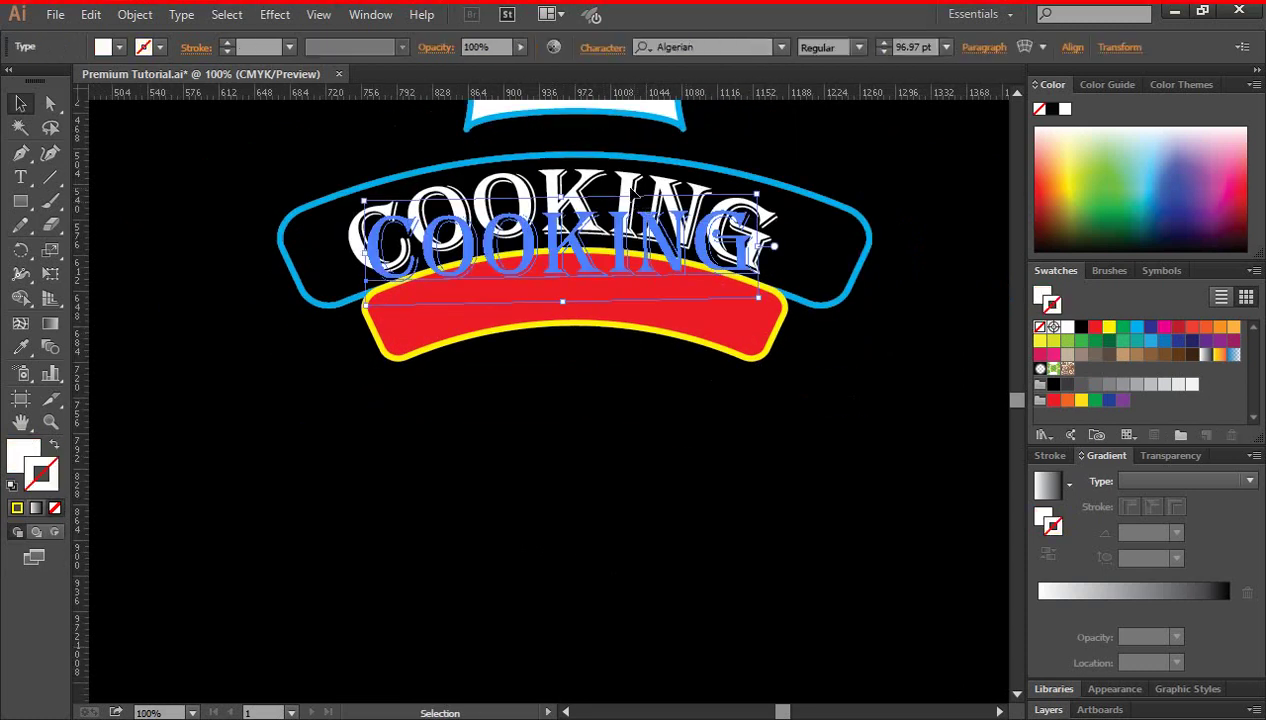
{"action": "right_click", "coordinate": [634, 195]}
{"action": "left_click", "coordinate": [670, 325]}
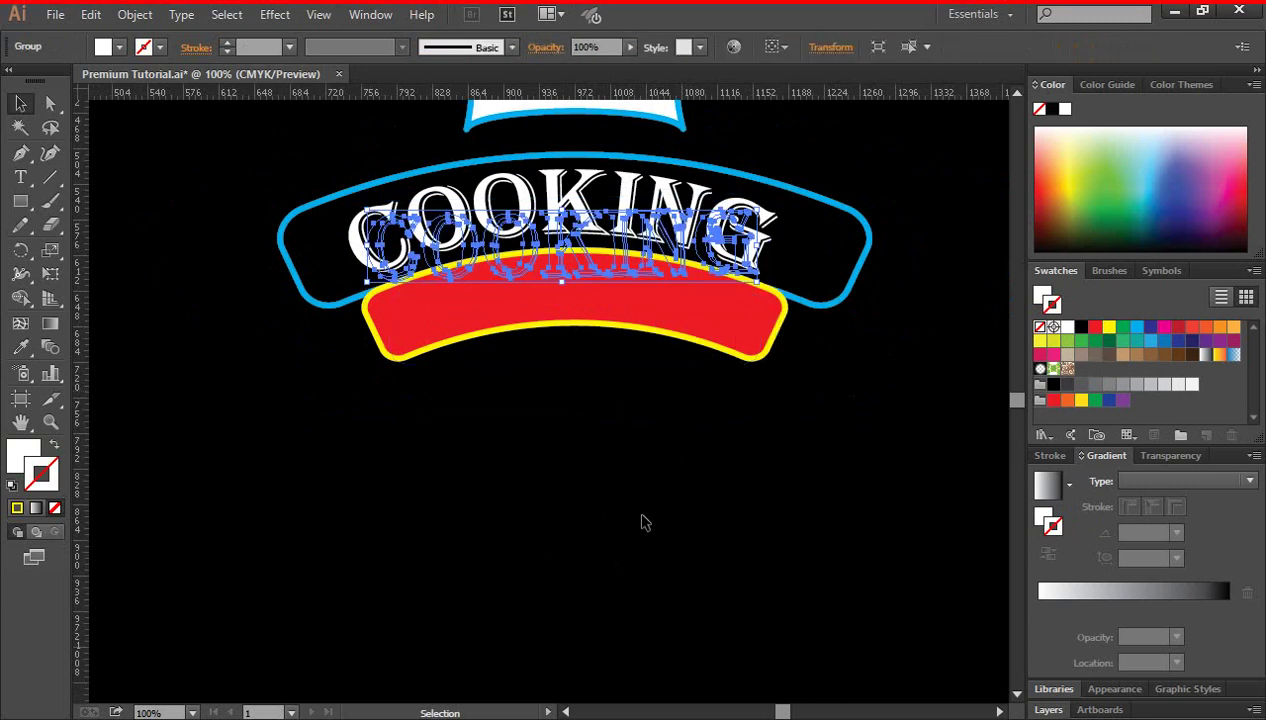
{"action": "left_click", "coordinate": [148, 22]}
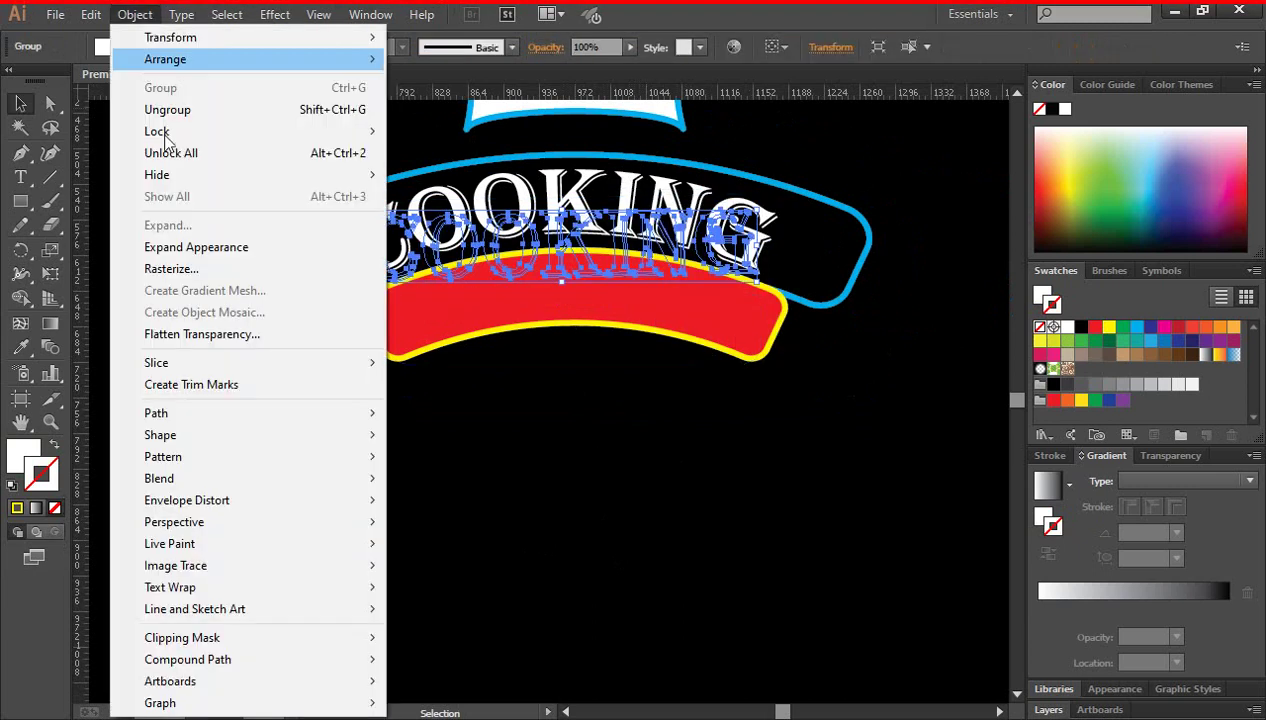
{"action": "left_click", "coordinate": [191, 248]}
{"action": "left_click", "coordinate": [616, 443]}
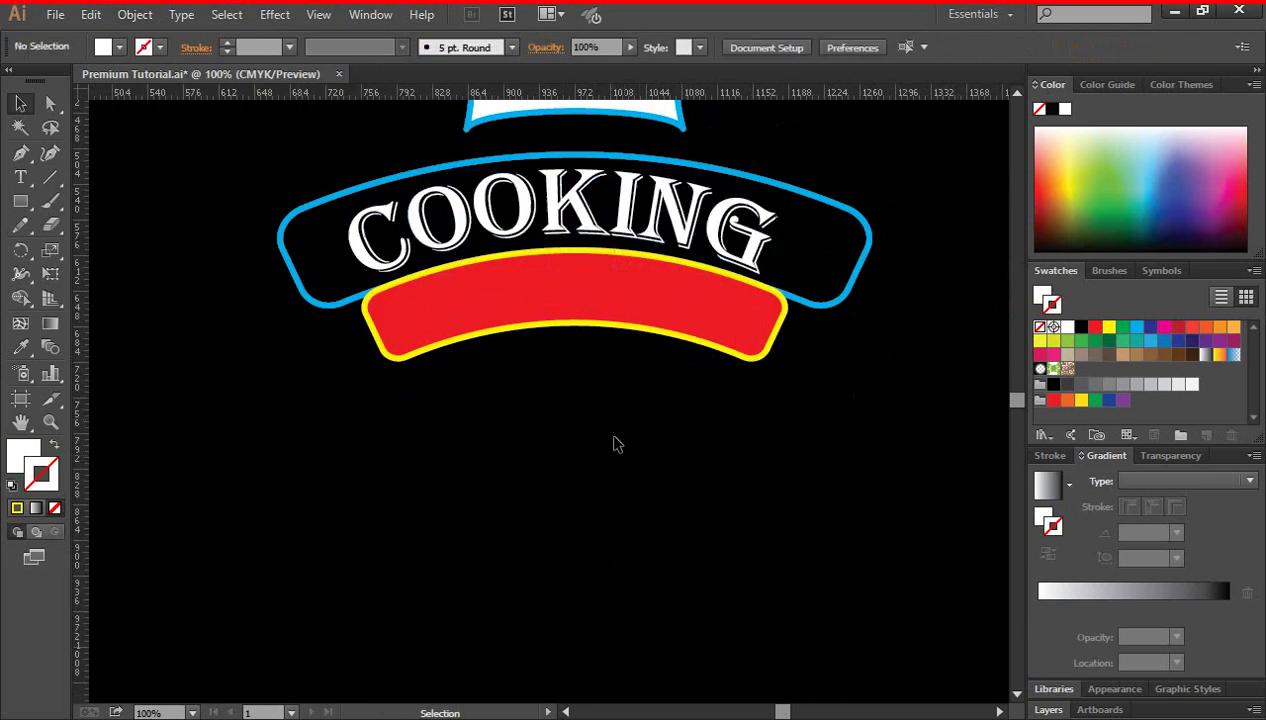
Expand the appearance of the red banner and deselect it
{"action": "left_click", "coordinate": [548, 289]}
{"action": "left_click", "coordinate": [134, 16]}
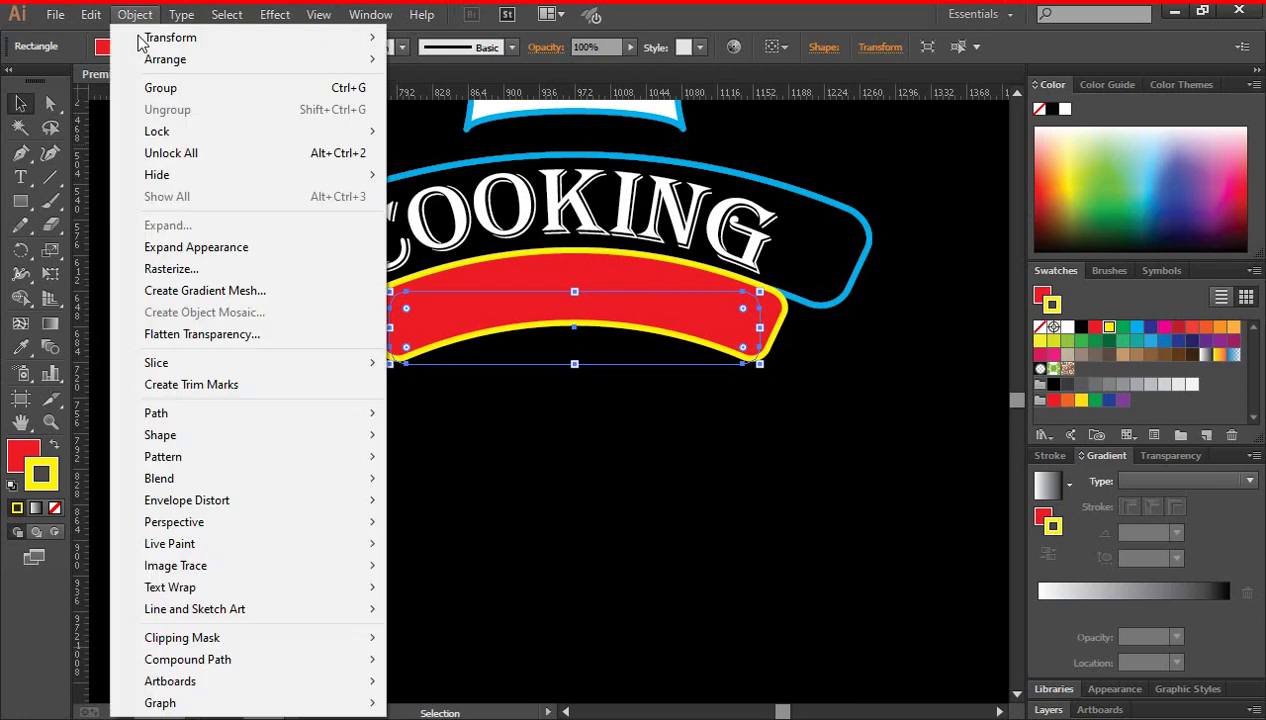
{"action": "left_click", "coordinate": [198, 246]}
{"action": "left_click", "coordinate": [562, 465]}
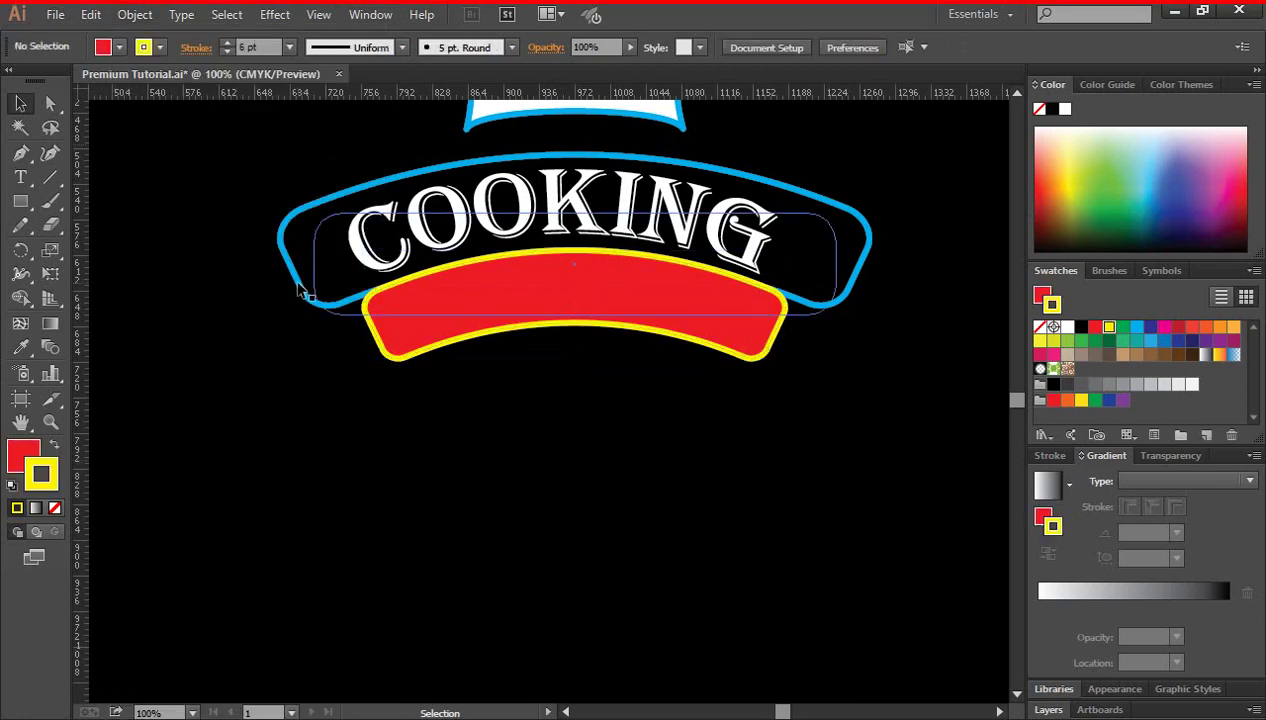
Expand the appearance of the blue-outlined banner and deselect it
{"action": "left_click", "coordinate": [299, 292]}
{"action": "left_click", "coordinate": [134, 16]}
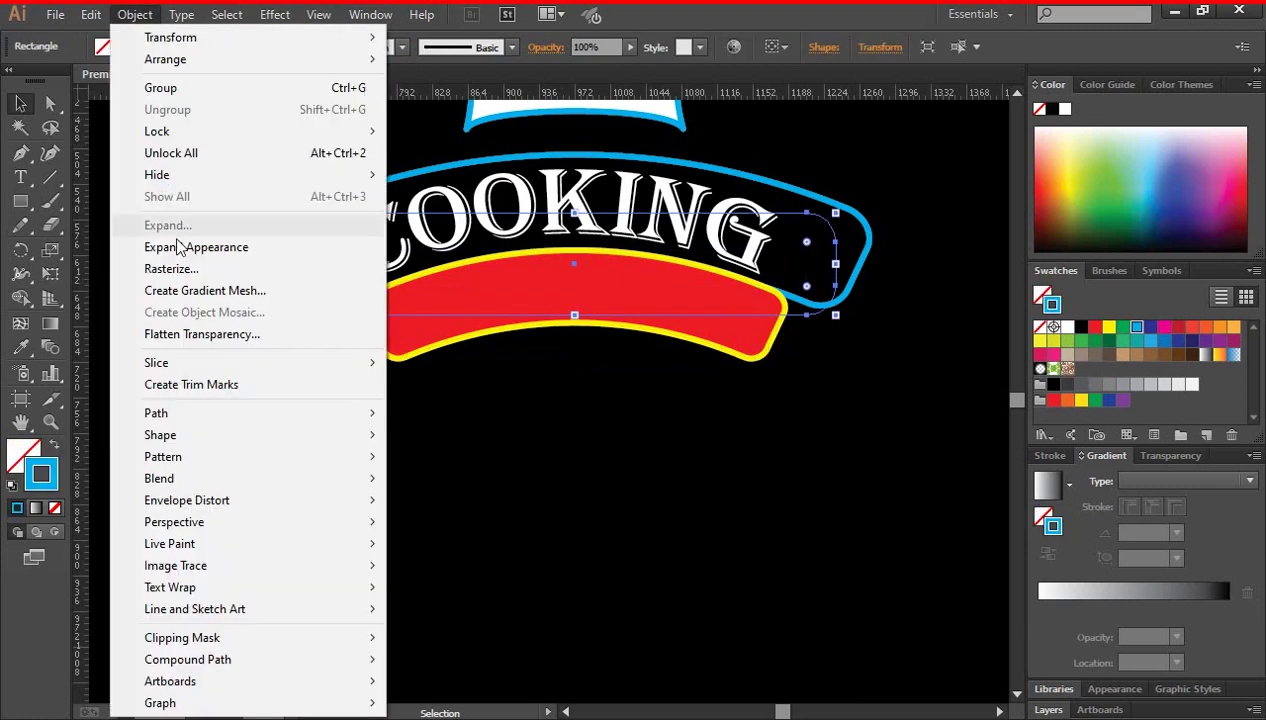
{"action": "left_click", "coordinate": [198, 248]}
{"action": "left_click", "coordinate": [738, 493]}
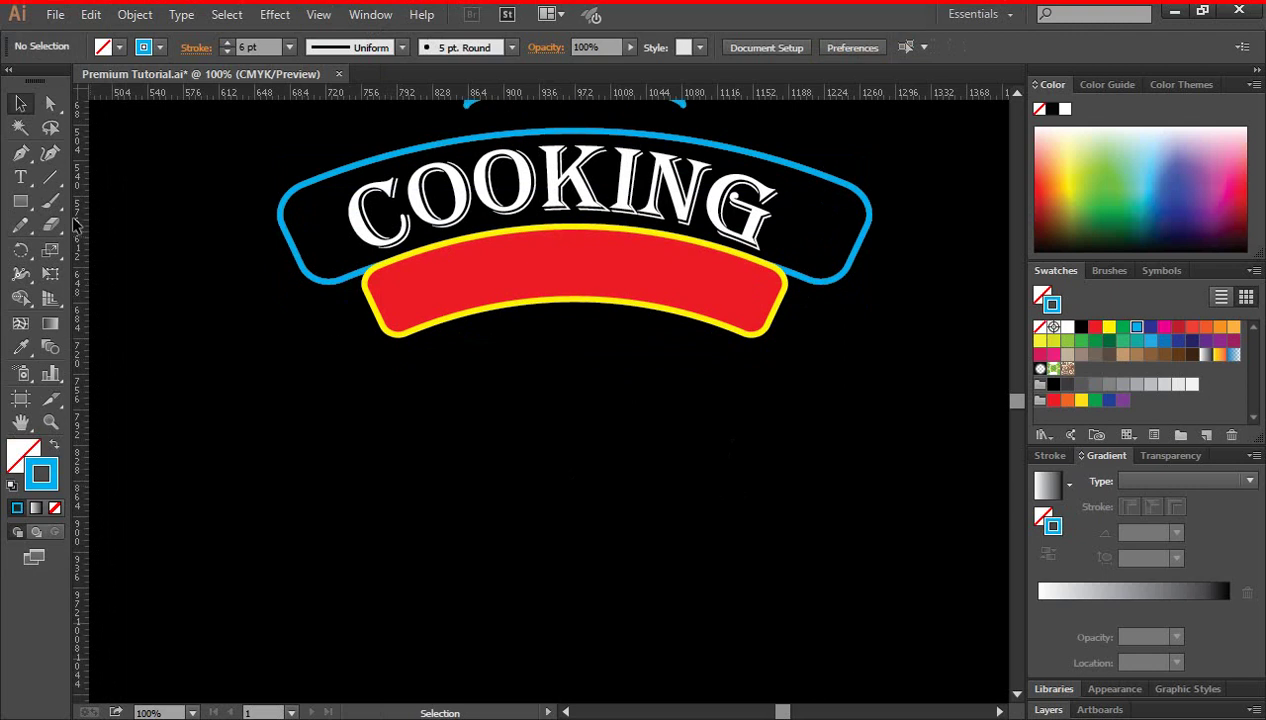
Add the text YOUR TAGLINE with a white stroke at 72 pt and position it below the red banner
{"action": "left_click", "coordinate": [21, 178]}
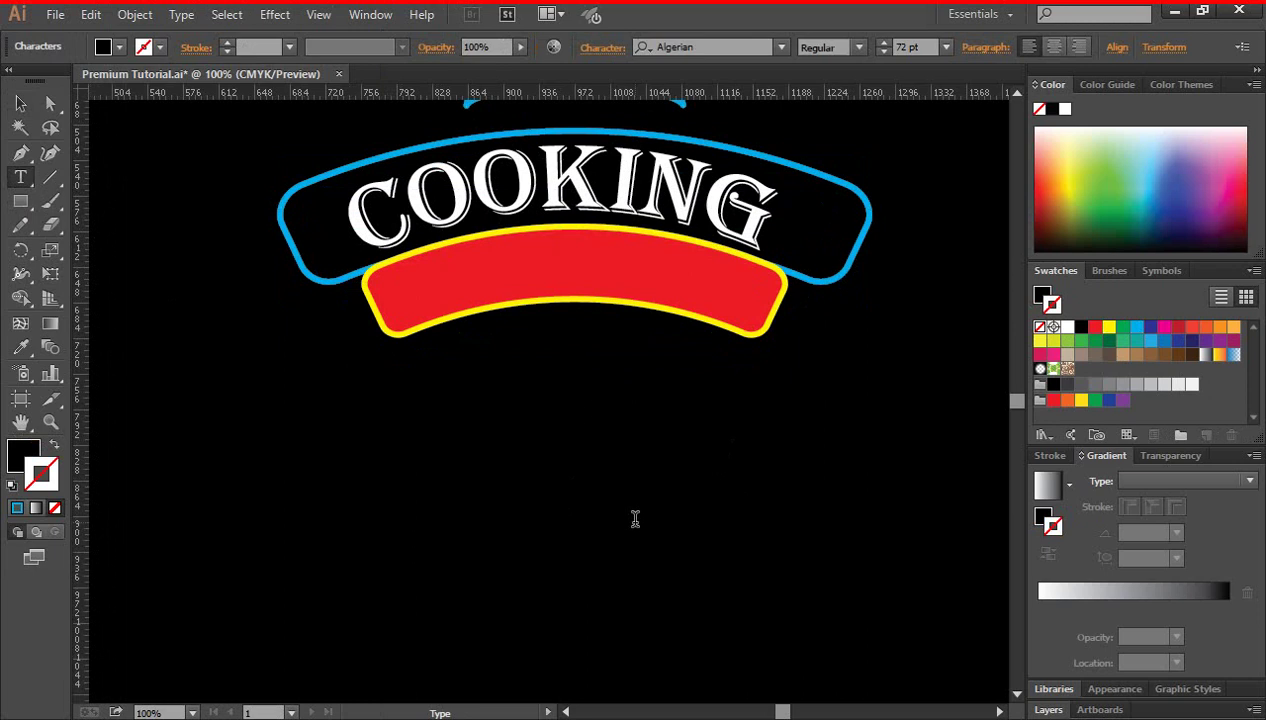
{"action": "left_click", "coordinate": [1068, 328]}
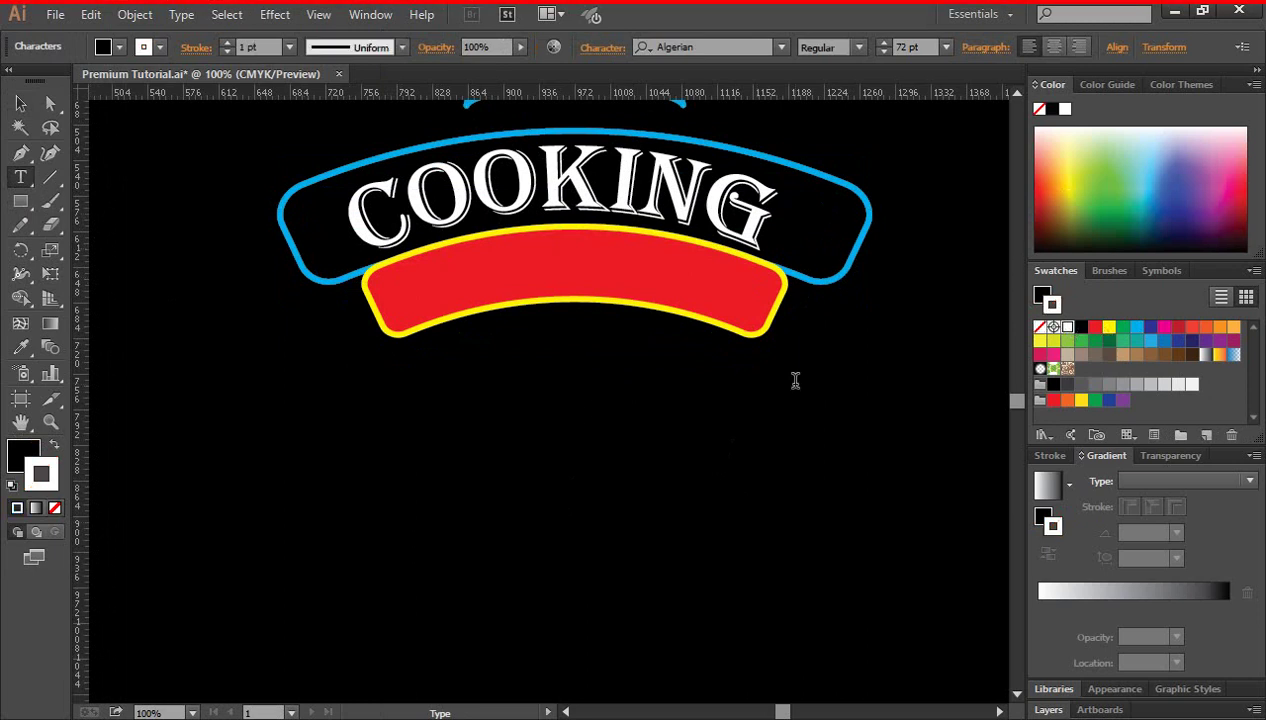
{"action": "type", "text": "Y"}
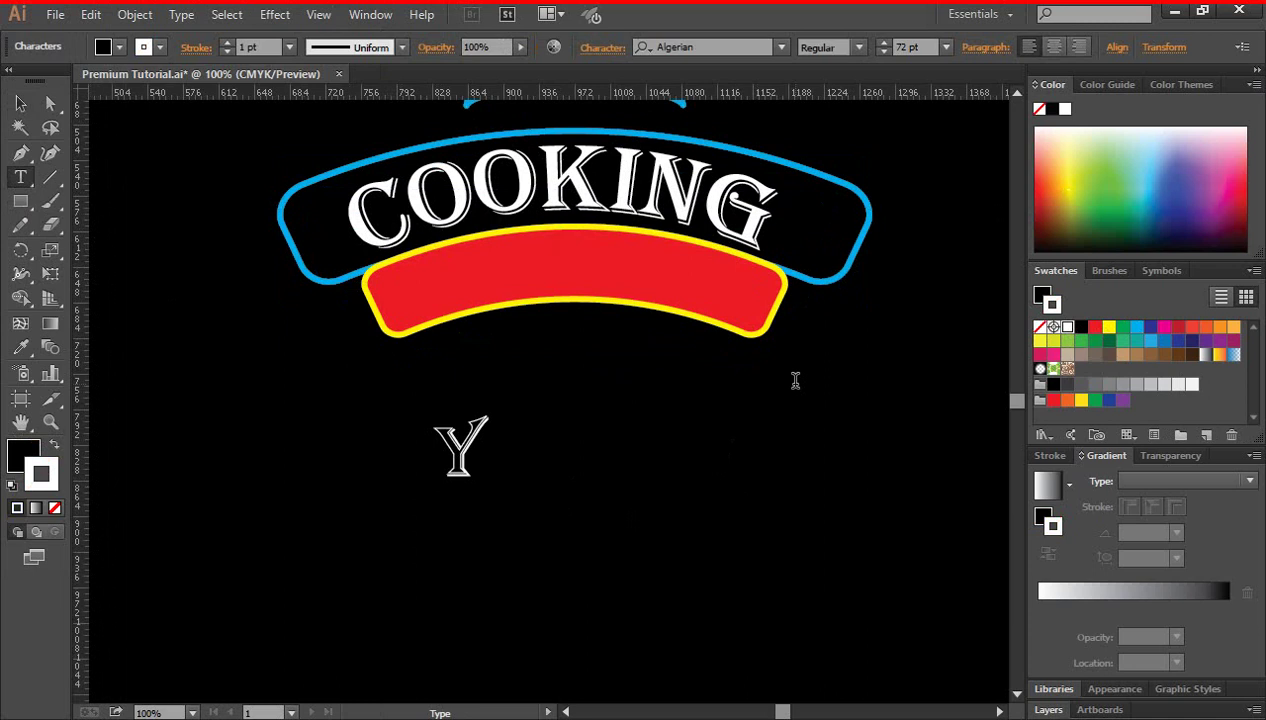
{"action": "type", "text": "OUR "}
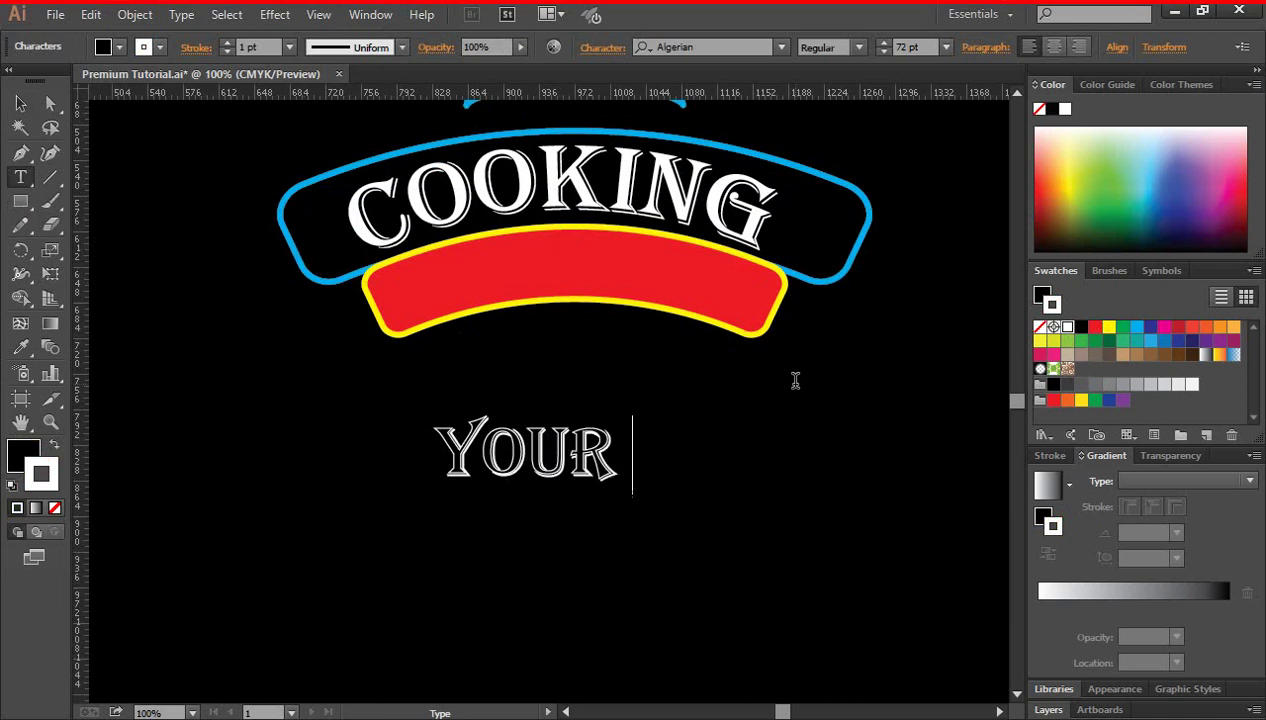
{"action": "type", "text": "TAGLINE"}
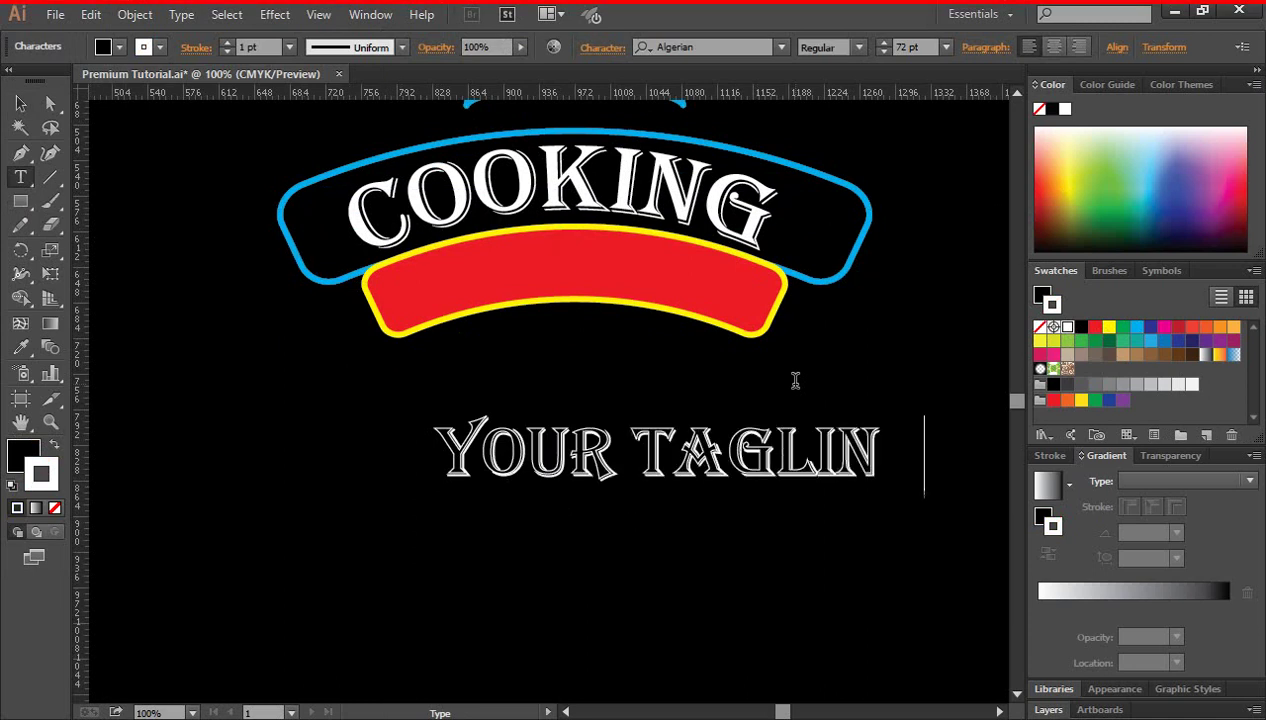
{"action": "left_click", "coordinate": [20, 103]}
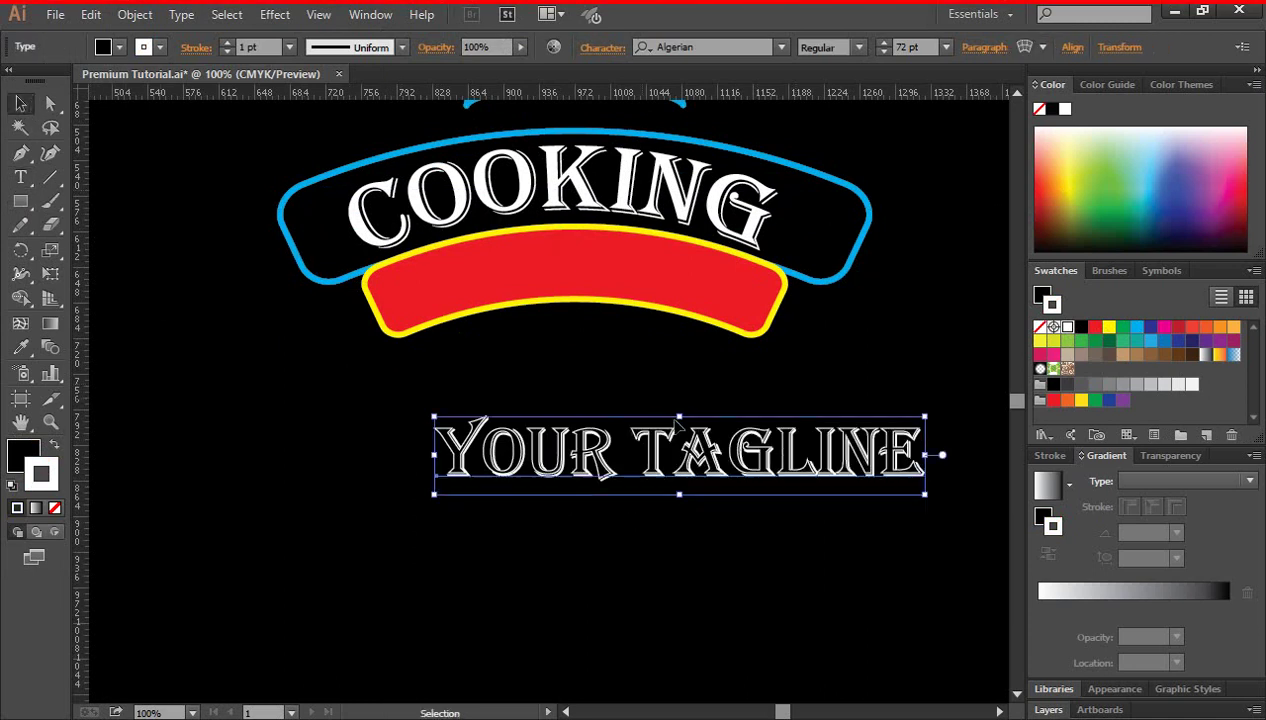
{"action": "left_click_drag", "start_coordinate": [697, 466], "coordinate": [629, 440]}
Change the font of the YOUR TAGLINE text to Arial Rounded MT Bold
{"action": "left_click", "coordinate": [20, 177]}
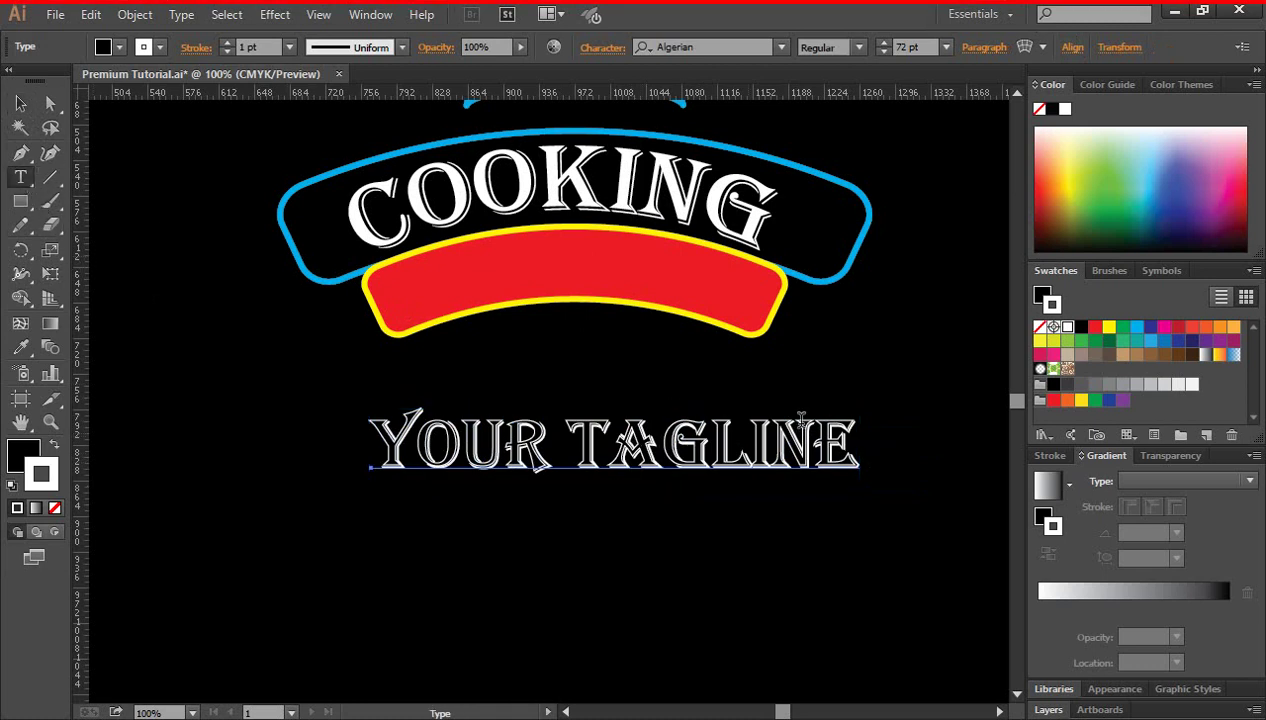
{"action": "triple_click", "coordinate": [520, 434]}
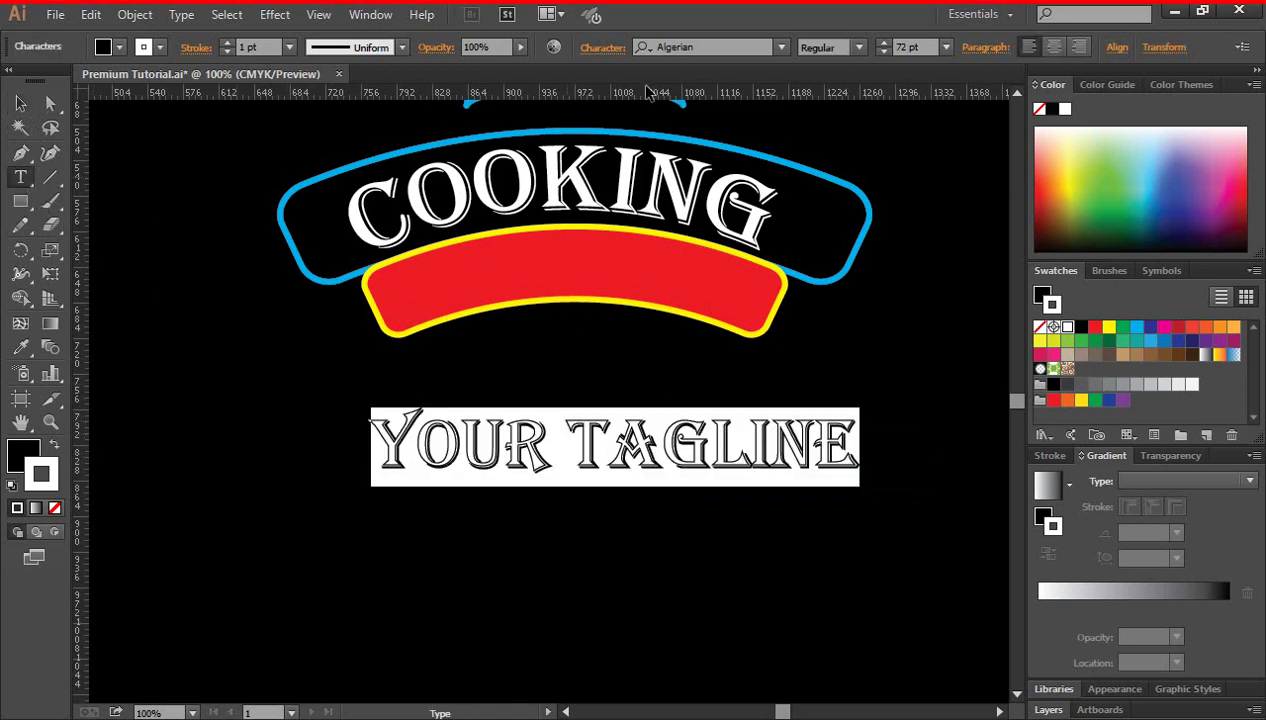
{"action": "left_click", "coordinate": [708, 46]}
{"action": "type", "text": "Arial"}
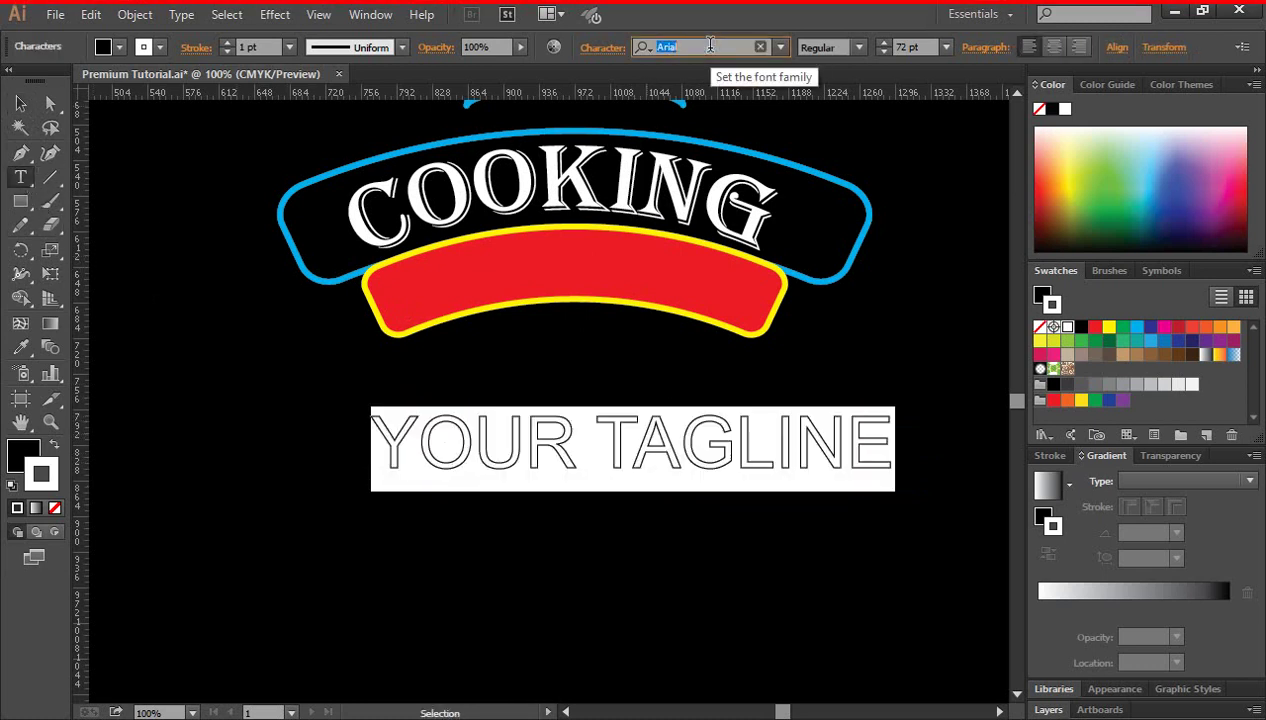
{"action": "key", "text": "Down"}
{"action": "key", "text": "Down"}
{"action": "key", "text": "Up"}
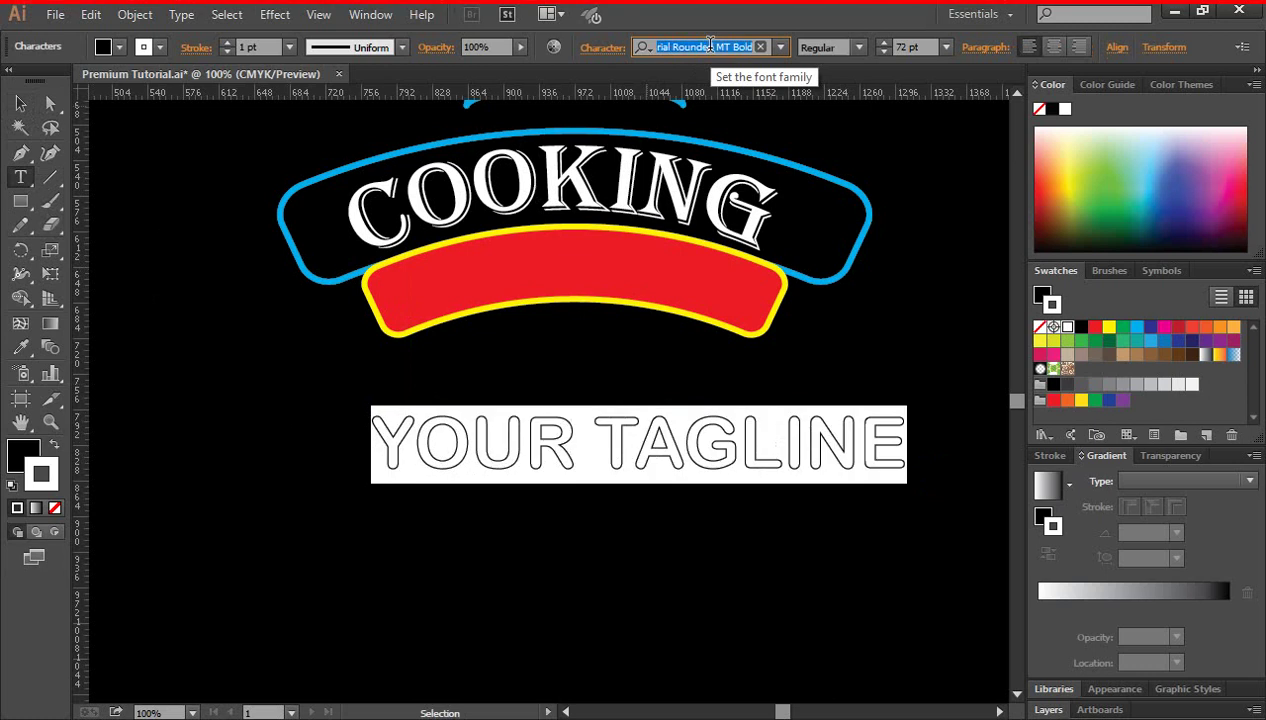
{"action": "left_click", "coordinate": [20, 103]}
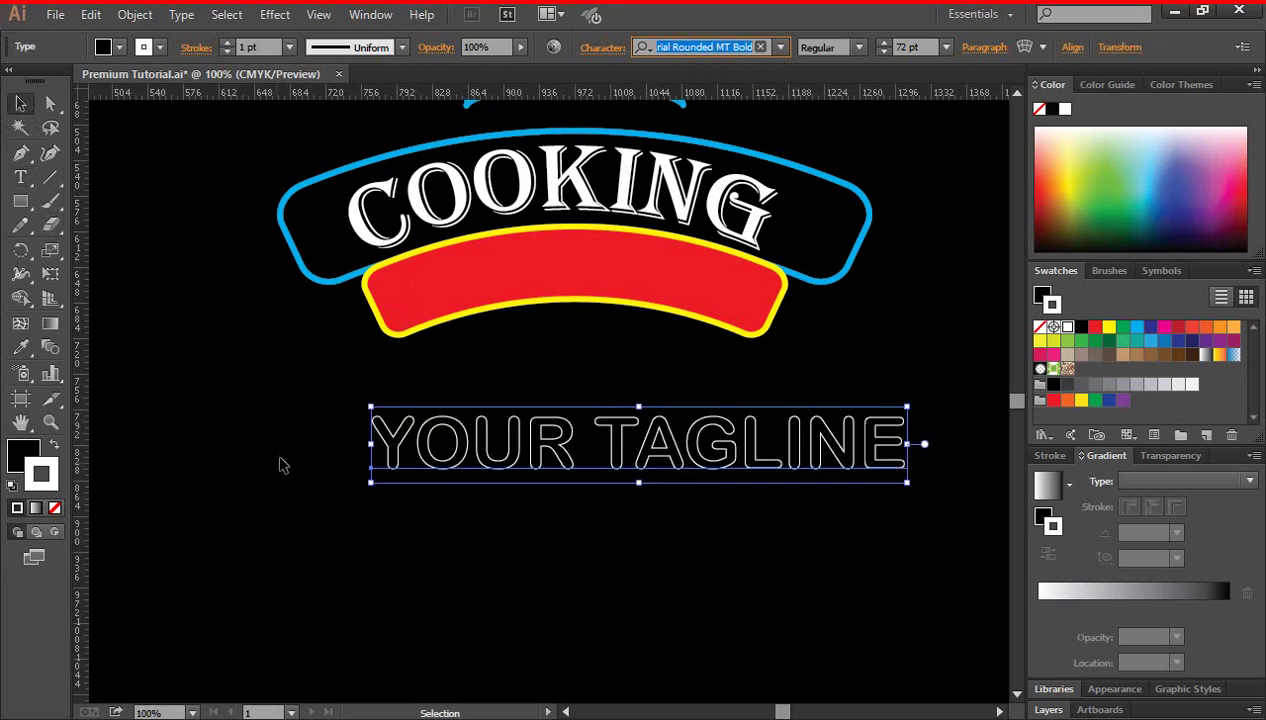
{"action": "left_click", "coordinate": [362, 458]}
{"action": "left_click", "coordinate": [508, 447]}
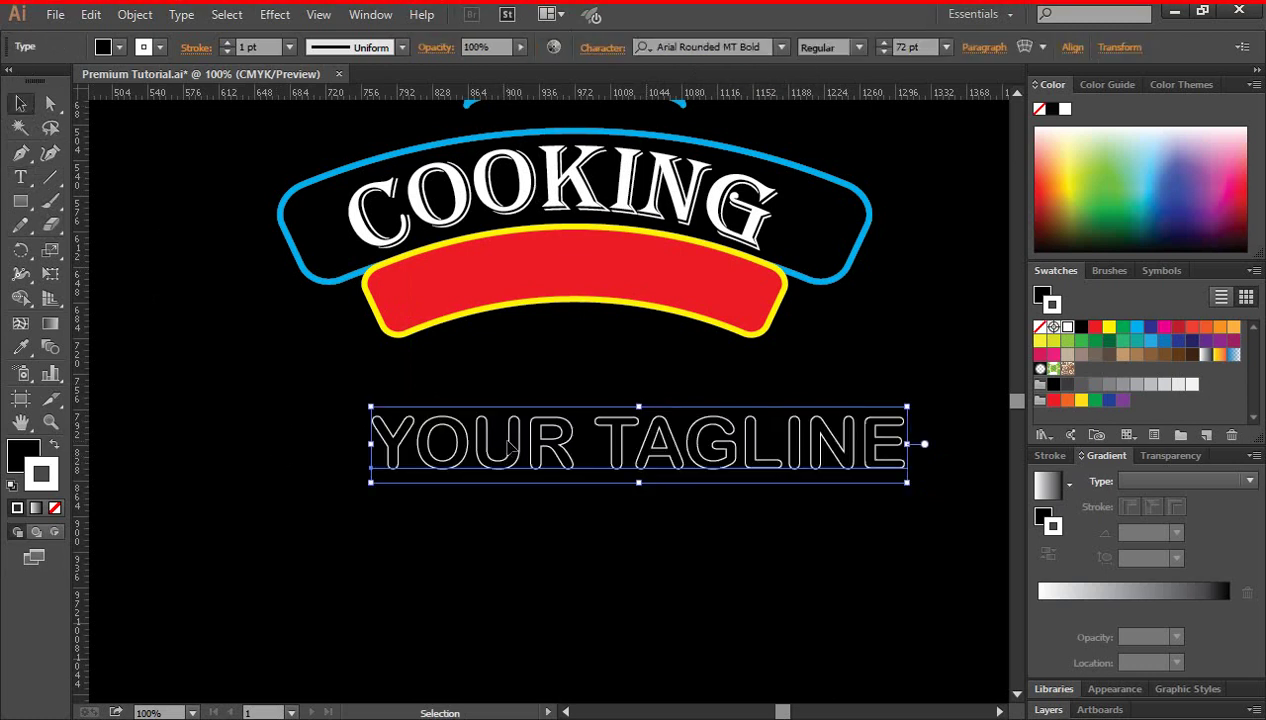
{"action": "left_click", "coordinate": [27, 175]}
{"action": "left_click_drag", "start_coordinate": [372, 428], "coordinate": [952, 432]}
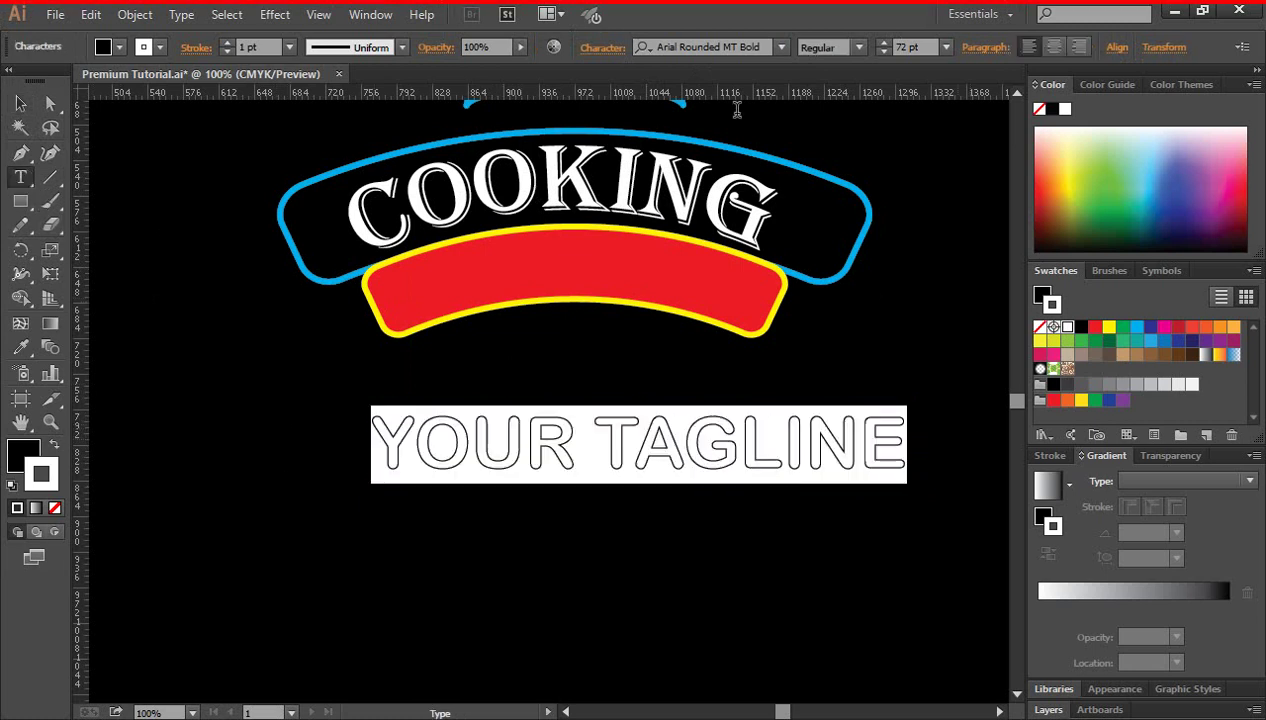
{"action": "left_click", "coordinate": [20, 103]}
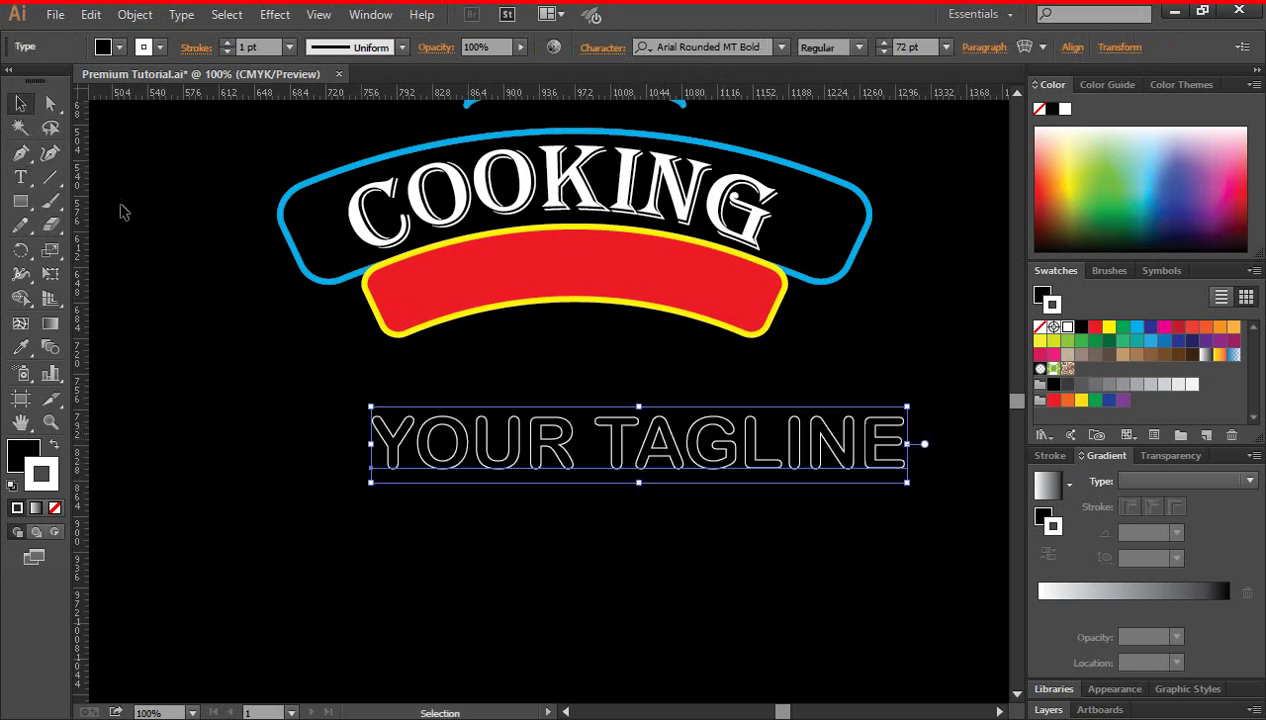
Try alternative fonts on the YOUR TAGLINE text, from Bauhaus 93 and Book Antiqua through to Brush Script MT Italic
{"action": "left_click", "coordinate": [763, 46]}
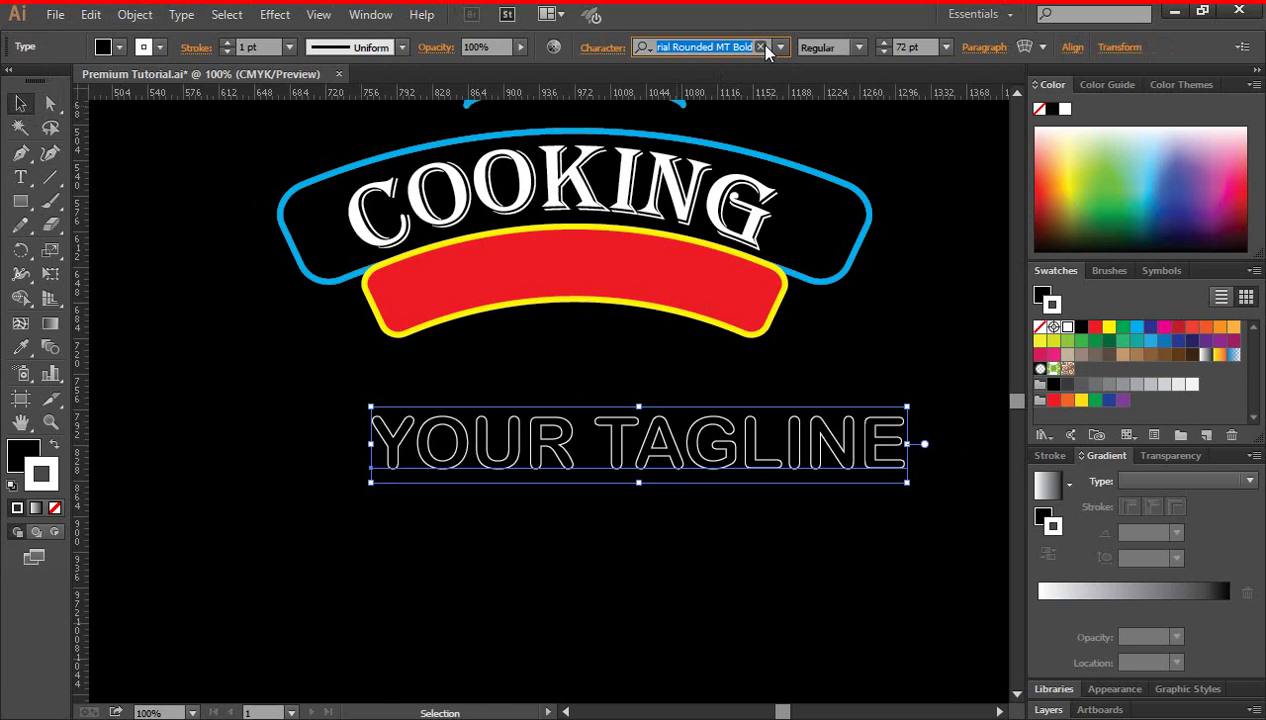
{"action": "key", "text": "Down"}
{"action": "key", "text": "Down"}
{"action": "key", "text": "Down"}
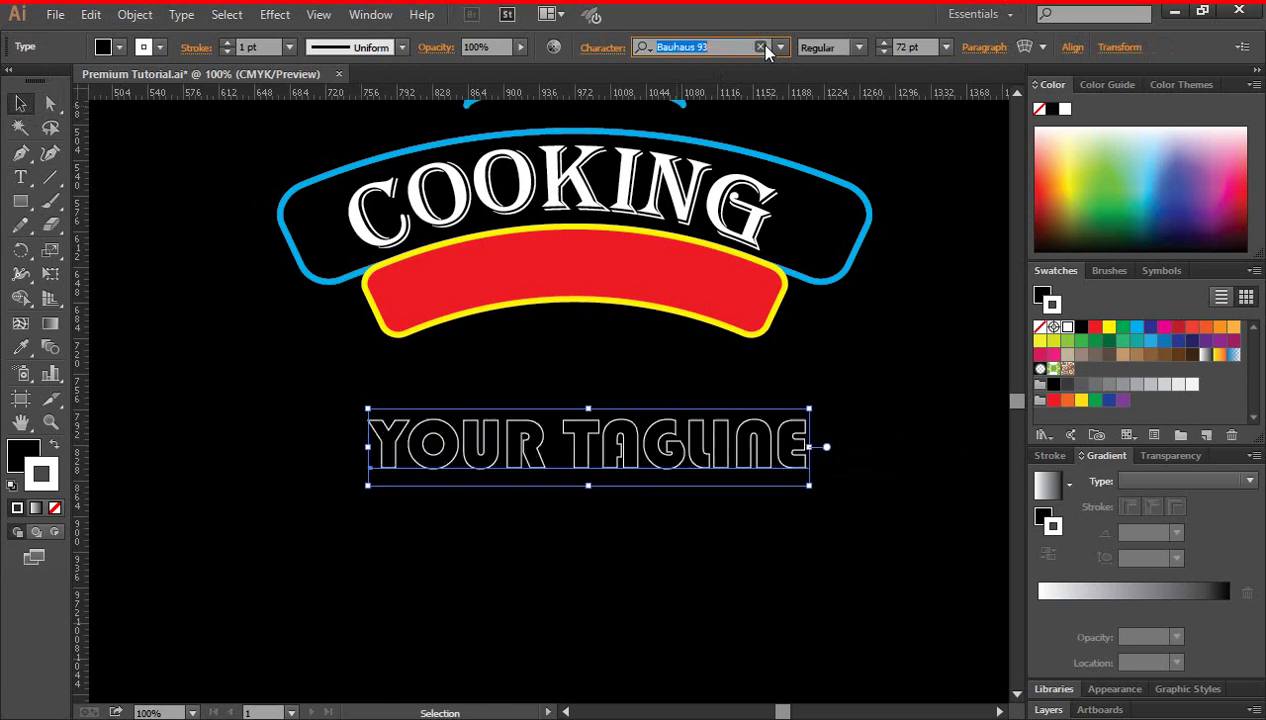
{"action": "key", "text": "Down"}
{"action": "key", "text": "Down"}
{"action": "key", "text": "Down"}
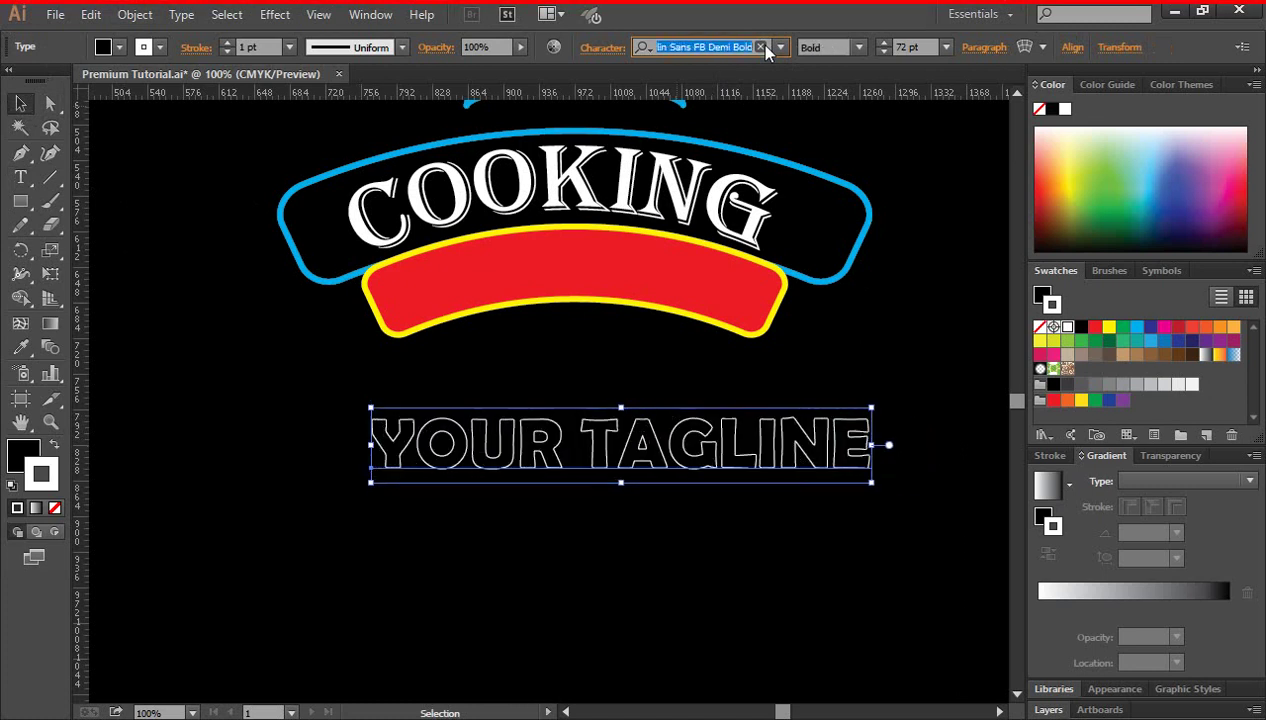
{"action": "key", "text": "Down"}
{"action": "key", "text": "Up"}
{"action": "key", "text": "Down"}
{"action": "key", "text": "Down"}
{"action": "key", "text": "Down"}
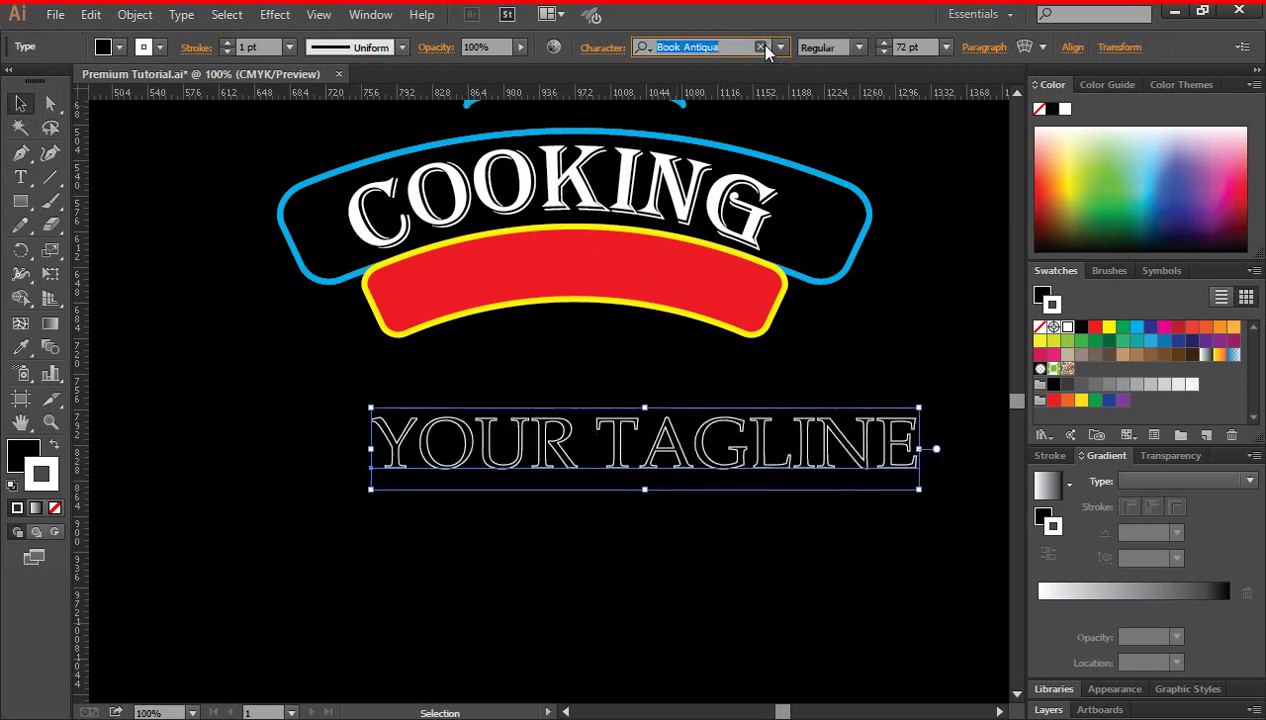
{"action": "key", "text": "Down"}
{"action": "key", "text": "Down"}
{"action": "key", "text": "Down"}
{"action": "key", "text": "Down"}
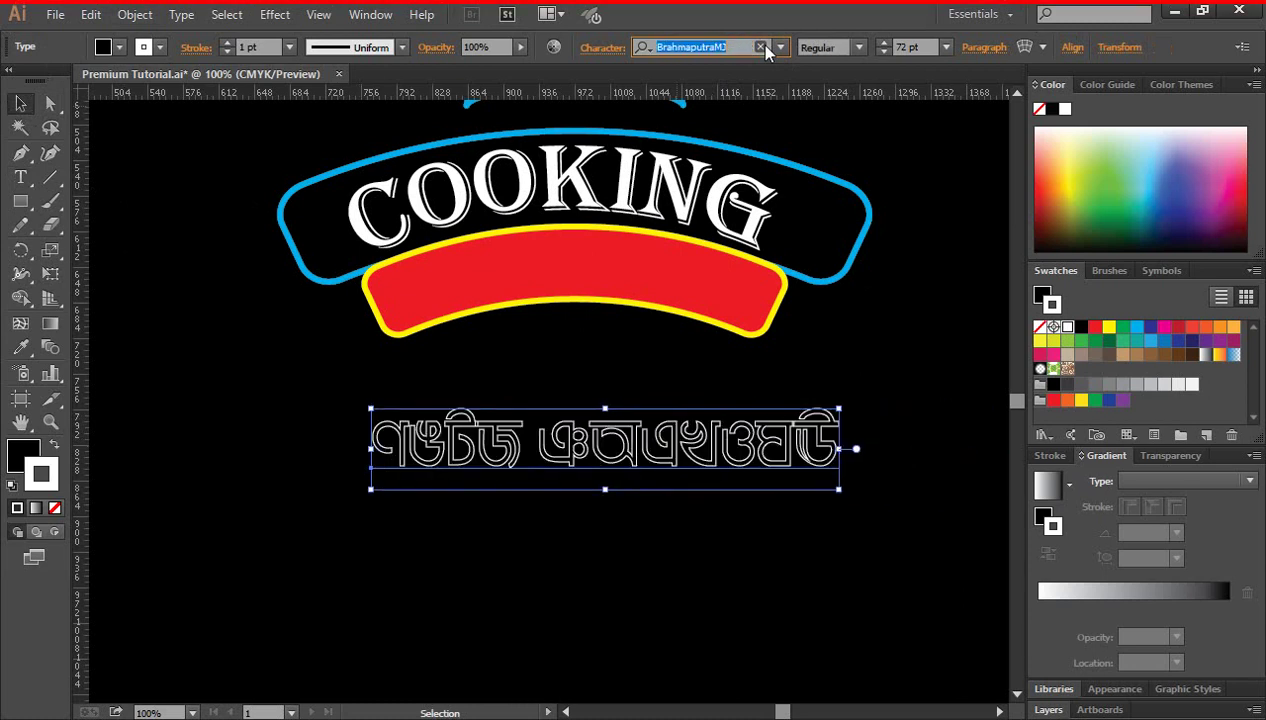
{"action": "key", "text": "Down"}
{"action": "key", "text": "Down"}
{"action": "key", "text": "Down"}
{"action": "key", "text": "Down"}
{"action": "key", "text": "Down"}
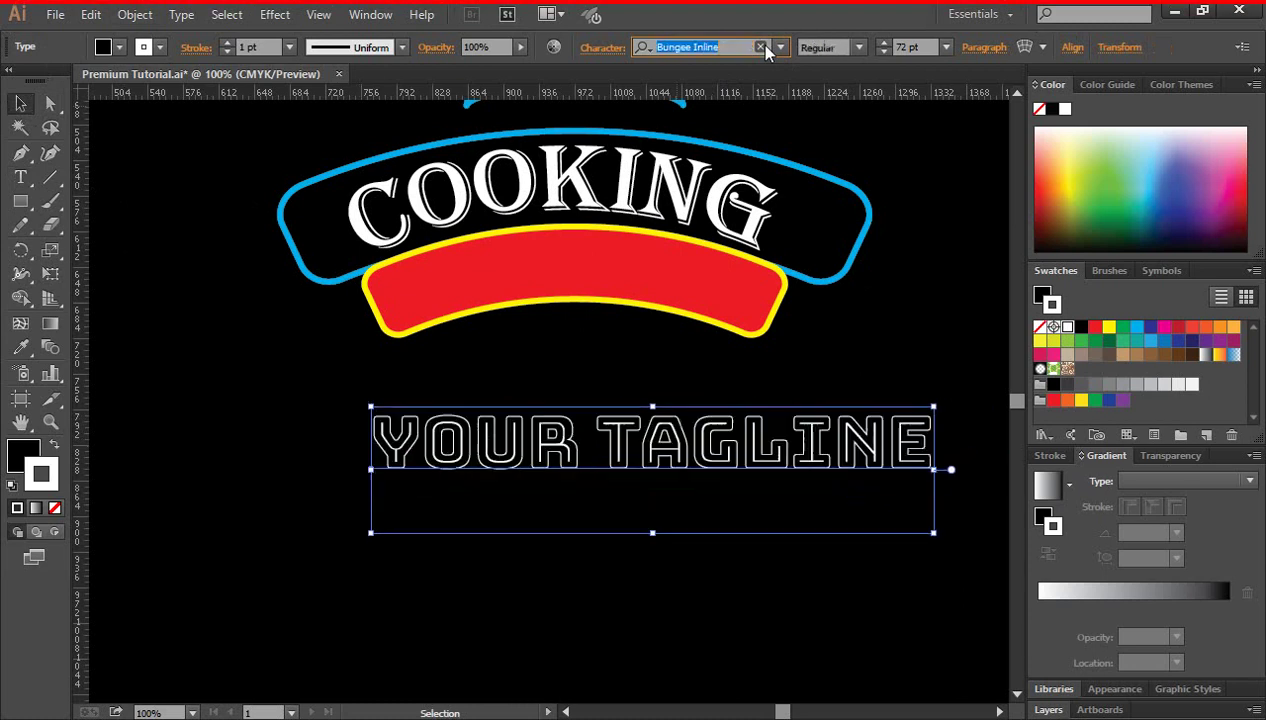
{"action": "key", "text": "Down"}
{"action": "key", "text": "Down"}
{"action": "key", "text": "Down"}
{"action": "key", "text": "Down"}
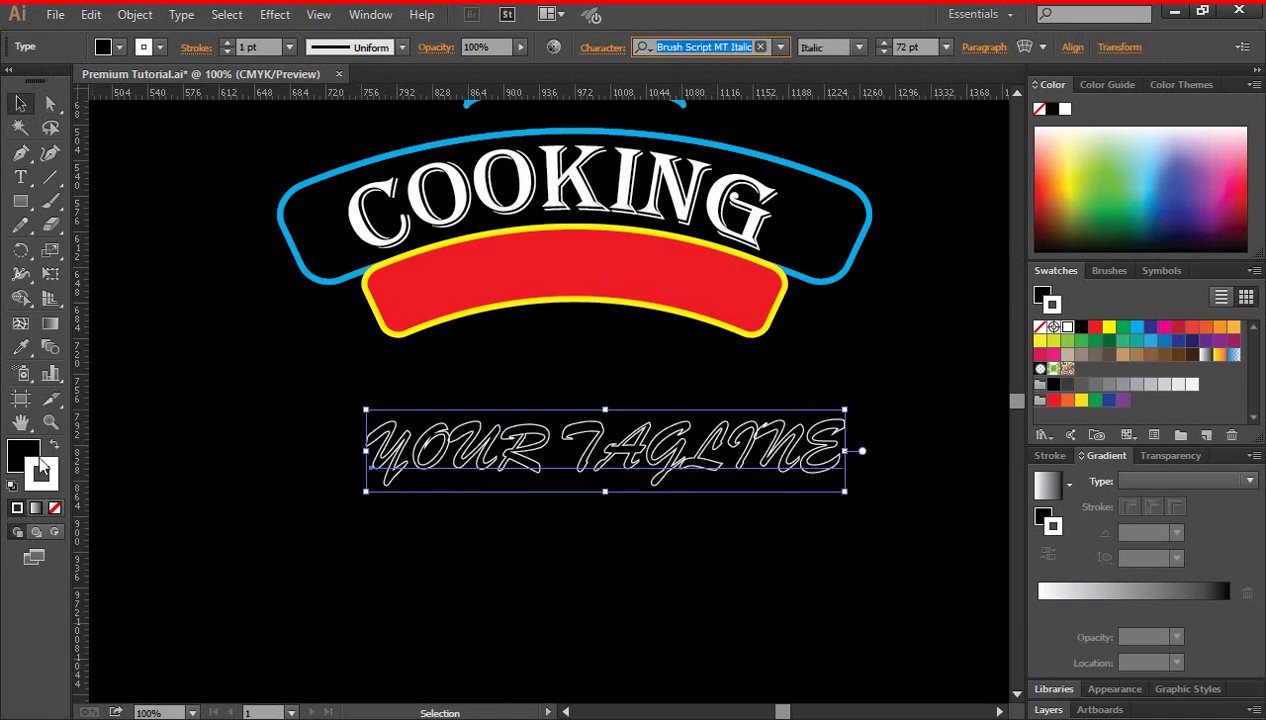
Remove the stroke from the YOUR TAGLINE text and fill it with white
{"action": "left_click", "coordinate": [55, 508]}
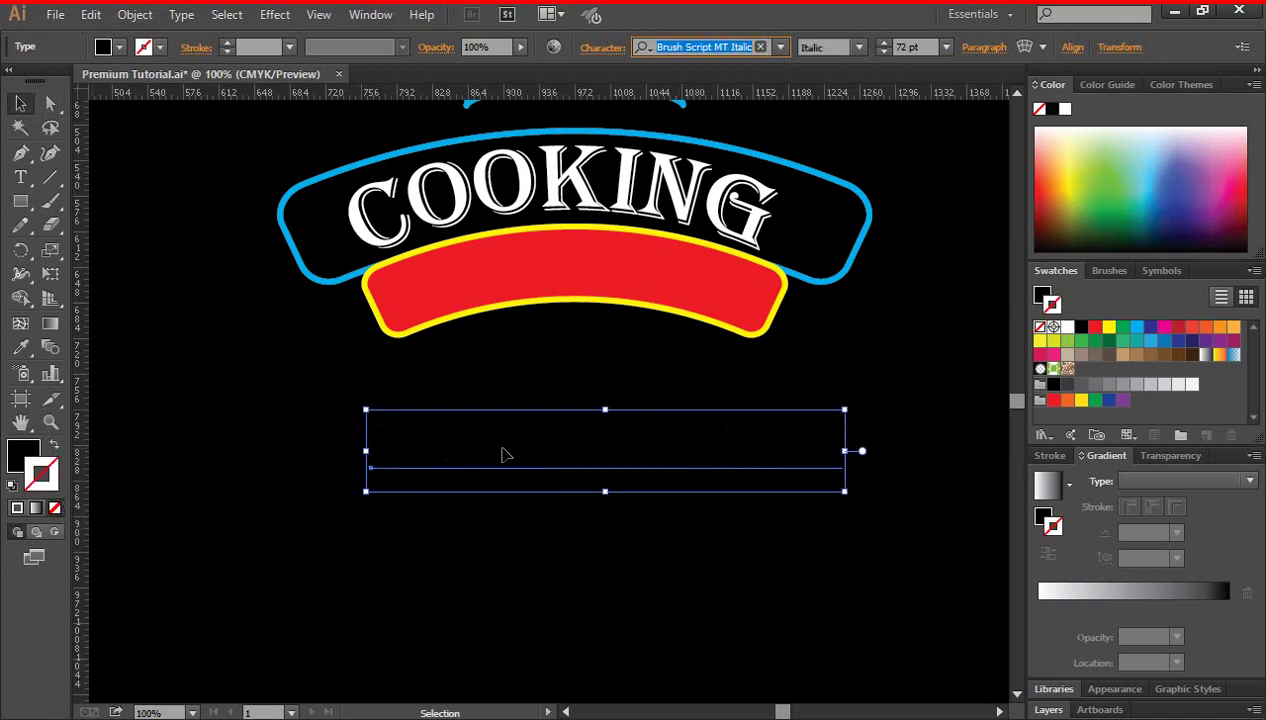
{"action": "left_click", "coordinate": [24, 452]}
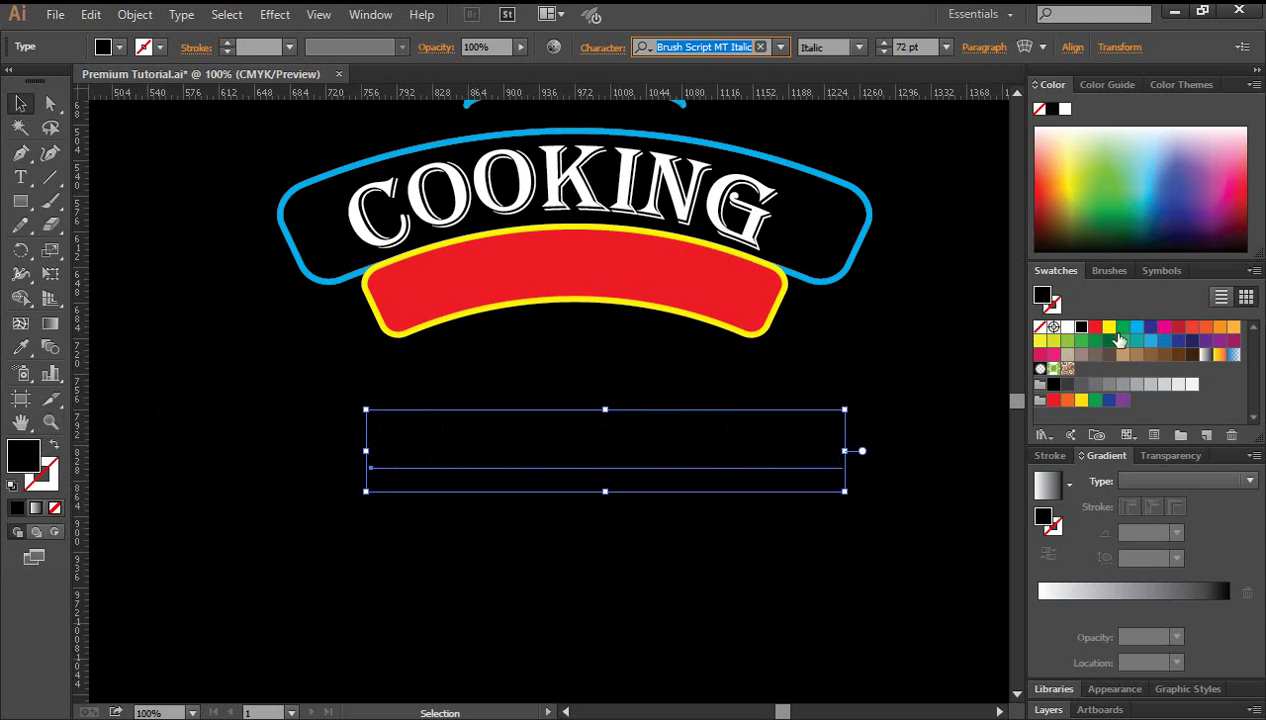
{"action": "left_click", "coordinate": [1068, 329]}
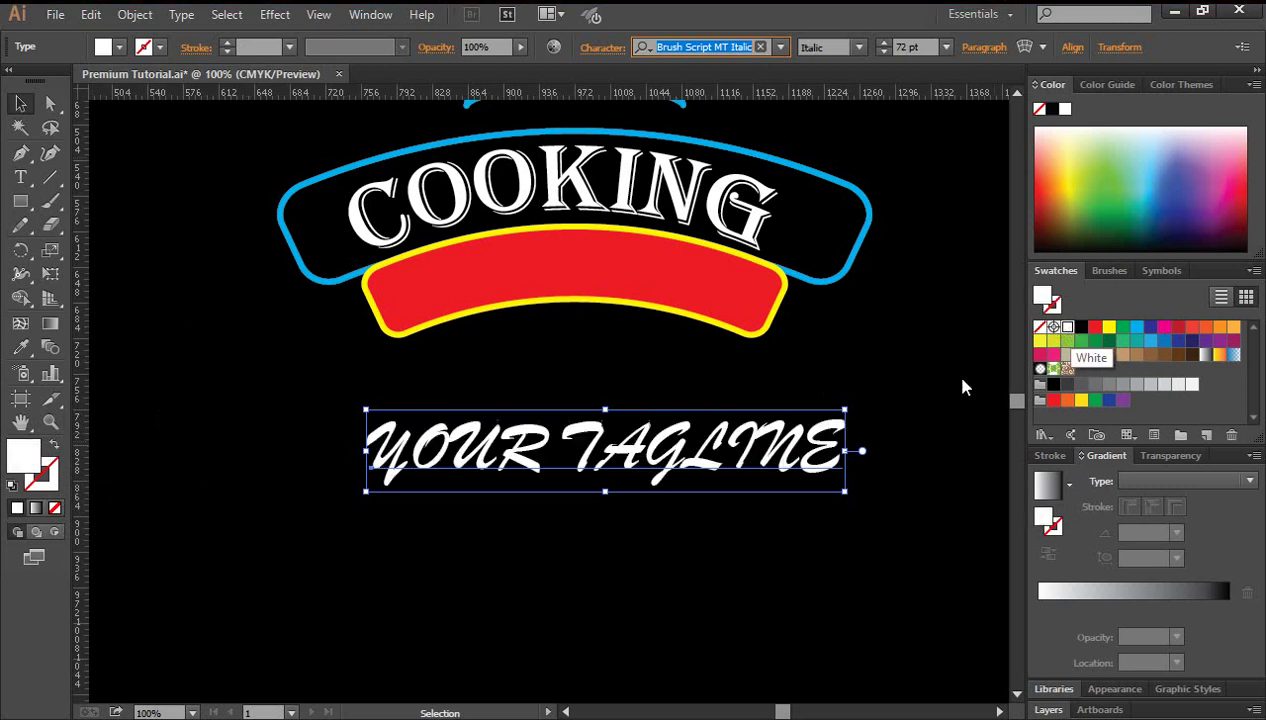
Set the YOUR TAGLINE text's font to Arial Rounded MT Bold and deselect it
{"action": "left_click", "coordinate": [780, 47]}
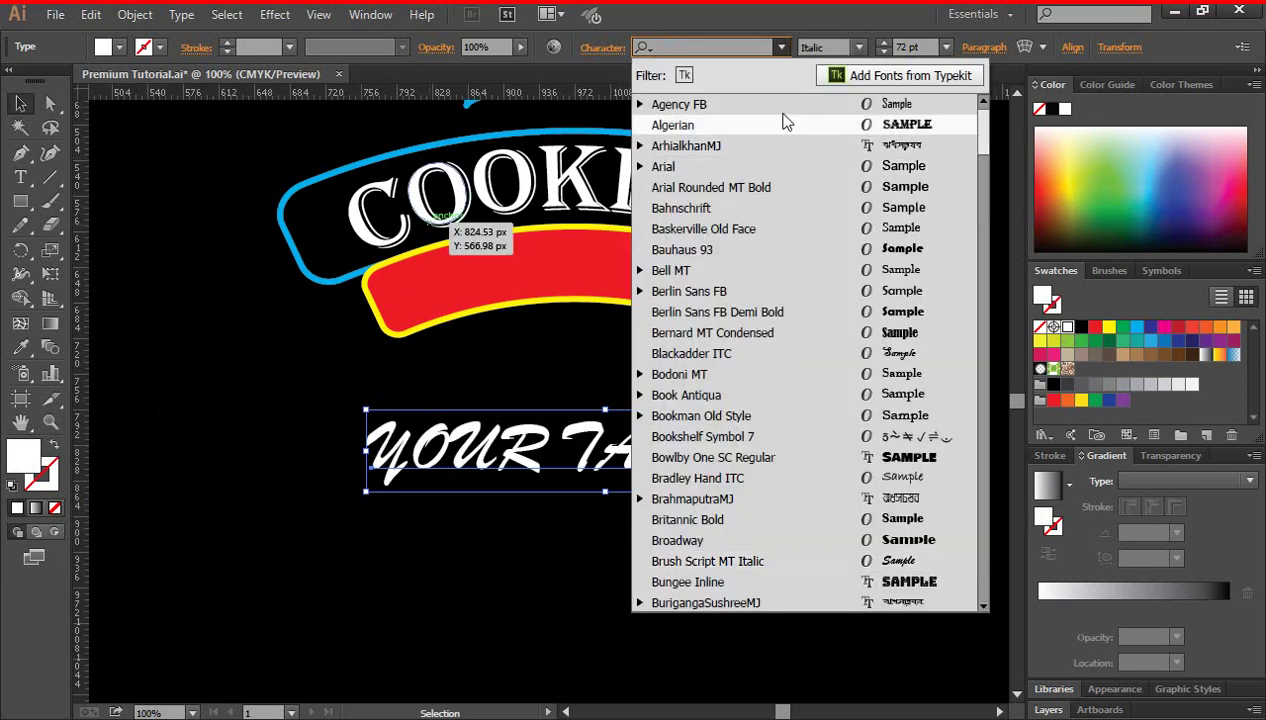
{"action": "left_click", "coordinate": [730, 104]}
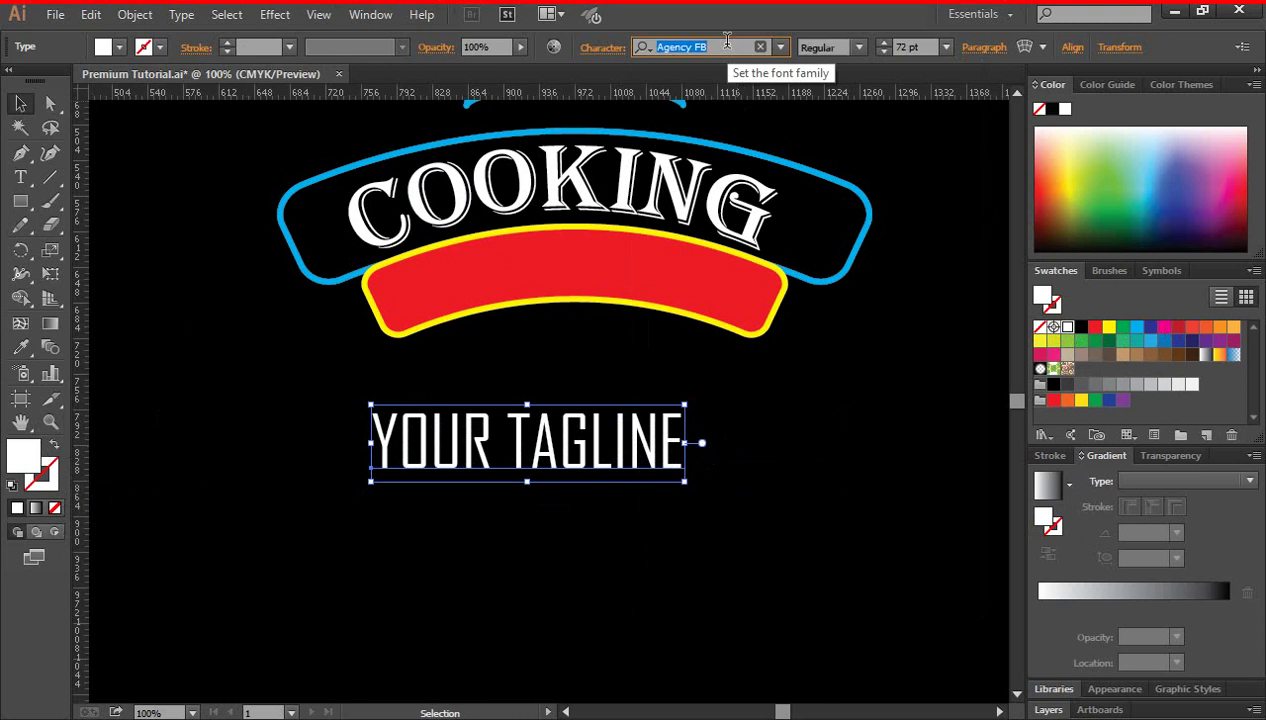
{"action": "scroll", "coordinate": [727, 40], "scroll_direction": "down", "scroll_amount": 5}
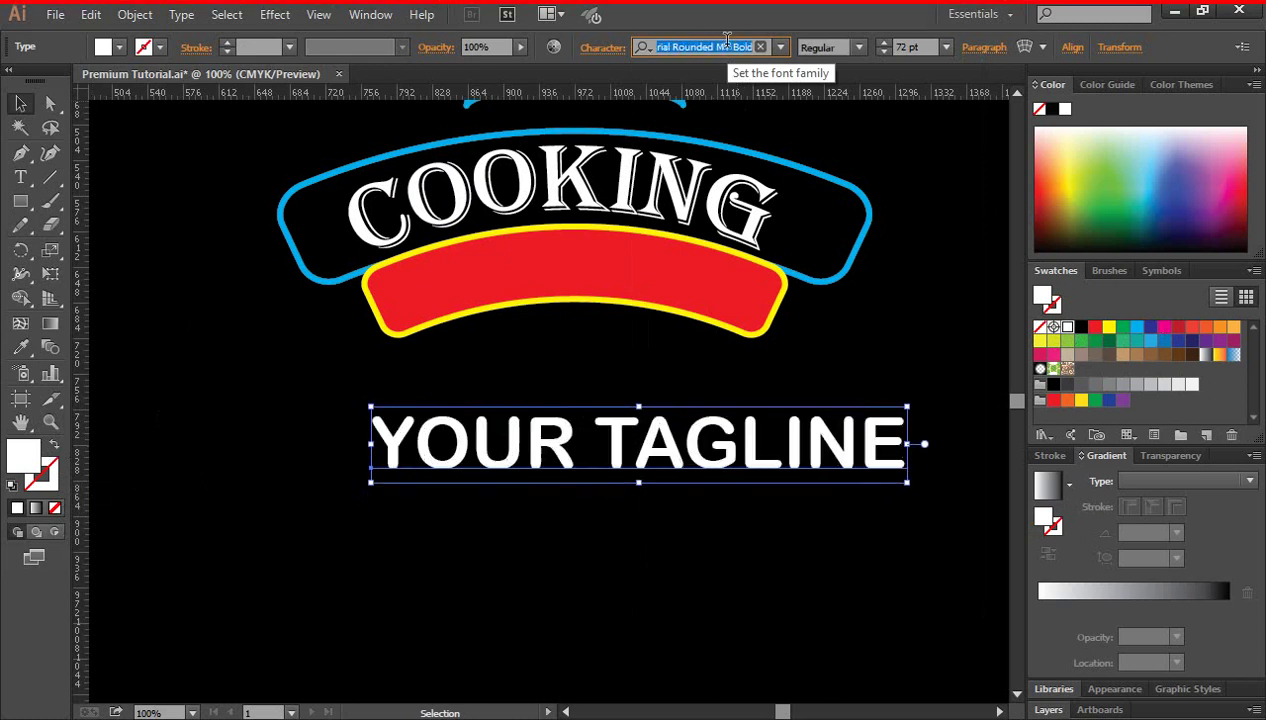
{"action": "scroll", "coordinate": [727, 40], "scroll_direction": "down", "scroll_amount": 1}
{"action": "scroll", "coordinate": [727, 40], "scroll_direction": "up", "scroll_amount": 1}
{"action": "left_click", "coordinate": [684, 549]}
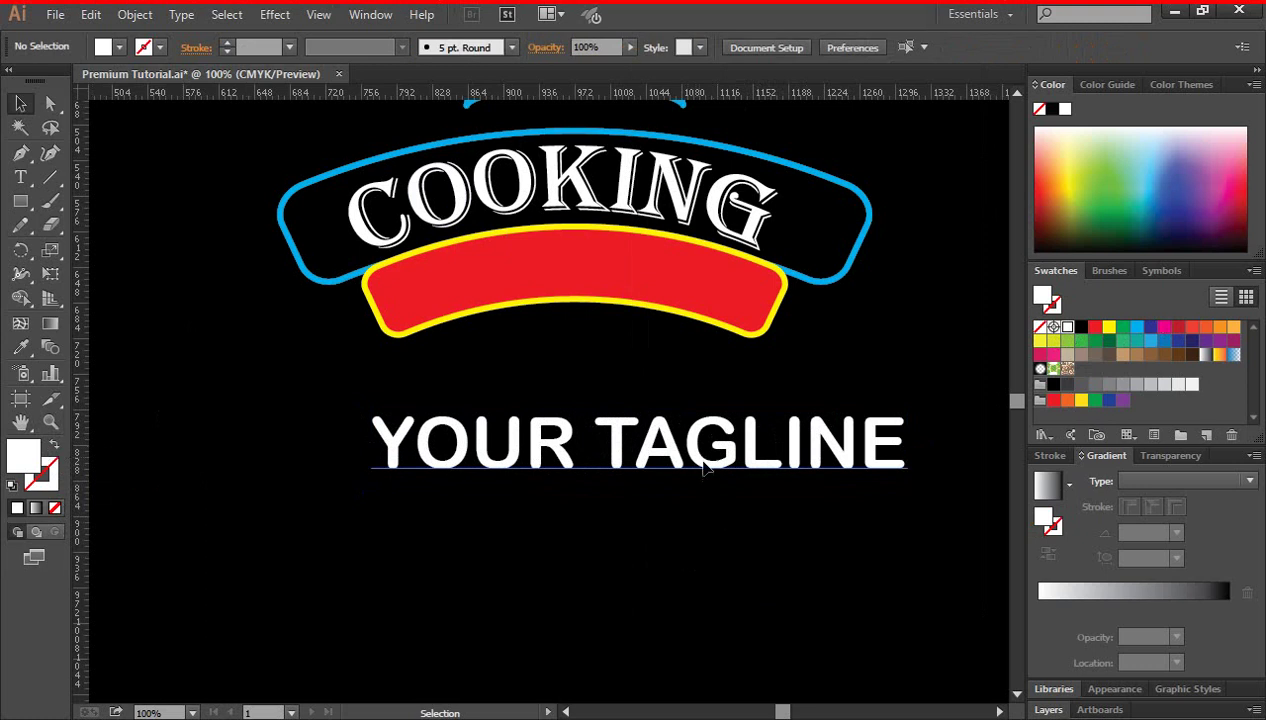
Scale the YOUR TAGLINE text down to about 51.5 pt and apply a horizontal Arc warp with a 28% bend
{"action": "left_click", "coordinate": [699, 461]}
{"action": "left_click_drag", "start_coordinate": [906, 482], "coordinate": [832, 470]}
{"action": "left_click", "coordinate": [277, 20]}
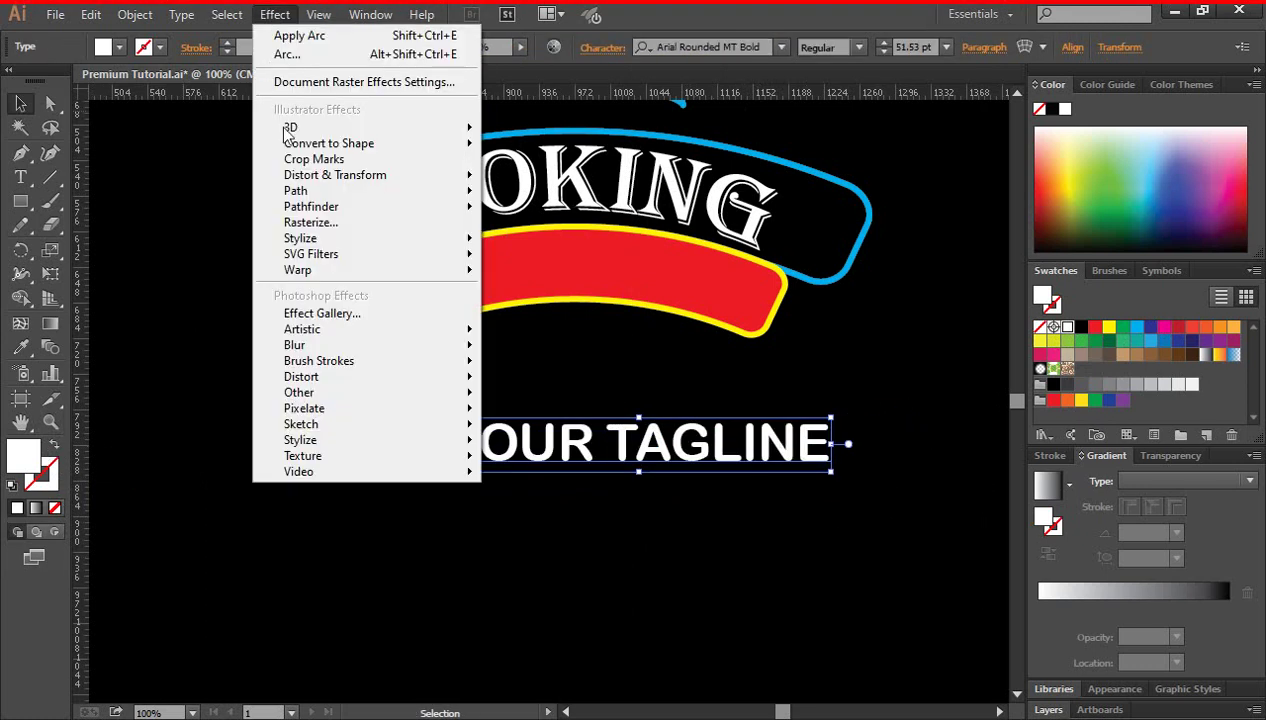
{"action": "mouse_move", "coordinate": [415, 272]}
{"action": "left_click", "coordinate": [524, 273]}
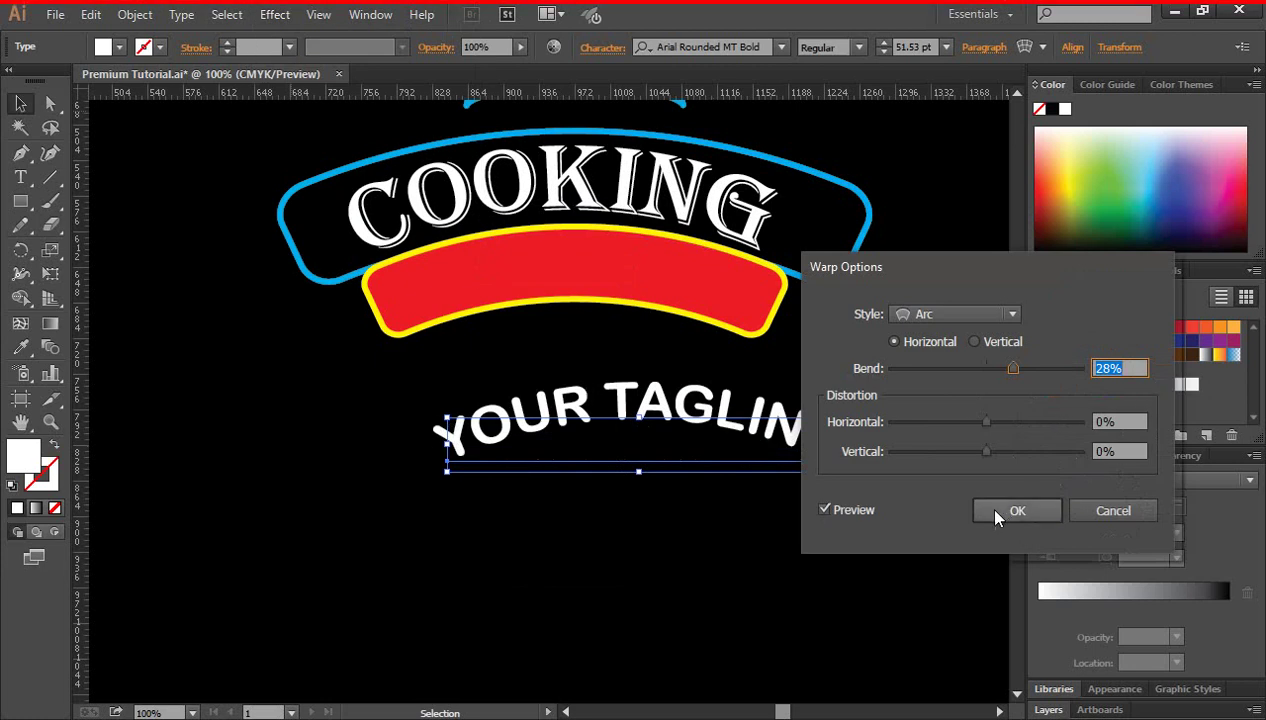
{"action": "left_click", "coordinate": [1001, 513]}
{"action": "left_click", "coordinate": [848, 480]}
Scale the arched YOUR TAGLINE text down to about 33.5 pt and place it on the red banner
{"action": "left_click", "coordinate": [735, 425]}
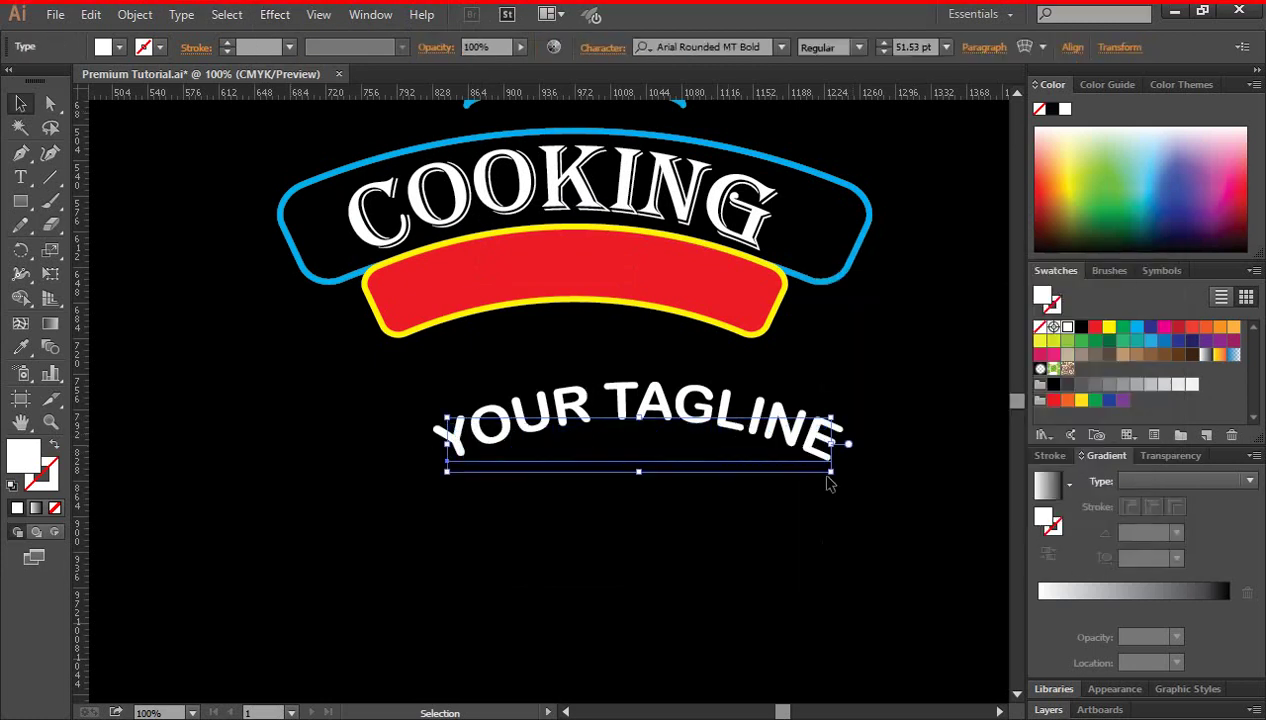
{"action": "left_click_drag", "start_coordinate": [831, 476], "coordinate": [728, 467]}
{"action": "left_click_drag", "start_coordinate": [661, 414], "coordinate": [612, 251]}
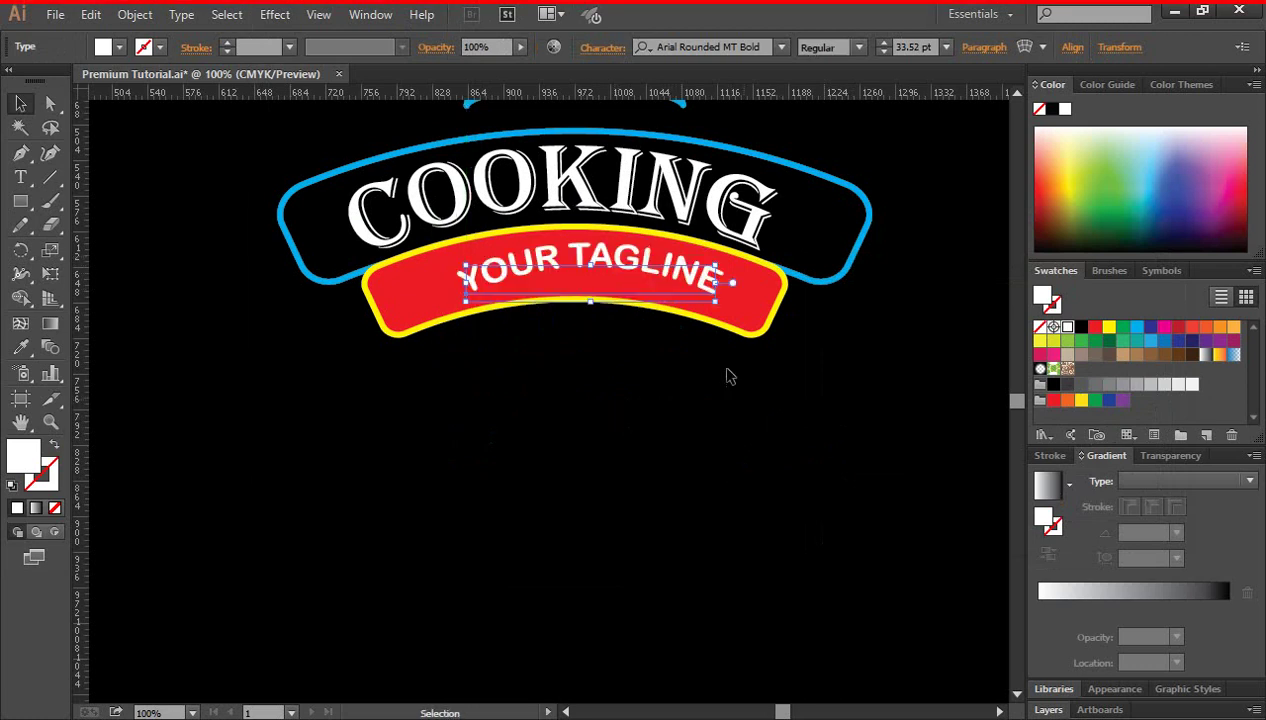
Enlarge the arched tagline text to about 39.5 pt and shift it slightly left and down on the red banner
{"action": "left_click", "coordinate": [701, 291], "text": "shift"}
{"action": "left_click", "coordinate": [702, 290]}
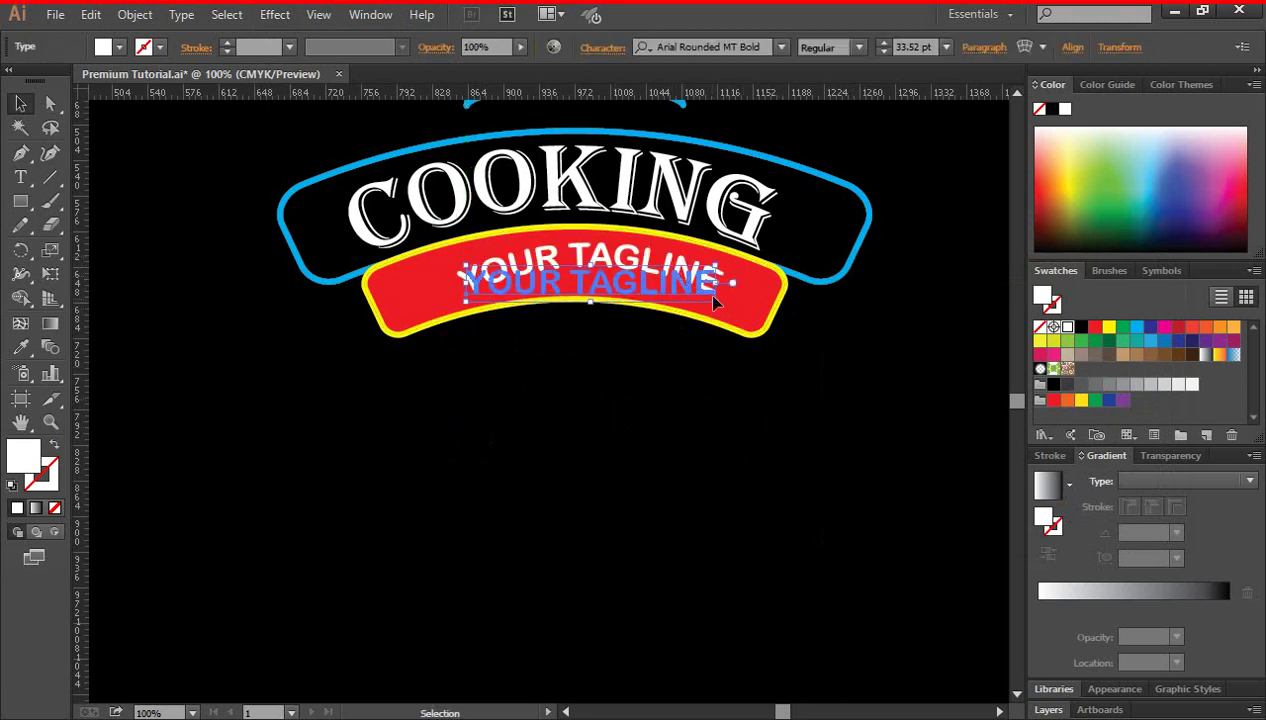
{"action": "left_click_drag", "start_coordinate": [720, 301], "coordinate": [742, 323]}
{"action": "key", "text": "Left"}
{"action": "key", "text": "Left"}
{"action": "key", "text": "Left"}
{"action": "key", "text": "Left"}
{"action": "key", "text": "Left"}
{"action": "key", "text": "Left"}
{"action": "key", "text": "Left"}
{"action": "key", "text": "Left"}
{"action": "key", "text": "Left"}
{"action": "key", "text": "Left"}
{"action": "key", "text": "Left"}
{"action": "key", "text": "Left"}
{"action": "key", "text": "Left"}
{"action": "key", "text": "Left"}
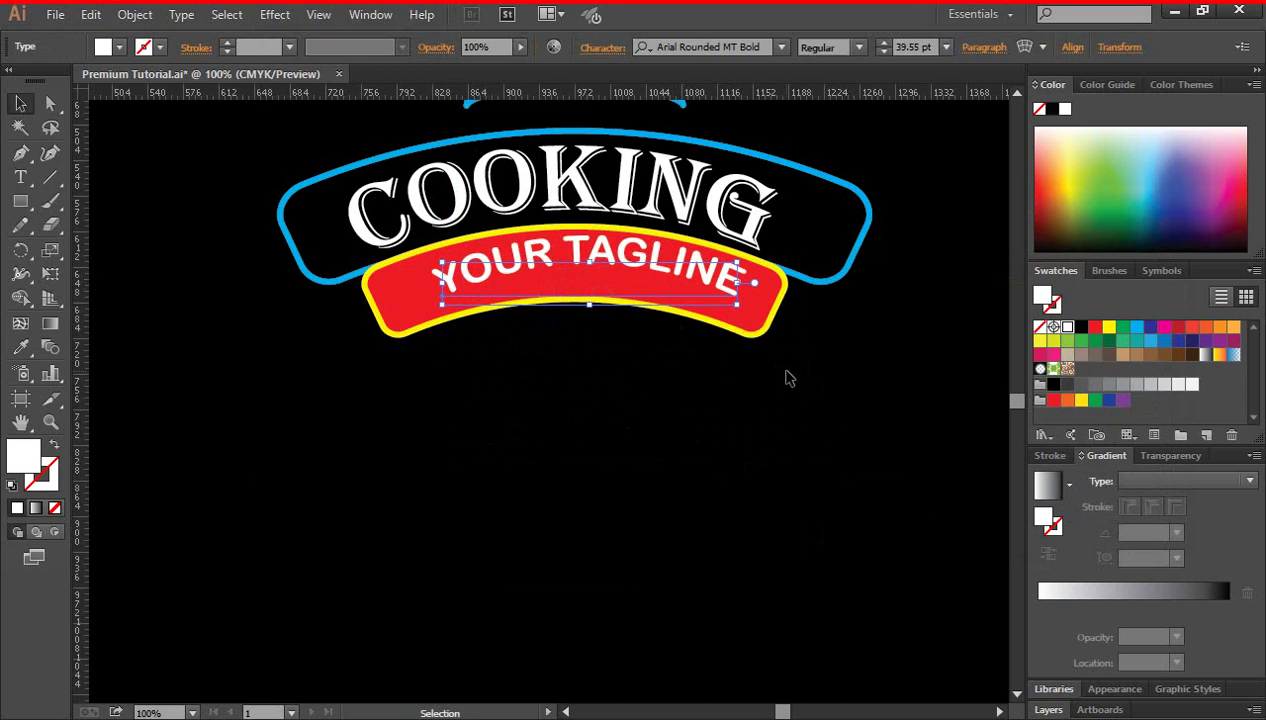
{"action": "key", "text": "Down"}
{"action": "key", "text": "Down"}
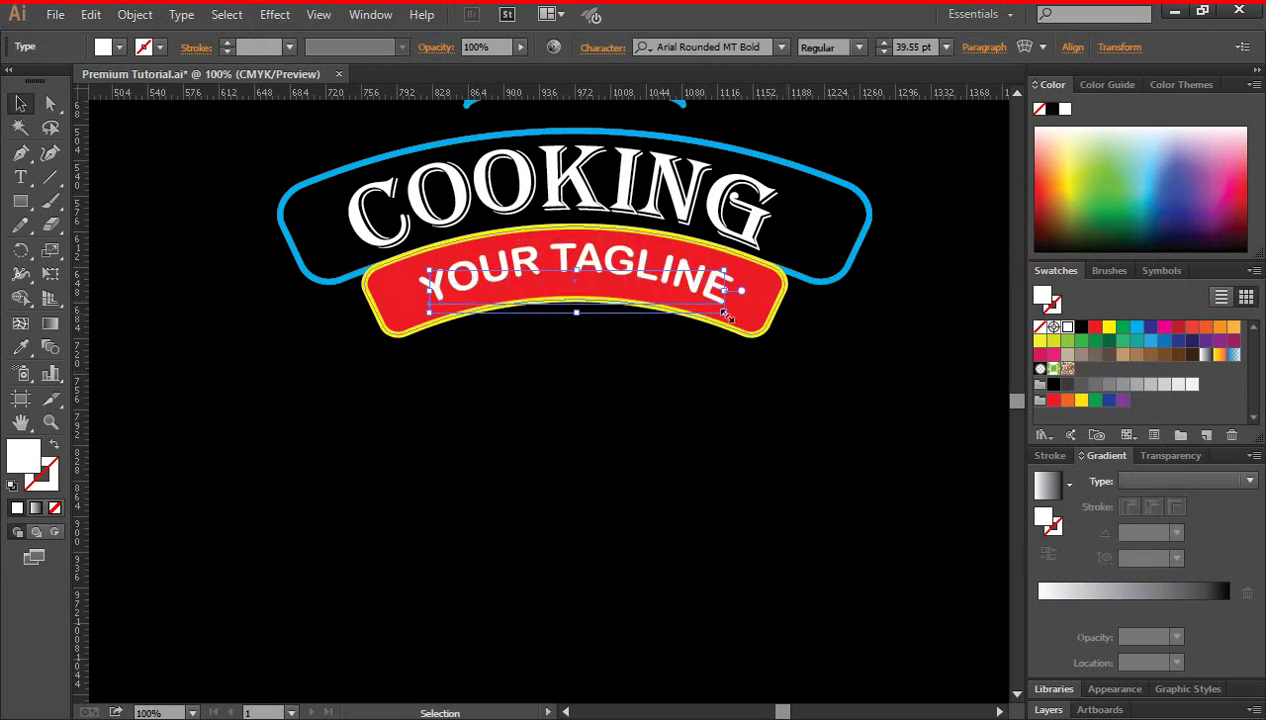
Enlarge the tagline text to about 42 pt, center it within the red banner and deselect it
{"action": "left_click_drag", "start_coordinate": [725, 305], "coordinate": [736, 322]}
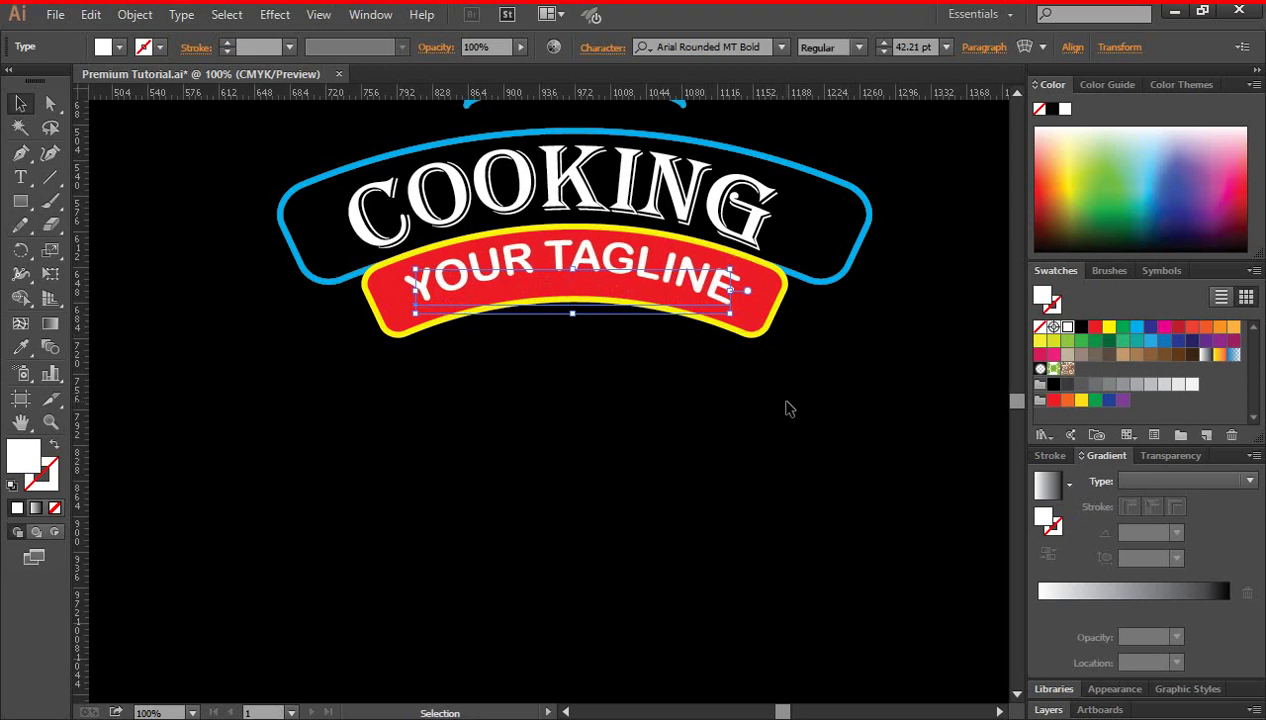
{"action": "key", "text": "Left"}
{"action": "key", "text": "Left"}
{"action": "key", "text": "Left"}
{"action": "key", "text": "Left"}
{"action": "key", "text": "Down"}
{"action": "key", "text": "Down"}
{"action": "key", "text": "Down"}
{"action": "left_click", "coordinate": [787, 408]}
Group all the paths of the chef hat into one object
{"action": "key", "text": "ctrl+minus"}
{"action": "key", "text": "ctrl+minus"}
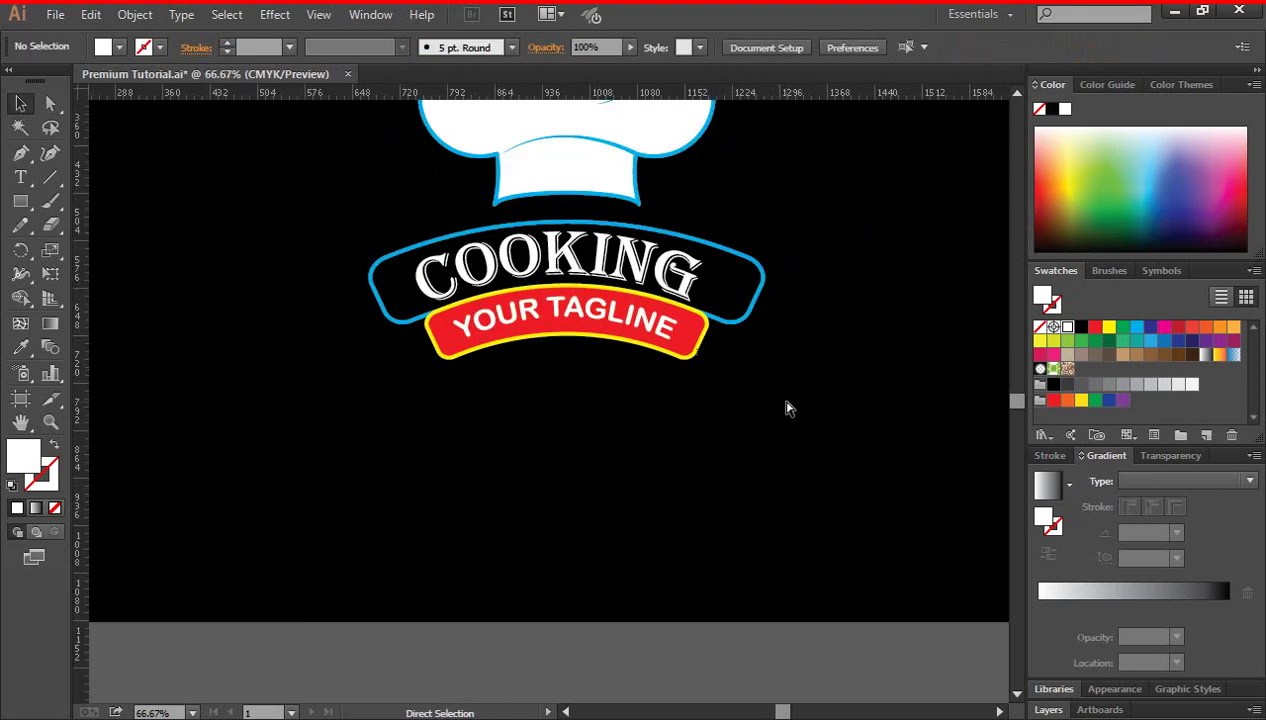
{"action": "scroll", "coordinate": [633, 432], "scroll_direction": "up", "scroll_amount": 2}
{"action": "left_click", "coordinate": [547, 361], "text": "ctrl"}
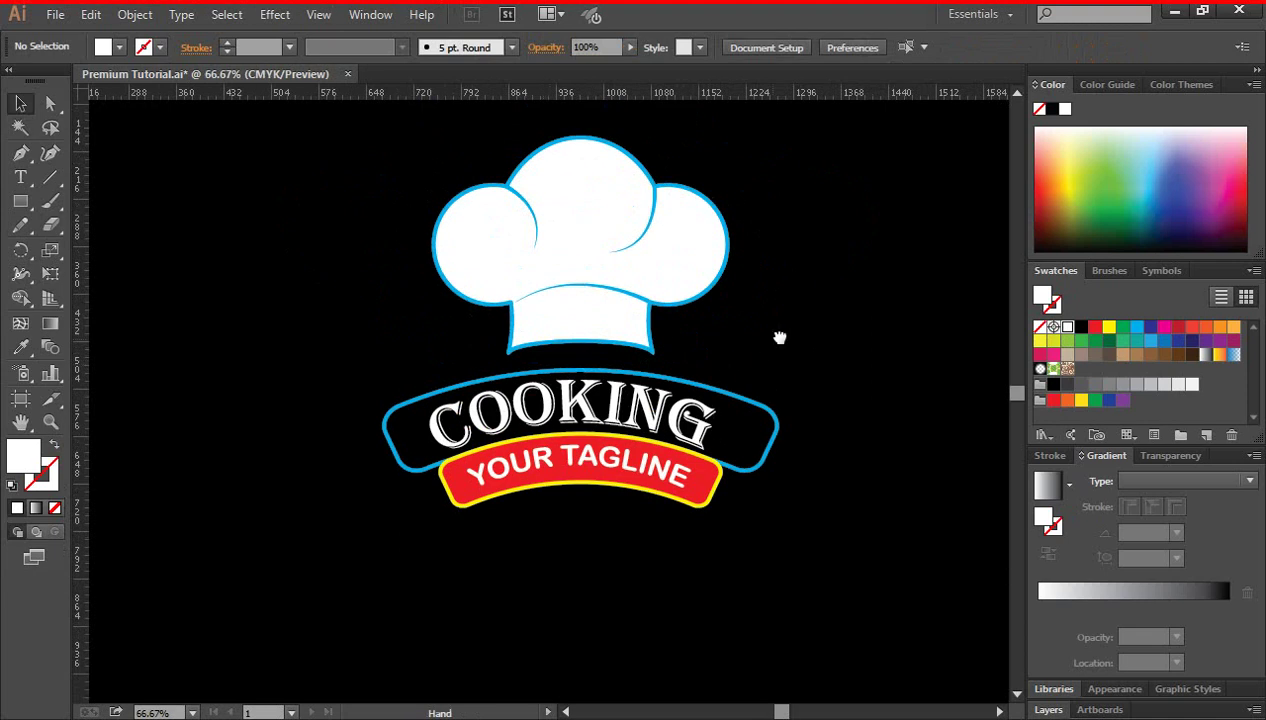
{"action": "left_click_drag", "start_coordinate": [775, 337], "coordinate": [795, 325]}
{"action": "left_click_drag", "start_coordinate": [450, 154], "coordinate": [872, 293]}
{"action": "right_click", "coordinate": [590, 188]}
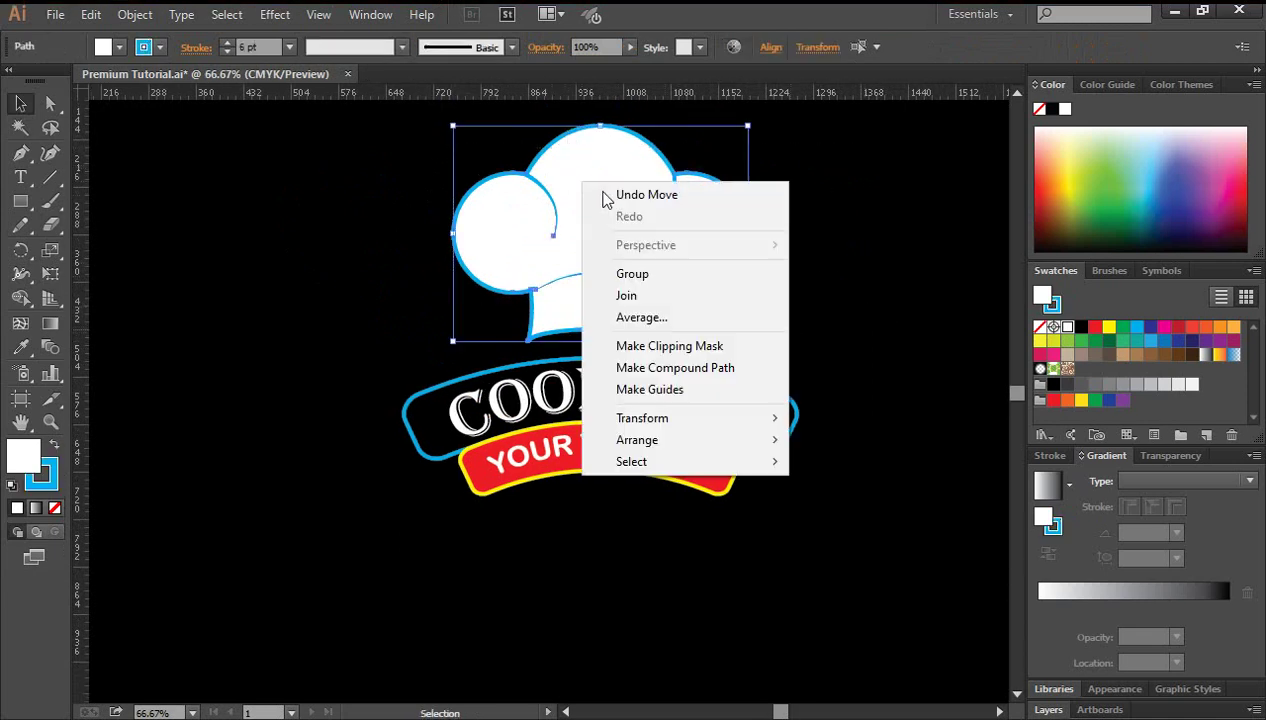
{"action": "left_click", "coordinate": [658, 276]}
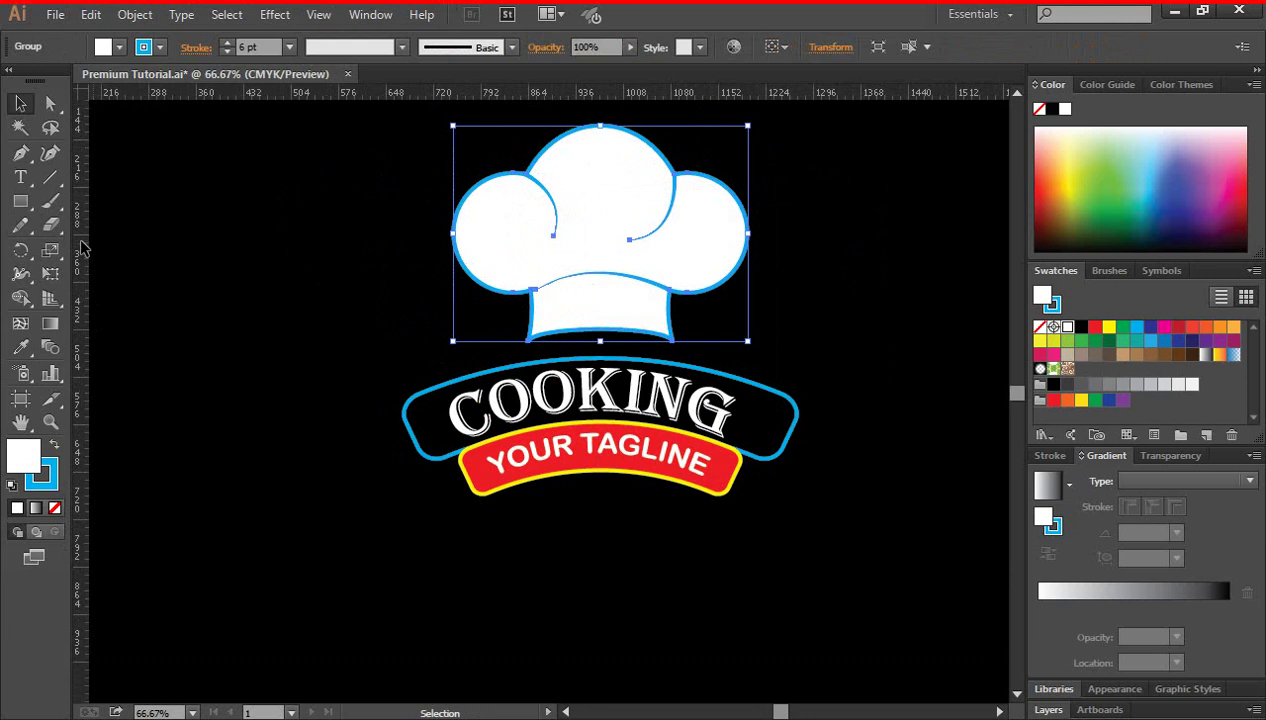
Place a vertical guide through the chef hat's center and check both banners and their texts against it
{"action": "left_click_drag", "start_coordinate": [80, 247], "coordinate": [600, 127]}
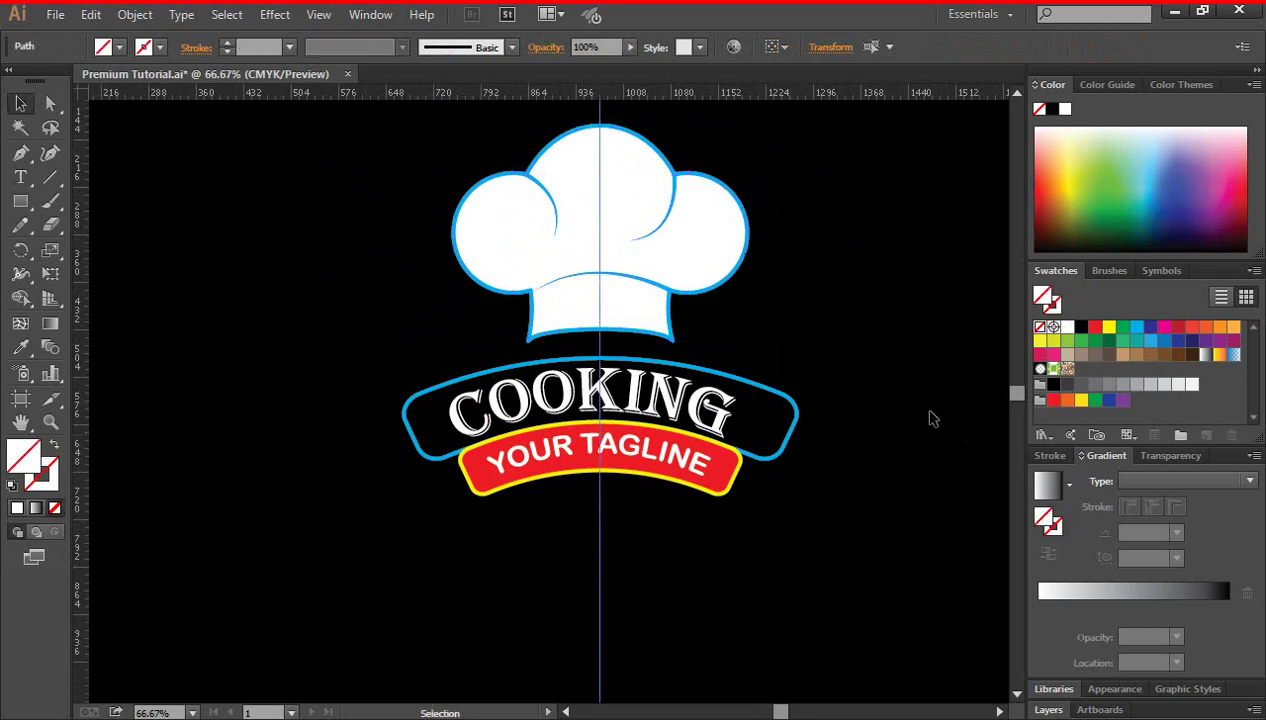
{"action": "left_click_drag", "start_coordinate": [758, 355], "coordinate": [688, 403]}
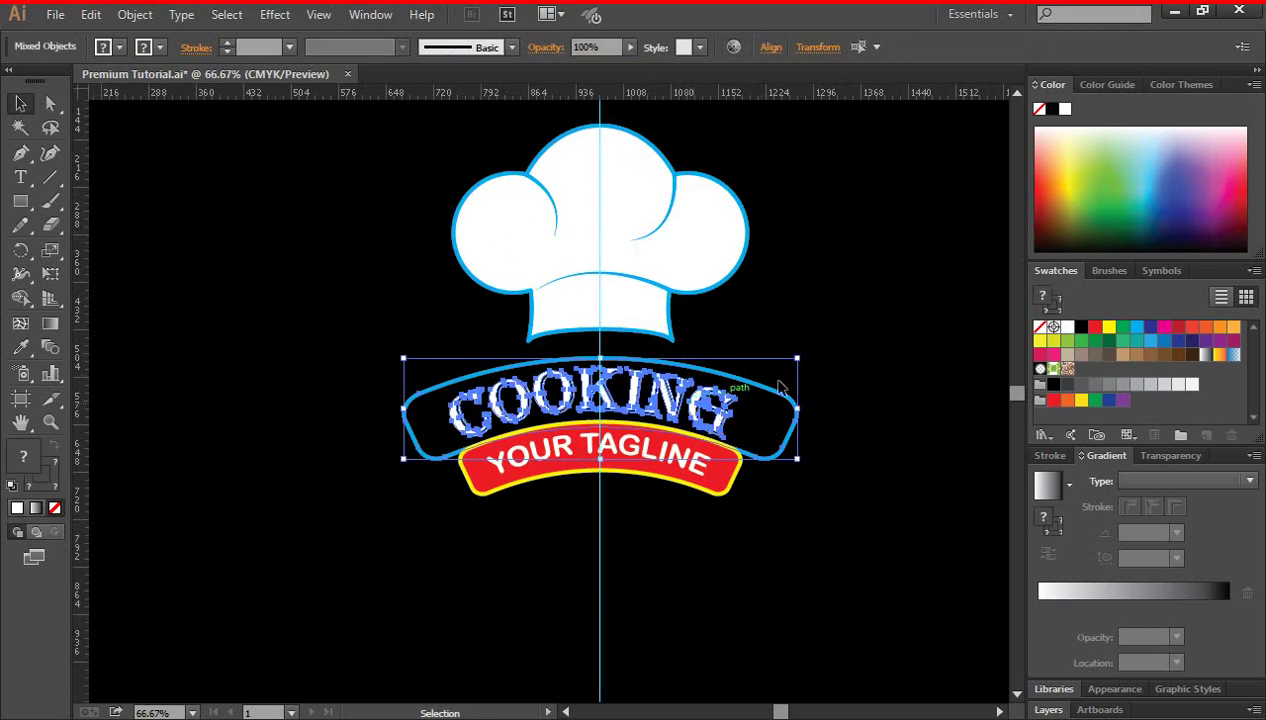
{"action": "left_click", "coordinate": [815, 522]}
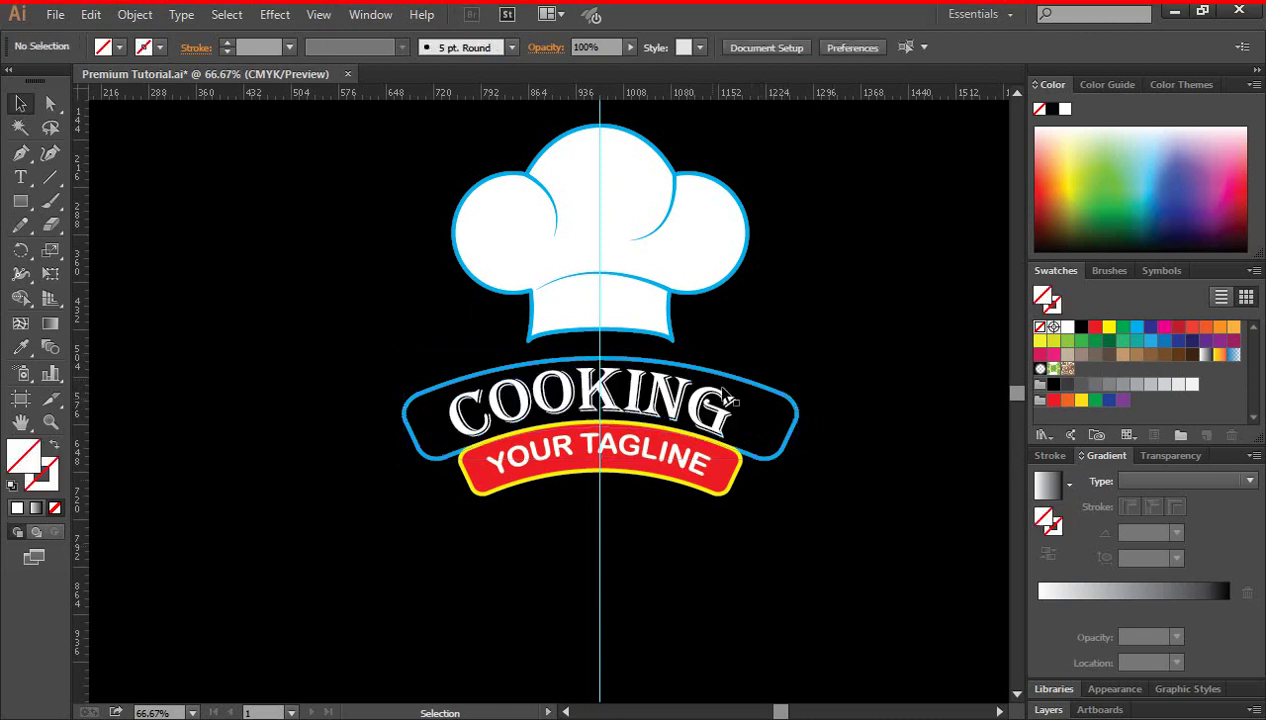
{"action": "left_click_drag", "start_coordinate": [677, 524], "coordinate": [624, 476]}
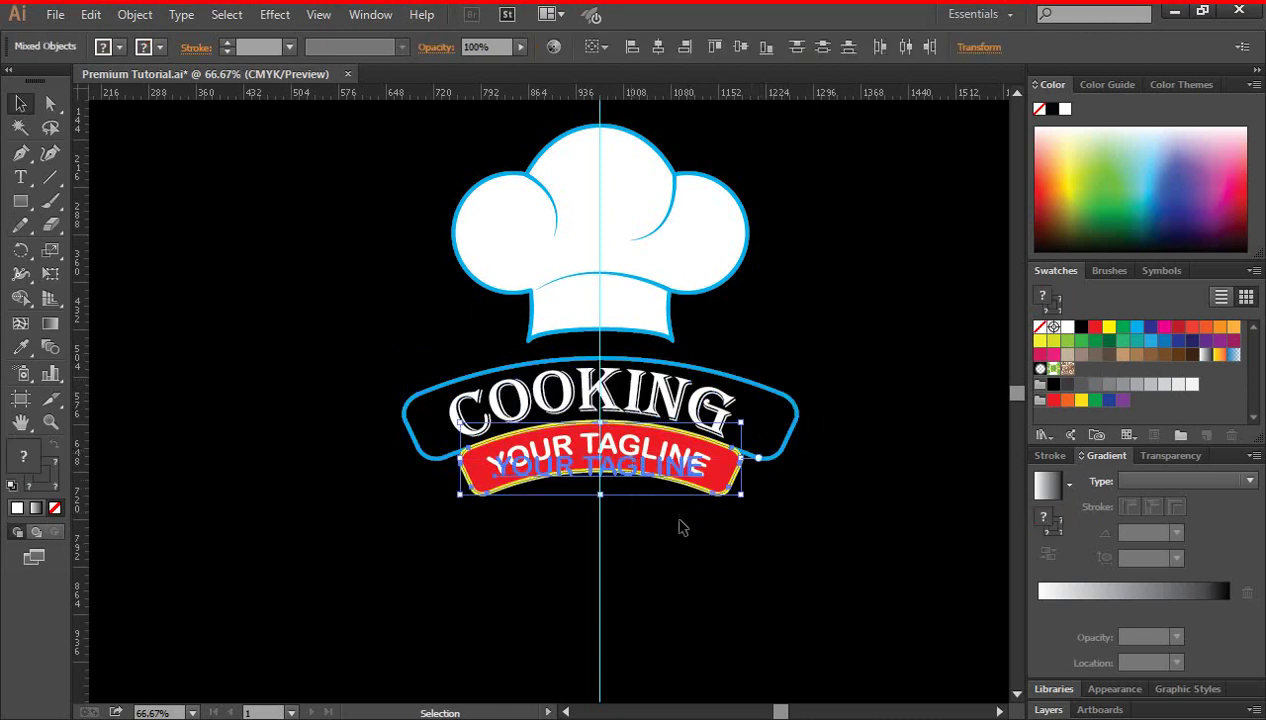
{"action": "left_click", "coordinate": [715, 573]}
{"action": "left_click", "coordinate": [672, 468]}
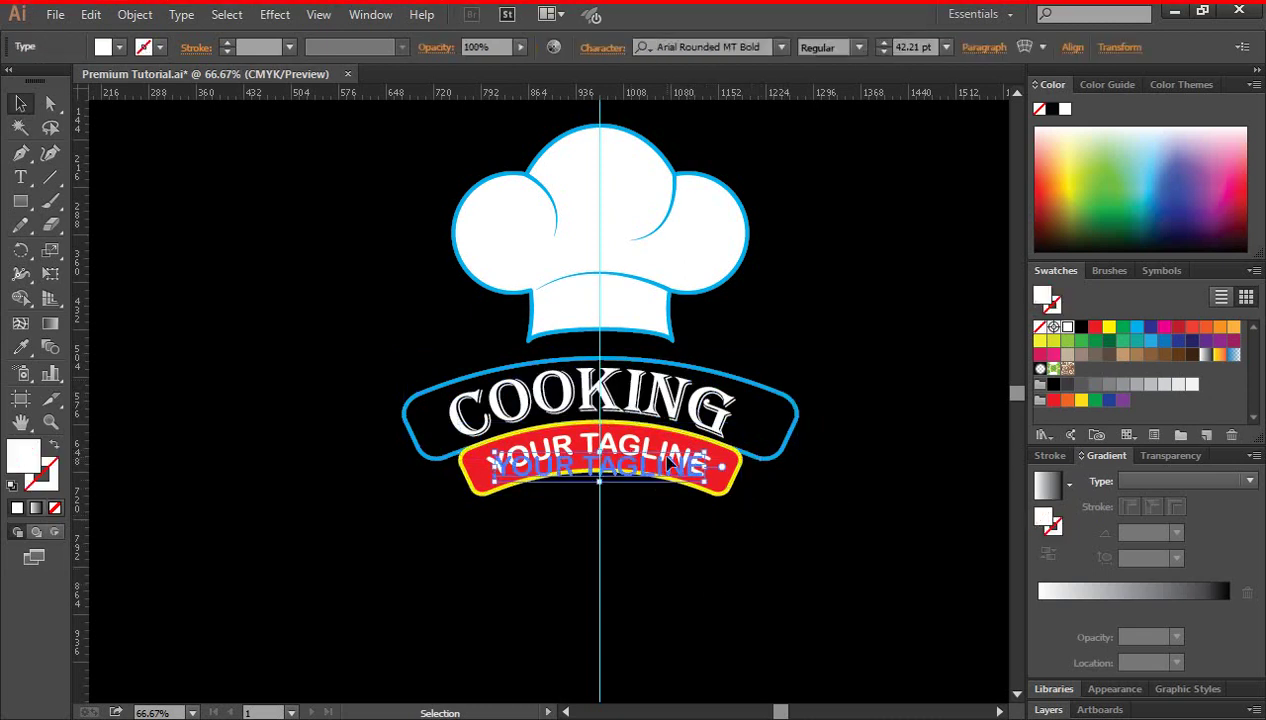
{"action": "left_click", "coordinate": [822, 581]}
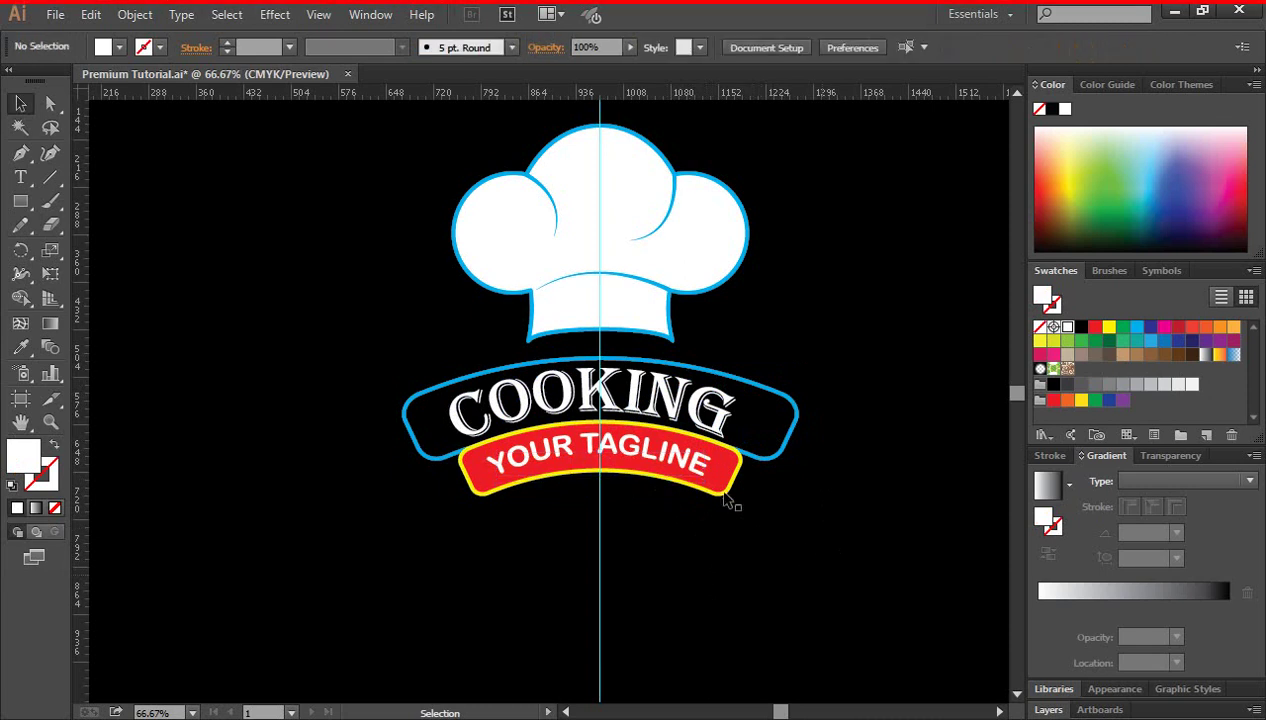
Enlarge the arched tagline text to about 45.4 pt, nudge it down to sit centered on the red banner and deselect it
{"action": "left_click", "coordinate": [601, 492], "text": "ctrl"}
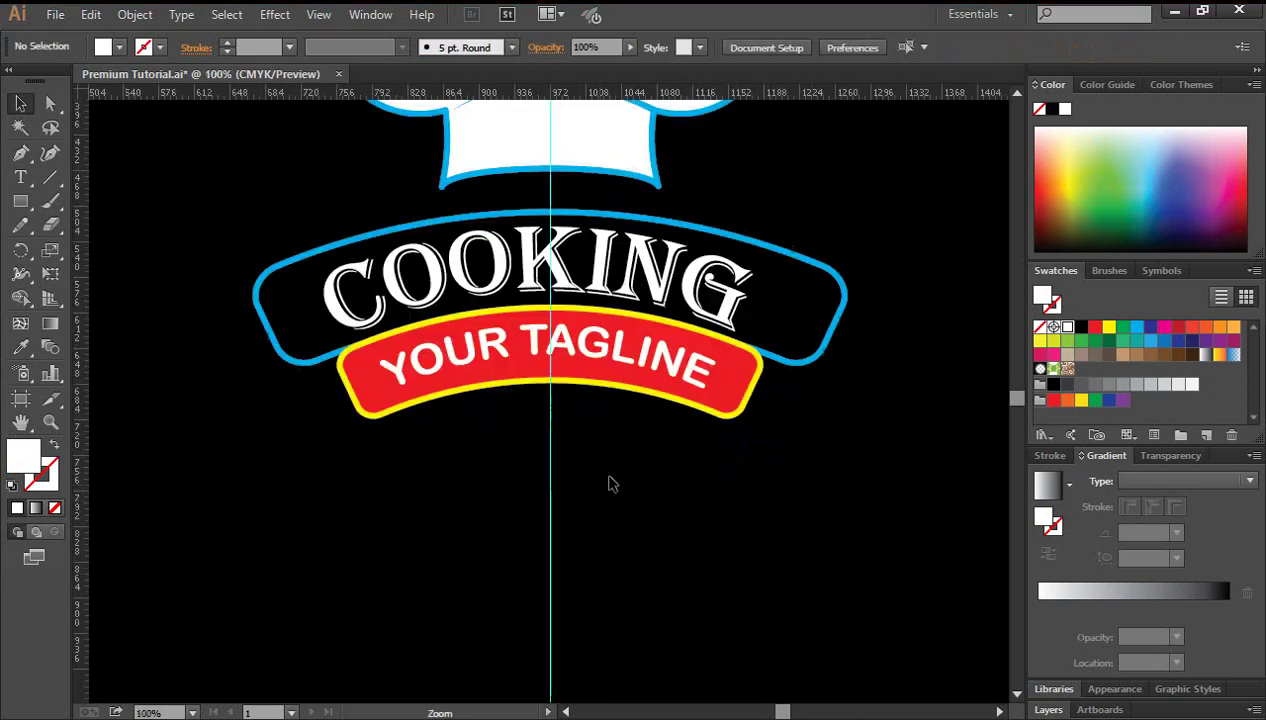
{"action": "left_click", "coordinate": [585, 338]}
{"action": "left_click_drag", "start_coordinate": [716, 414], "coordinate": [715, 410]}
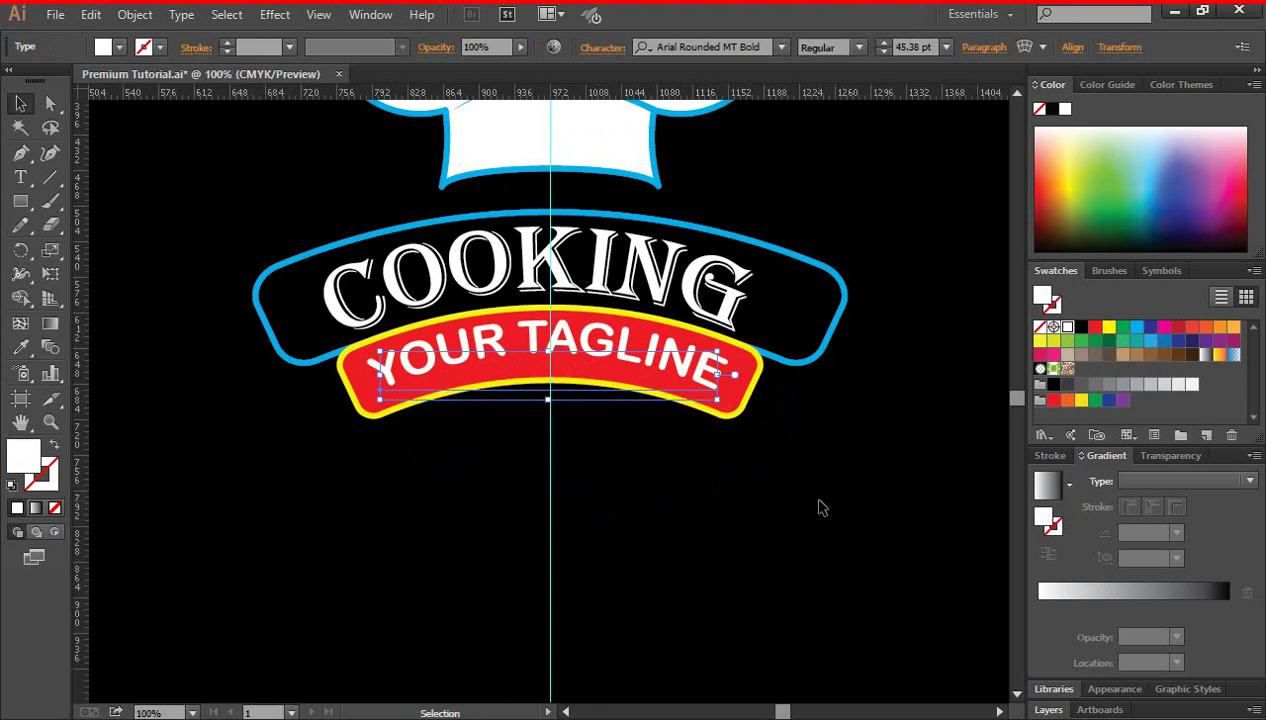
{"action": "key", "text": "Down"}
{"action": "key", "text": "Down"}
{"action": "key", "text": "Down"}
{"action": "key", "text": "Down"}
{"action": "key", "text": "Down"}
{"action": "key", "text": "Down"}
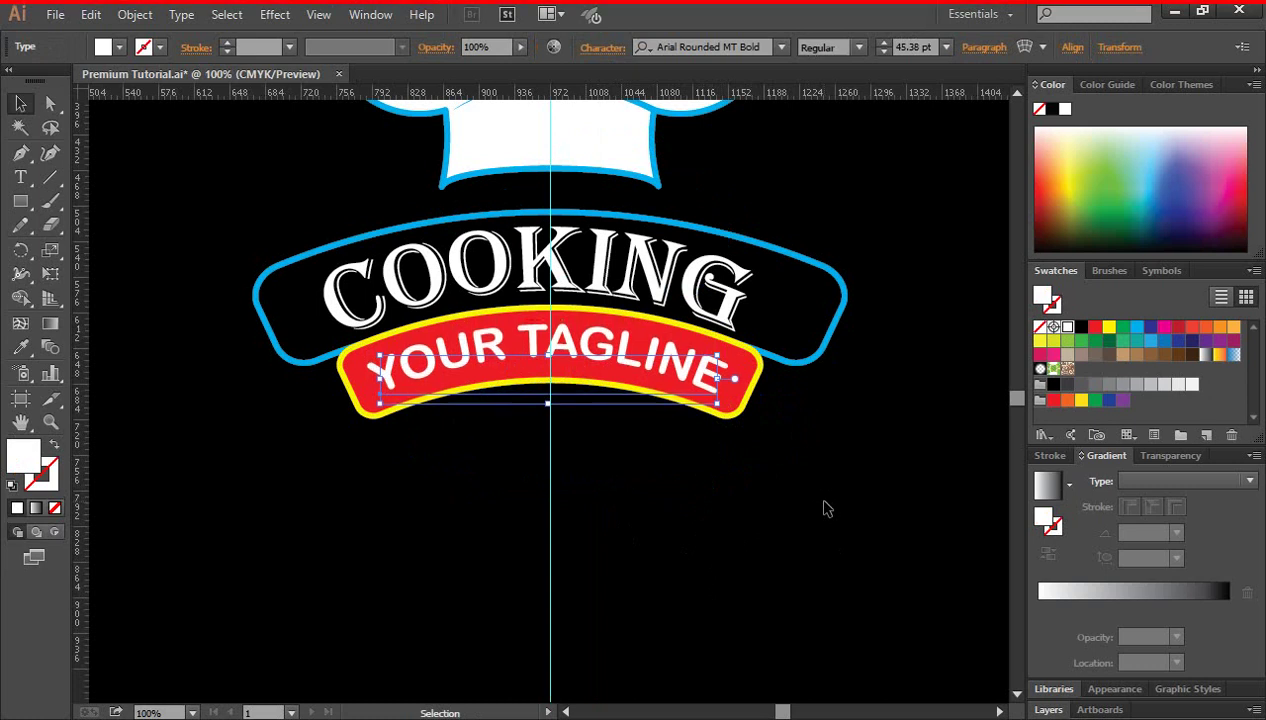
{"action": "left_click", "coordinate": [826, 508]}
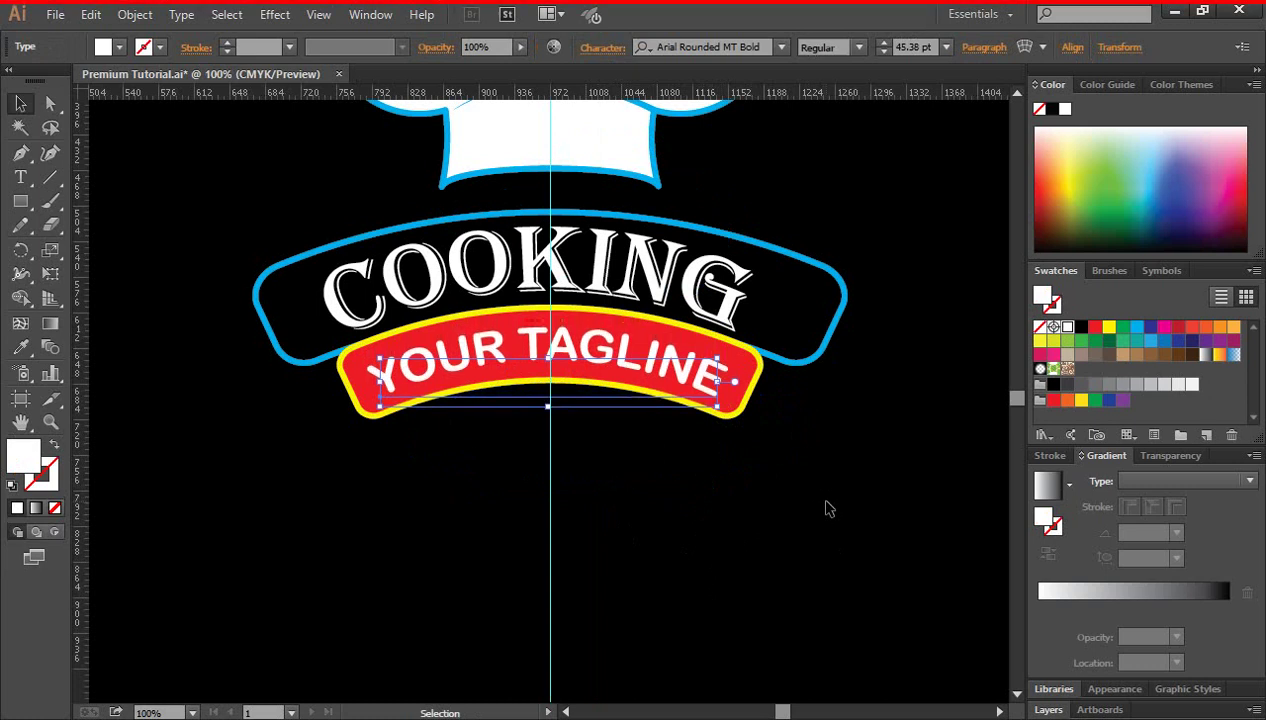
Delete the vertical center guide and bring the whole logo back into view
{"action": "left_click", "coordinate": [550, 472]}
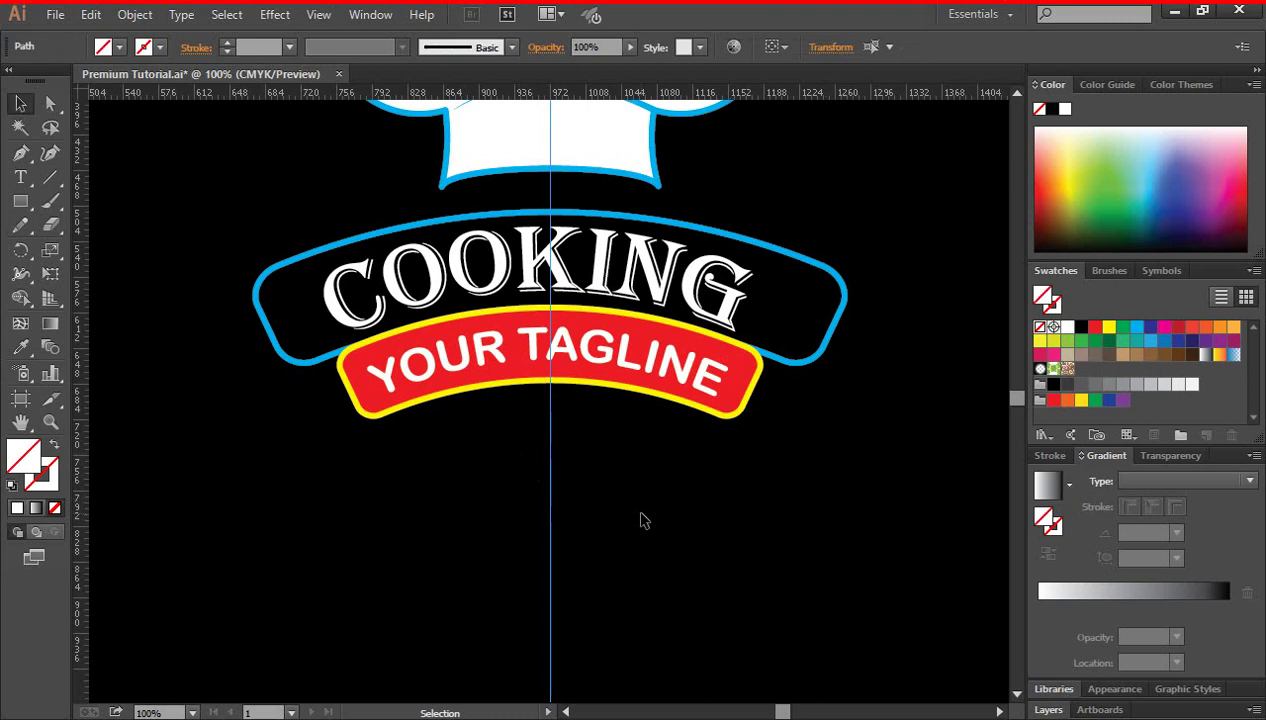
{"action": "key", "text": "Delete"}
{"action": "key", "text": "ctrl+minus"}
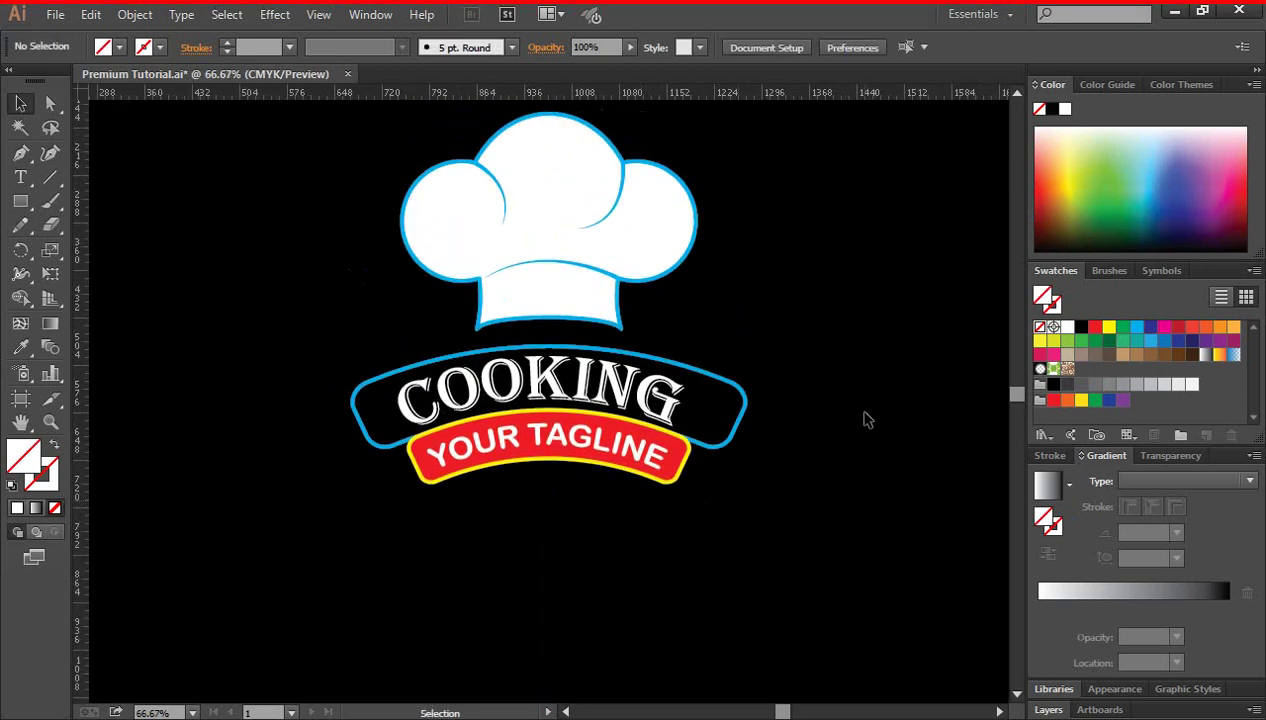
{"action": "scroll", "coordinate": [866, 420], "scroll_direction": "up", "scroll_amount": 1}
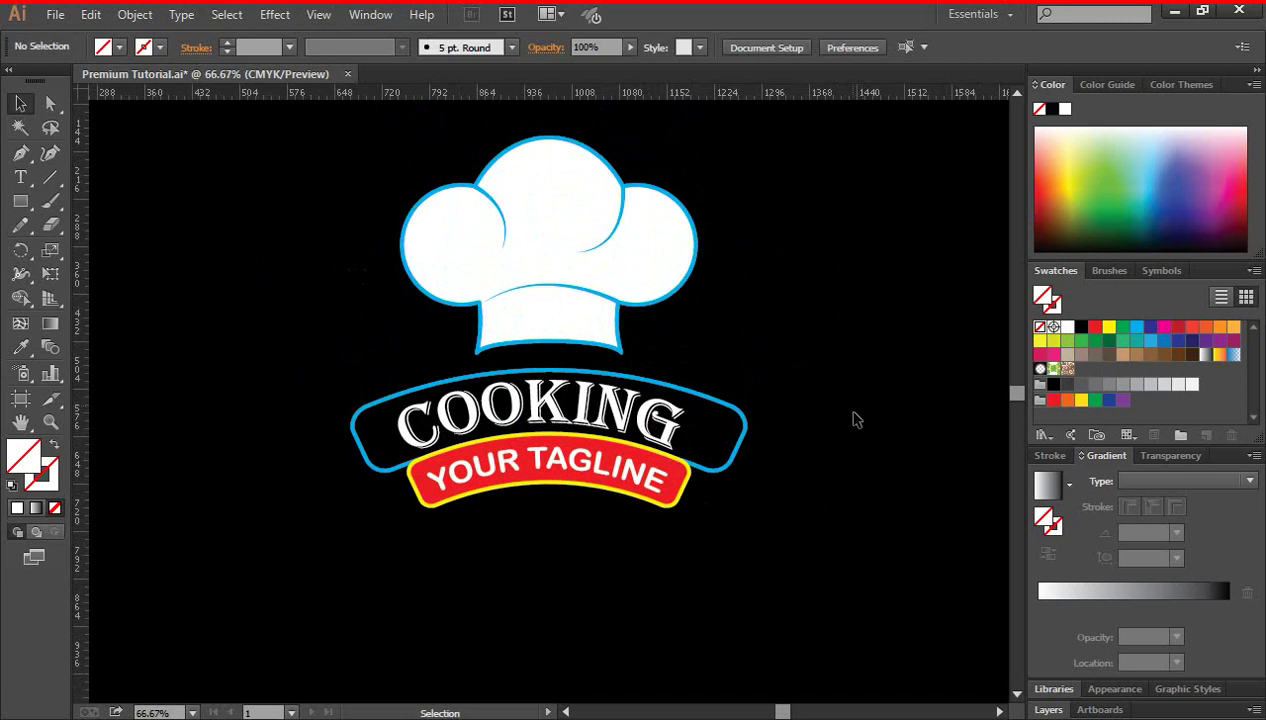